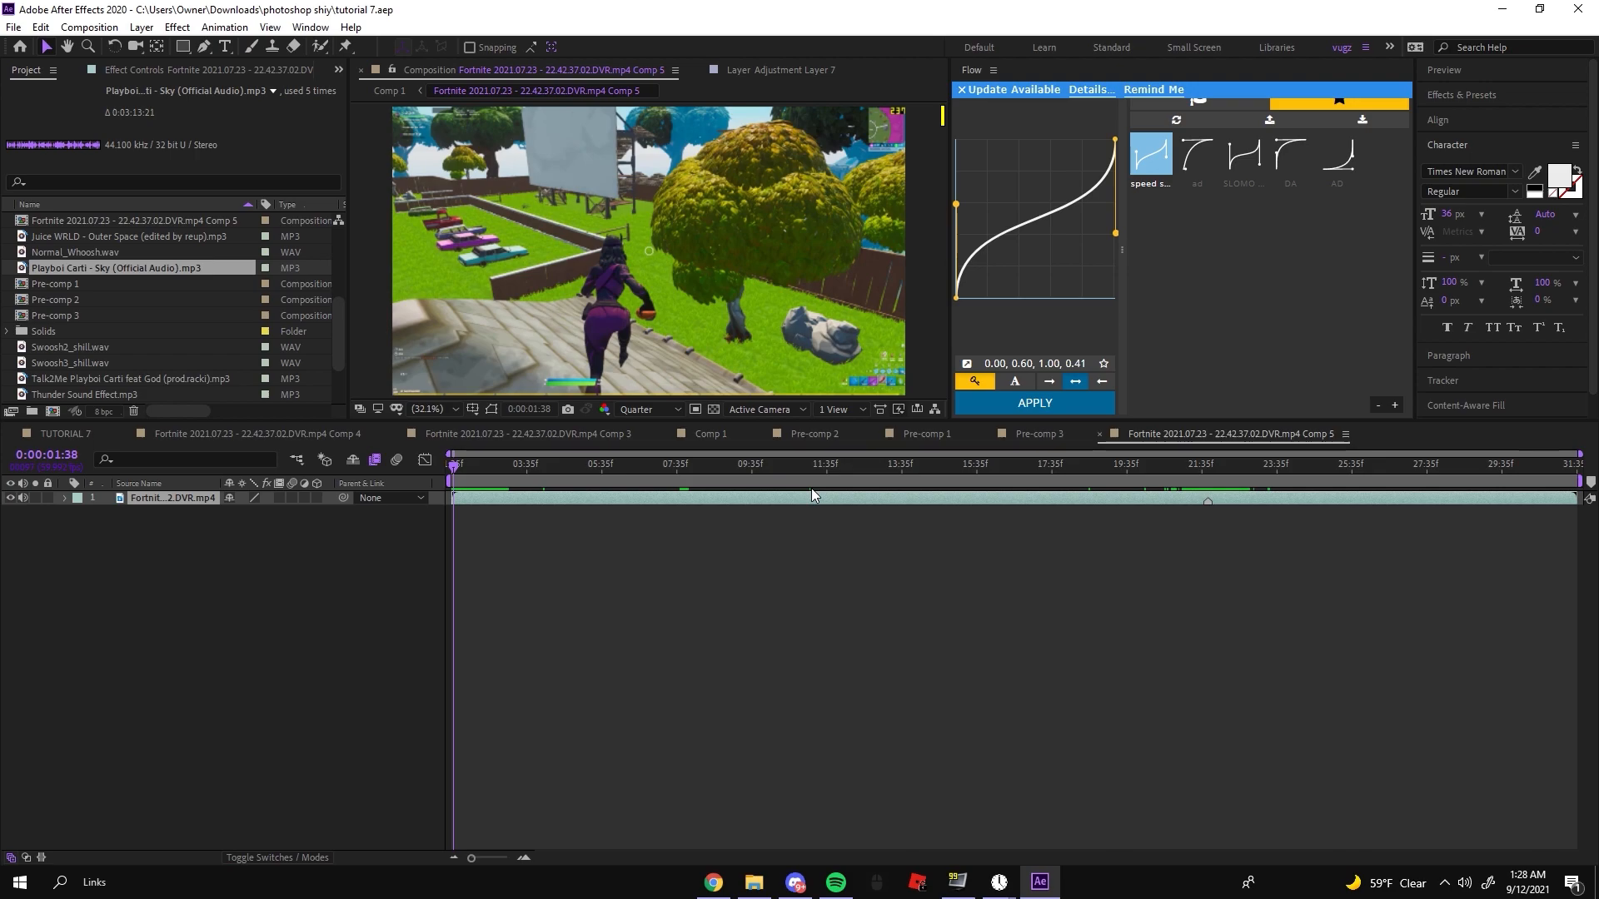
# Step: Add Playboi Carti - Sky (Official Audio).mp3 beneath the gameplay clip, slide it to the composition start and reveal its waveform
pyautogui.scroll(2, 490, 381)
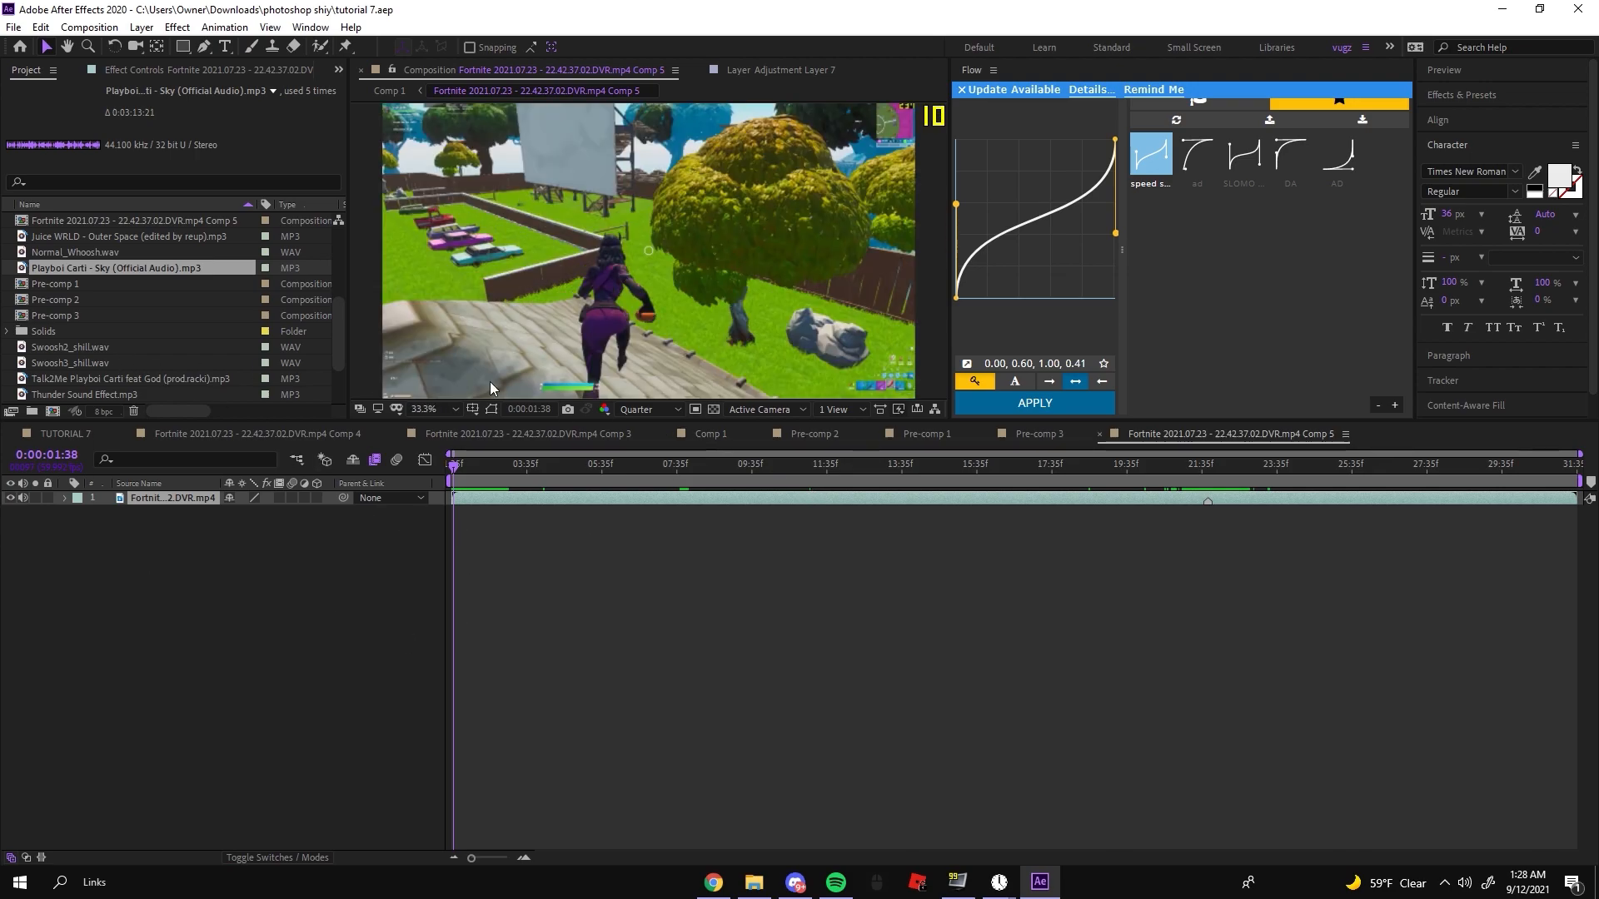
pyautogui.click(429, 409)
pyautogui.click(449, 704)
pyautogui.moveTo(111, 270); pyautogui.dragTo(488, 573)
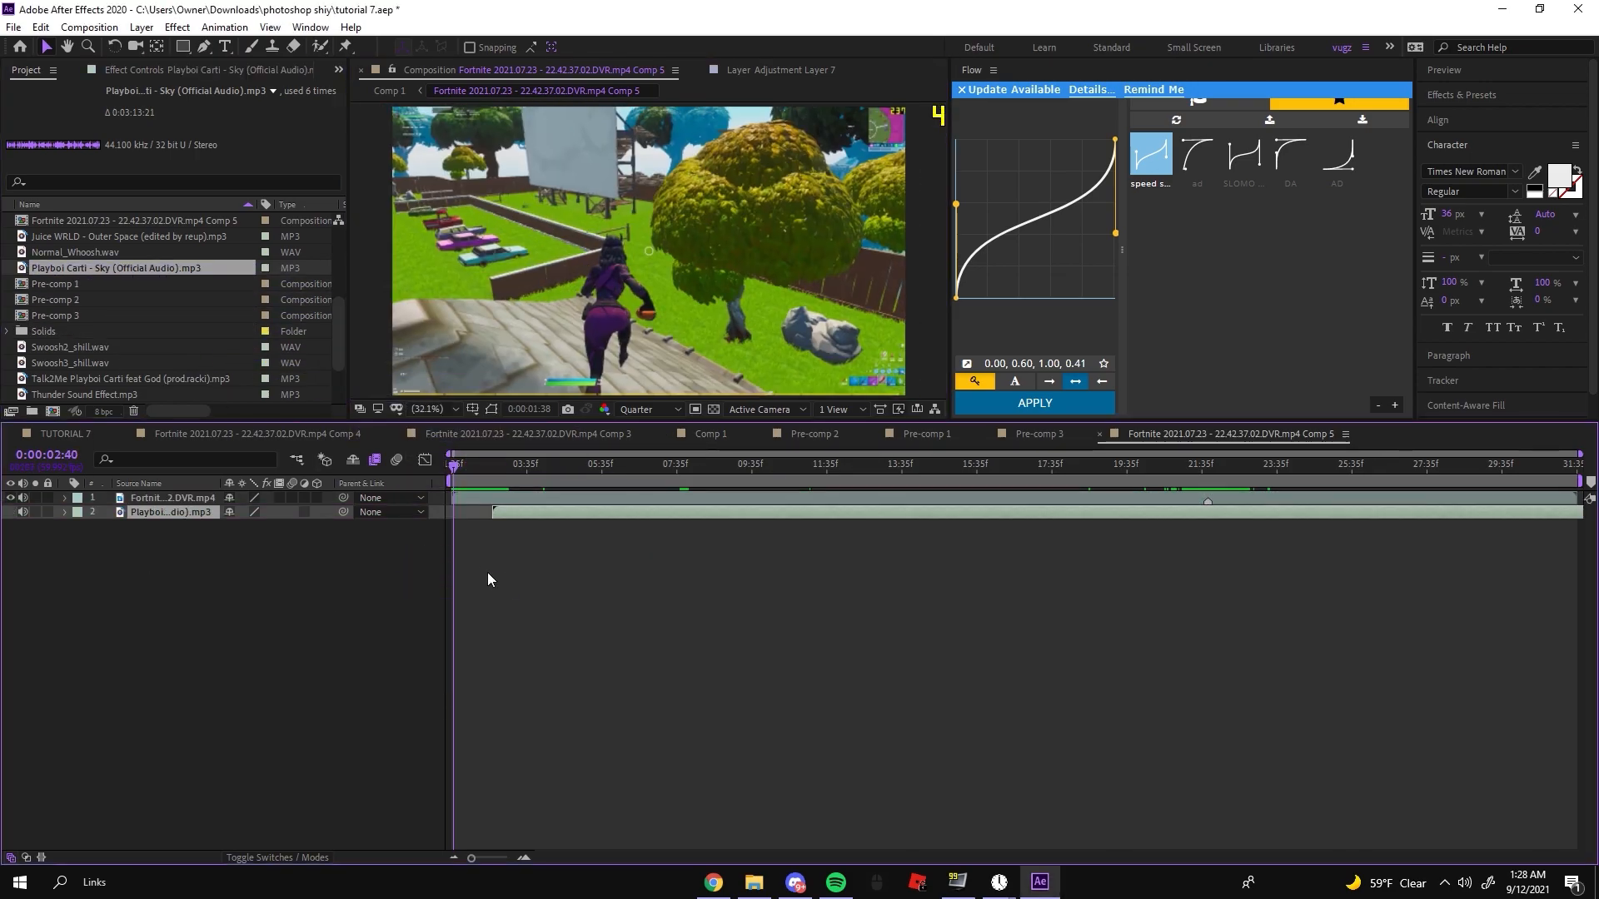
pyautogui.moveTo(541, 513); pyautogui.dragTo(492, 517)
pyautogui.press('l')
pyautogui.press('l')
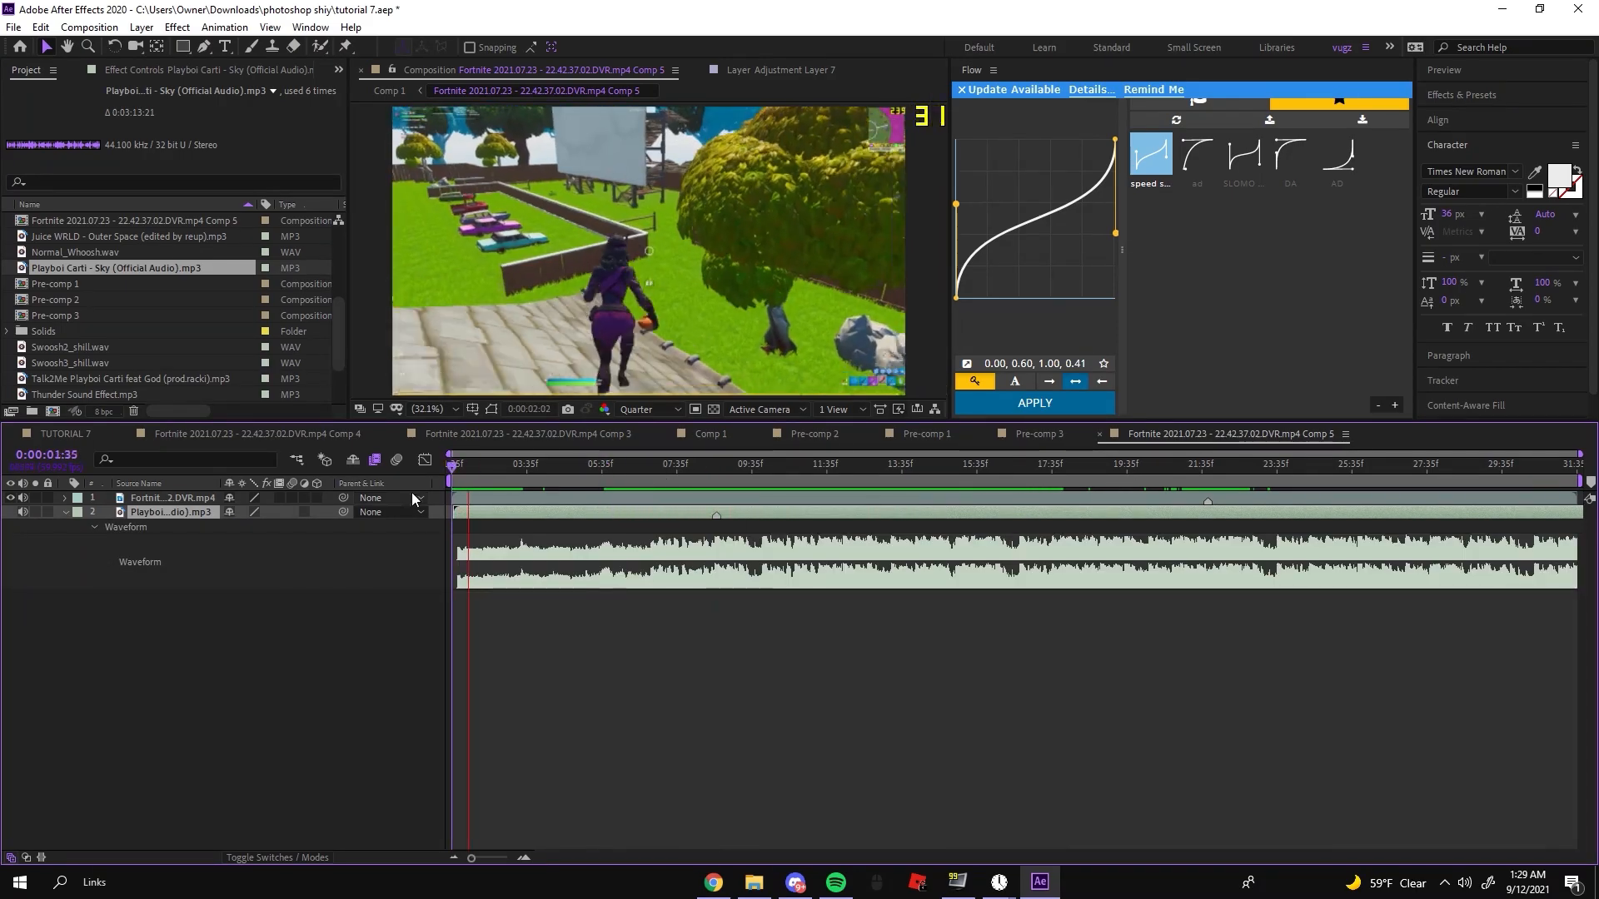
# Step: Slide the audio layer until its marker lines up with the gameplay clip's marker, preview the sync and save the project
pyautogui.click(541, 477)
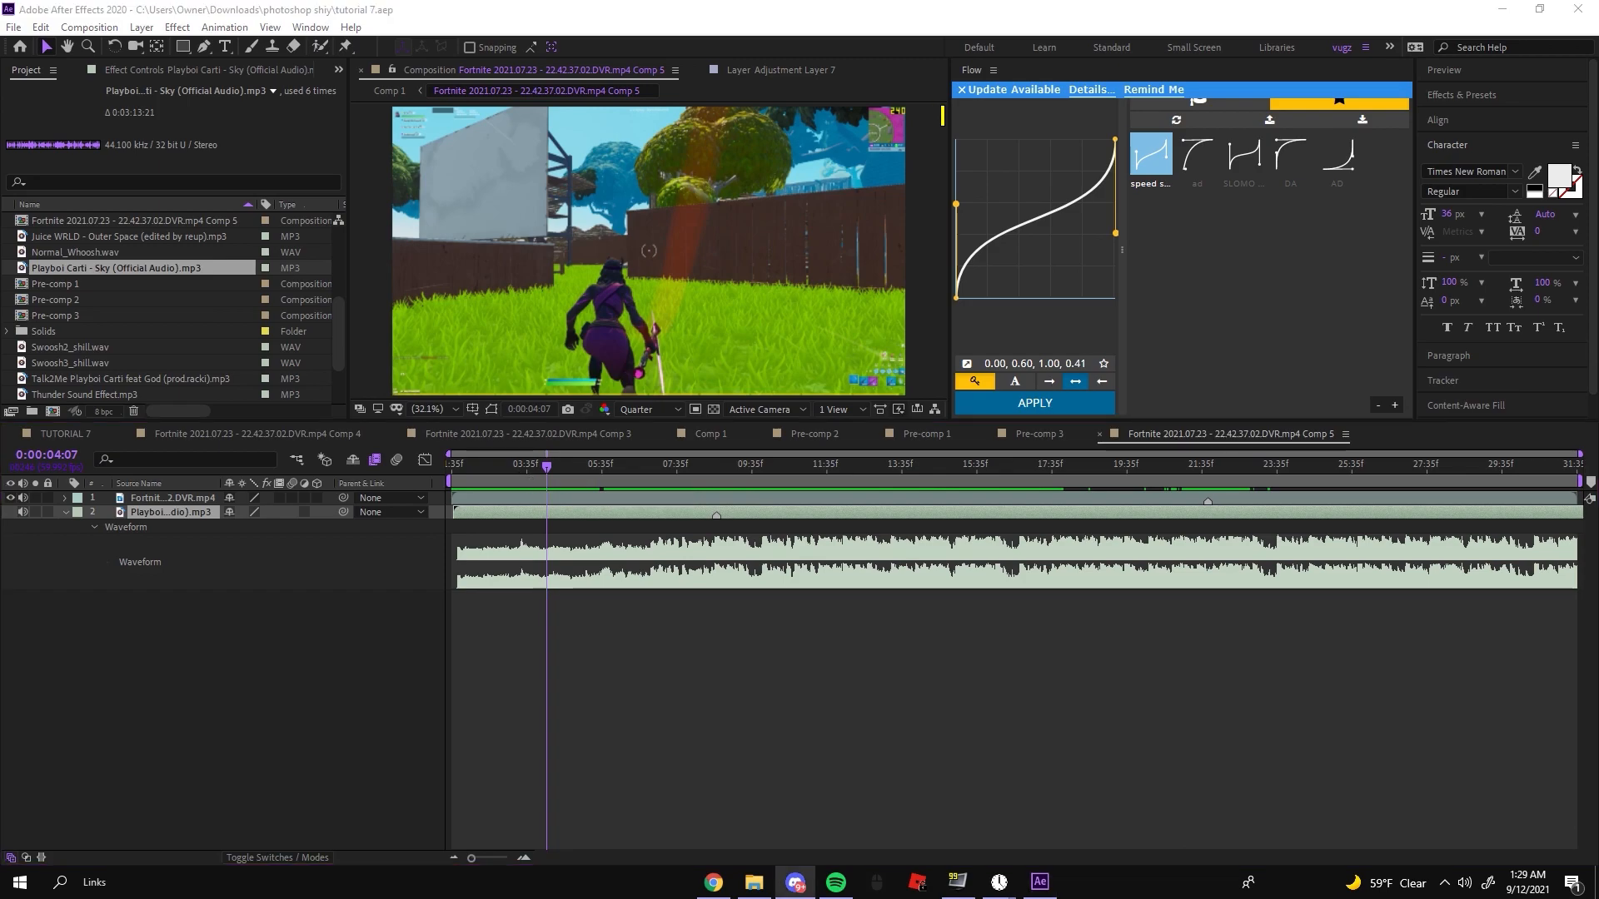
pyautogui.click(602, 466)
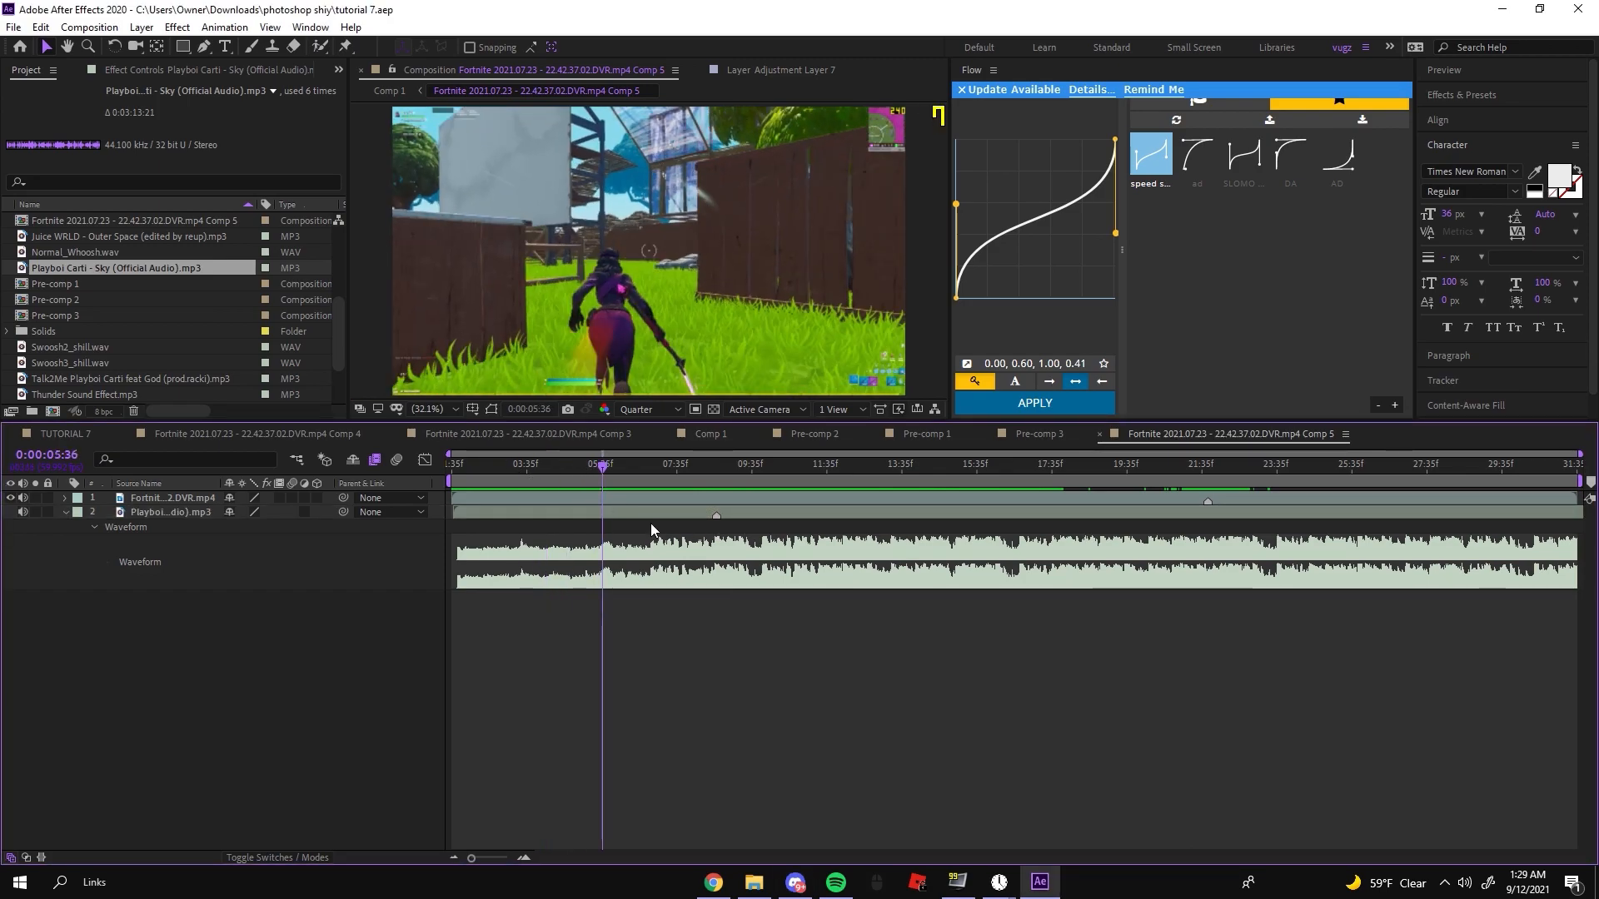
pyautogui.moveTo(688, 518); pyautogui.dragTo(874, 518)
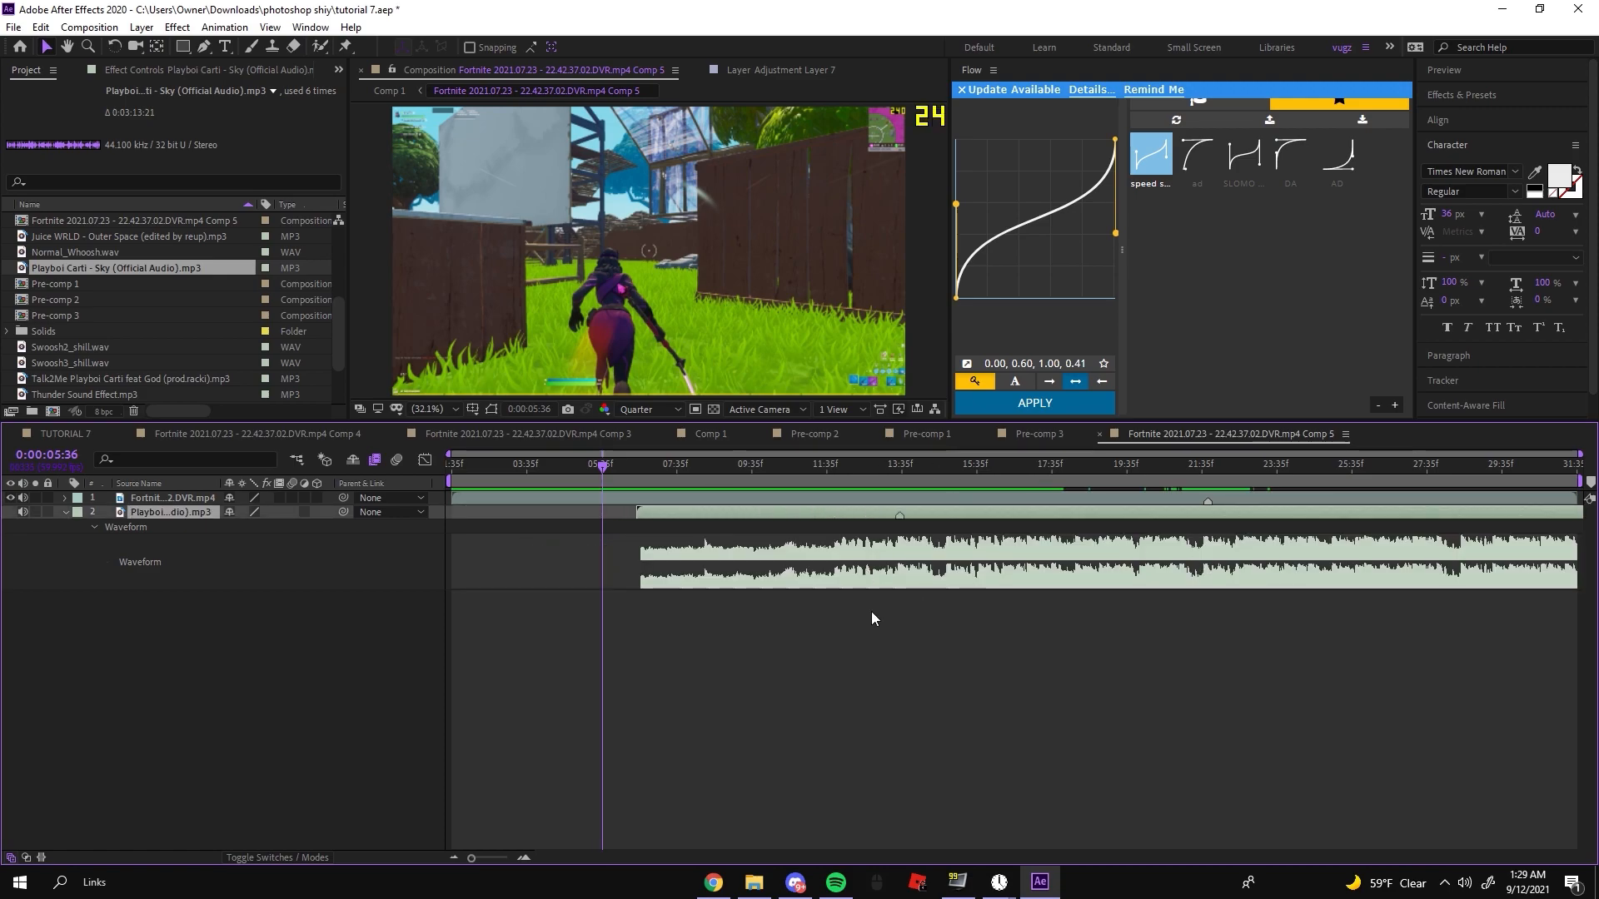
pyautogui.moveTo(1207, 466); pyautogui.dragTo(1176, 520)
pyautogui.click(1121, 465)
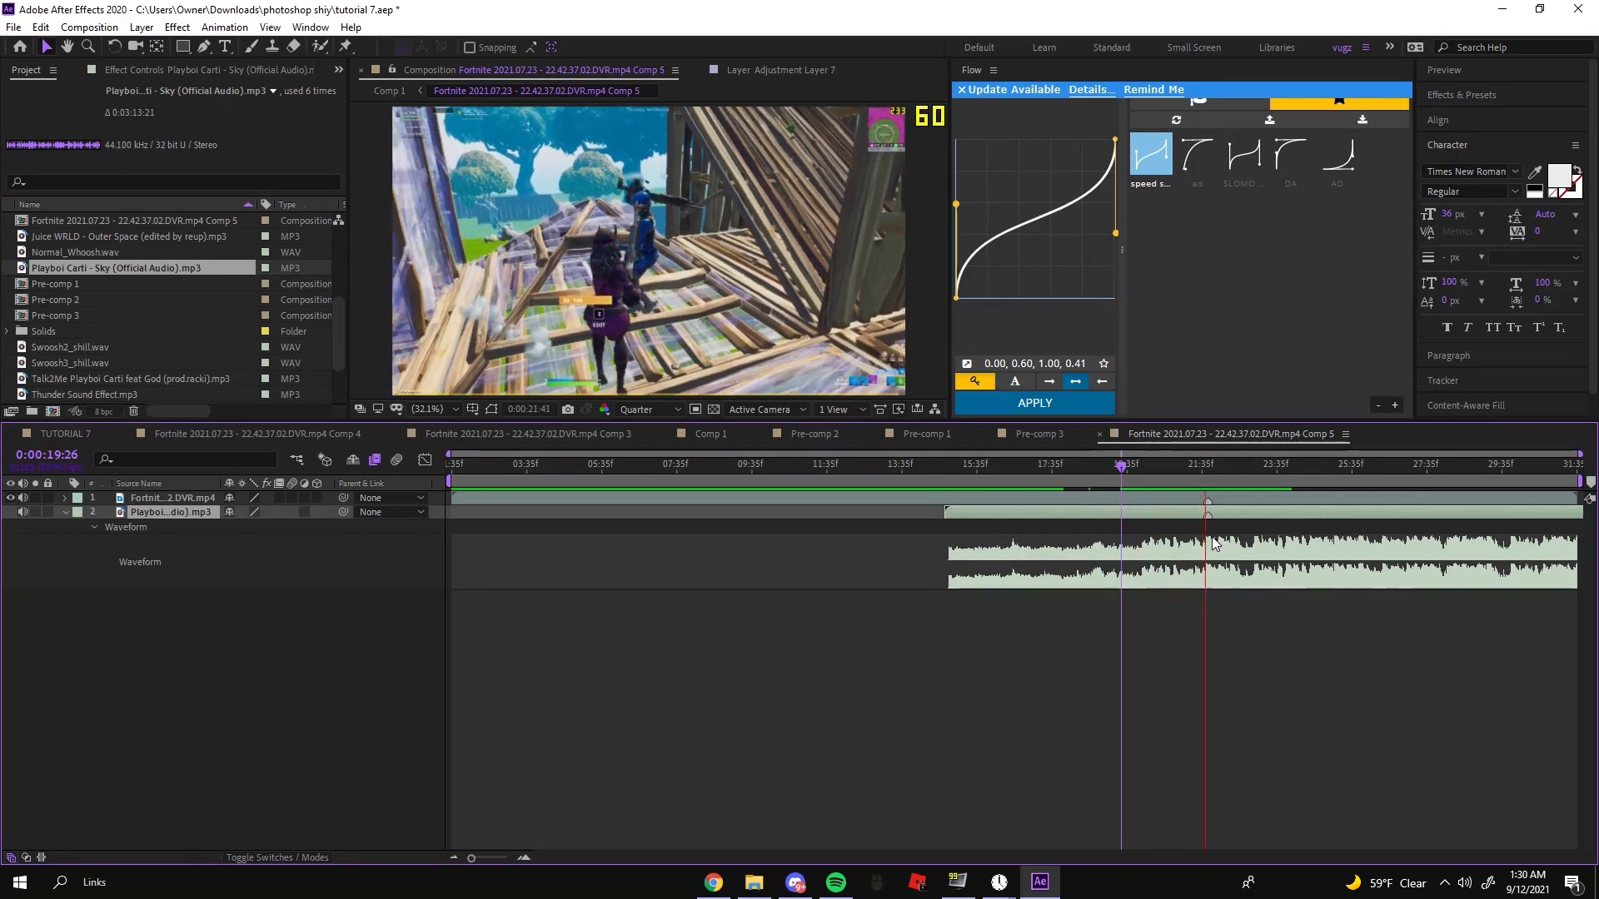
pyautogui.hotkey('ctrl', 's')
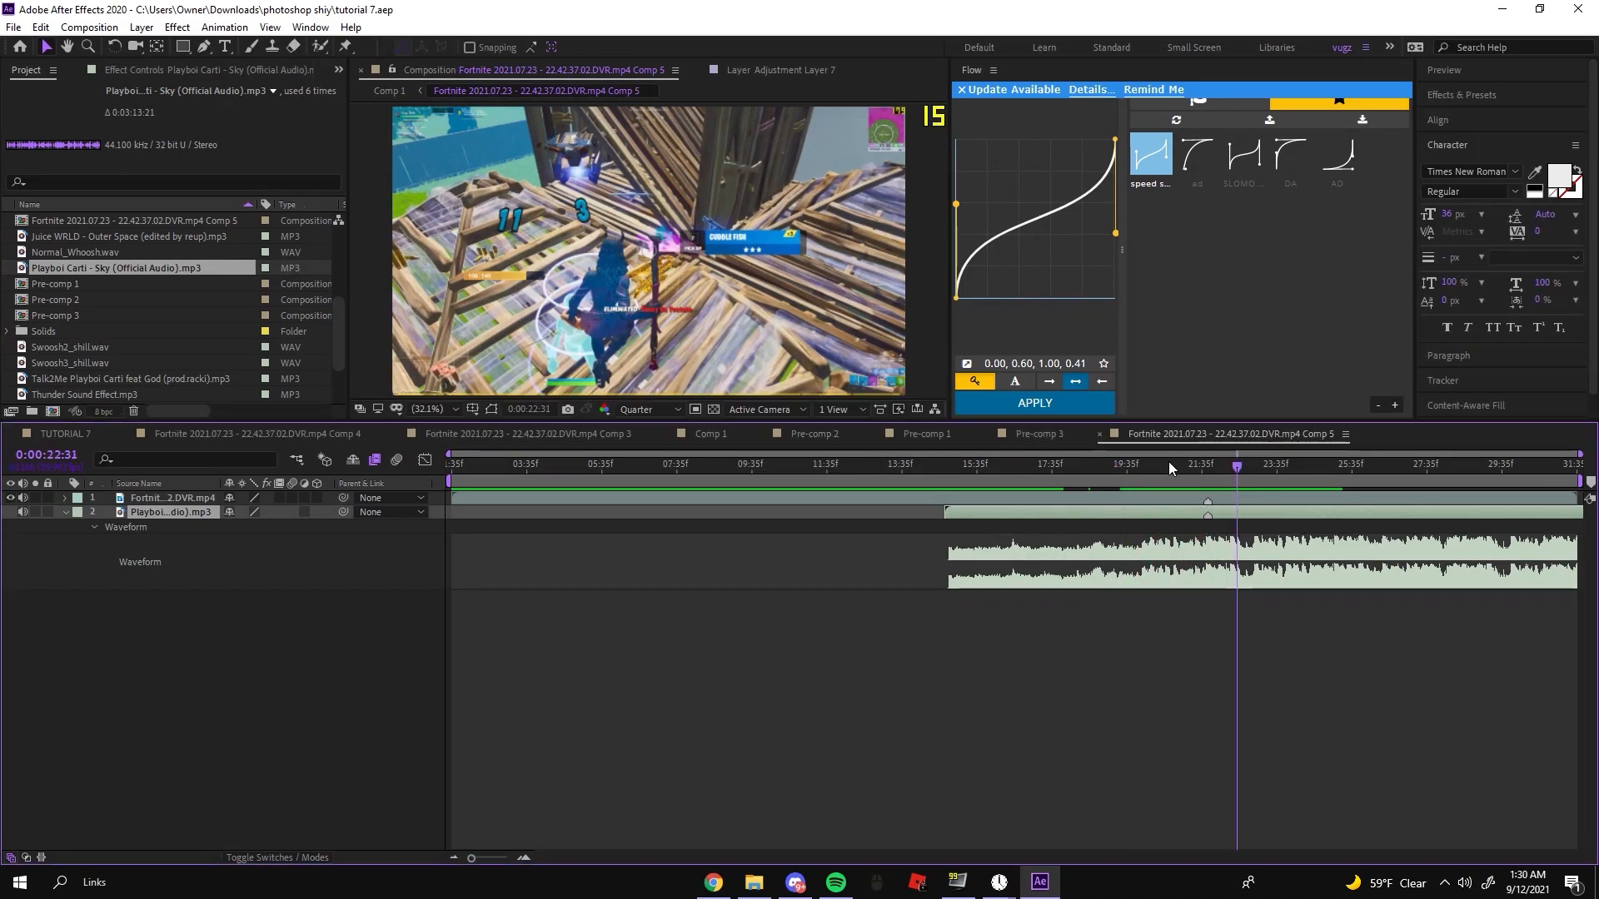
# Step: Shift both layers earlier so the audio begins at the composition start, and add a marker to the audio layer at 0:00:06:52
pyautogui.click(655, 467)
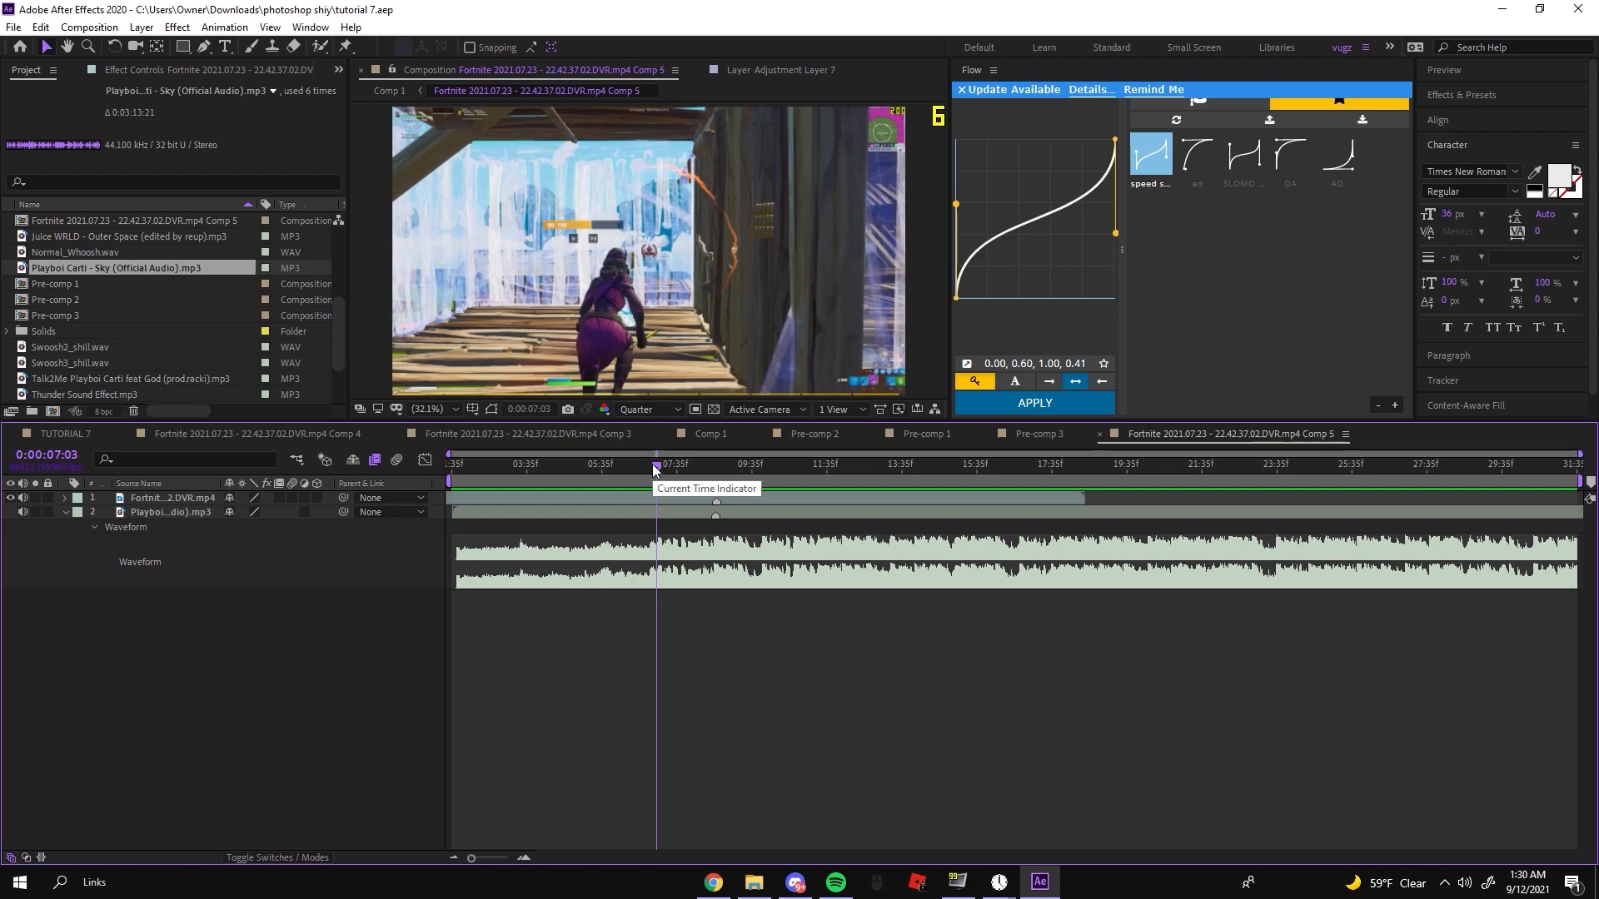
pyautogui.click(524, 859)
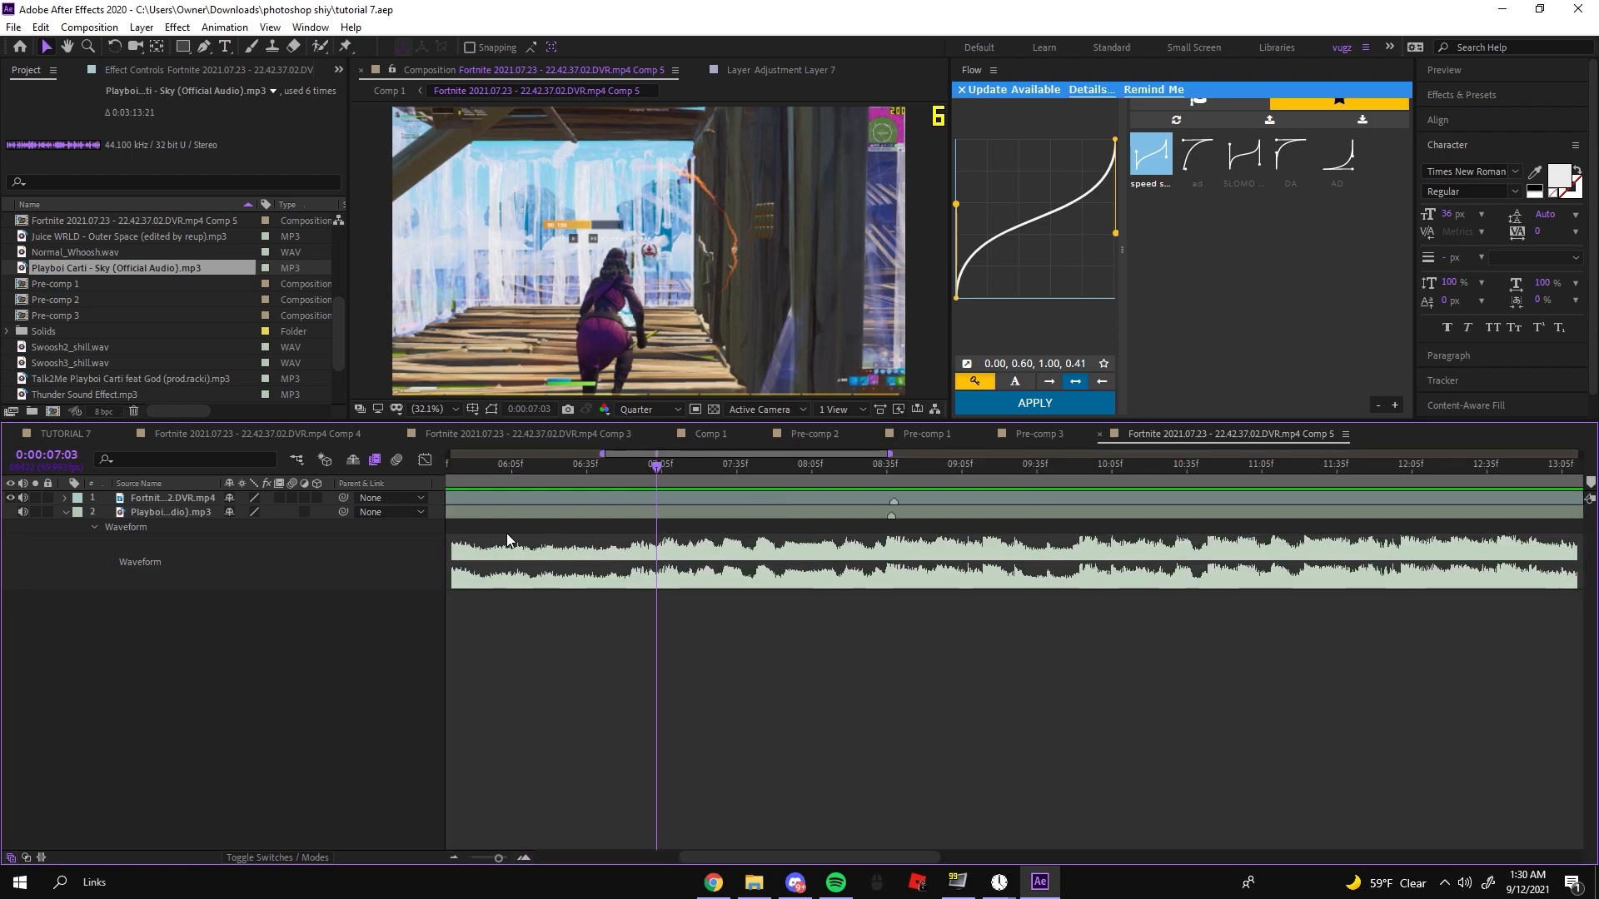
pyautogui.rightClick(547, 540)
pyautogui.click(526, 811)
pyautogui.click(463, 858)
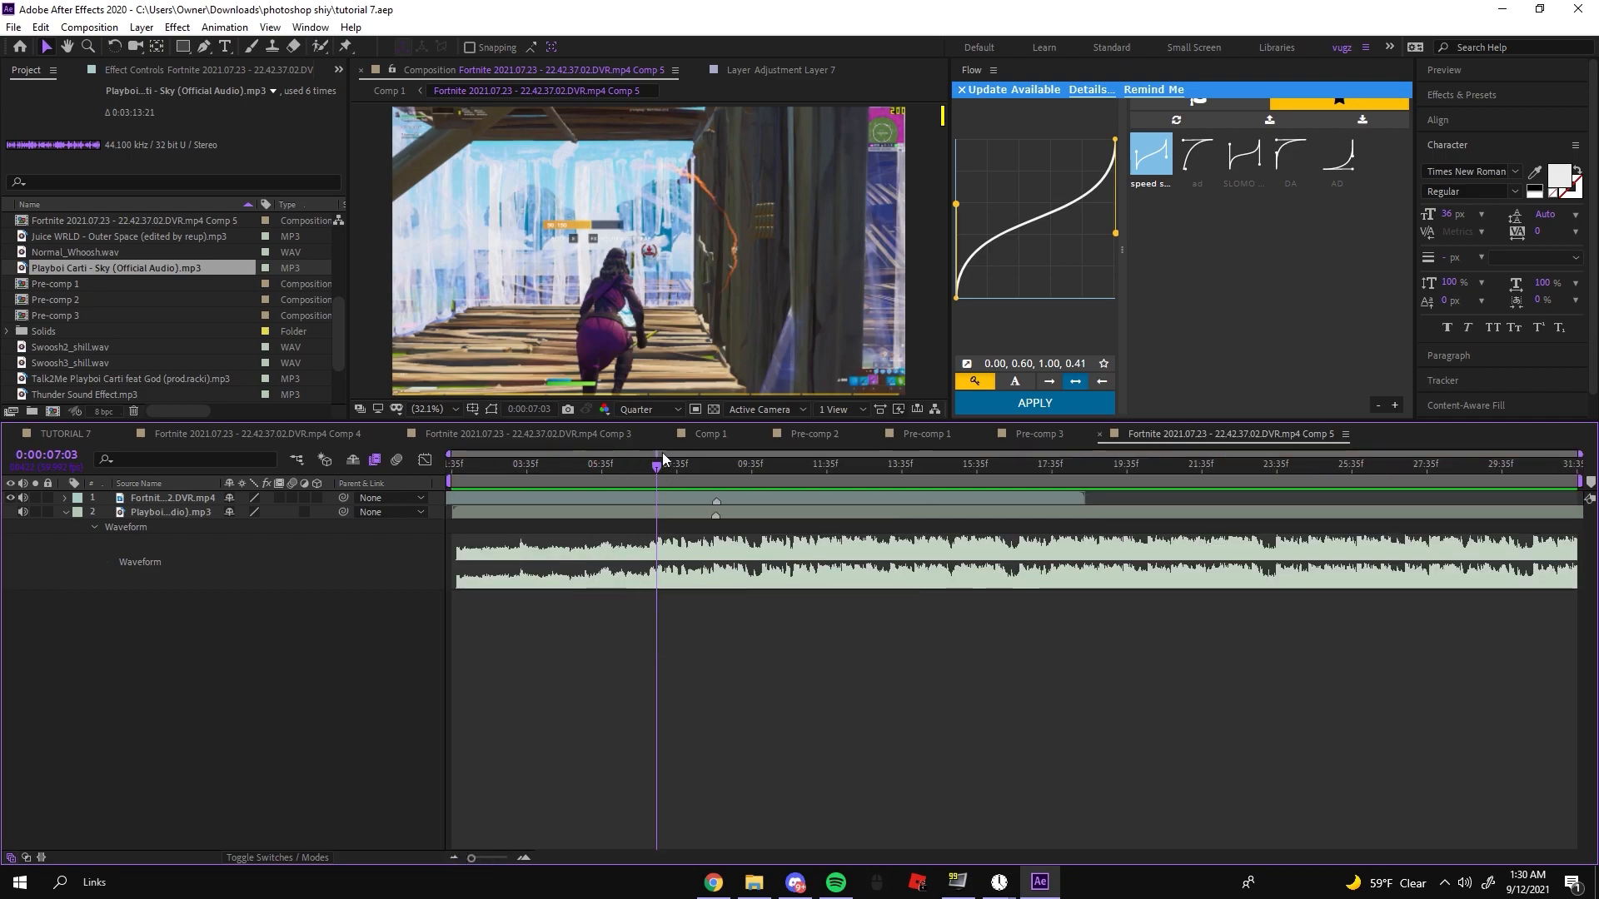
pyautogui.moveTo(655, 465)
pyautogui.mouseDown()
pyautogui.moveTo(626, 473)
pyautogui.moveTo(657, 475)
pyautogui.mouseUp()
pyautogui.press('capslock')
pyautogui.click(521, 859)
pyautogui.click(696, 509)
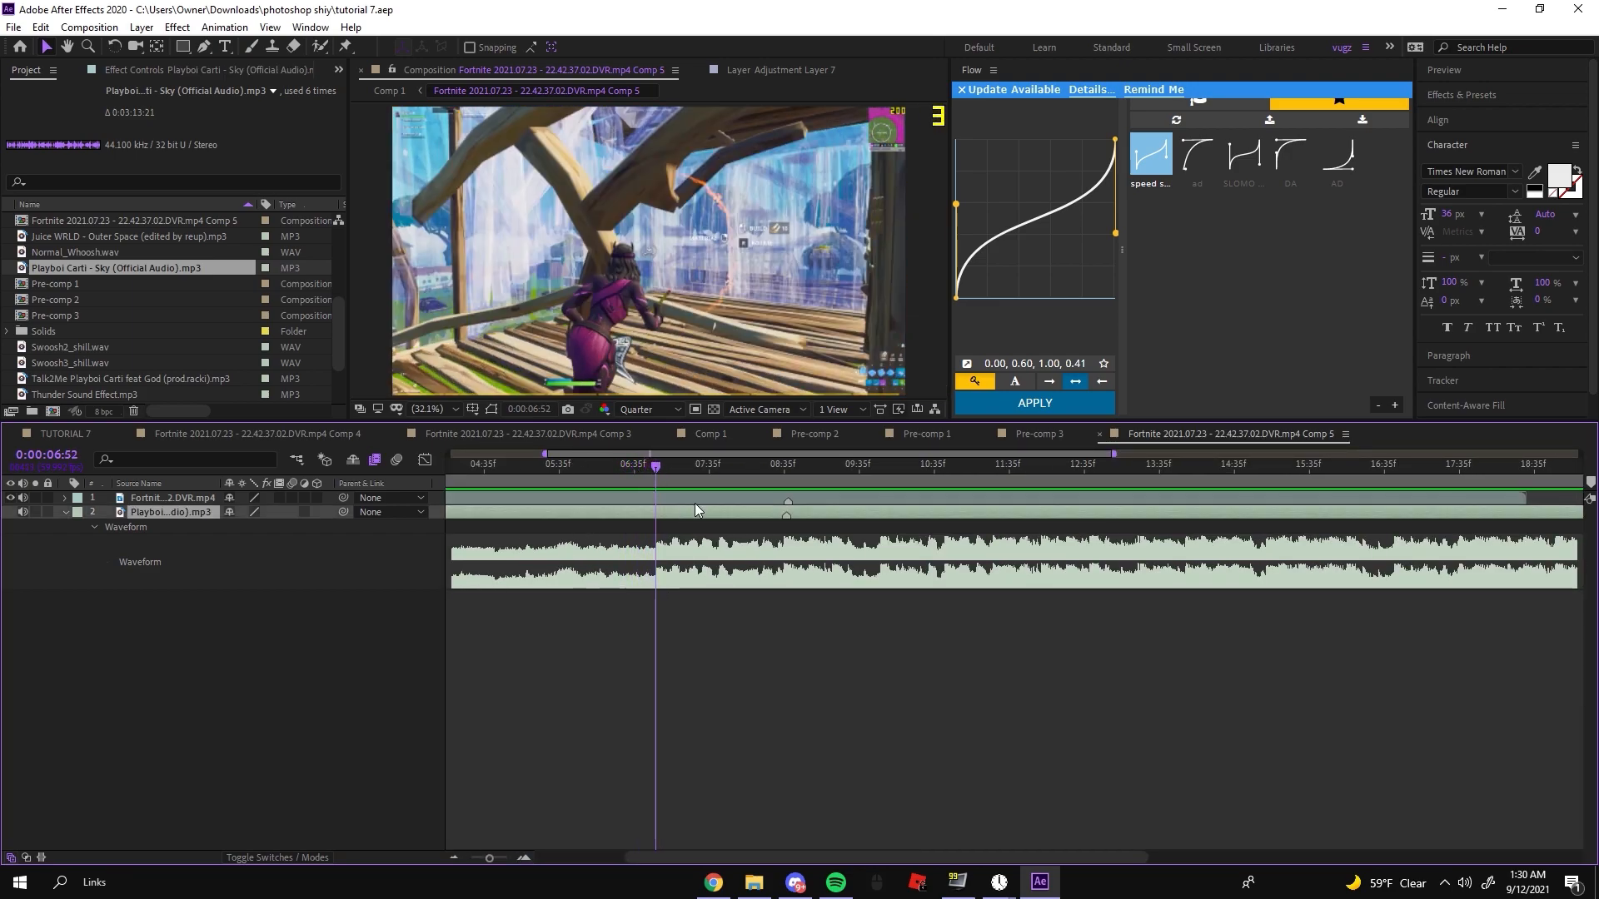
# Step: Split the gameplay layer at 0:00:08:25, just before its marker
pyautogui.moveTo(657, 474); pyautogui.dragTo(759, 457)
pyautogui.click(757, 499)
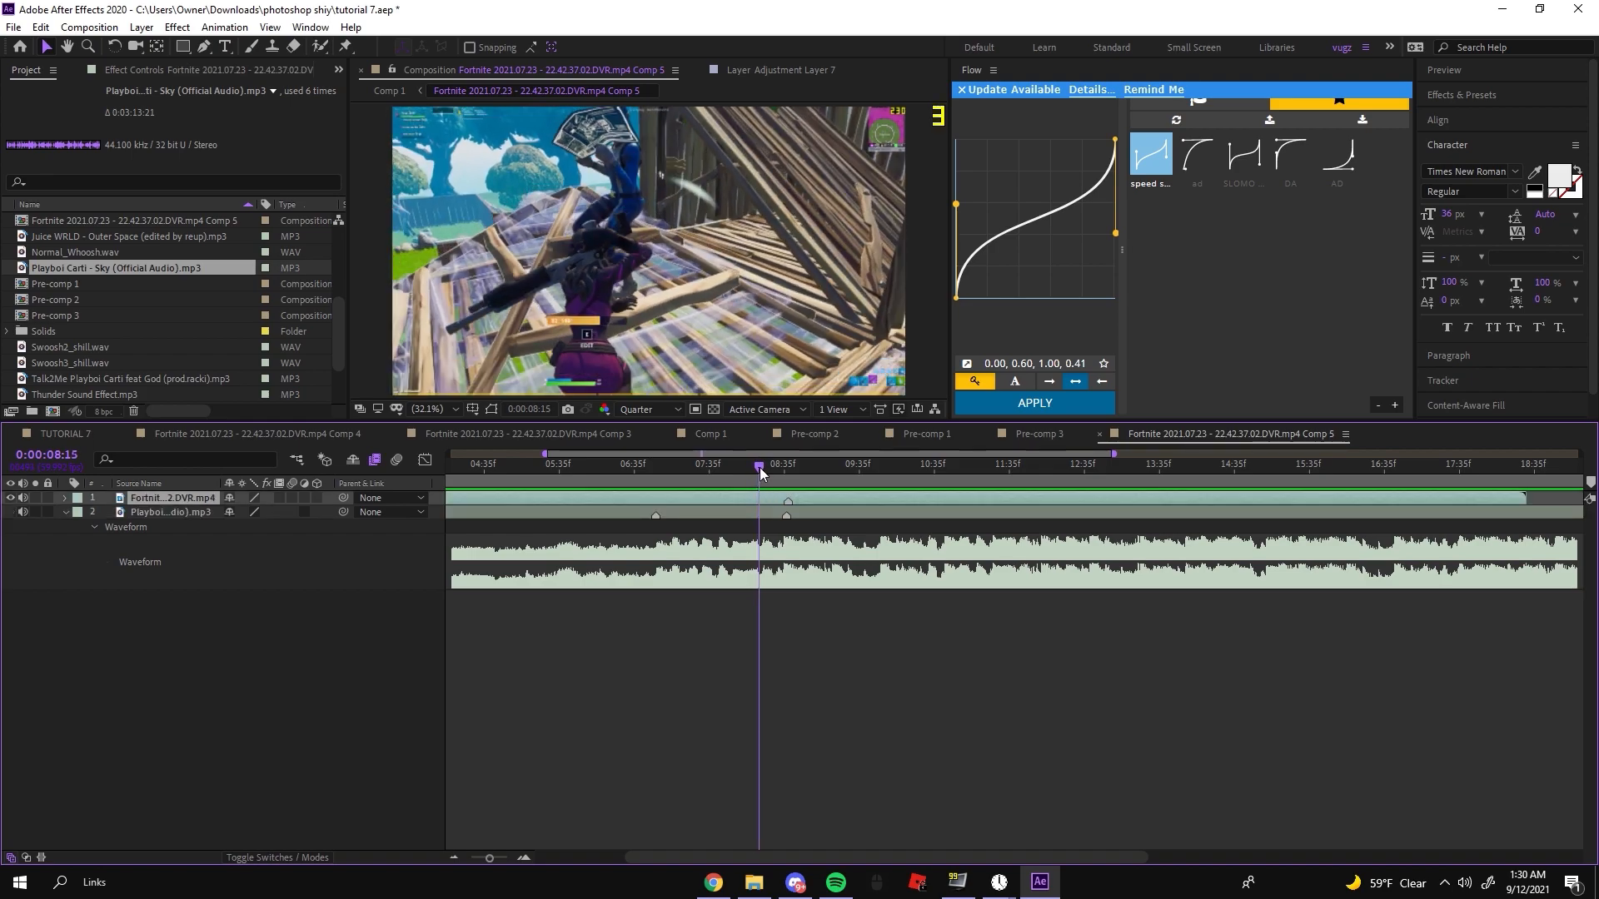
pyautogui.moveTo(758, 481)
pyautogui.mouseDown()
pyautogui.moveTo(783, 438)
pyautogui.moveTo(776, 501)
pyautogui.mouseUp()
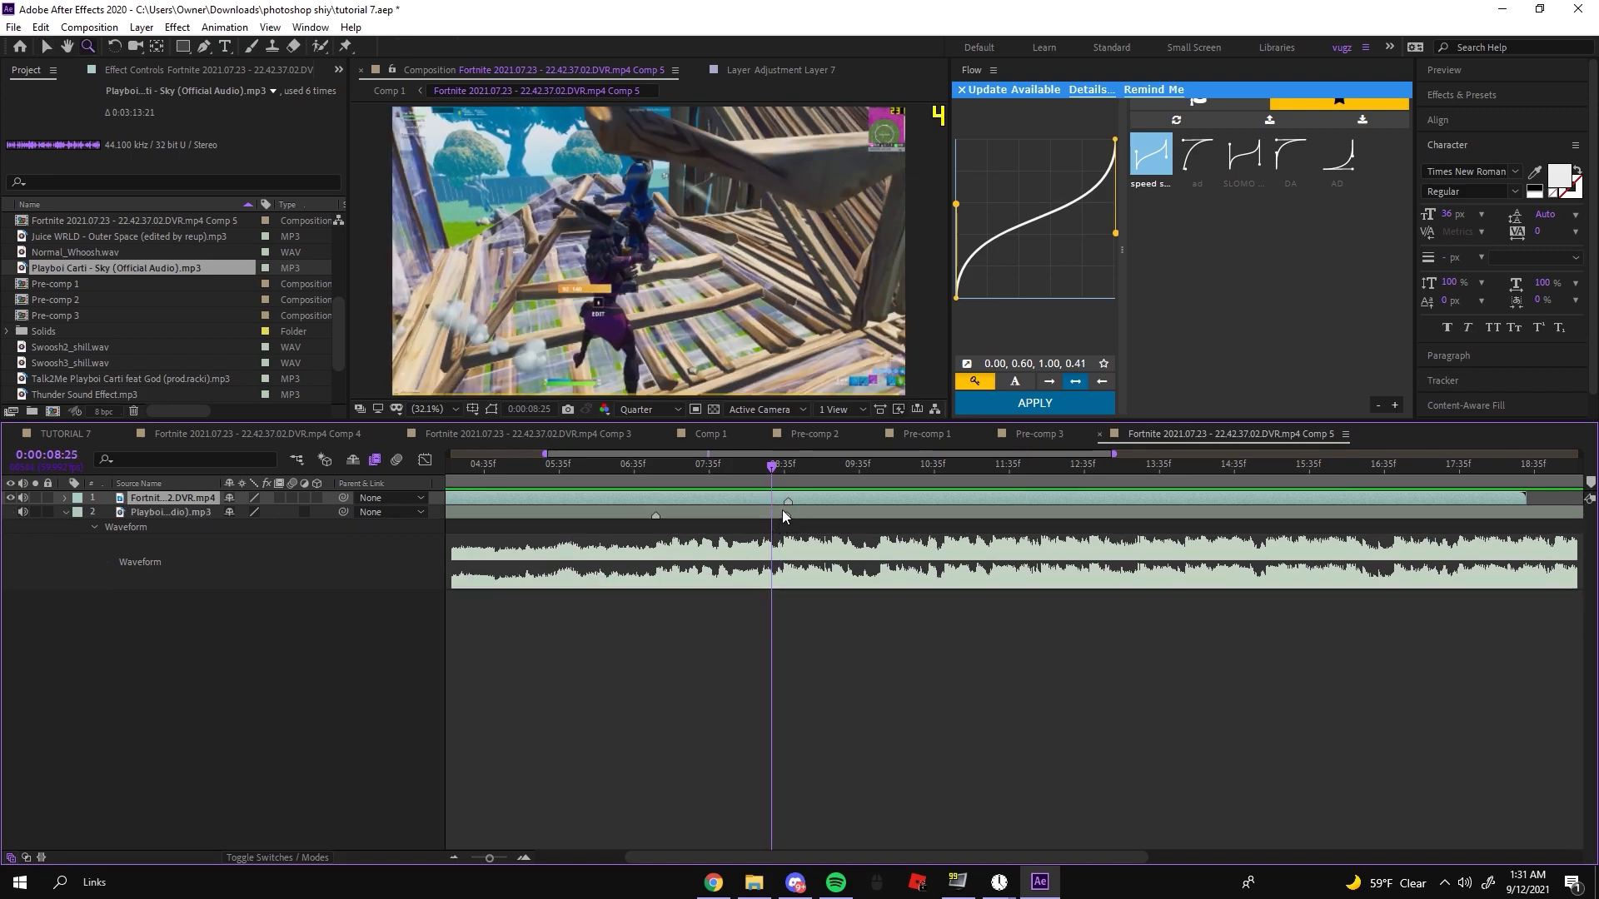
pyautogui.hotkey('ctrl', 'shift', 'd')
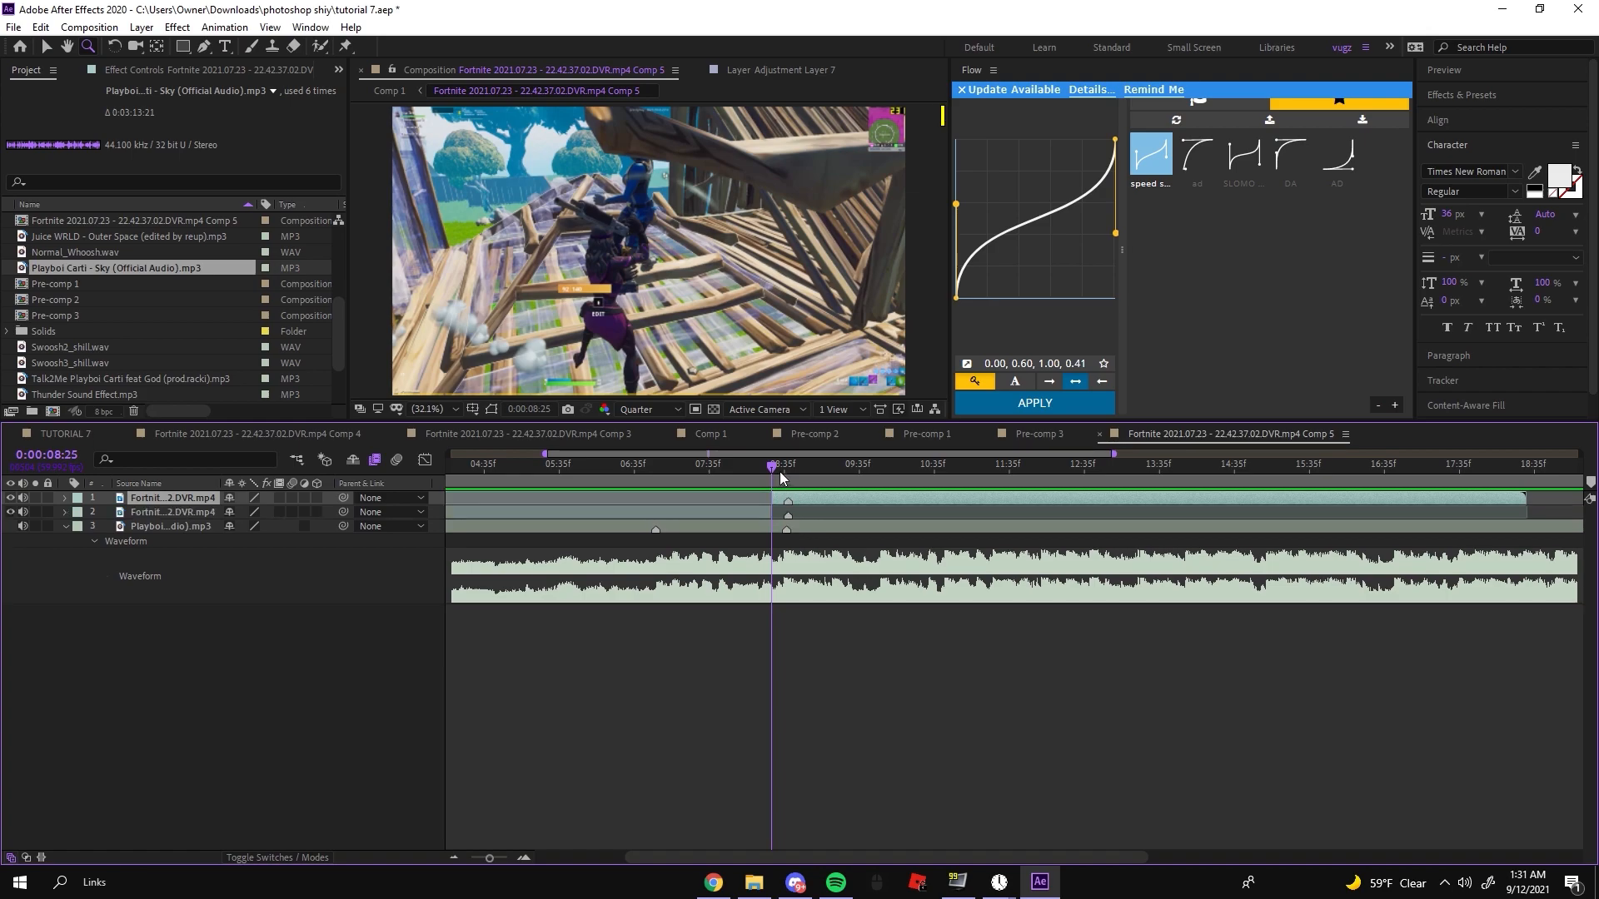
# Step: Split the later part of the gameplay layer again at 0:00:08:35 and save the project
pyautogui.click(787, 471)
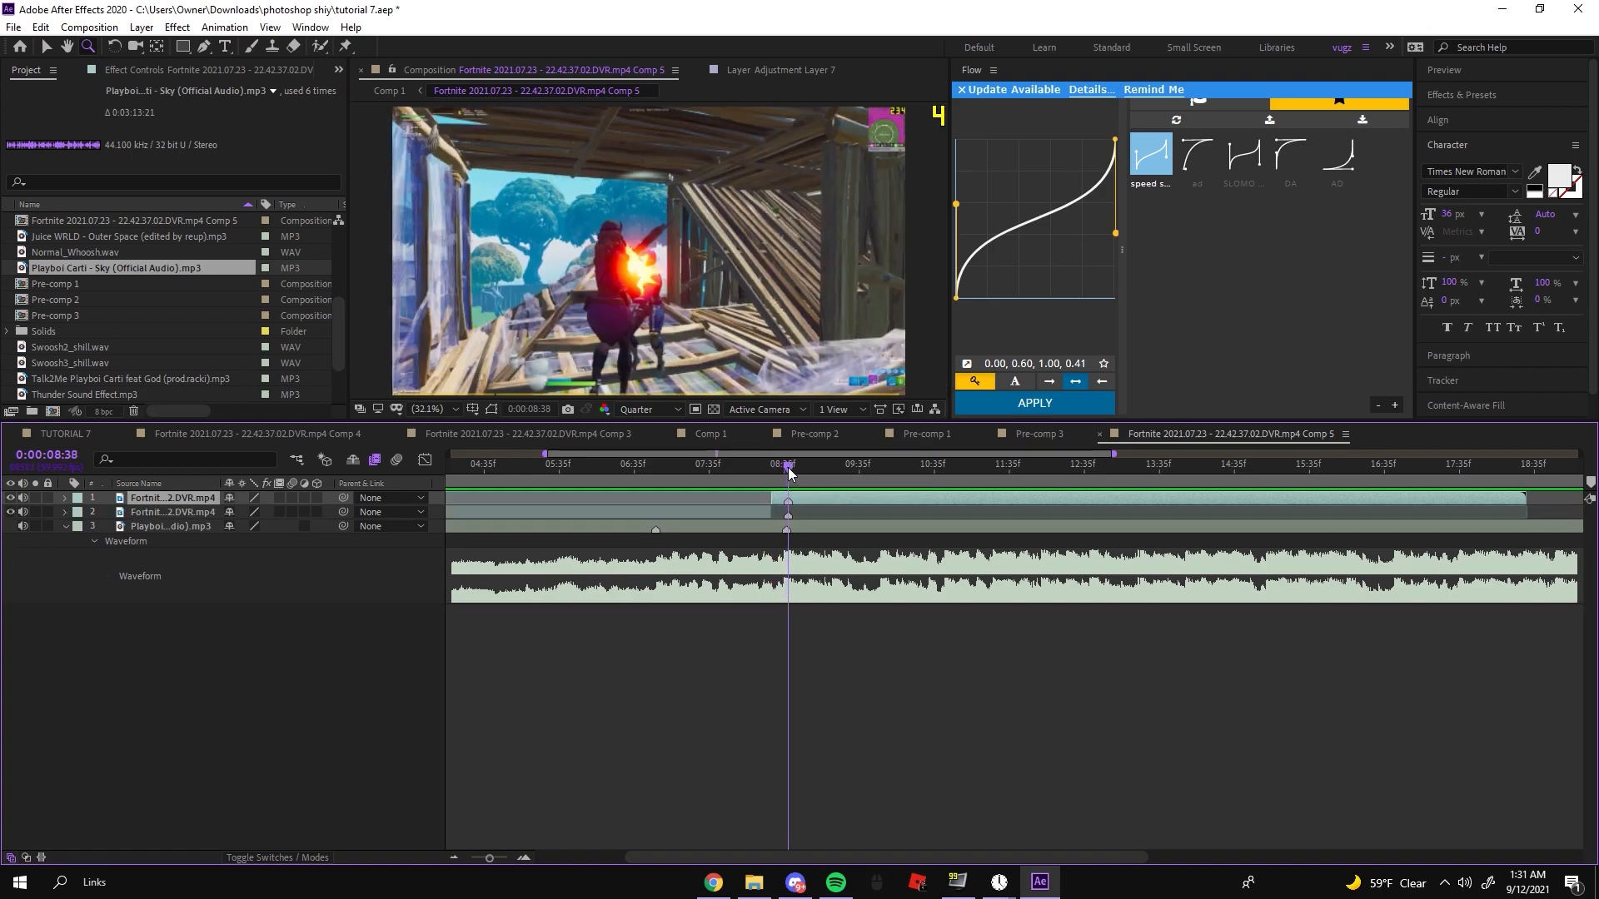
pyautogui.moveTo(789, 473); pyautogui.dragTo(784, 519)
pyautogui.hotkey('ctrl', 'shift', 'd')
pyautogui.hotkey('ctrl', 's')
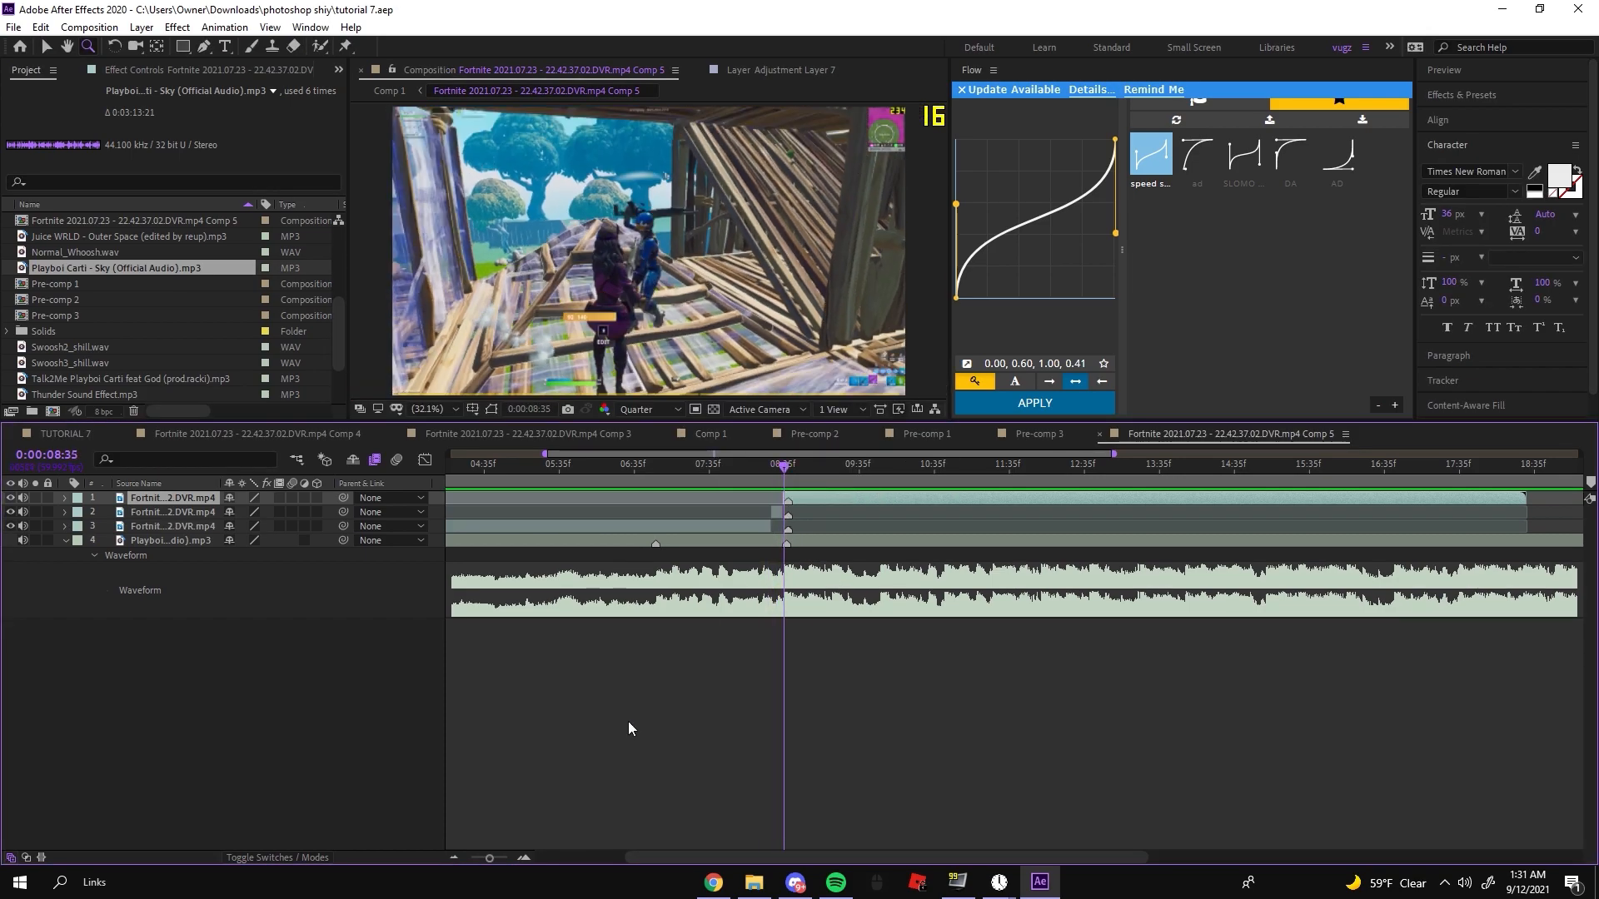
# Step: Slide the first gameplay segment earlier so that it ends at the earlier audio marker
pyautogui.click(524, 857)
pyautogui.moveTo(728, 463); pyautogui.dragTo(627, 582)
pyautogui.click(759, 512)
pyautogui.click(454, 857)
pyautogui.click(627, 526)
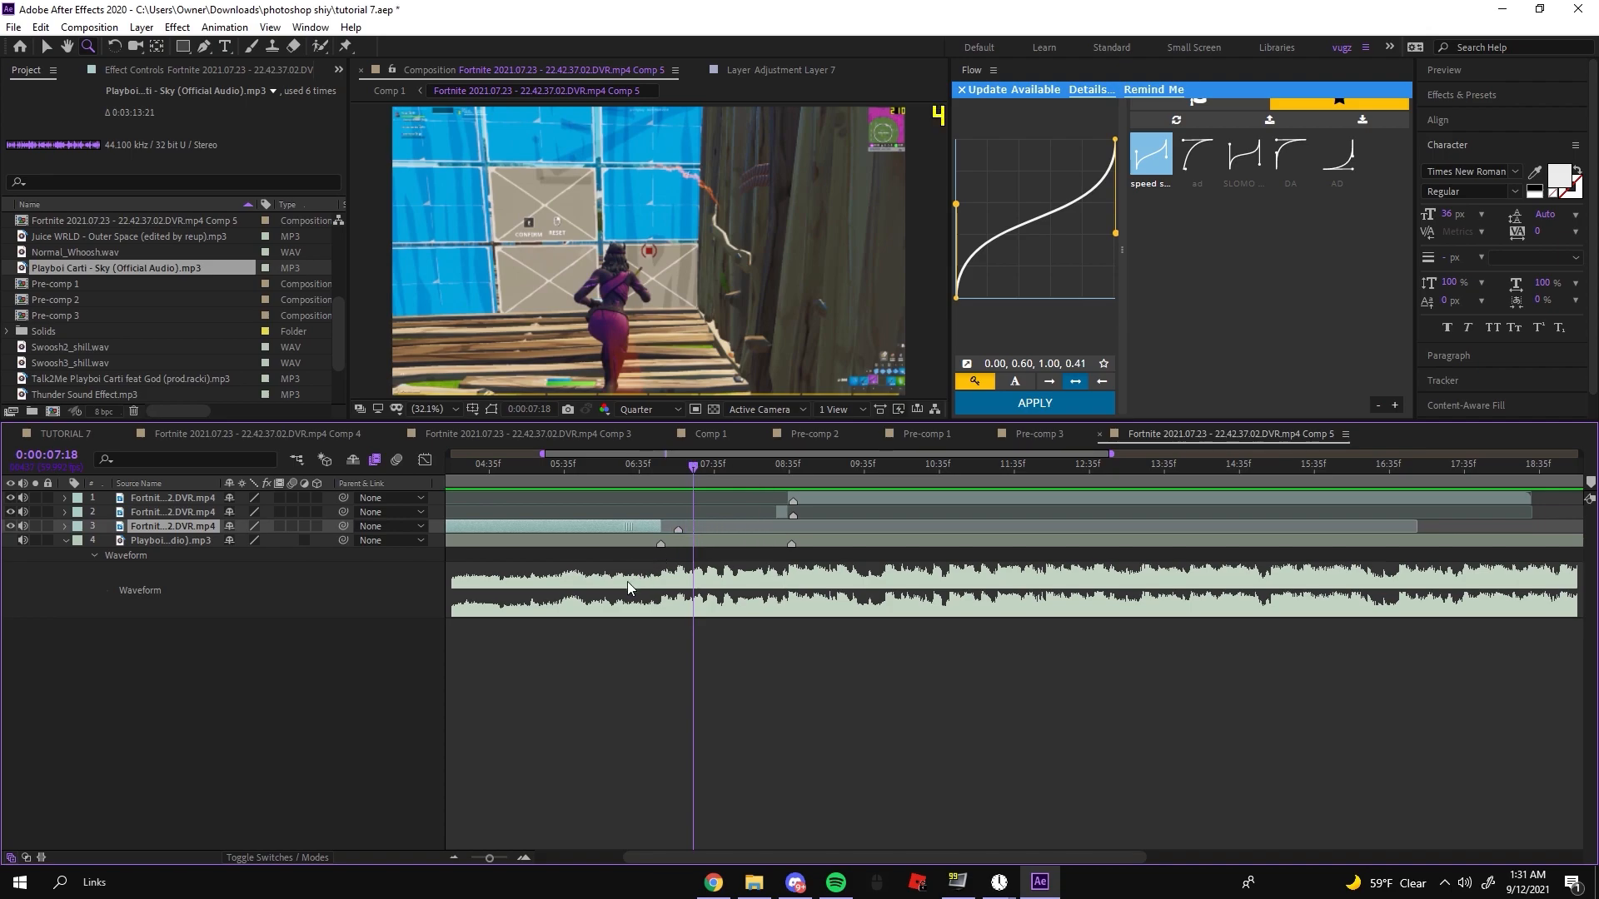
# Step: Move the short middle segment so that it starts at the audio marker at 0:00:06:52
pyautogui.moveTo(692, 467); pyautogui.dragTo(662, 491)
pyautogui.click(779, 514)
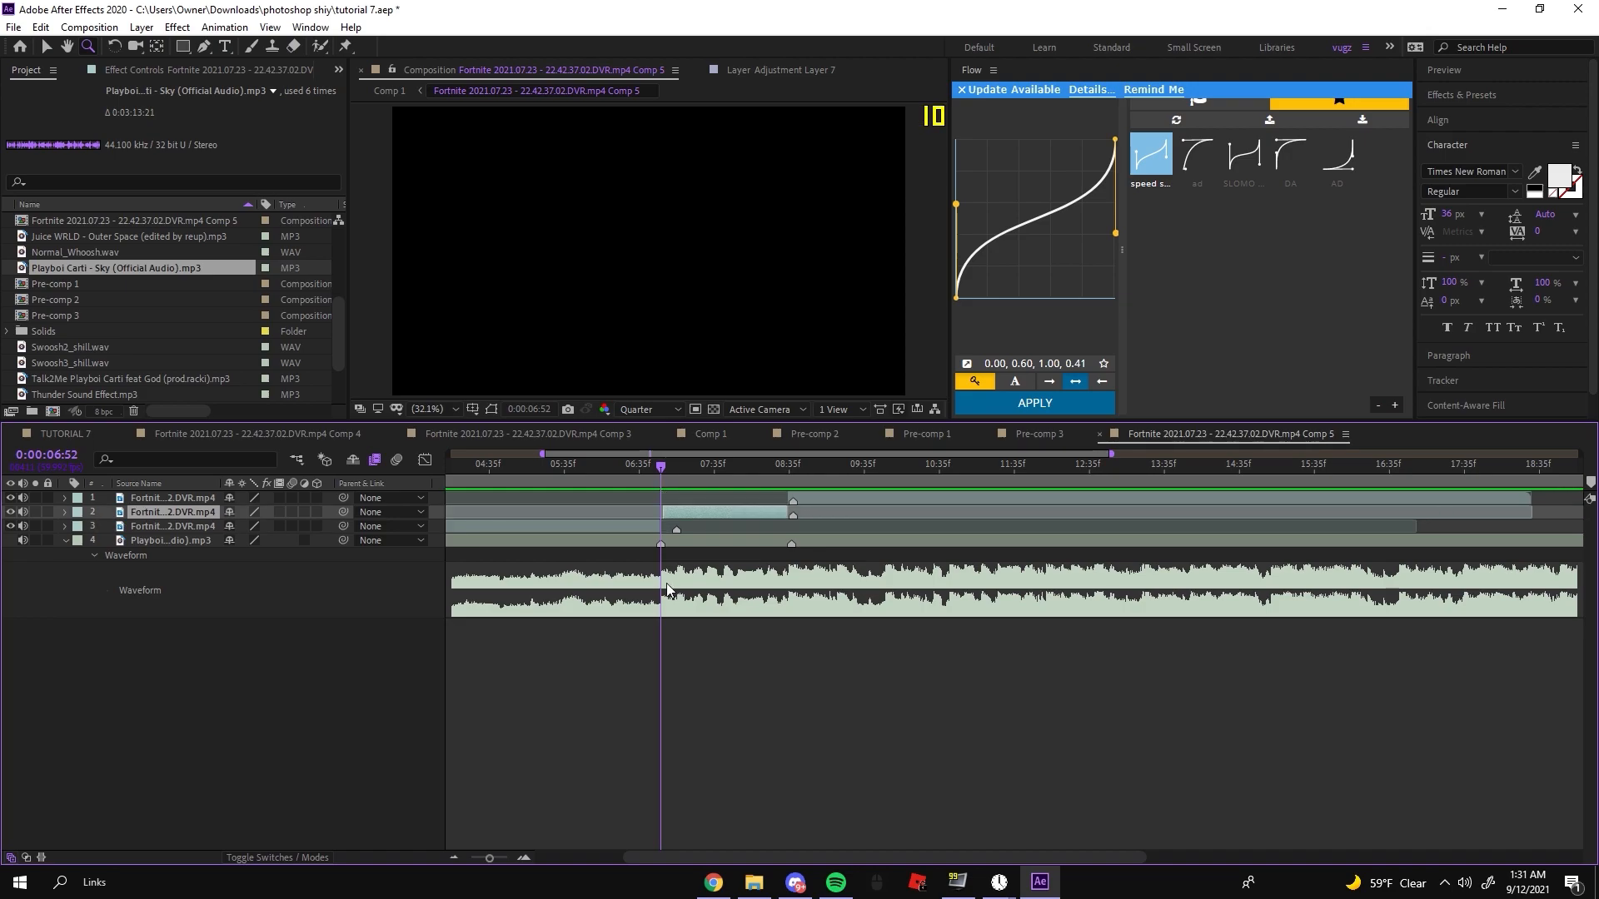
pyautogui.moveTo(783, 518); pyautogui.dragTo(666, 581)
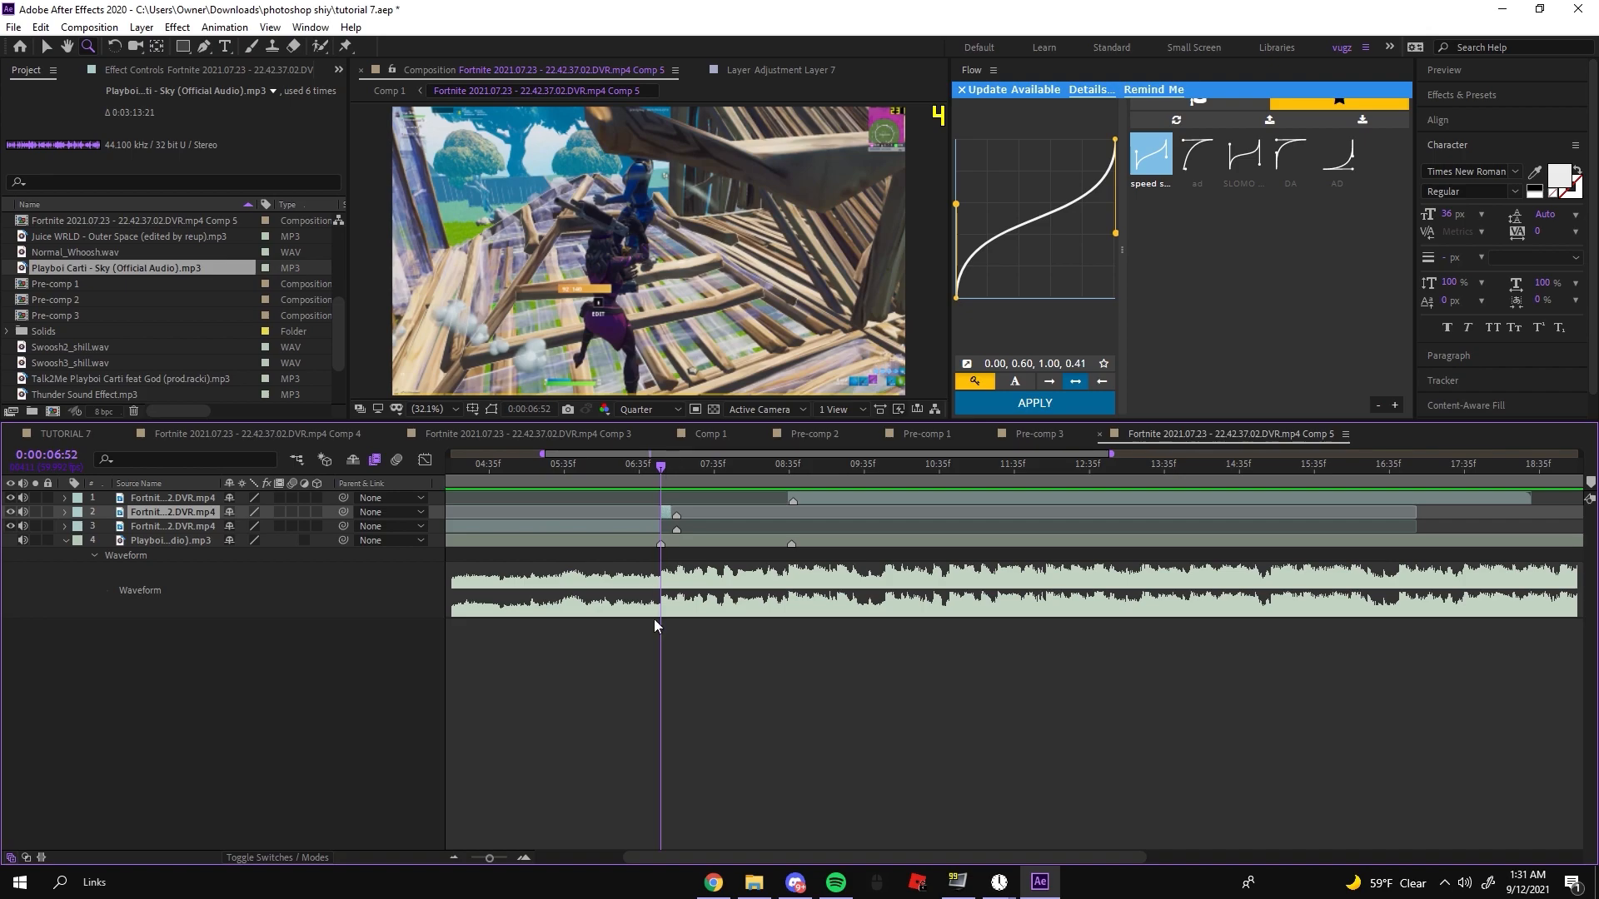
# Step: Enable time remapping on the short middle segment and keyframe it at the segment's start
pyautogui.click(529, 857)
pyautogui.rightClick(686, 516)
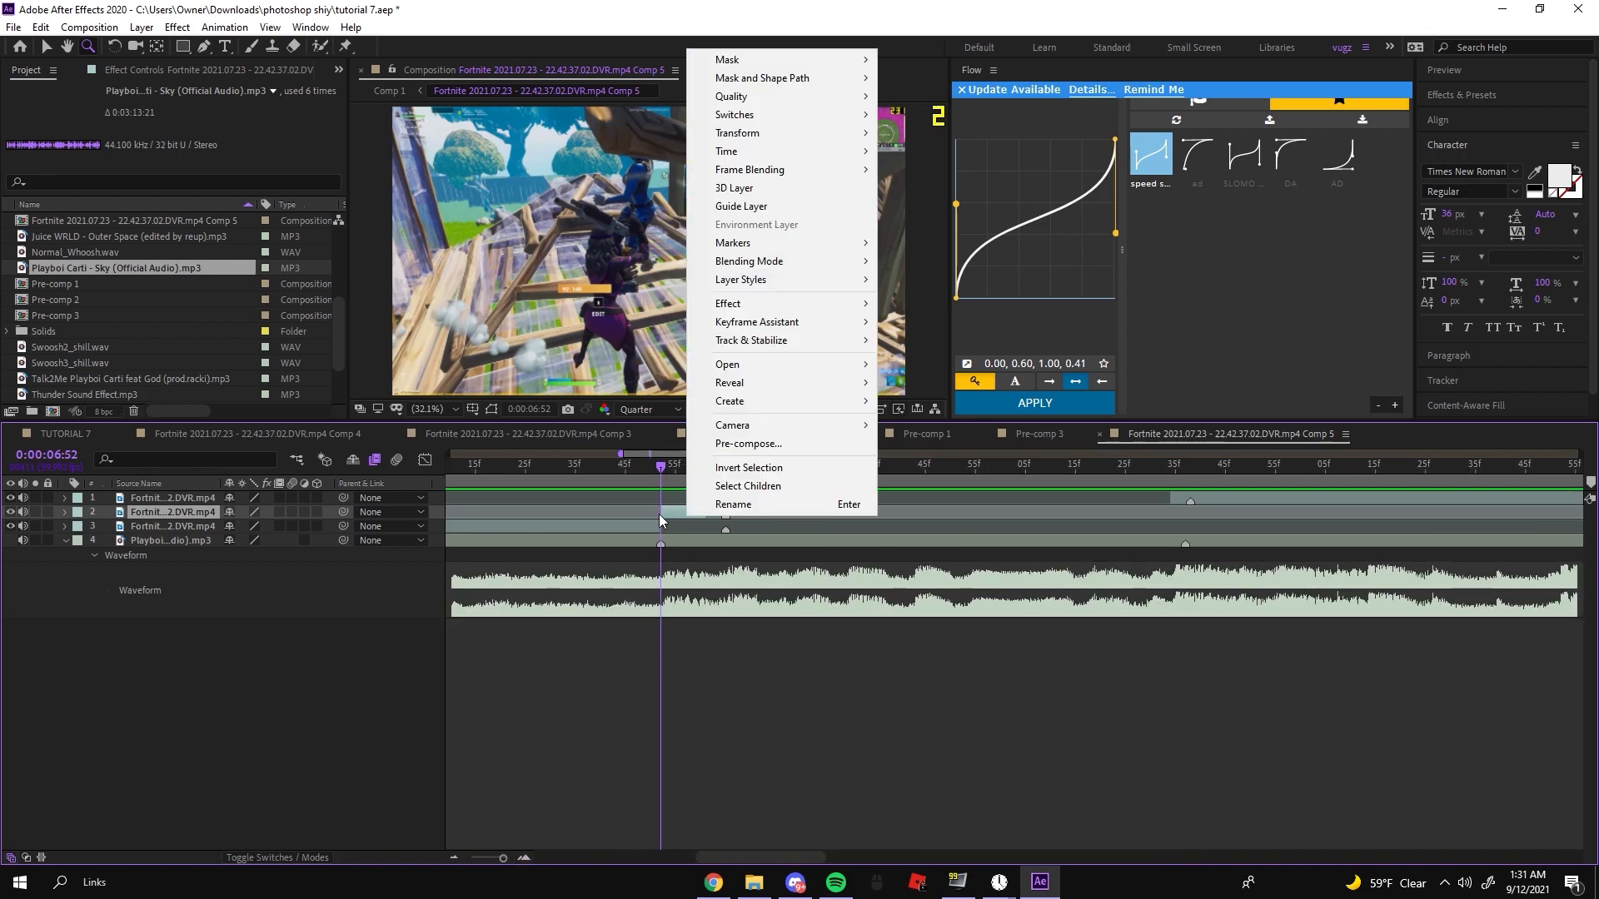
pyautogui.moveTo(741, 171)
pyautogui.click(932, 152)
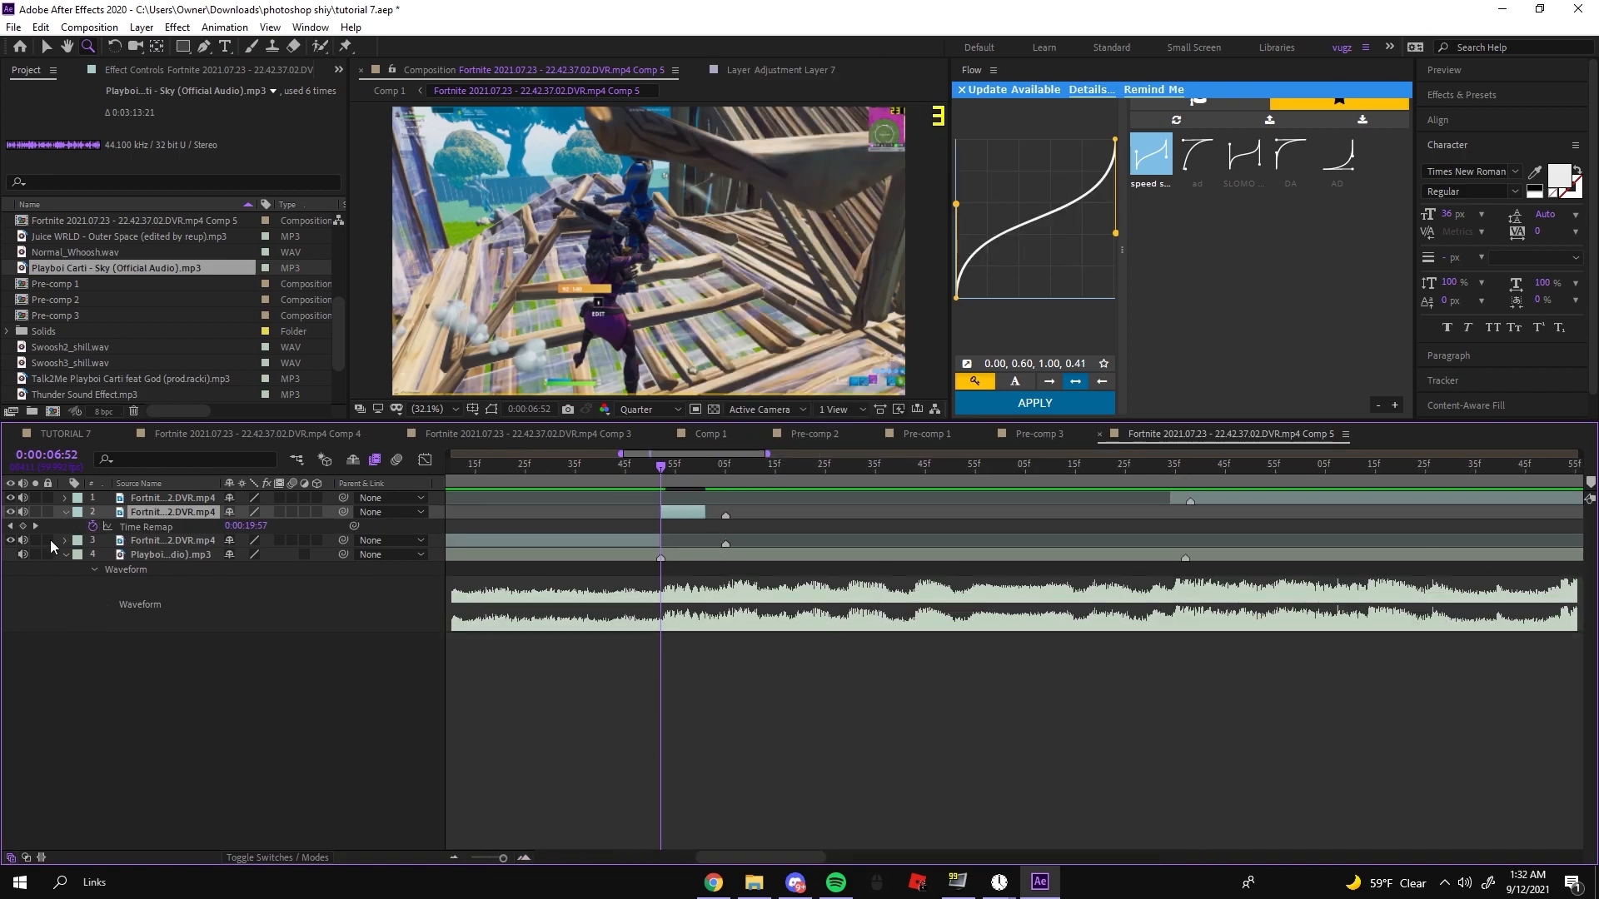
pyautogui.click(146, 526)
pyautogui.click(703, 478)
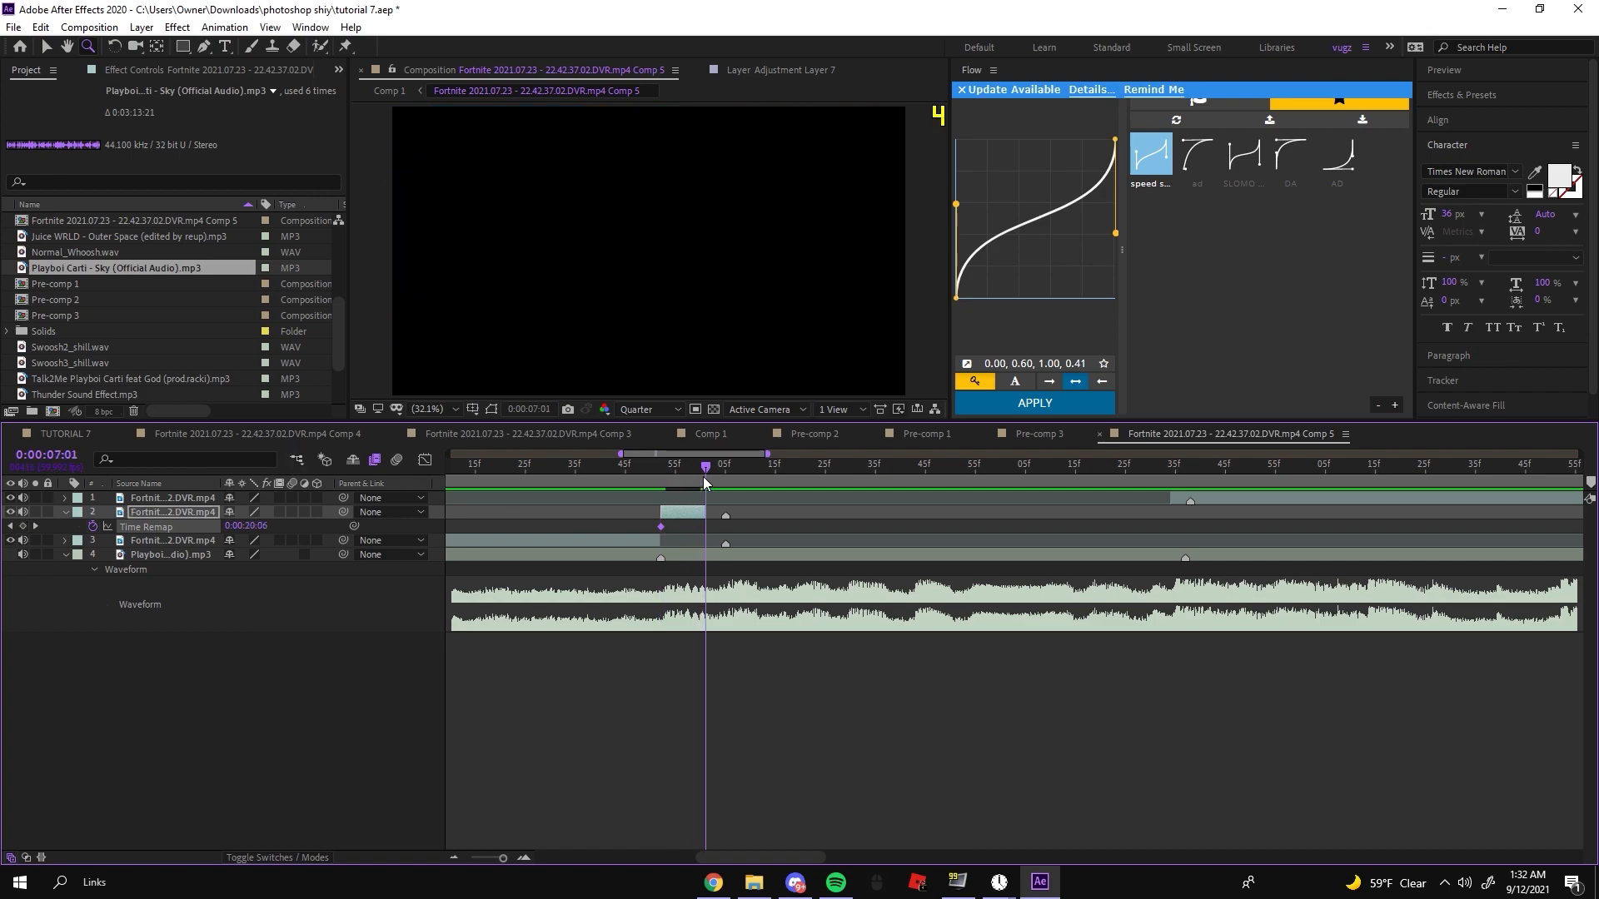
# Step: Extend the middle segment and move its ending Time Remap keyframe to where the last segment begins, then scrub through the slowed section
pyautogui.moveTo(714, 512); pyautogui.dragTo(1170, 512)
pyautogui.moveTo(722, 531); pyautogui.dragTo(1173, 535)
pyautogui.moveTo(650, 478); pyautogui.dragTo(956, 482)
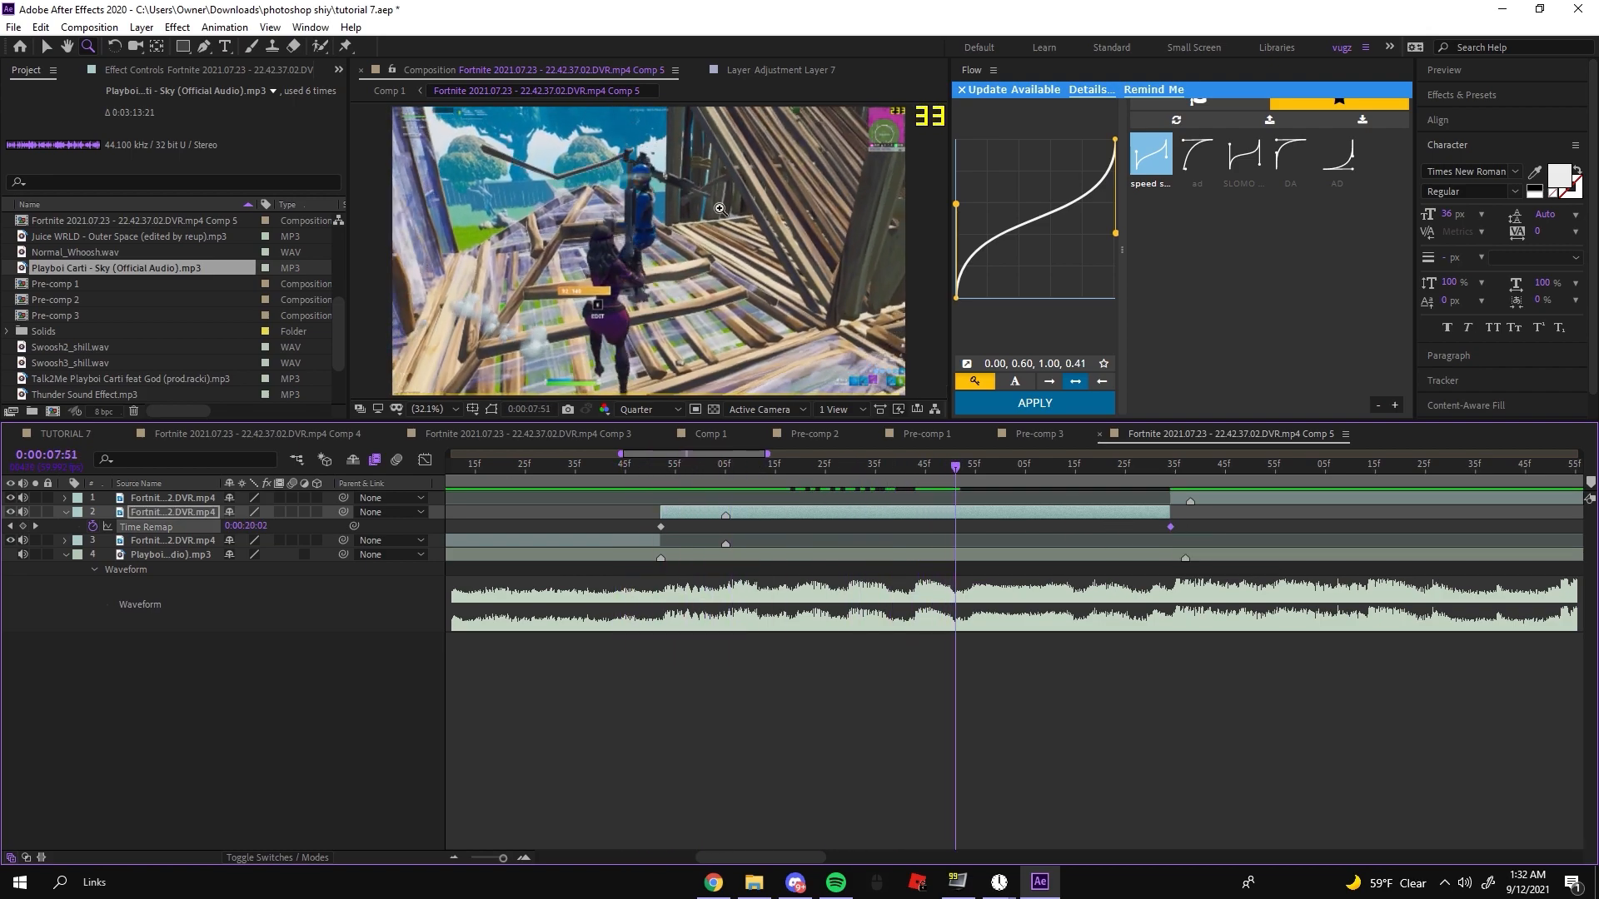
pyautogui.moveTo(736, 479); pyautogui.dragTo(671, 481)
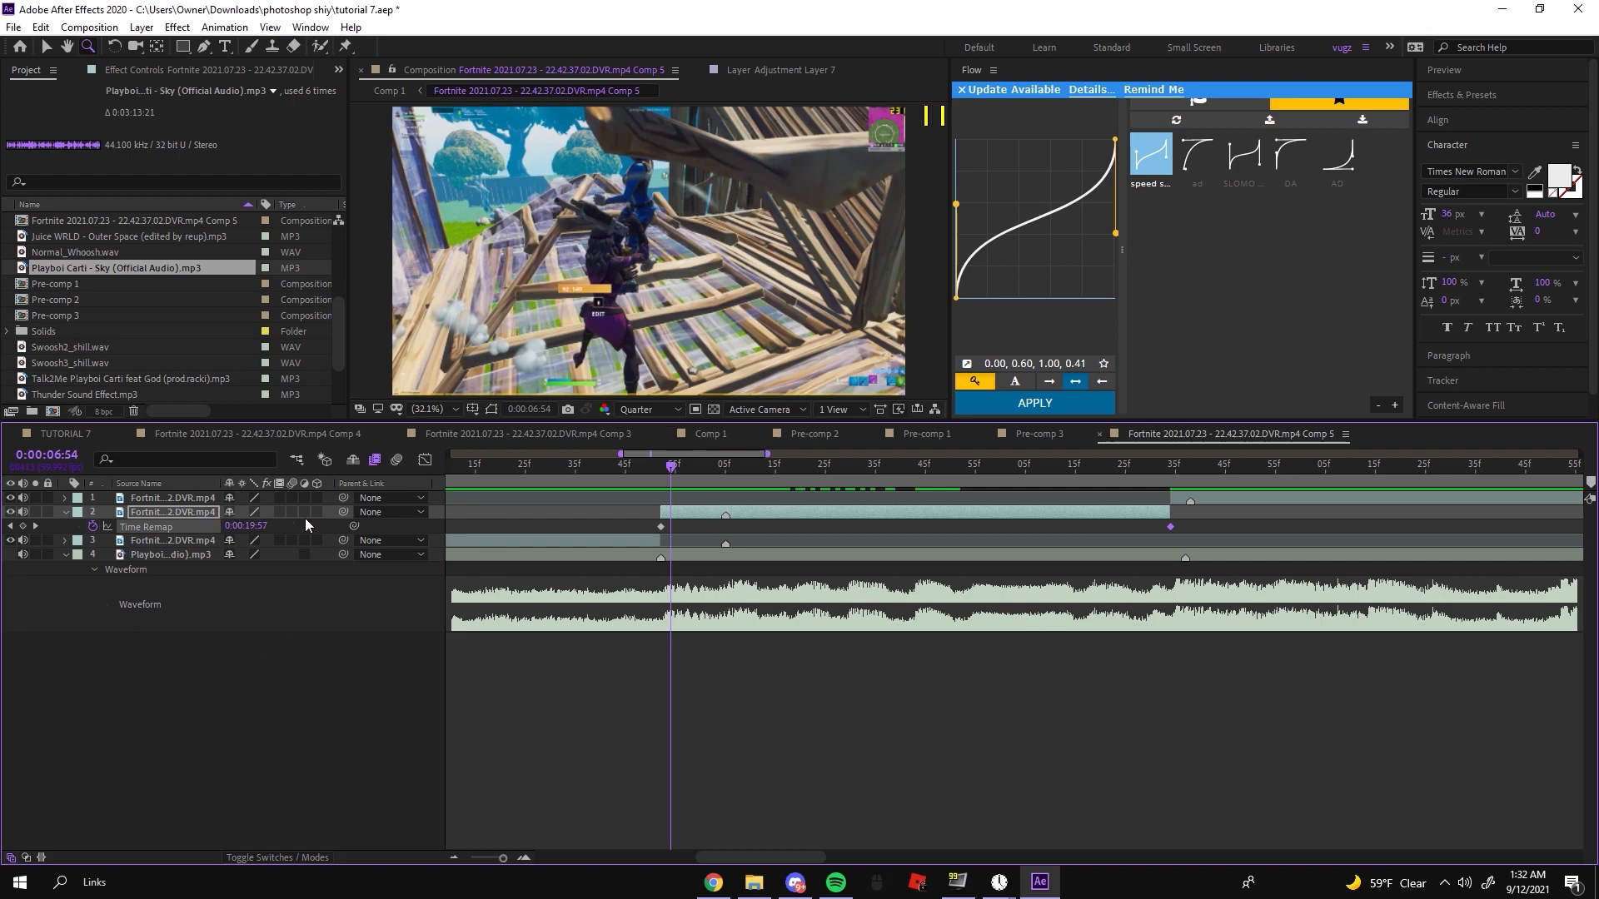
# Step: Turn on frame blending for the time-remapped middle segment and preview it from 0:00:06:47
pyautogui.click(279, 512)
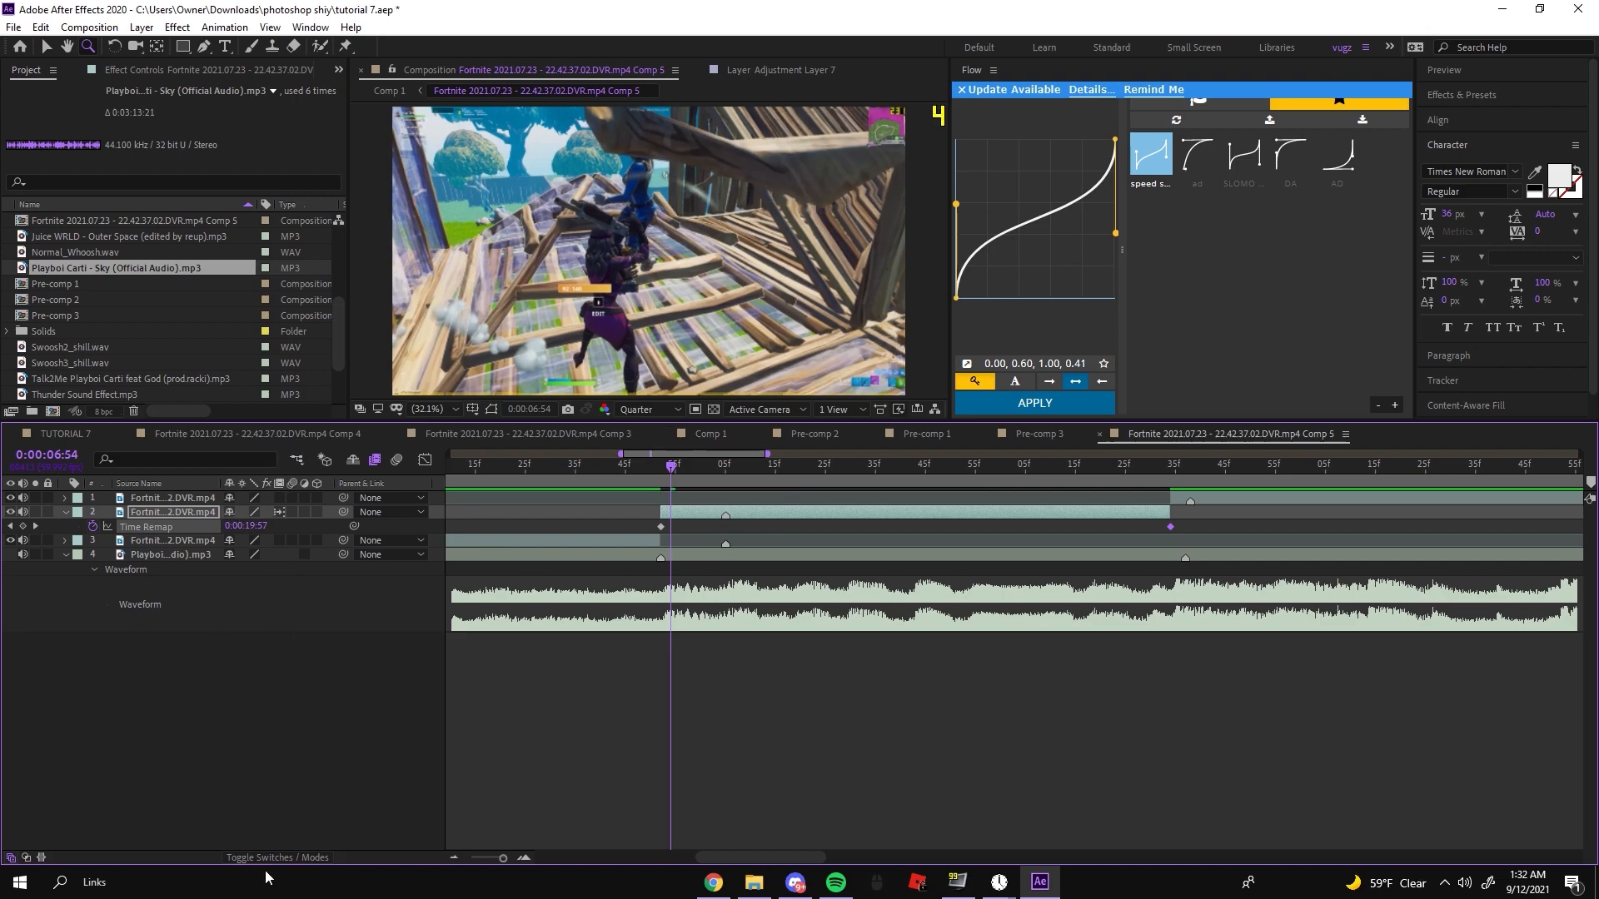
pyautogui.click(636, 473)
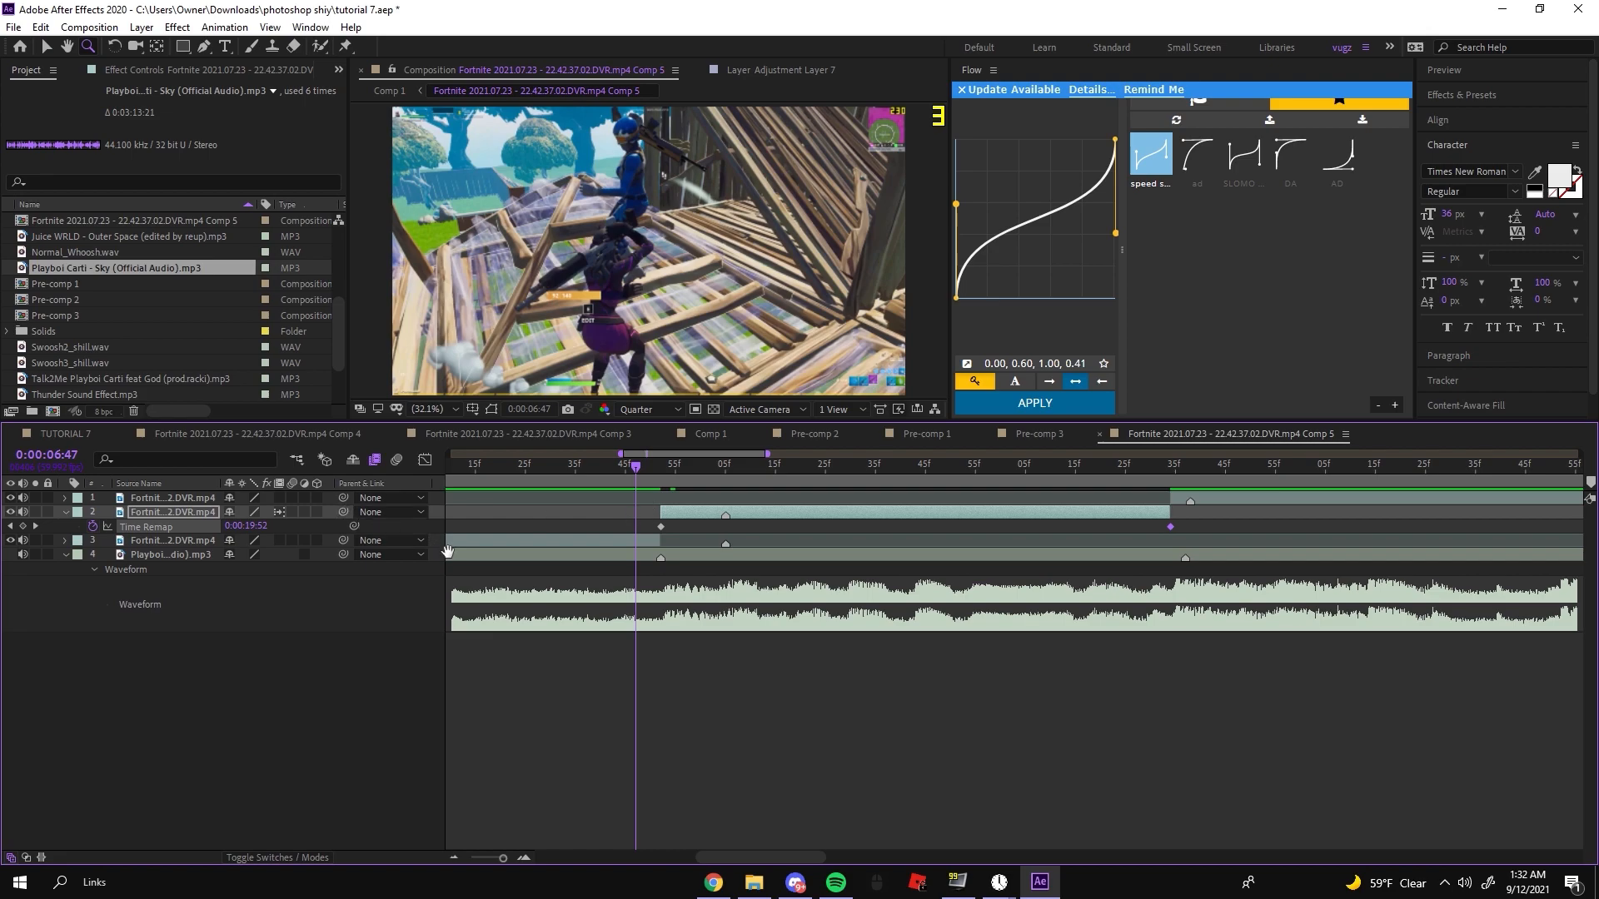
pyautogui.press('space')
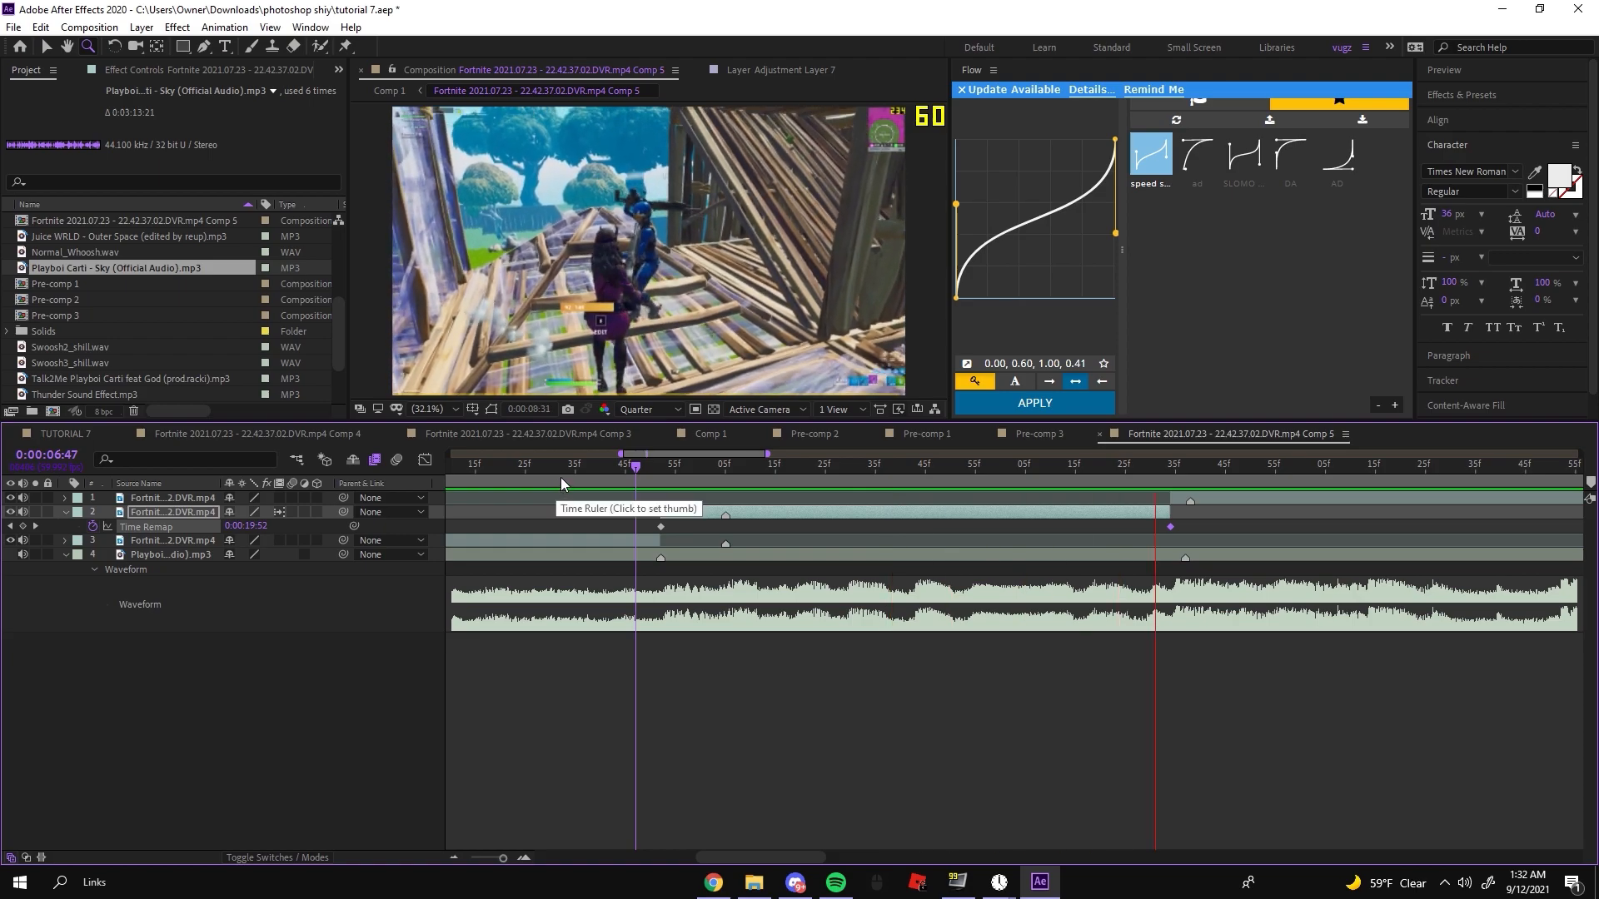
# Step: Apply the "vugz velocity" preset to the last gameplay segment at 0:00:08:34
pyautogui.moveTo(649, 475); pyautogui.dragTo(1174, 525)
pyautogui.click(1208, 498)
pyautogui.moveTo(1270, 476); pyautogui.dragTo(1086, 522)
pyautogui.hotkey('ctrl', 'space')
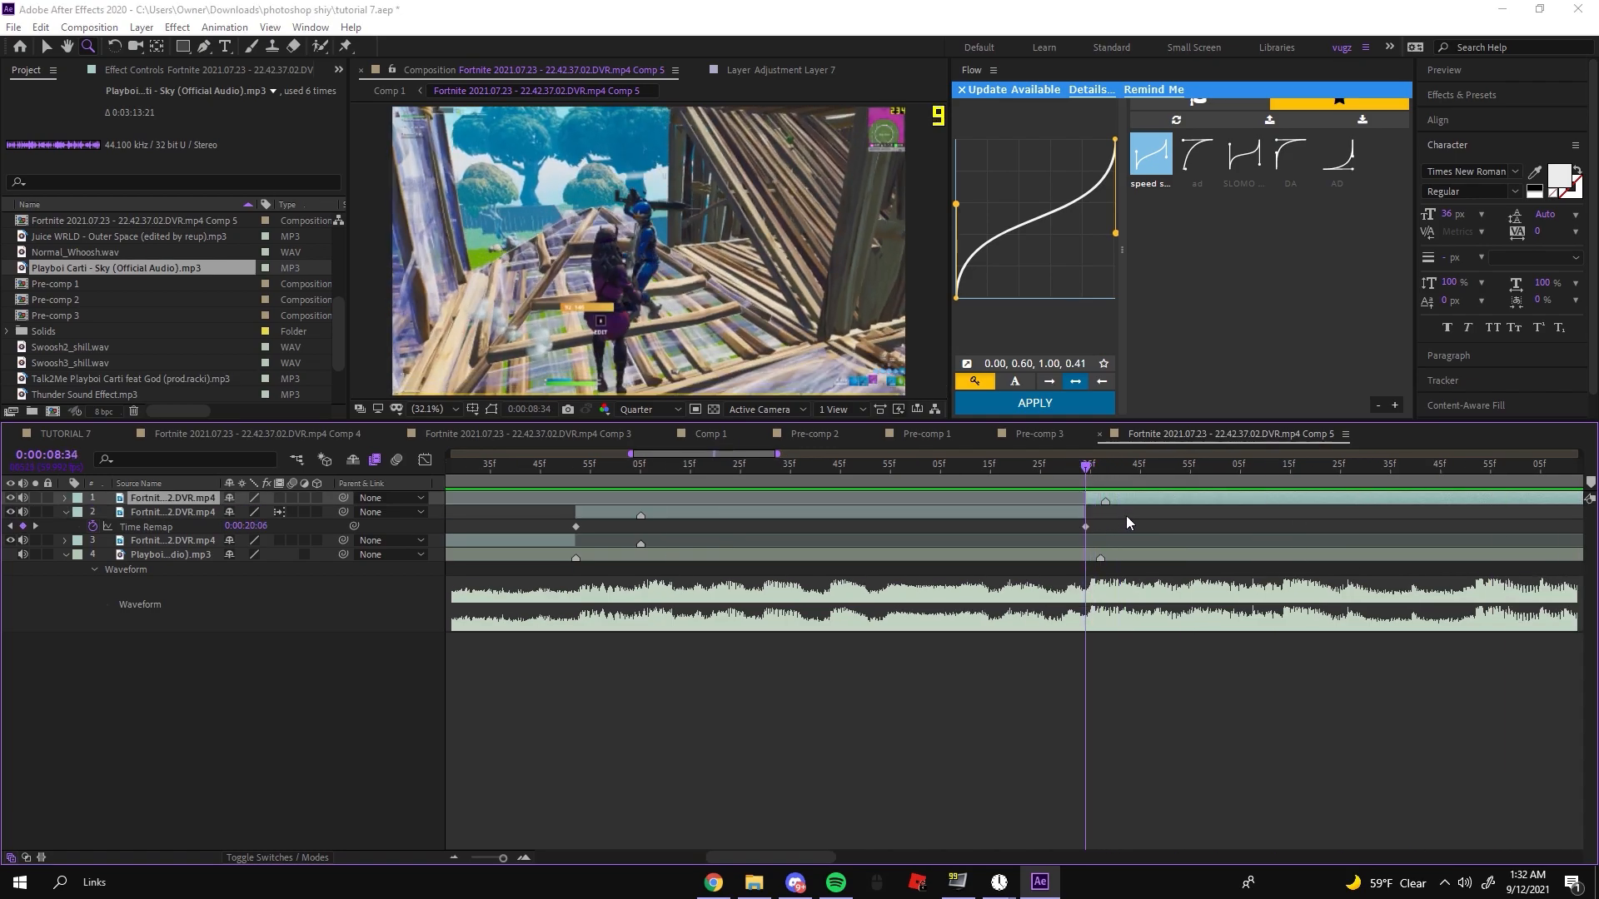
pyautogui.write('AV')
pyautogui.press('BackSpace')
pyautogui.press('BackSpace')
pyautogui.write('vugz')
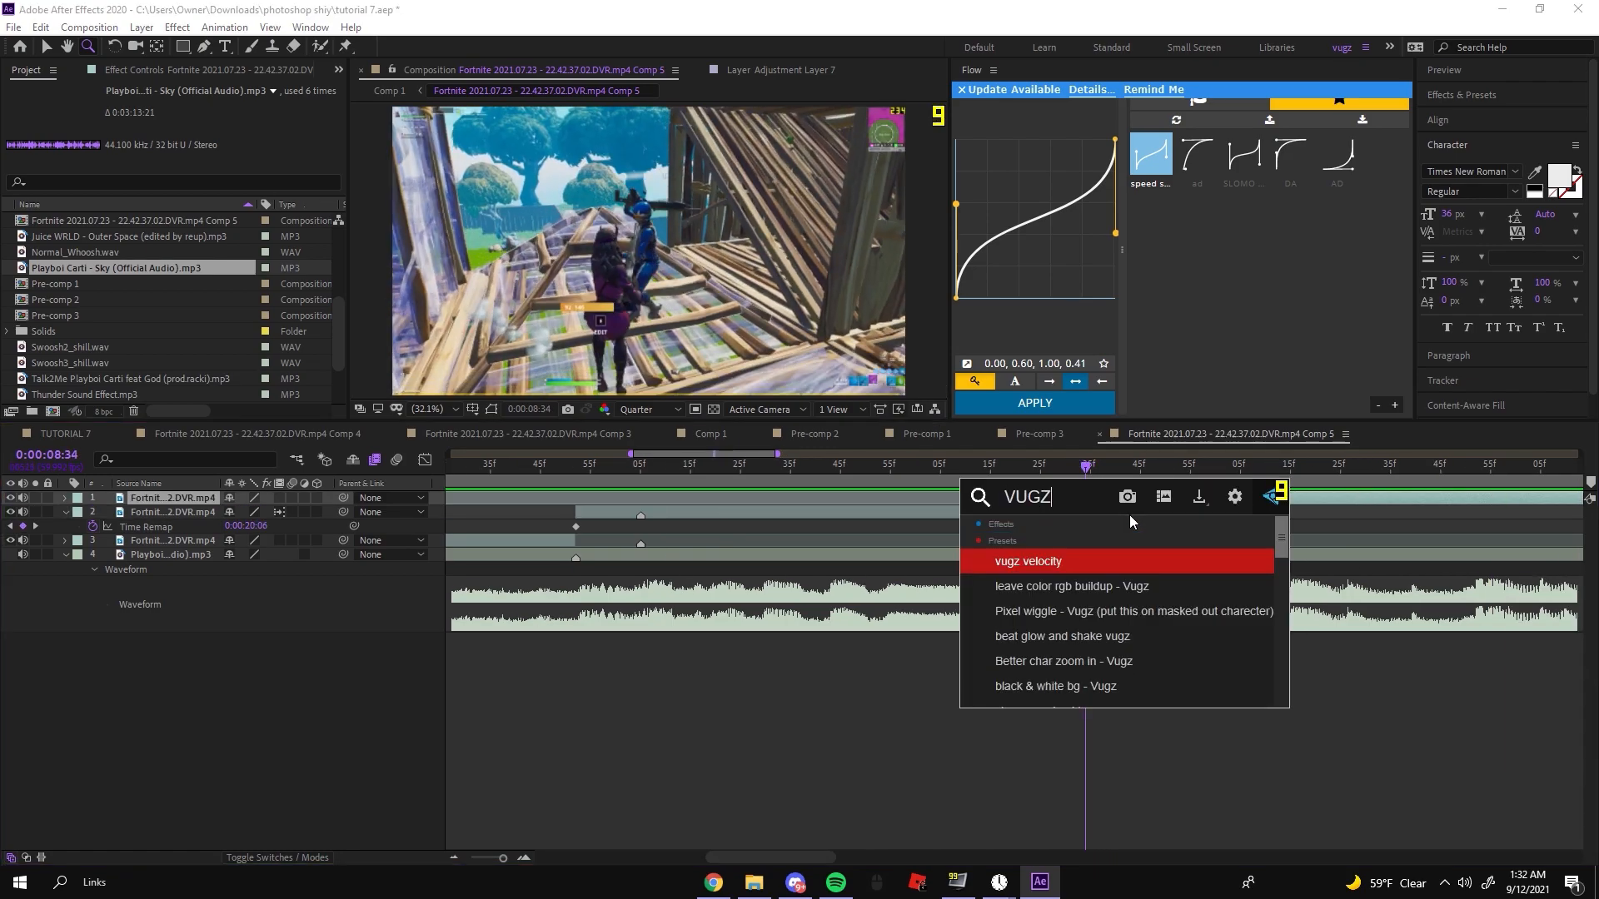
pyautogui.click(1097, 559)
# Step: Preview the cut into the last segment from 0:00:08:12 and scrub back through the slowed middle segment
pyautogui.press('space')
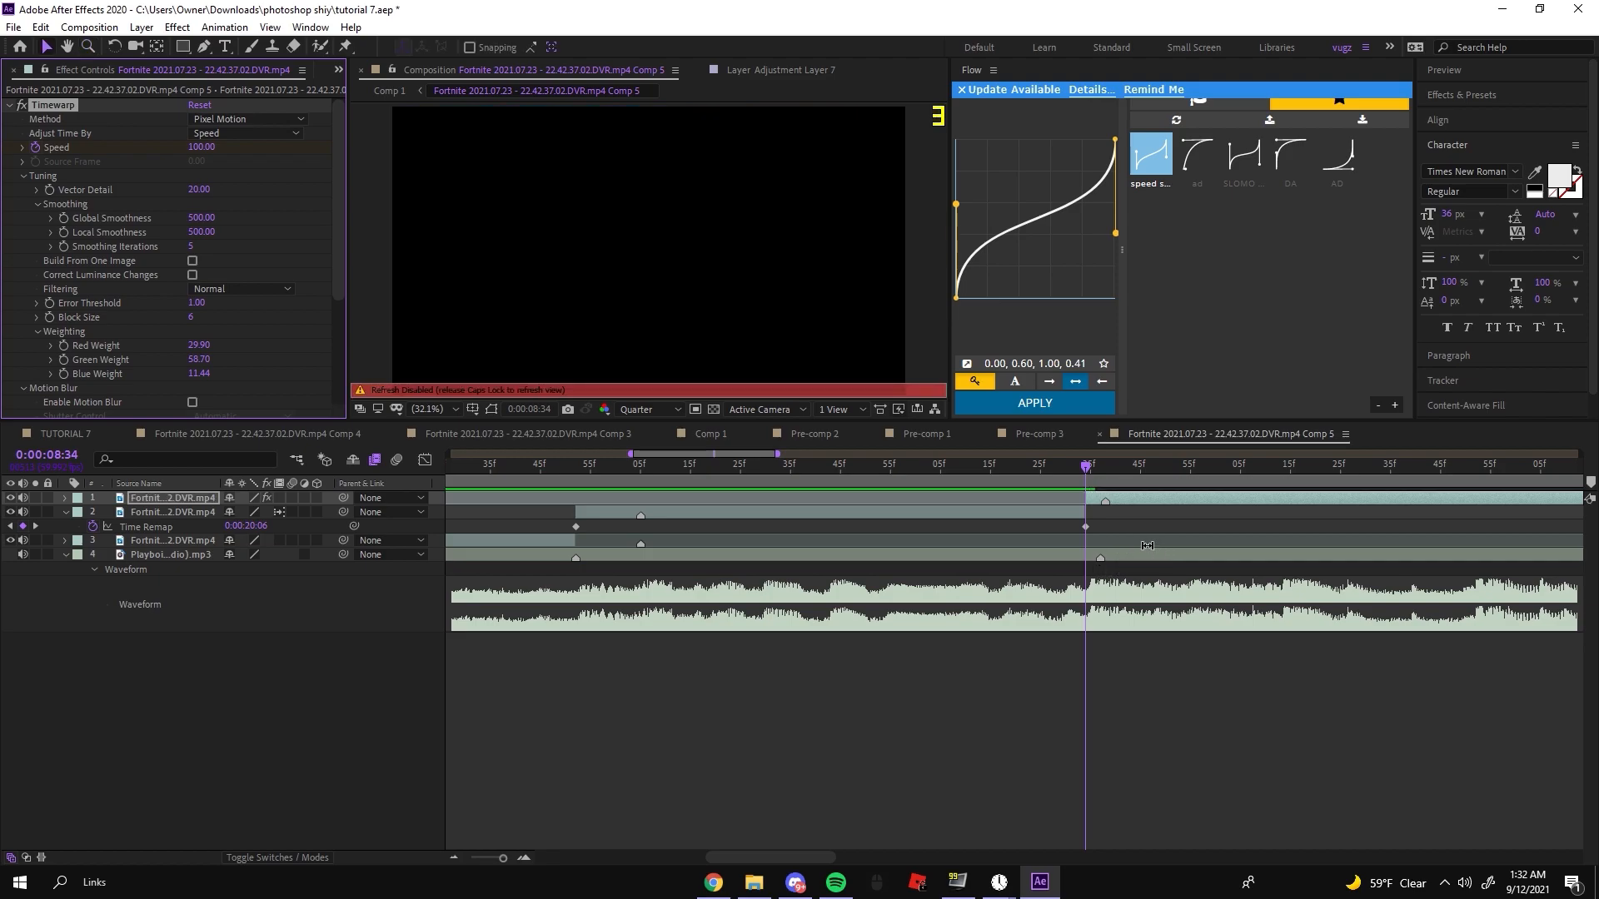
pyautogui.click(975, 467)
pyautogui.press('space')
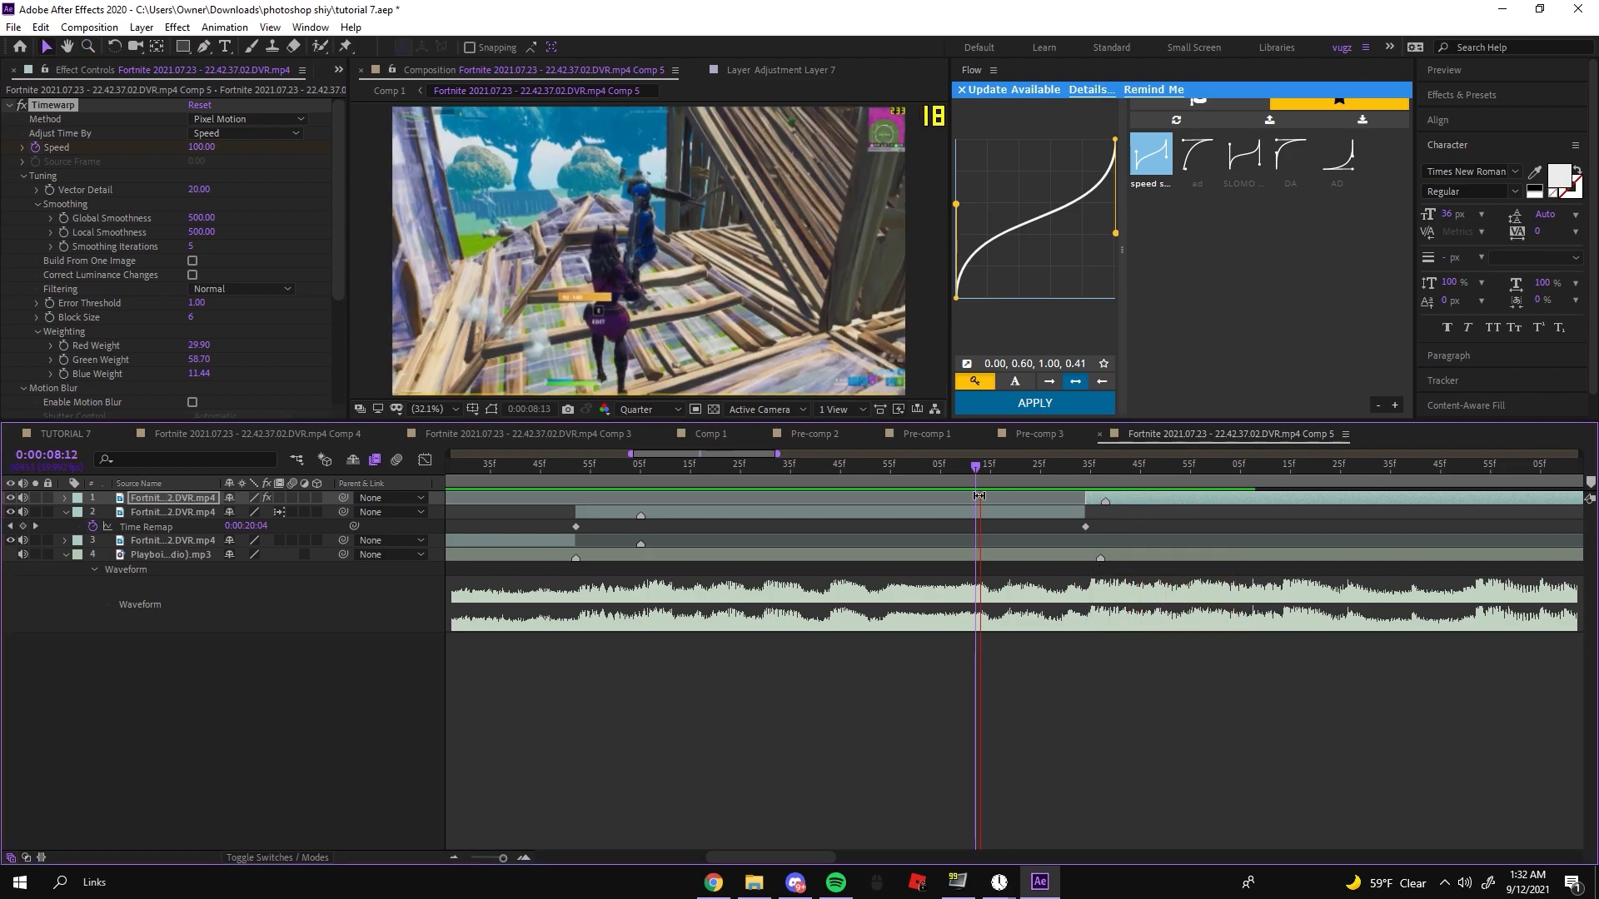
pyautogui.press('space')
pyautogui.moveTo(489, 510); pyautogui.dragTo(828, 521)
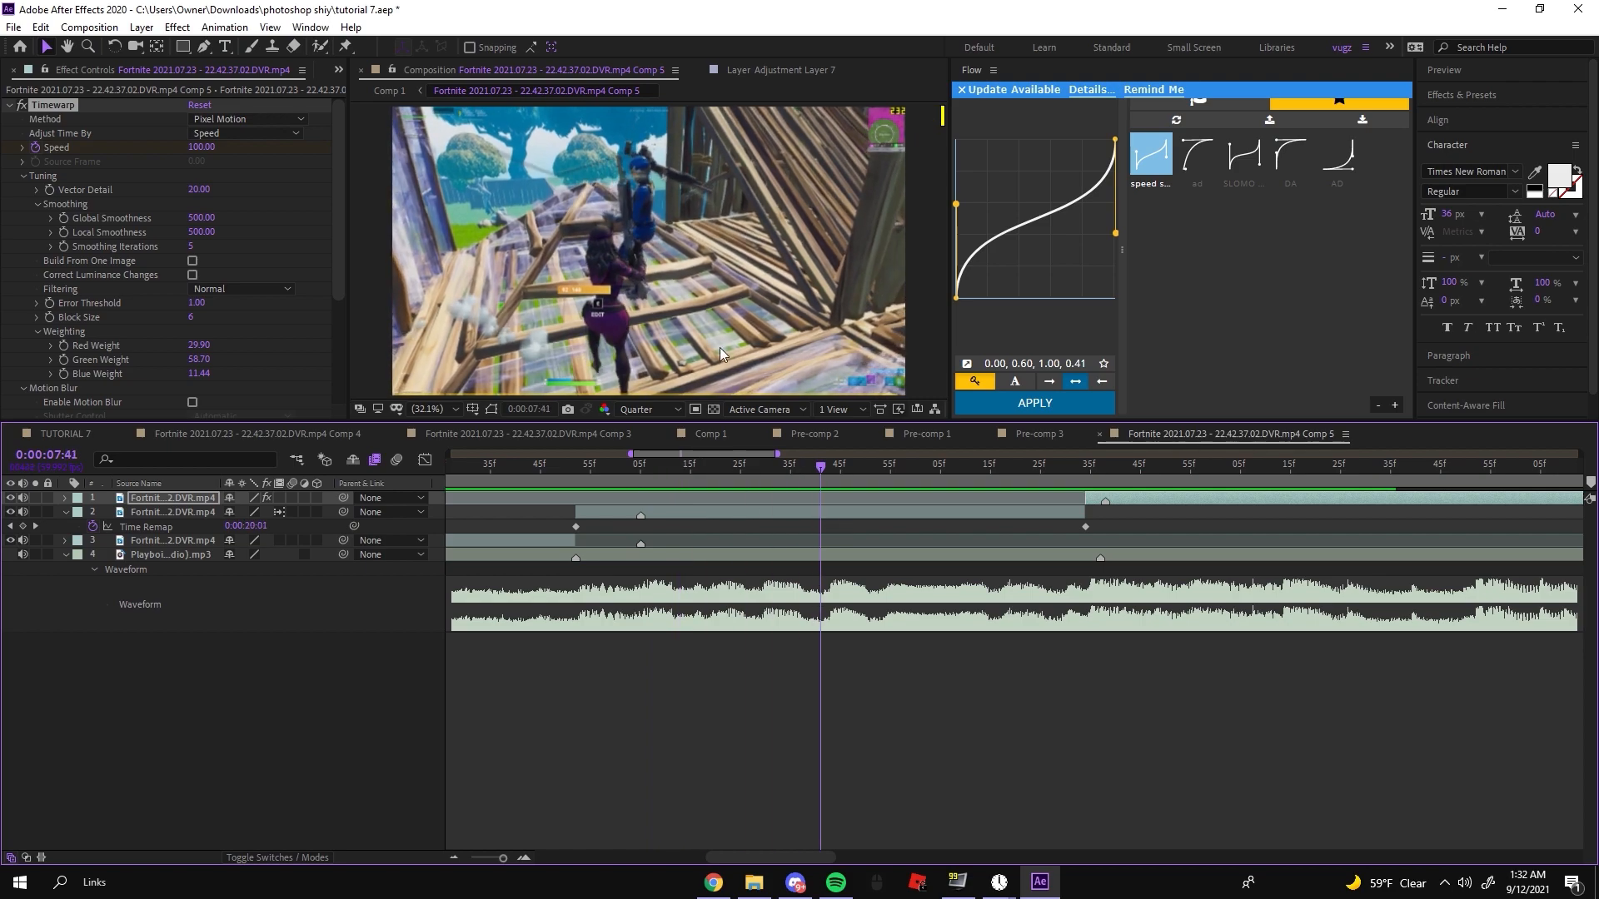
# Step: Reshape the middle segment's Time Remap value curve so it rises steeply at both keyframes and stays nearly flat between them
pyautogui.click(302, 528)
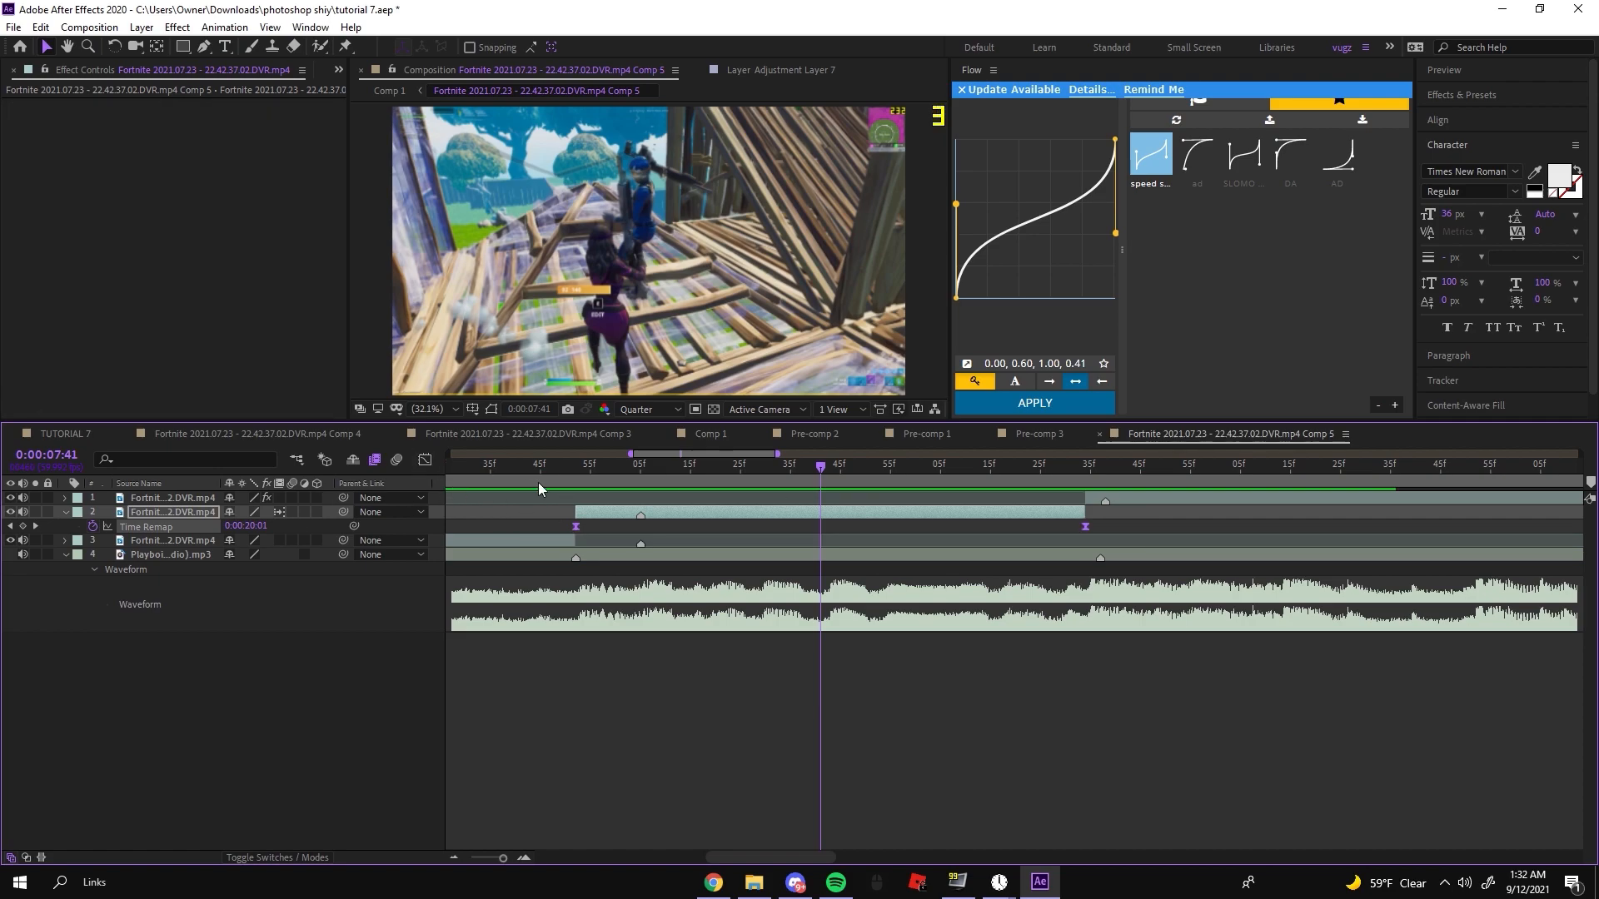
pyautogui.click(424, 460)
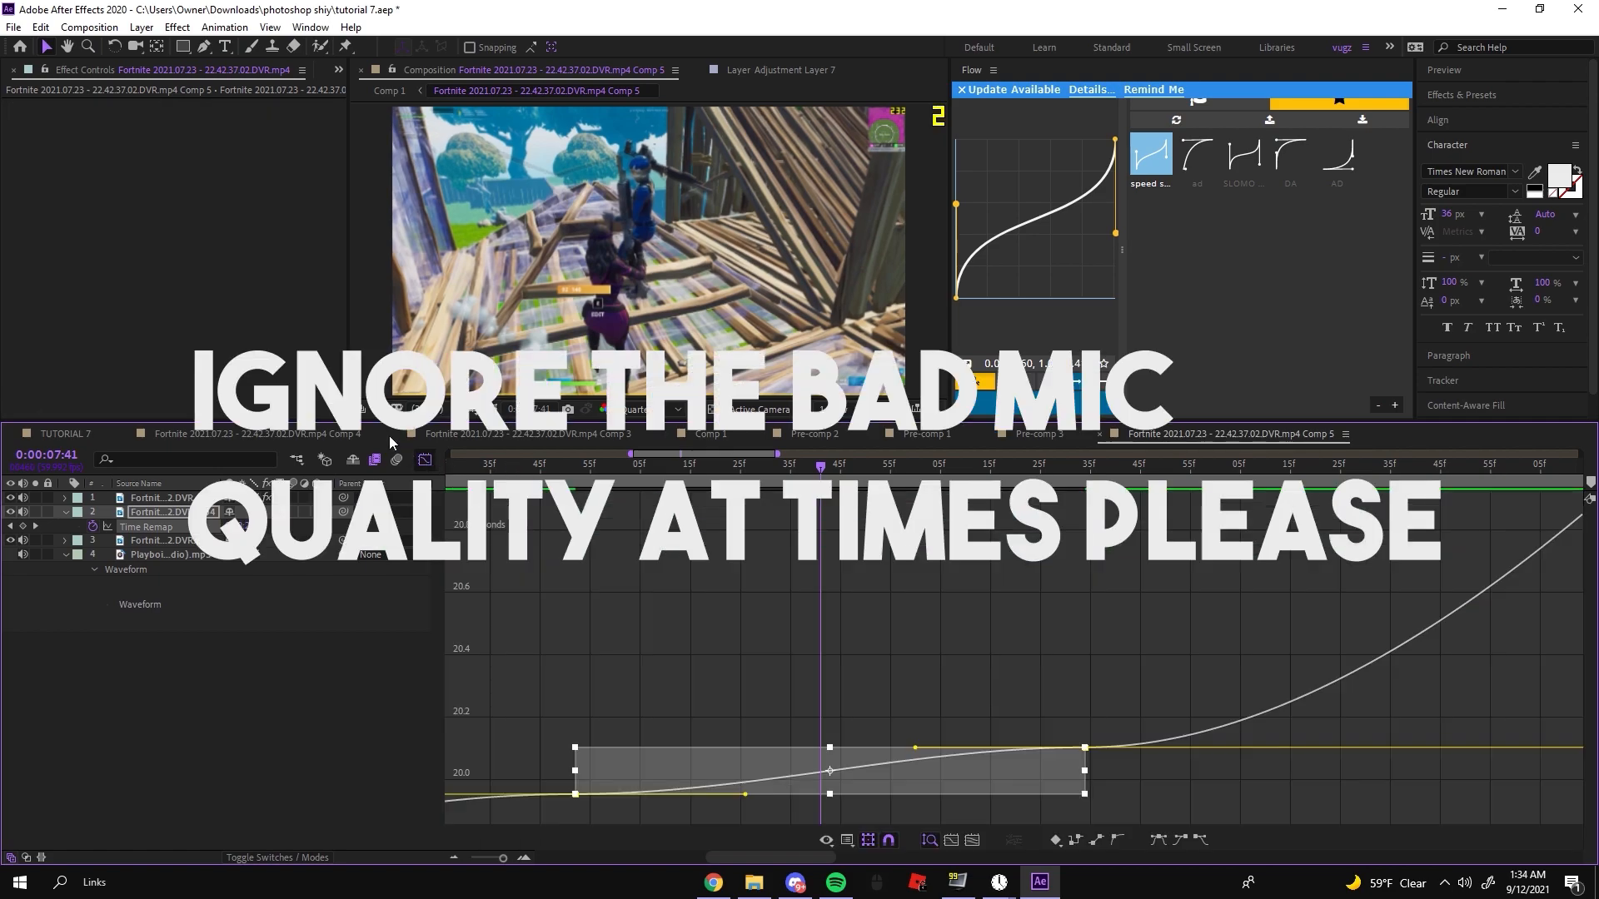
pyautogui.rightClick(740, 620)
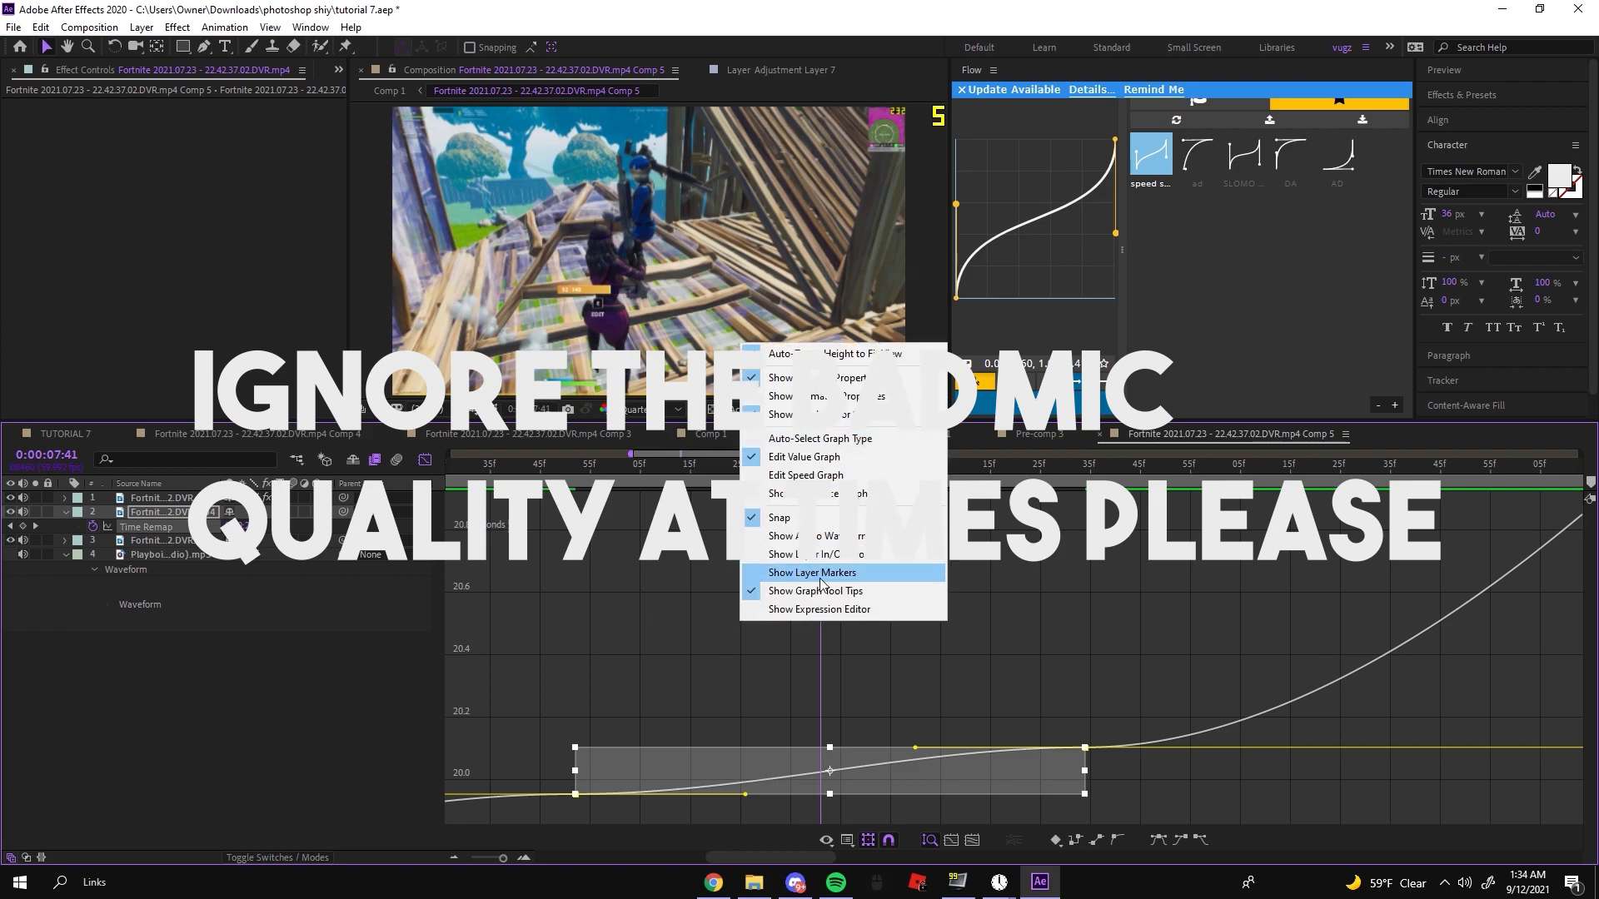
pyautogui.click(538, 776)
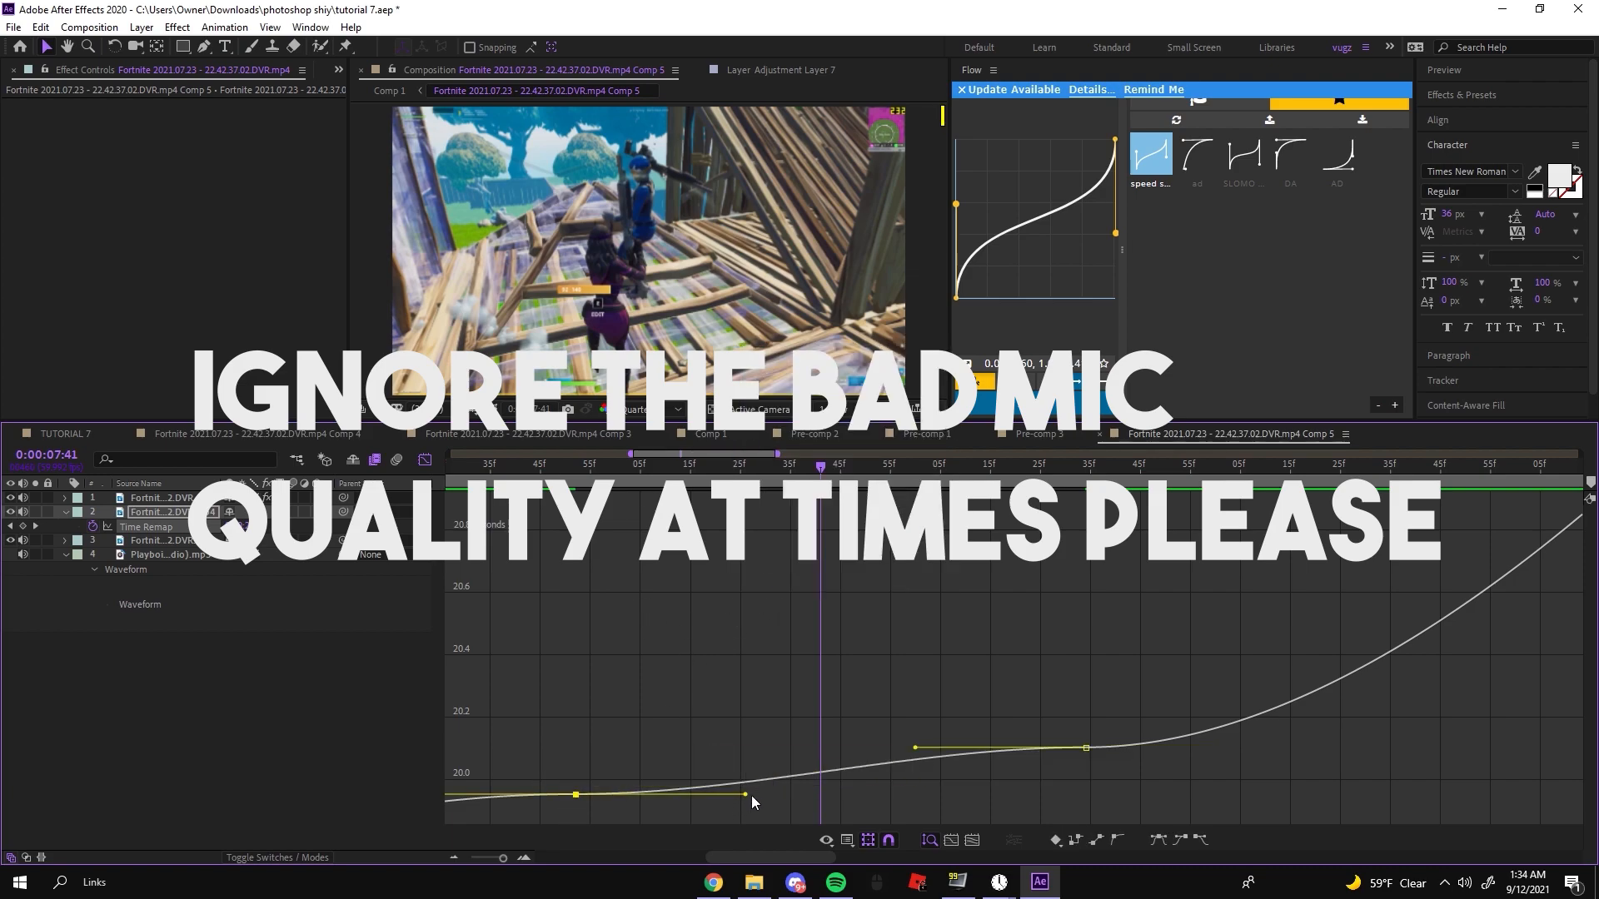
pyautogui.moveTo(747, 800); pyautogui.dragTo(548, 762)
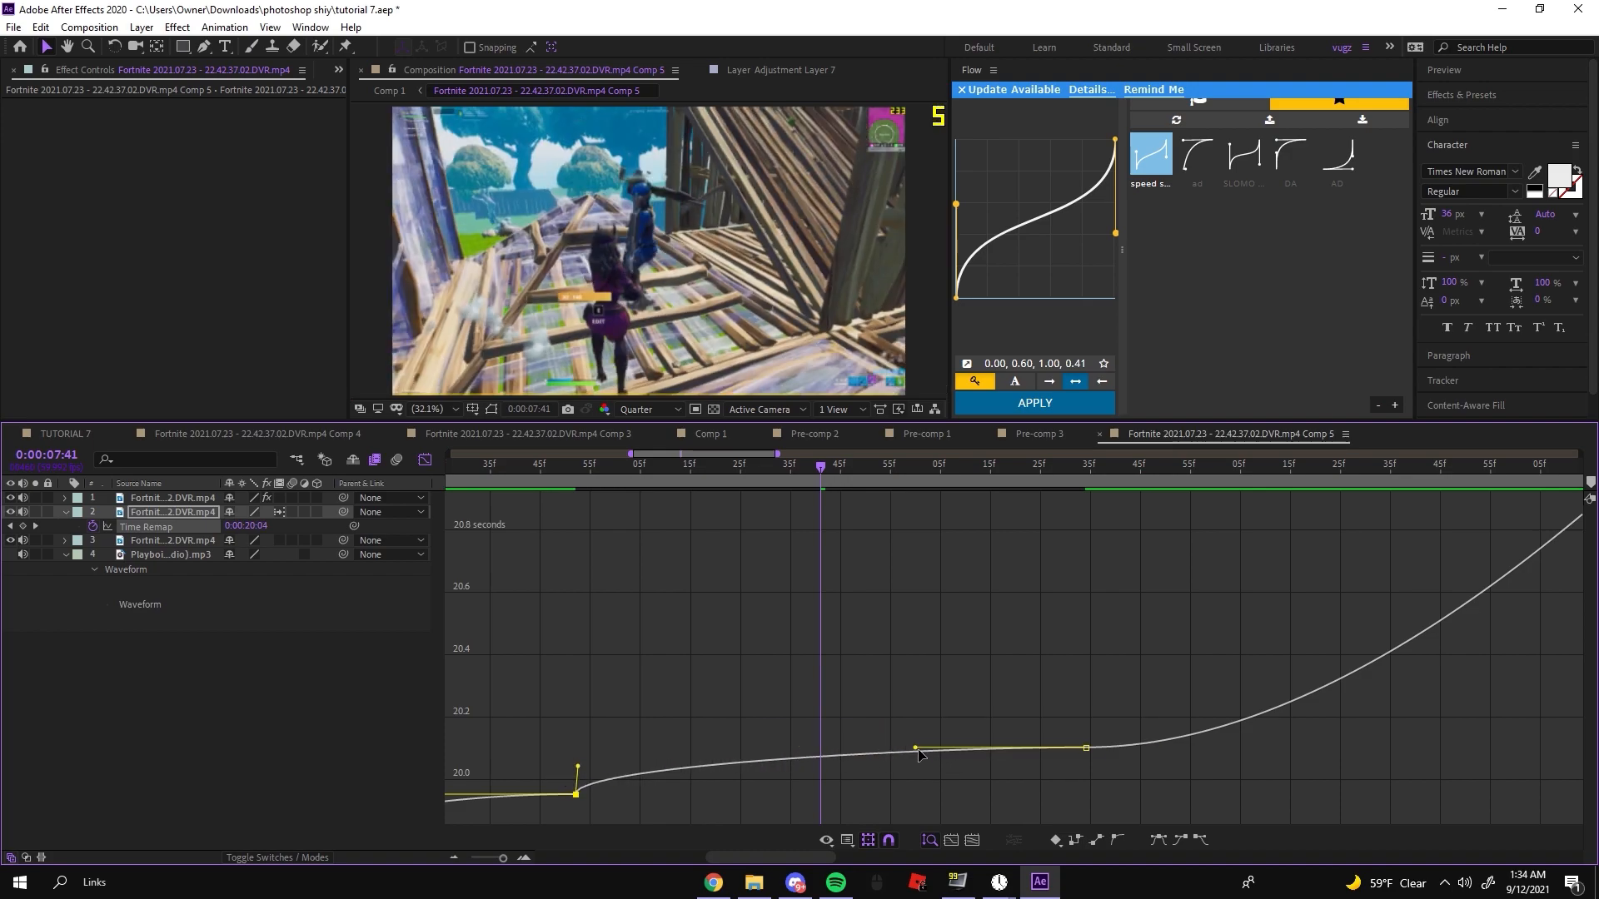
pyautogui.moveTo(915, 754); pyautogui.dragTo(1082, 776)
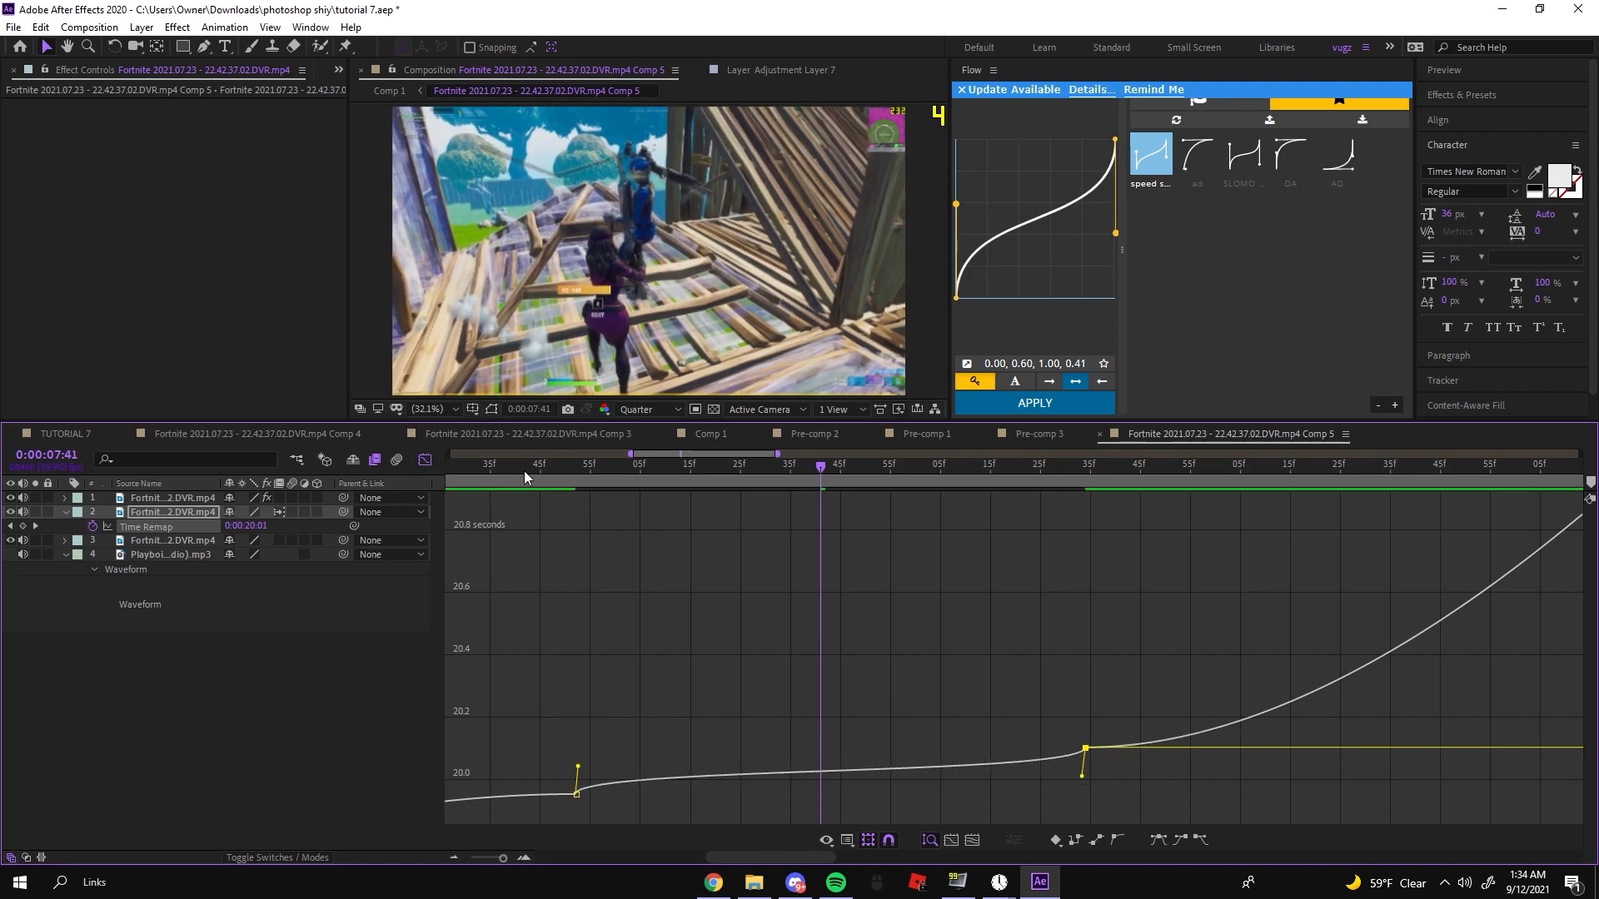
pyautogui.click(424, 459)
# Step: Preview the reshaped time remapping from 0:00:06:43 and scrub through the slowed segment to 0:00:07:47
pyautogui.click(531, 482)
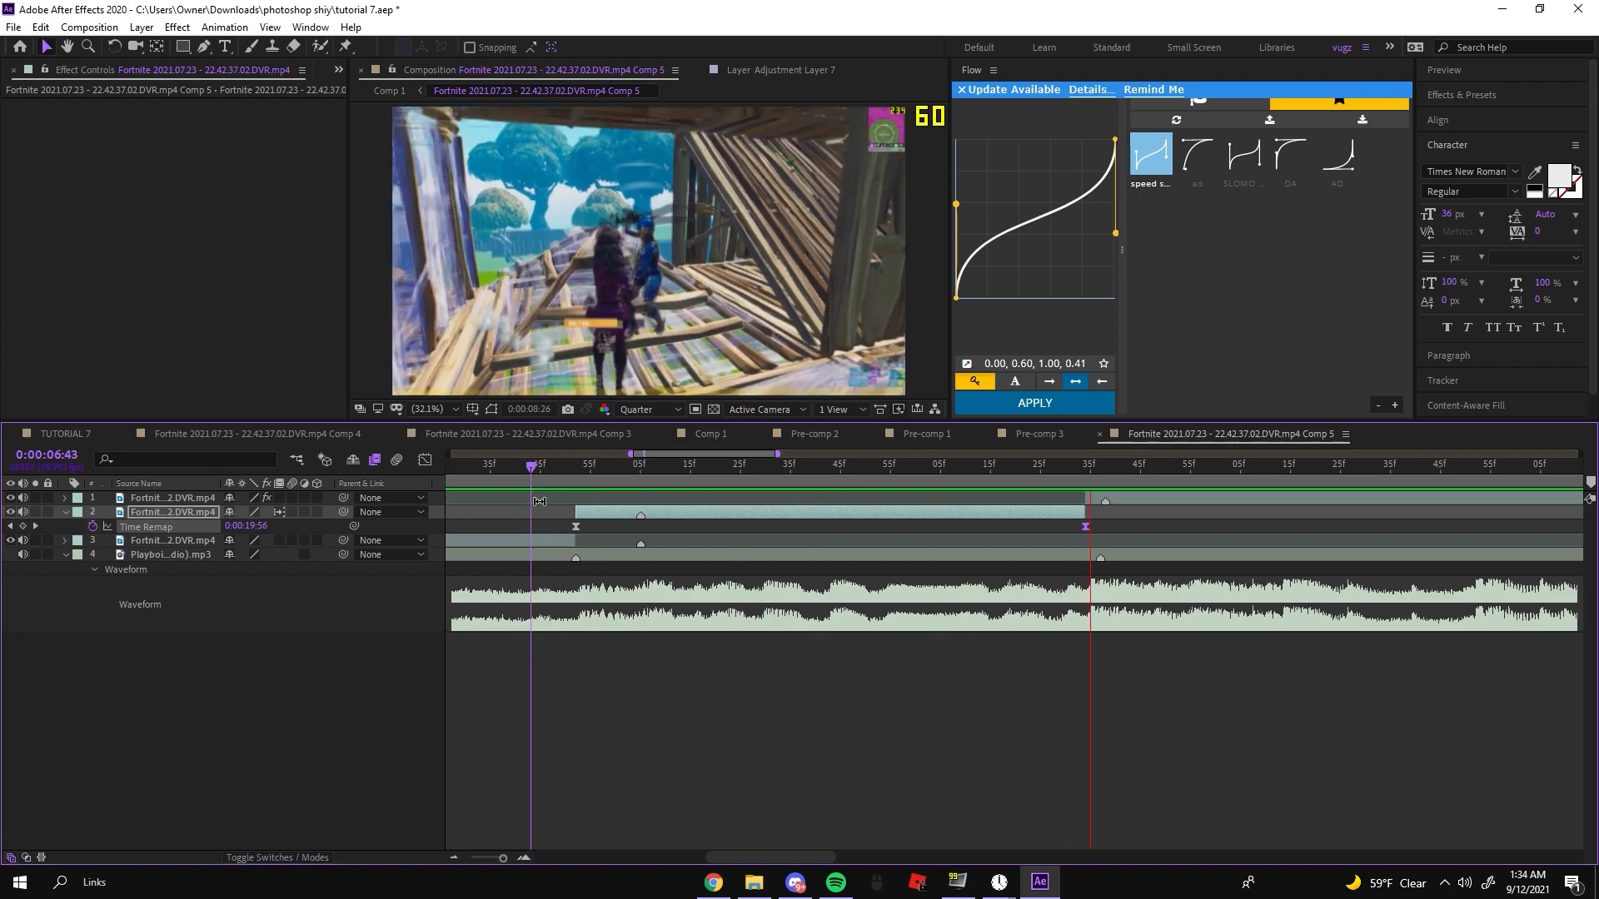
pyautogui.press('space')
pyautogui.moveTo(566, 483); pyautogui.dragTo(850, 481)
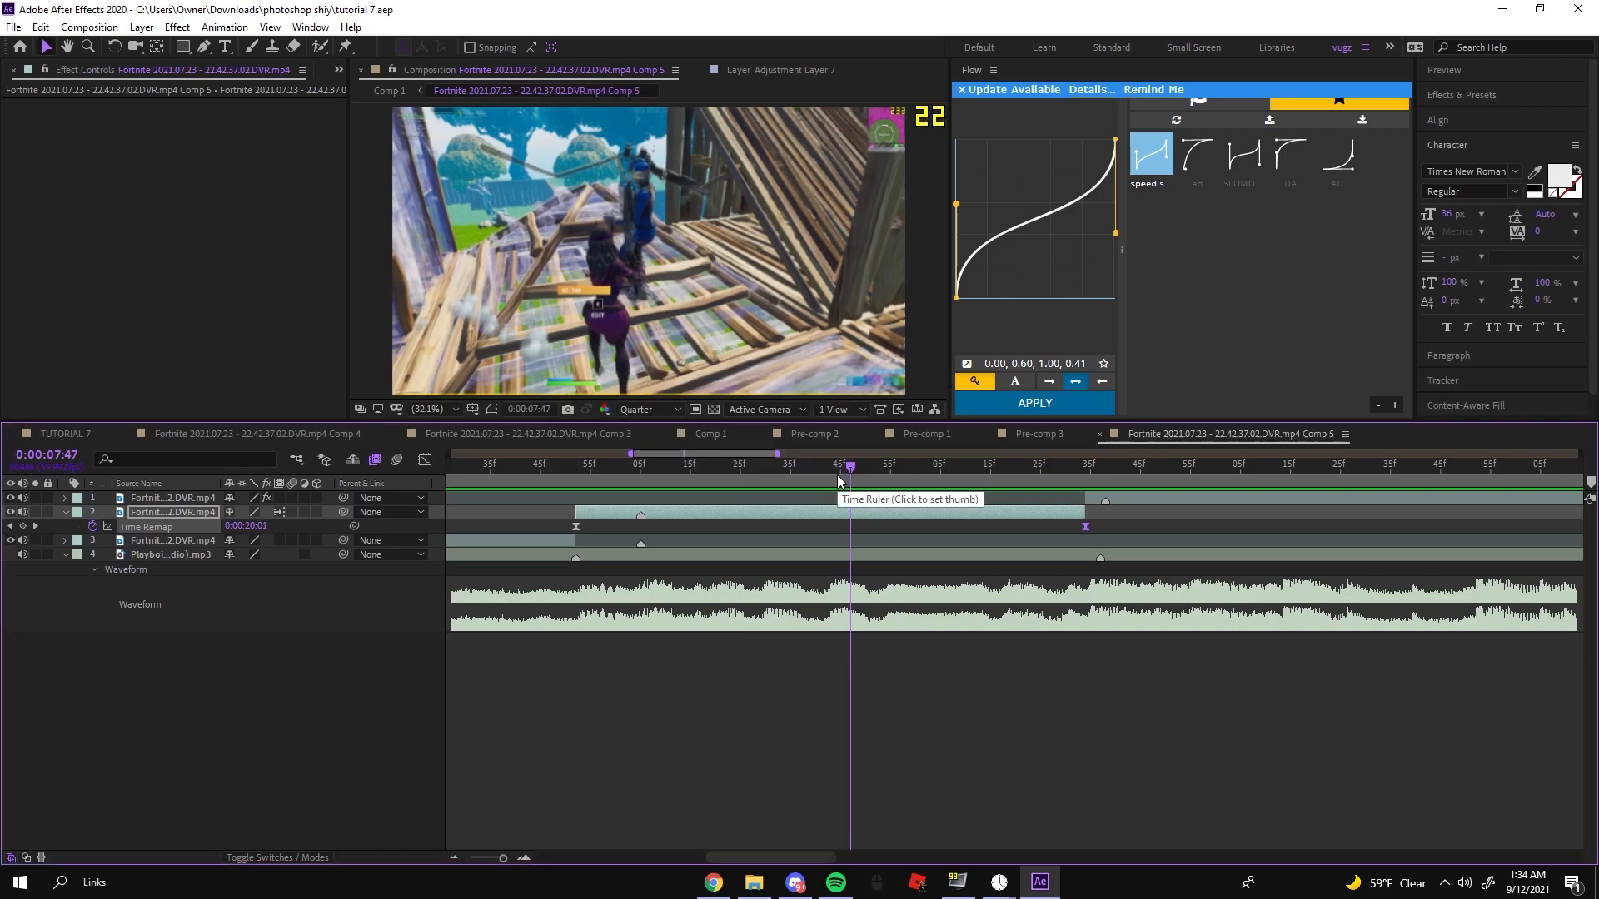
# Step: Duplicate the time-remapped middle gameplay segment
pyautogui.press('-')
pyautogui.press('-')
pyautogui.click(777, 764)
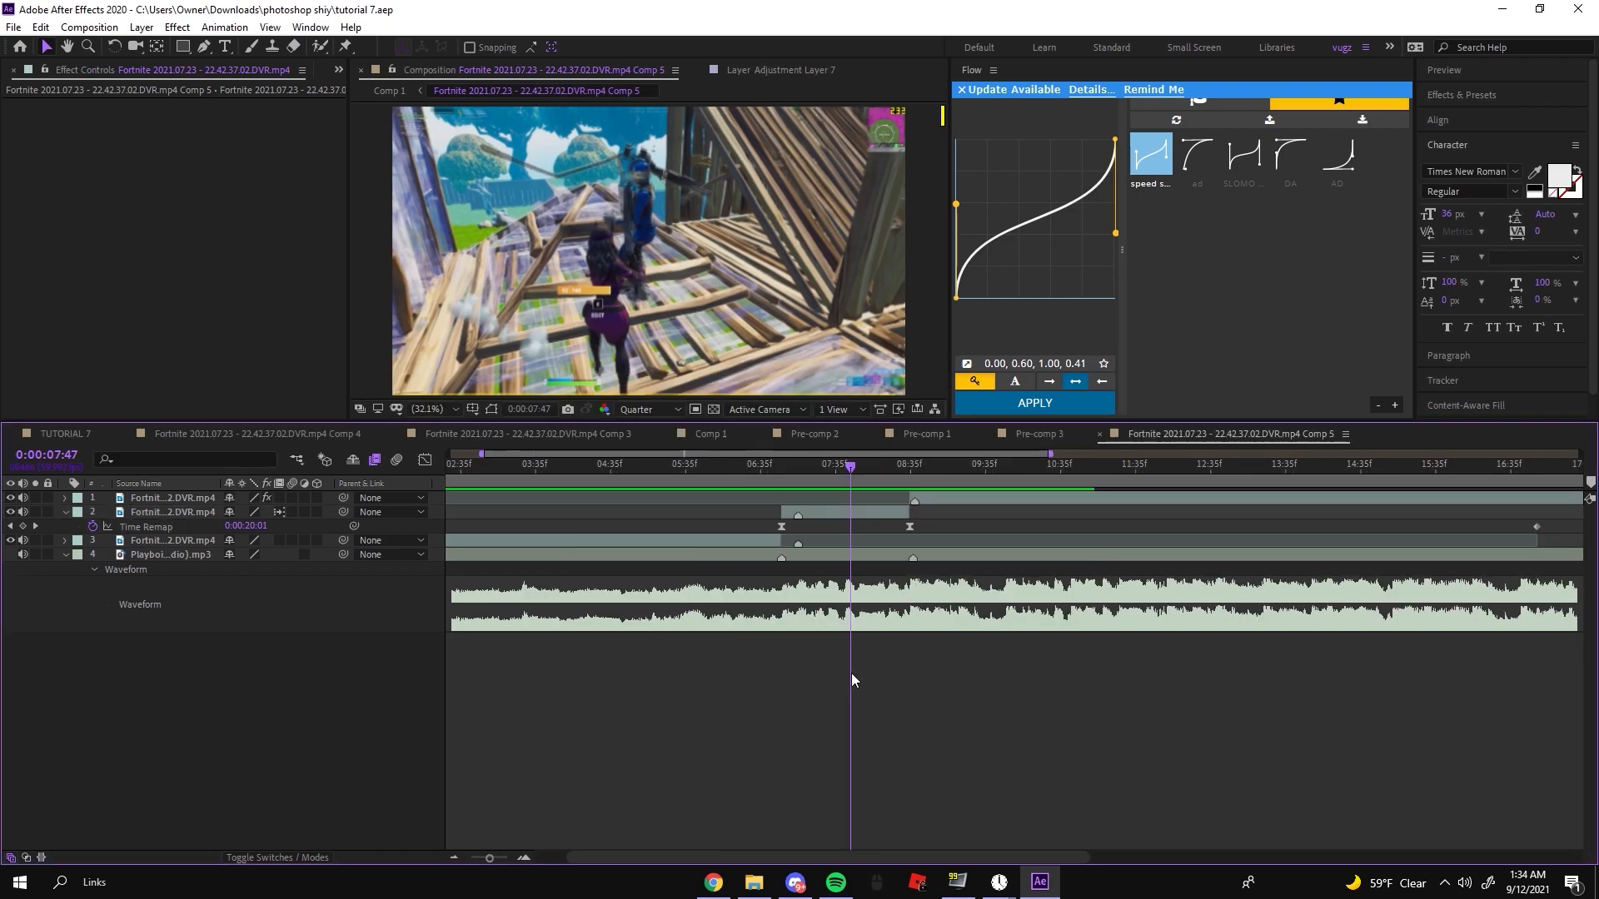
pyautogui.click(889, 511)
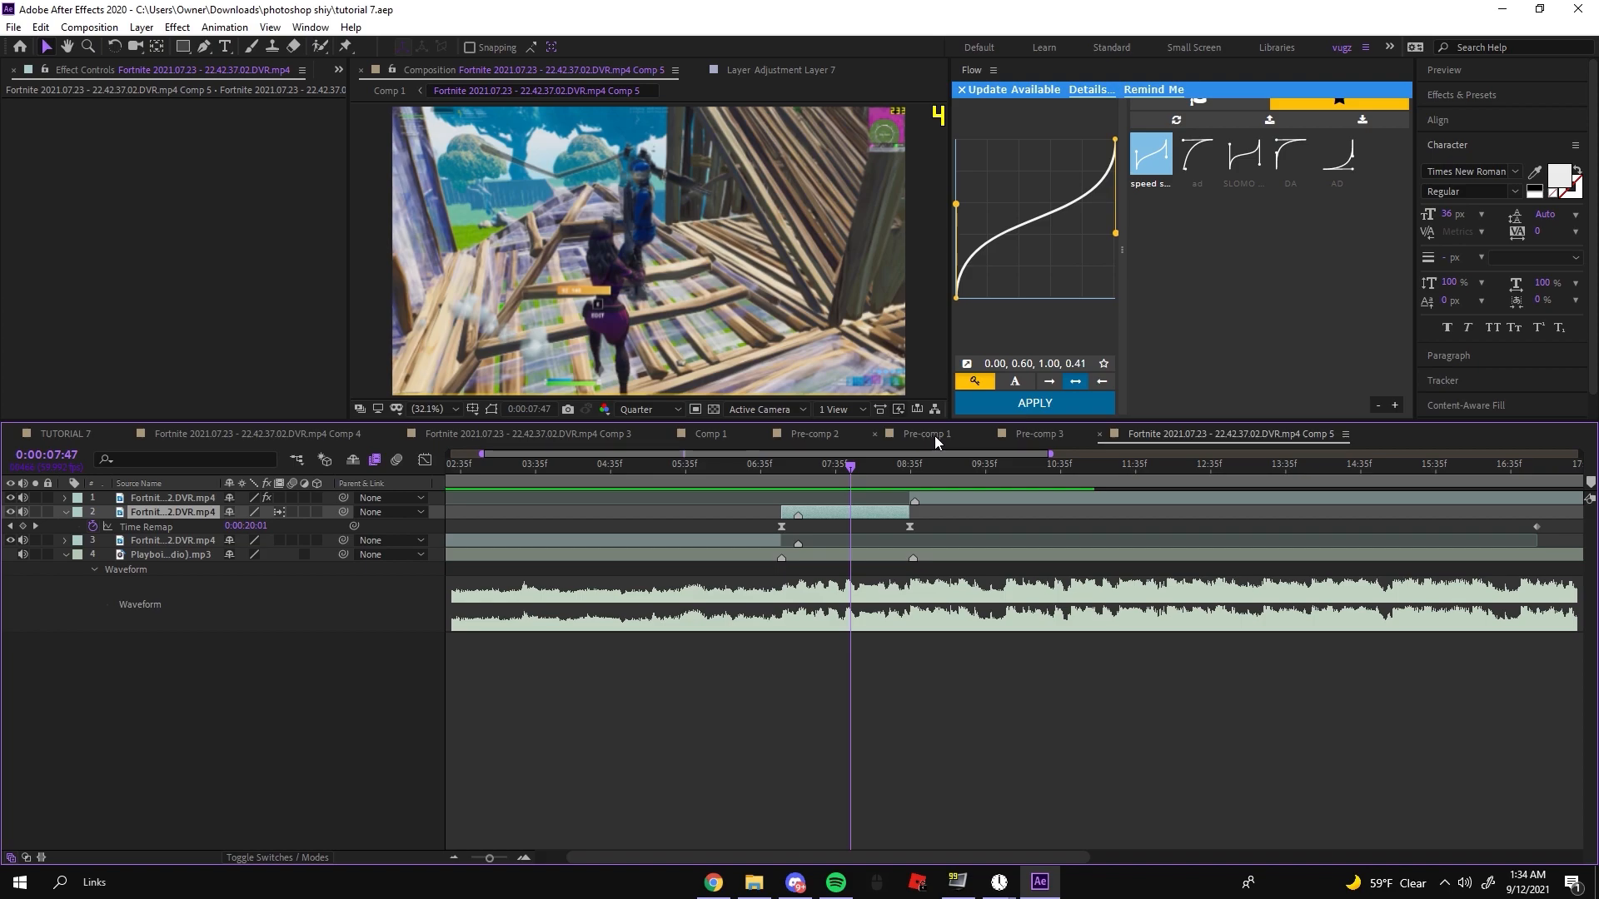
pyautogui.hotkey('ctrl', 'f')
pyautogui.click(807, 508)
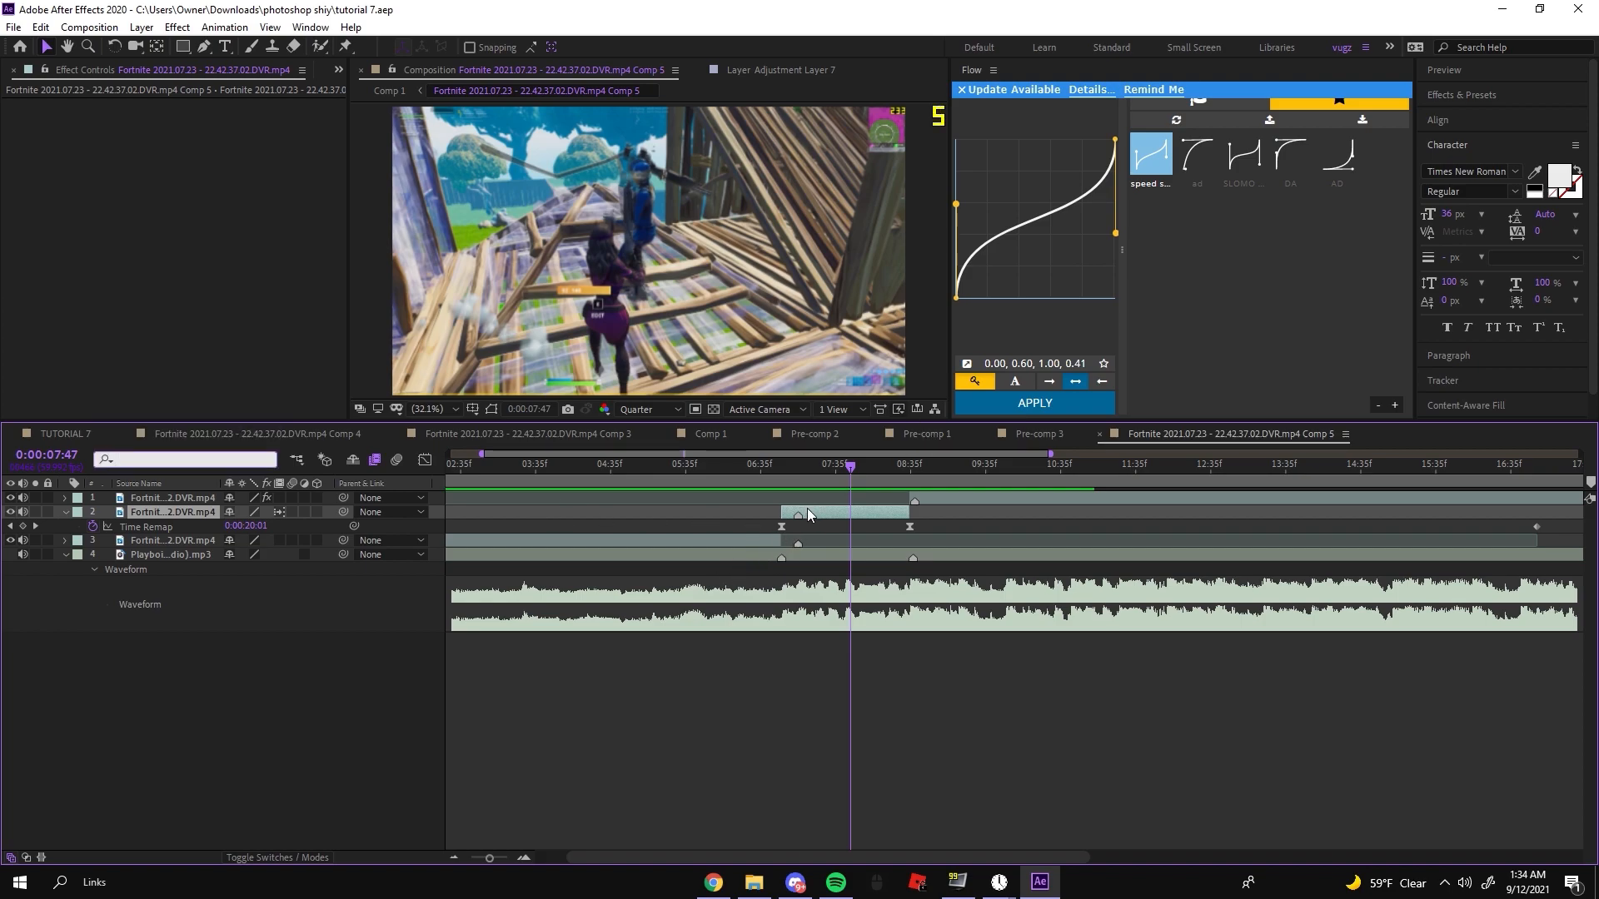
pyautogui.hotkey('ctrl', 'd')
# Step: Pre-compose the duplicated middle segment twice so that one composition is nested inside the other
pyautogui.rightClick(841, 523)
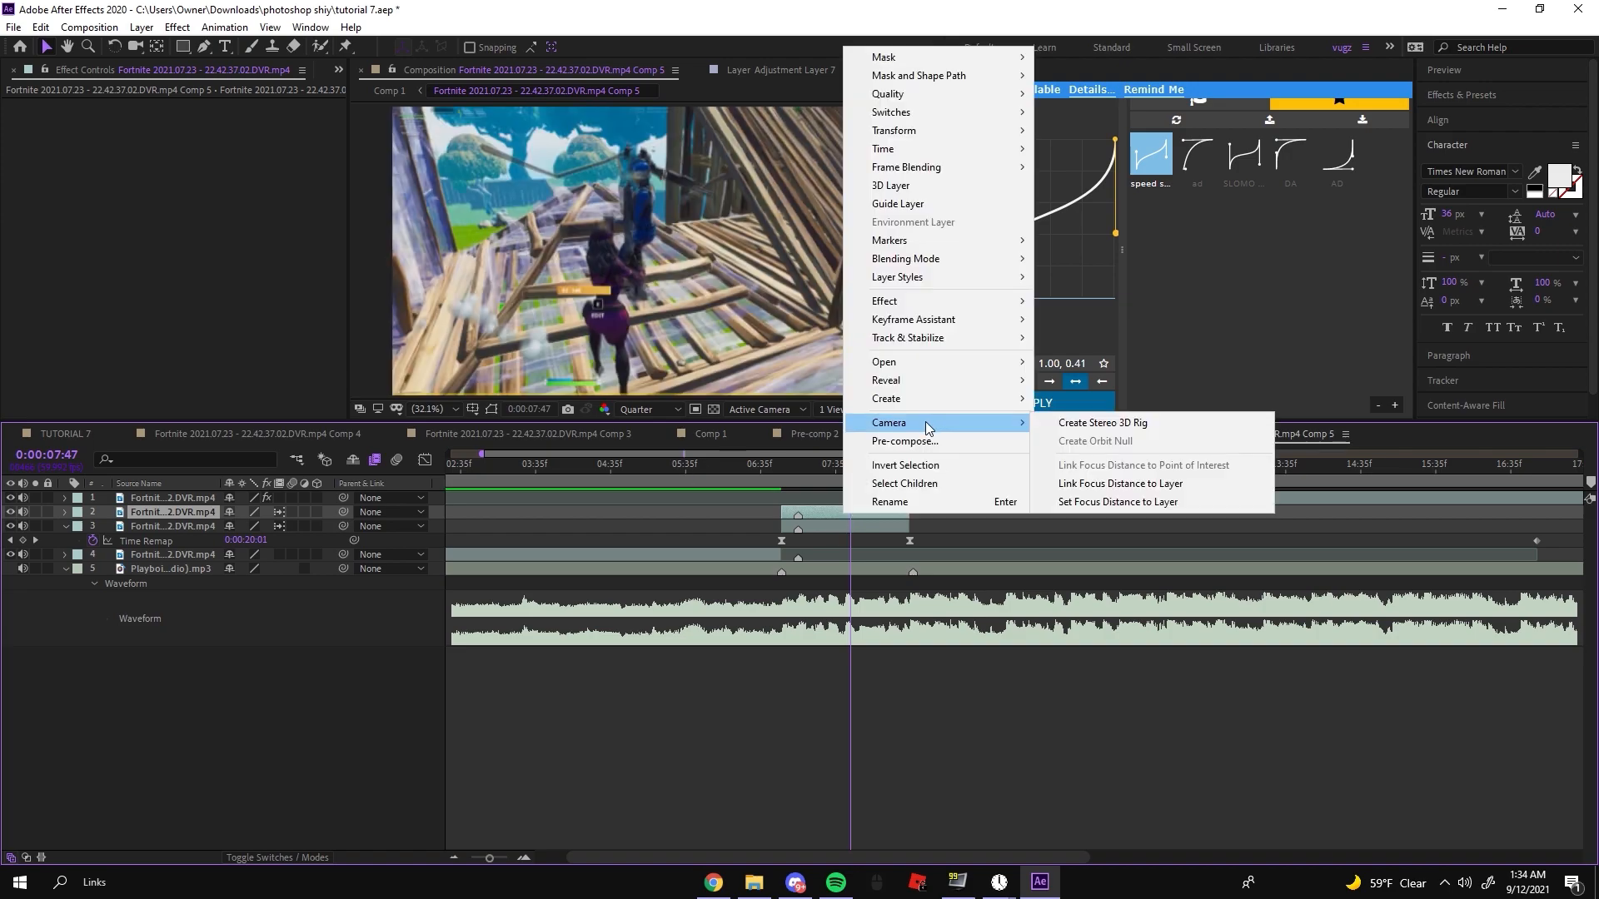
pyautogui.click(926, 422)
pyautogui.click(815, 528)
pyautogui.rightClick(811, 513)
pyautogui.click(820, 448)
pyautogui.click(816, 529)
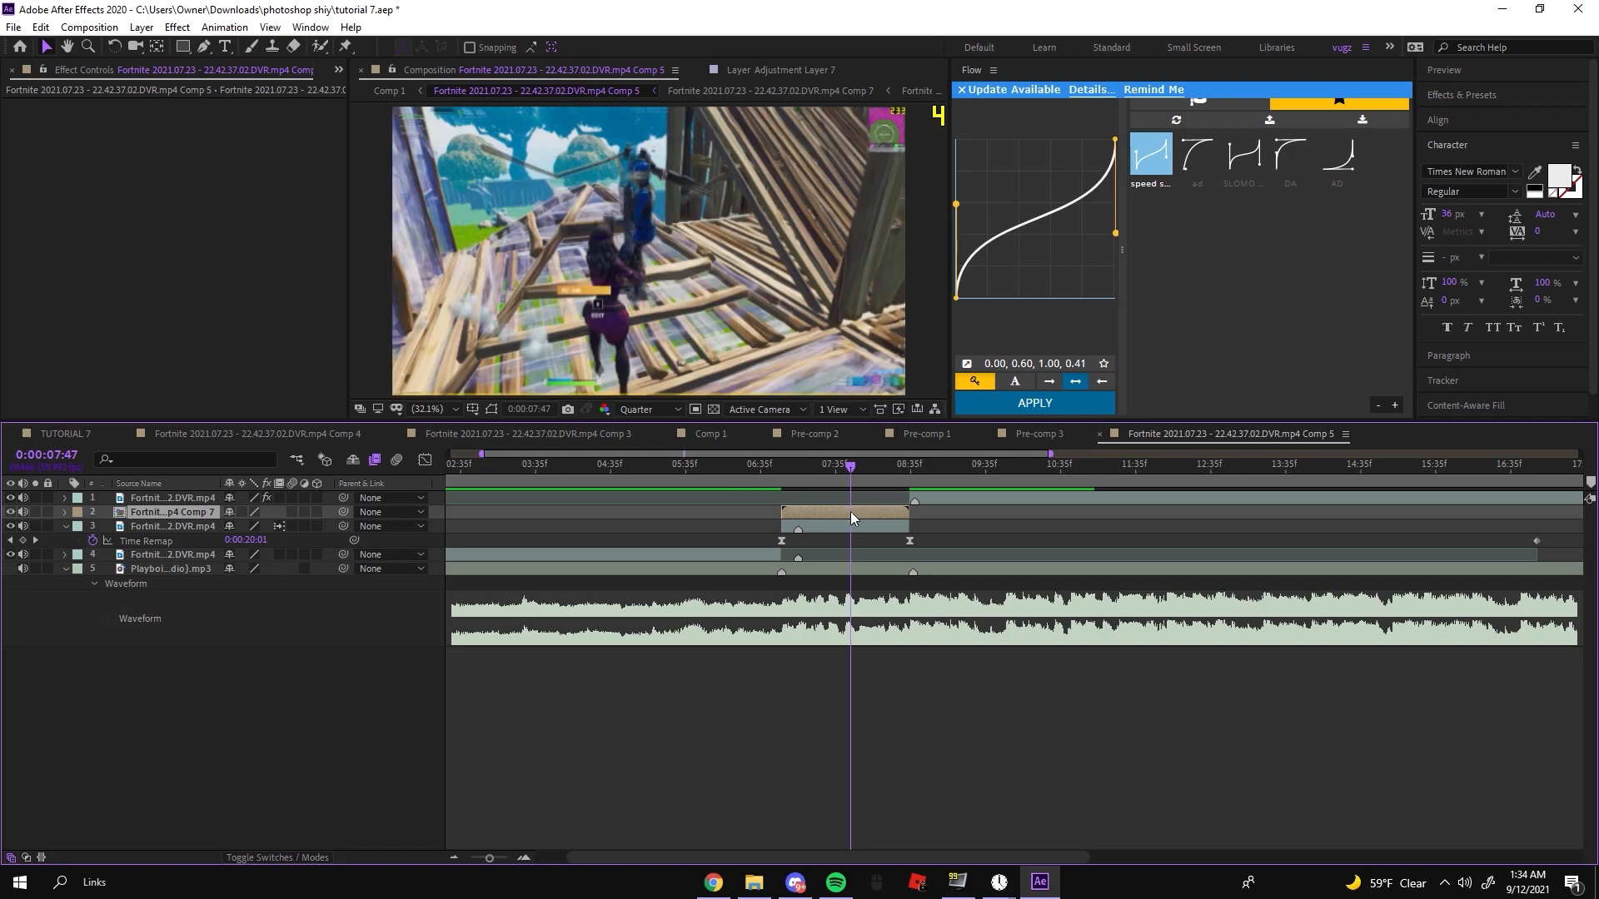
# Step: Enter the new pre-composition and open its nested layer in the Layer viewer with the Roto Brush tool
pyautogui.doubleClick(848, 512)
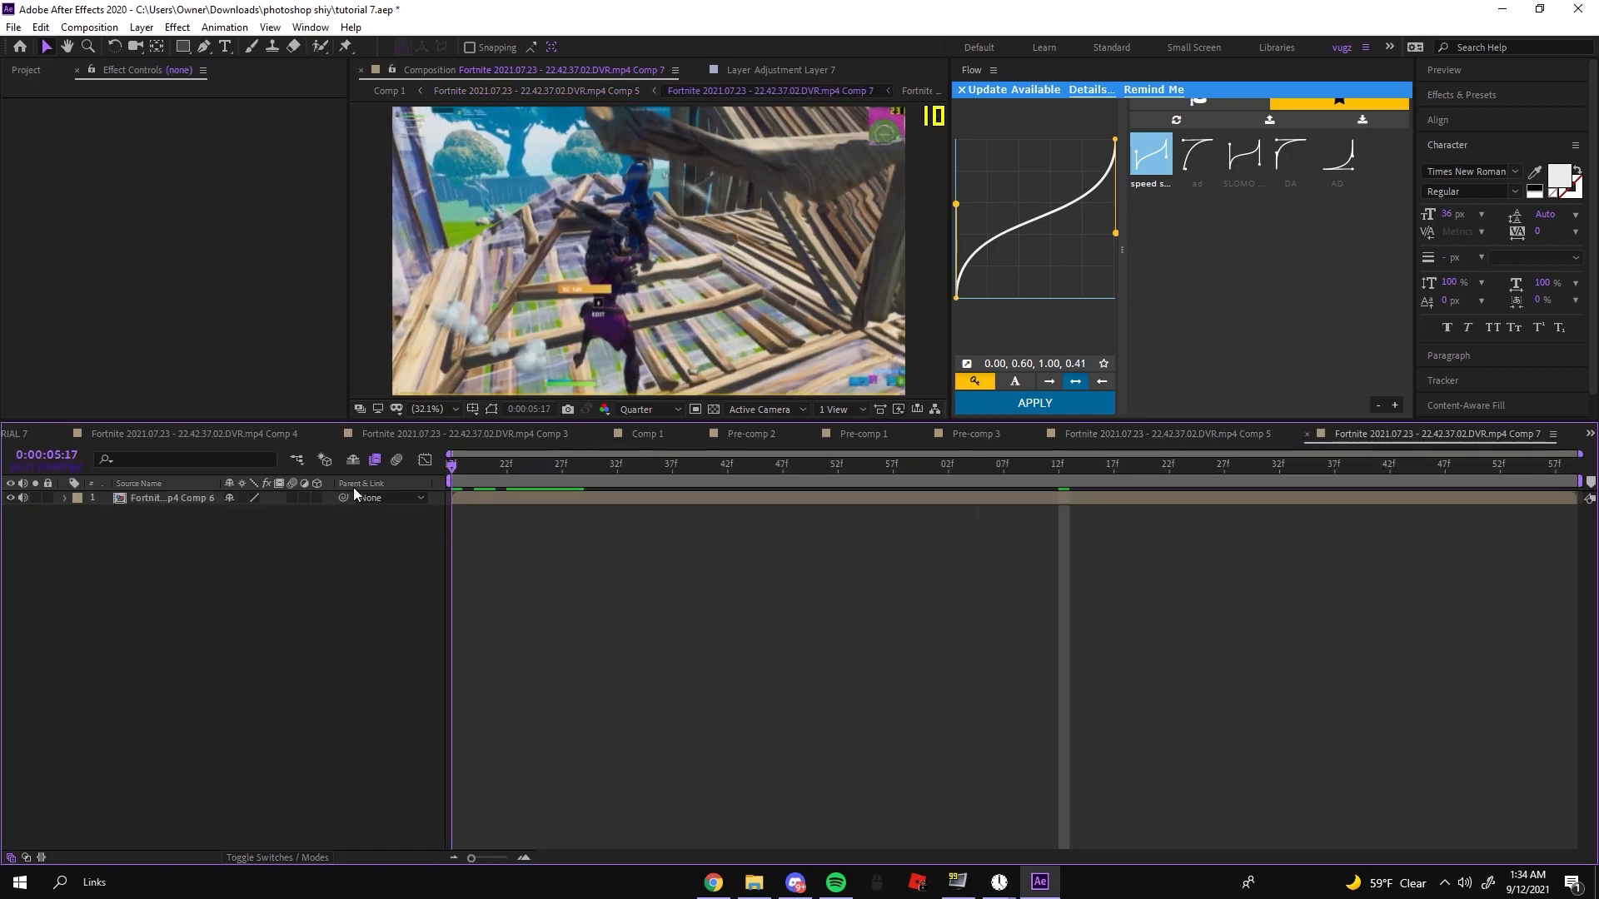
pyautogui.click(537, 498)
pyautogui.click(311, 47)
pyautogui.doubleClick(633, 268)
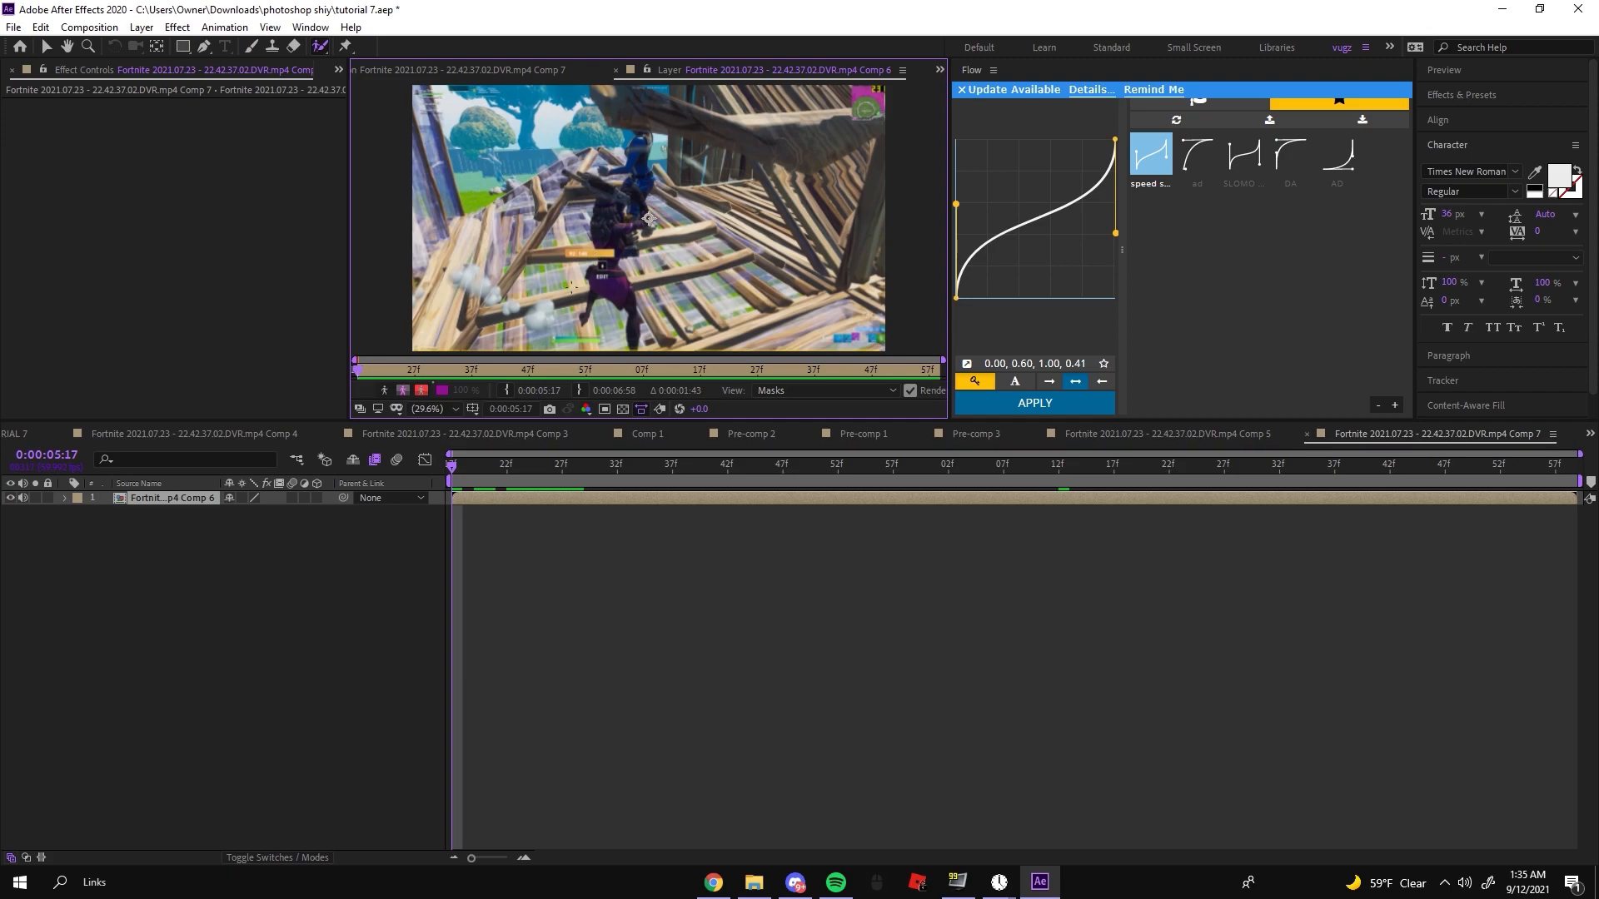
# Step: Paint Roto Brush strokes over the purple character at 0:00:05:17 to select her as the foreground
pyautogui.scroll(2, 649, 219)
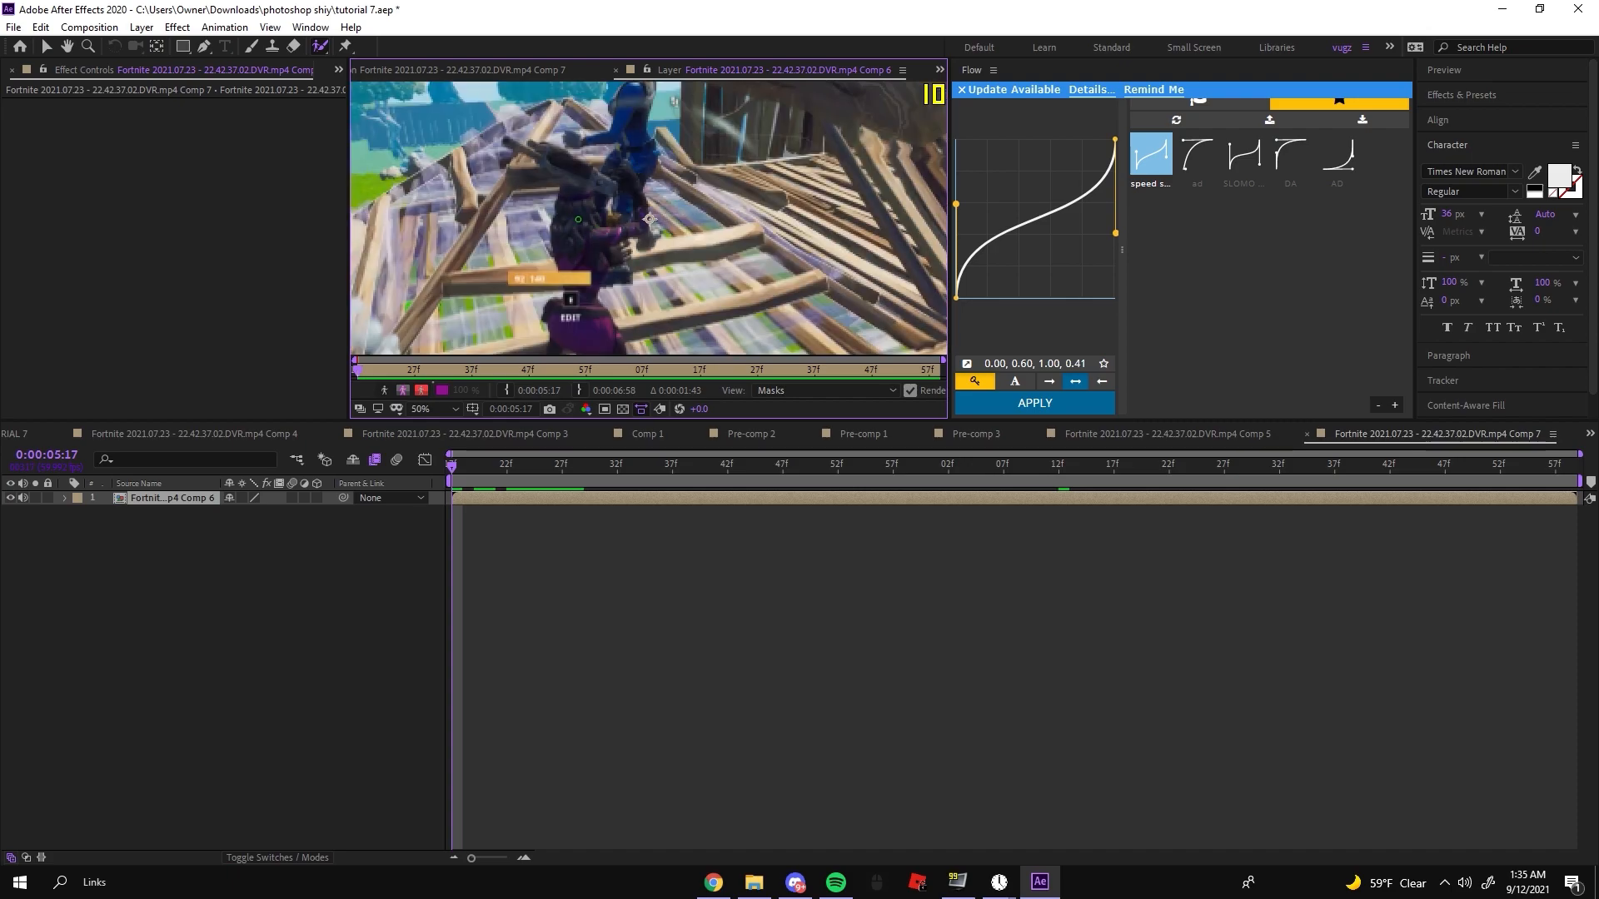
pyautogui.moveTo(578, 219); pyautogui.dragTo(546, 176)
pyautogui.moveTo(568, 181); pyautogui.dragTo(656, 232)
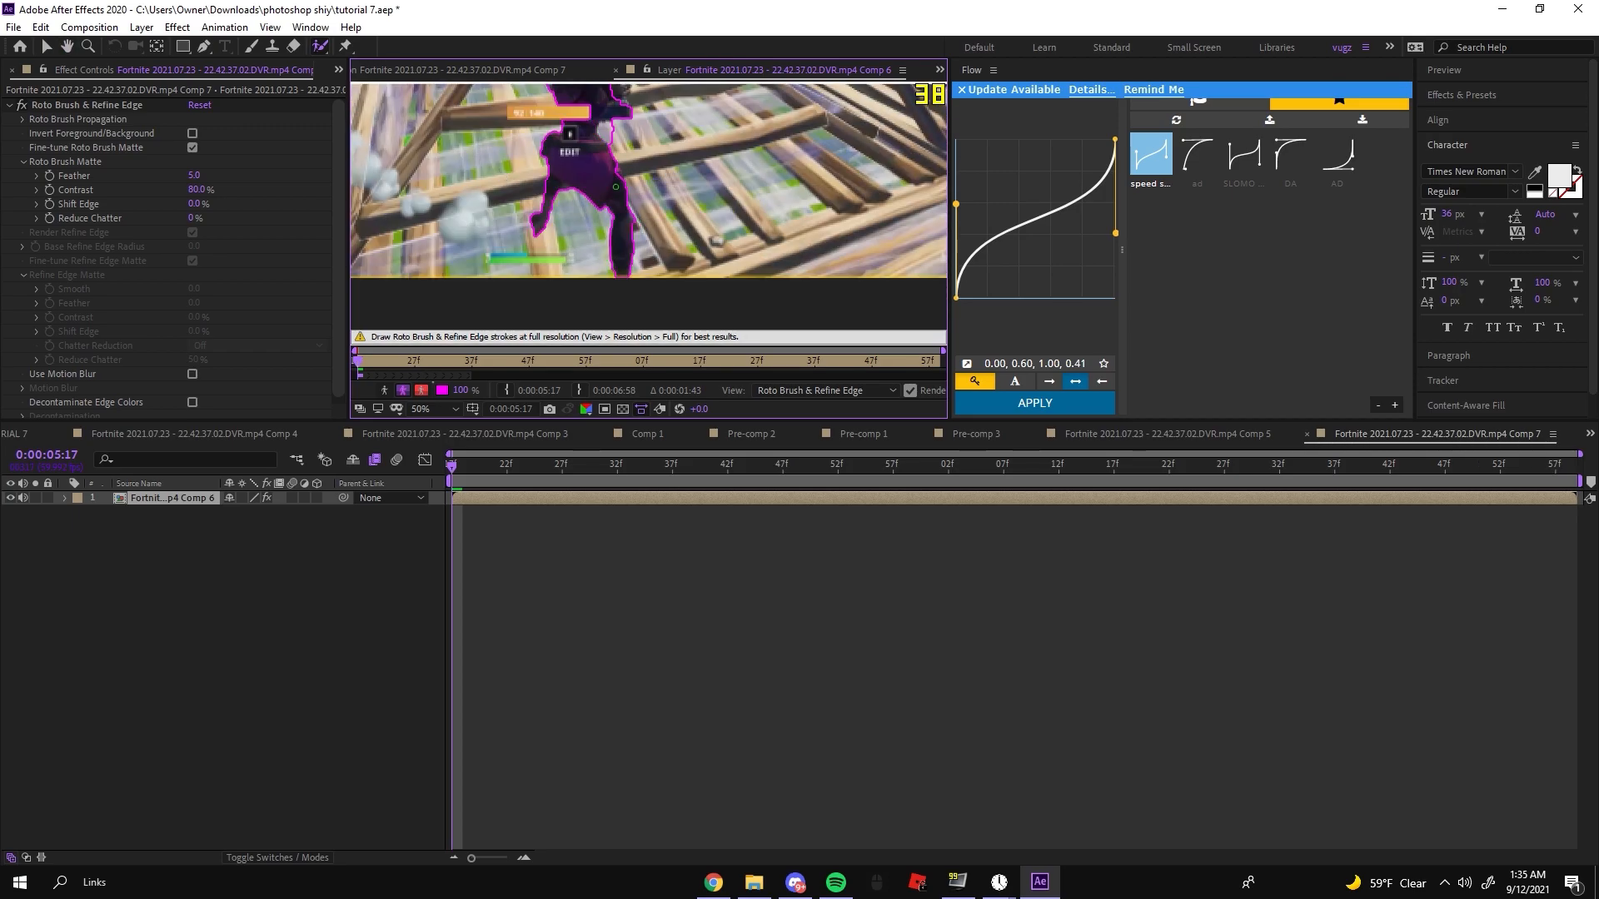
# Step: Check the Roto Brush outline around the character at several frames and play its propagation through to 0:00:06:22
pyautogui.scroll(-2, 641, 190)
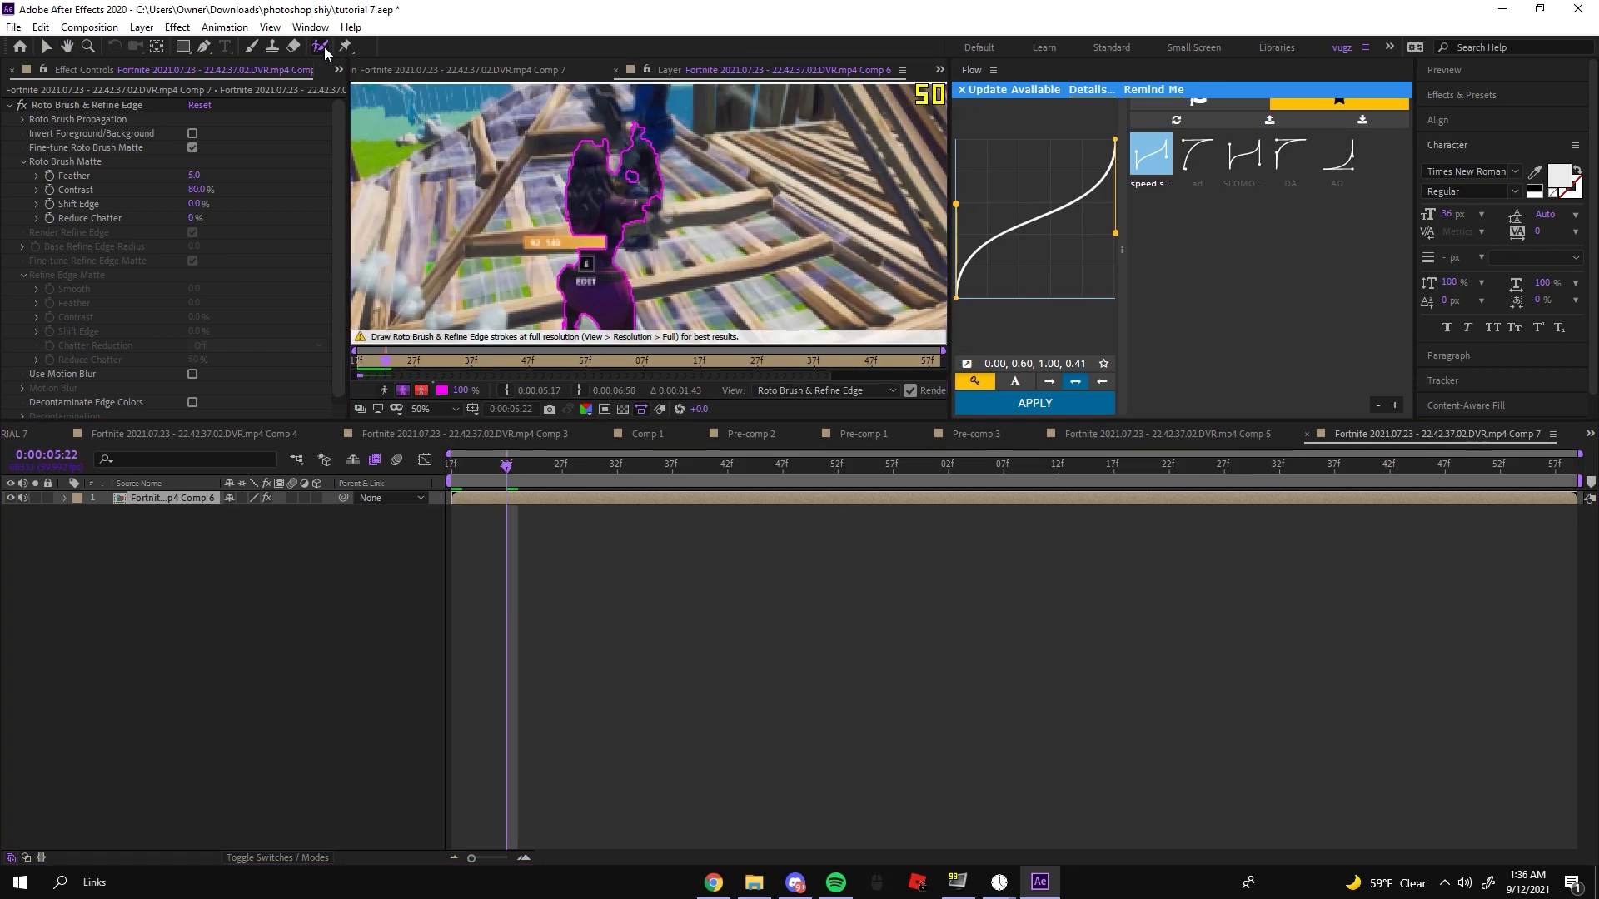
pyautogui.scroll(-1, 575, 279)
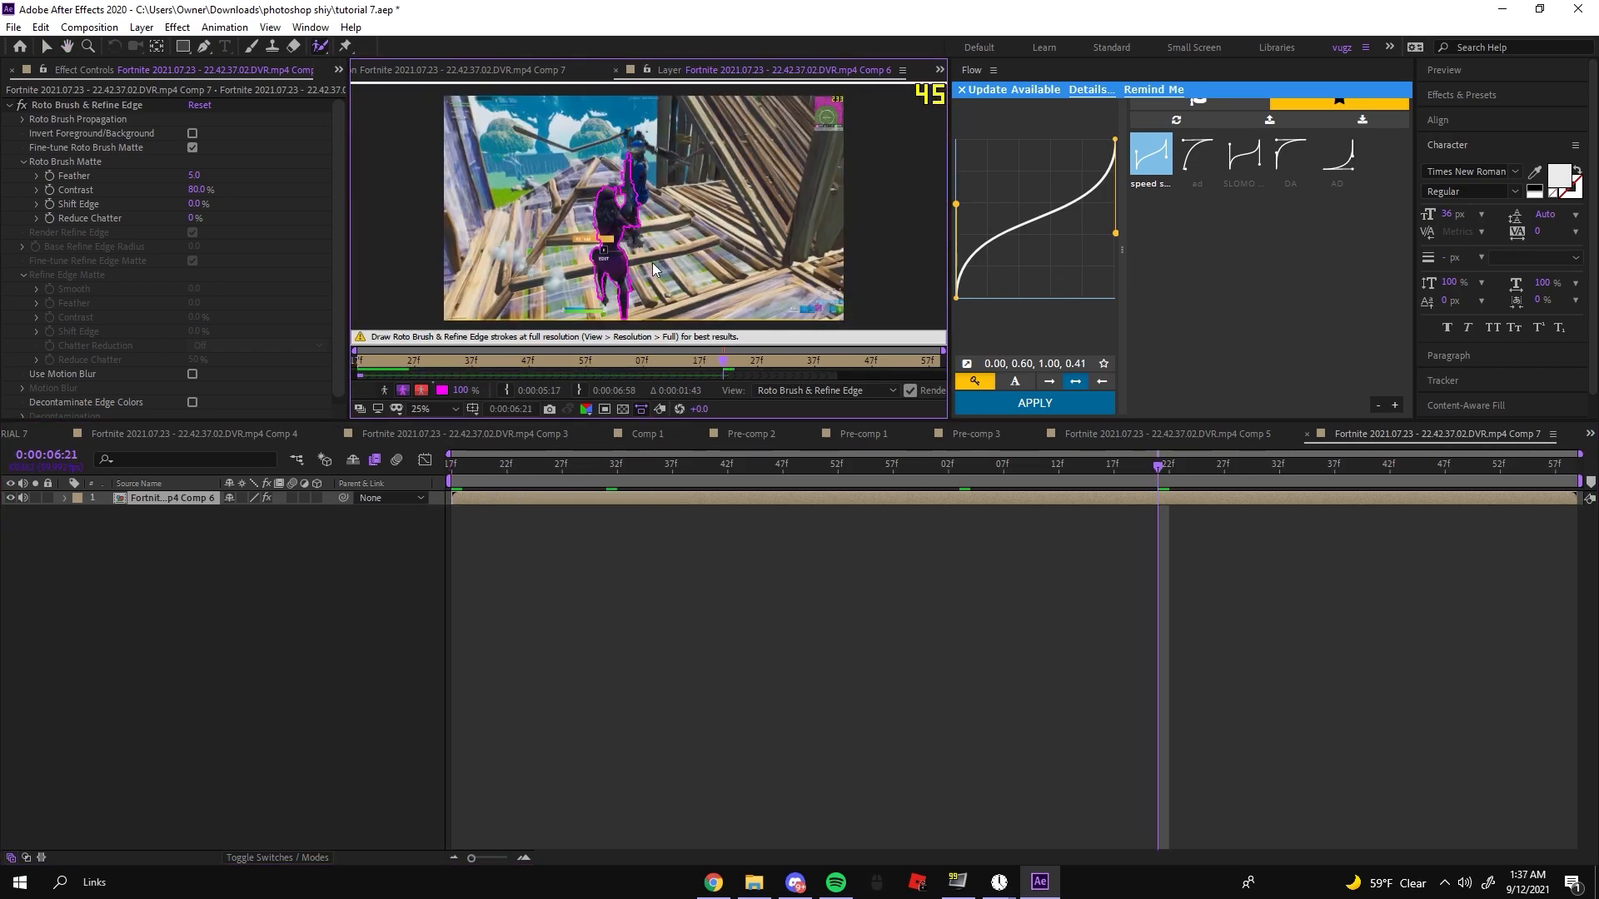
pyautogui.scroll(-1, 615, 256)
pyautogui.scroll(2, 615, 256)
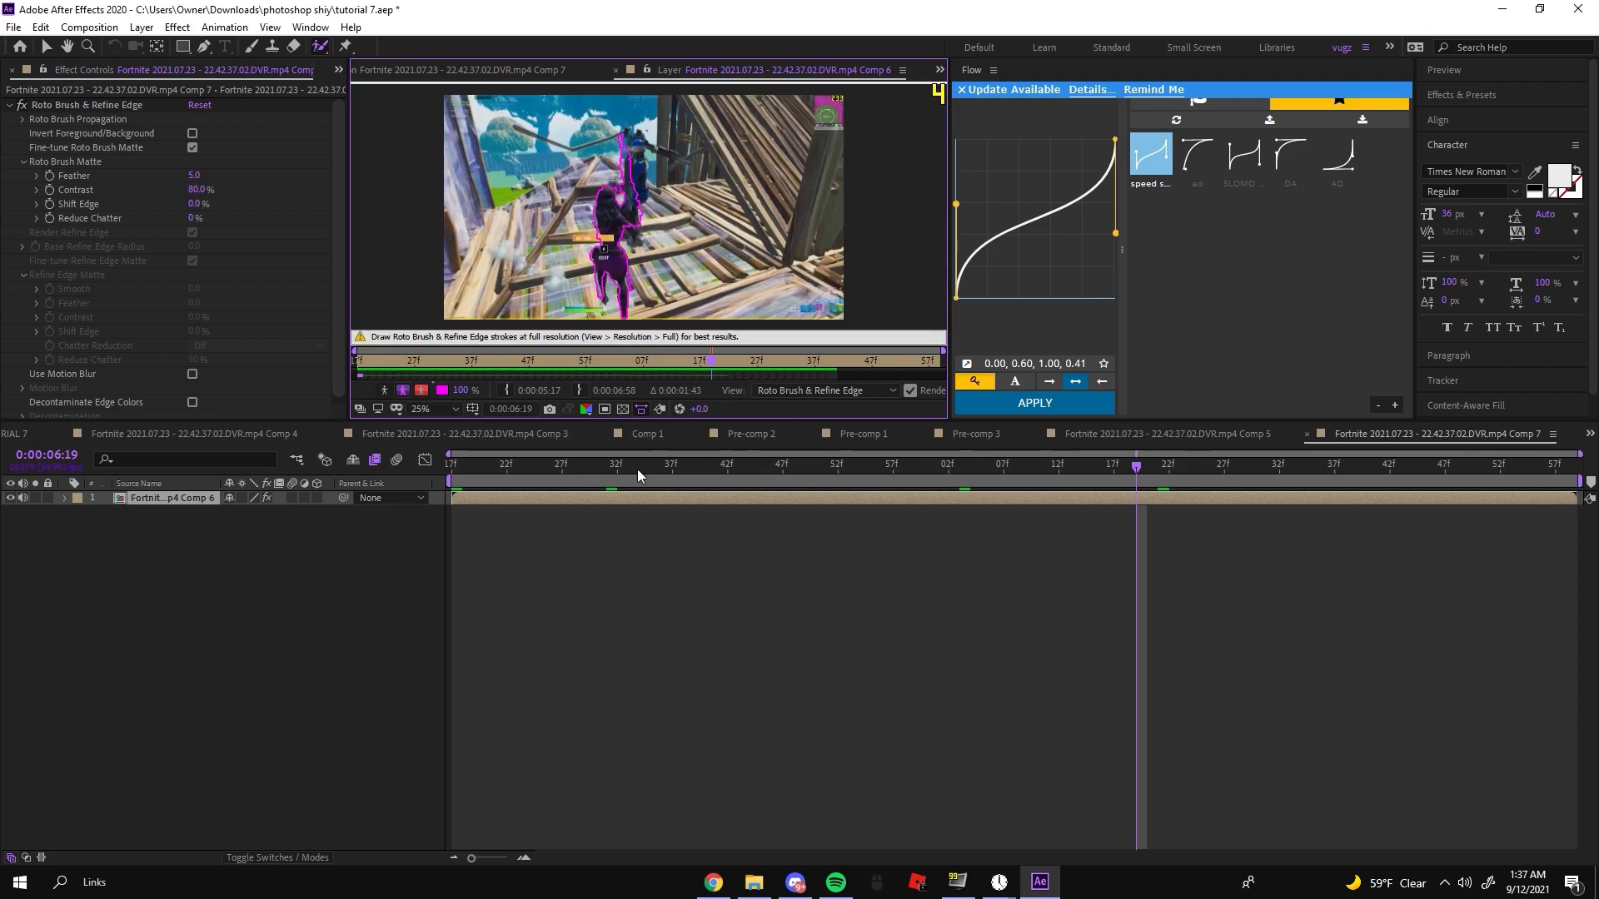
pyautogui.click(772, 464)
pyautogui.click(926, 464)
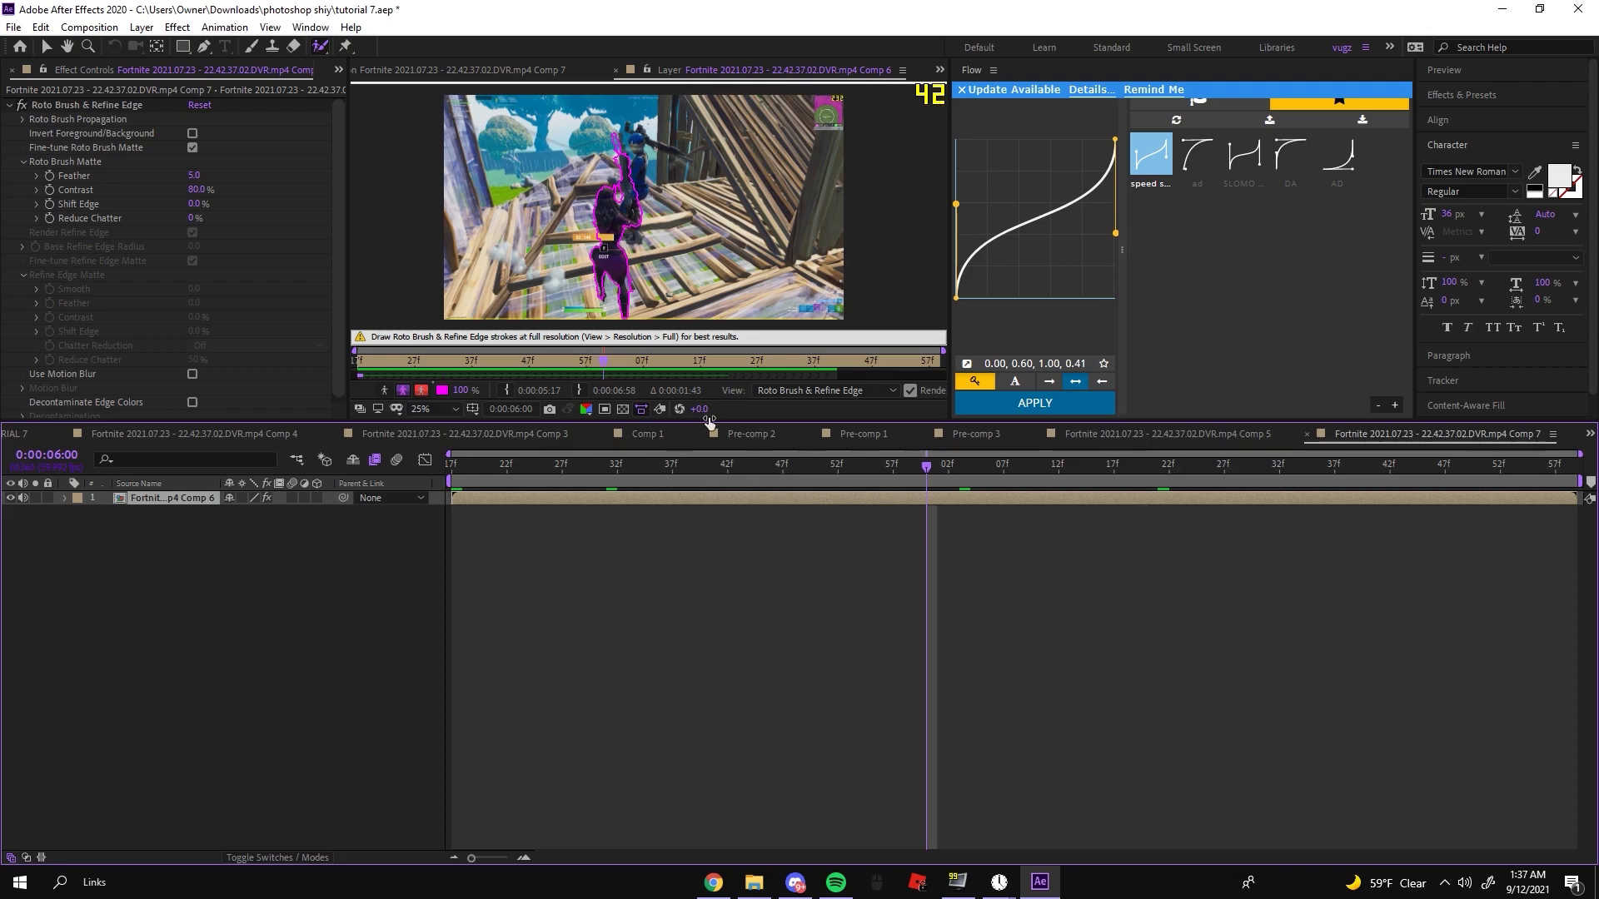
pyautogui.click(729, 361)
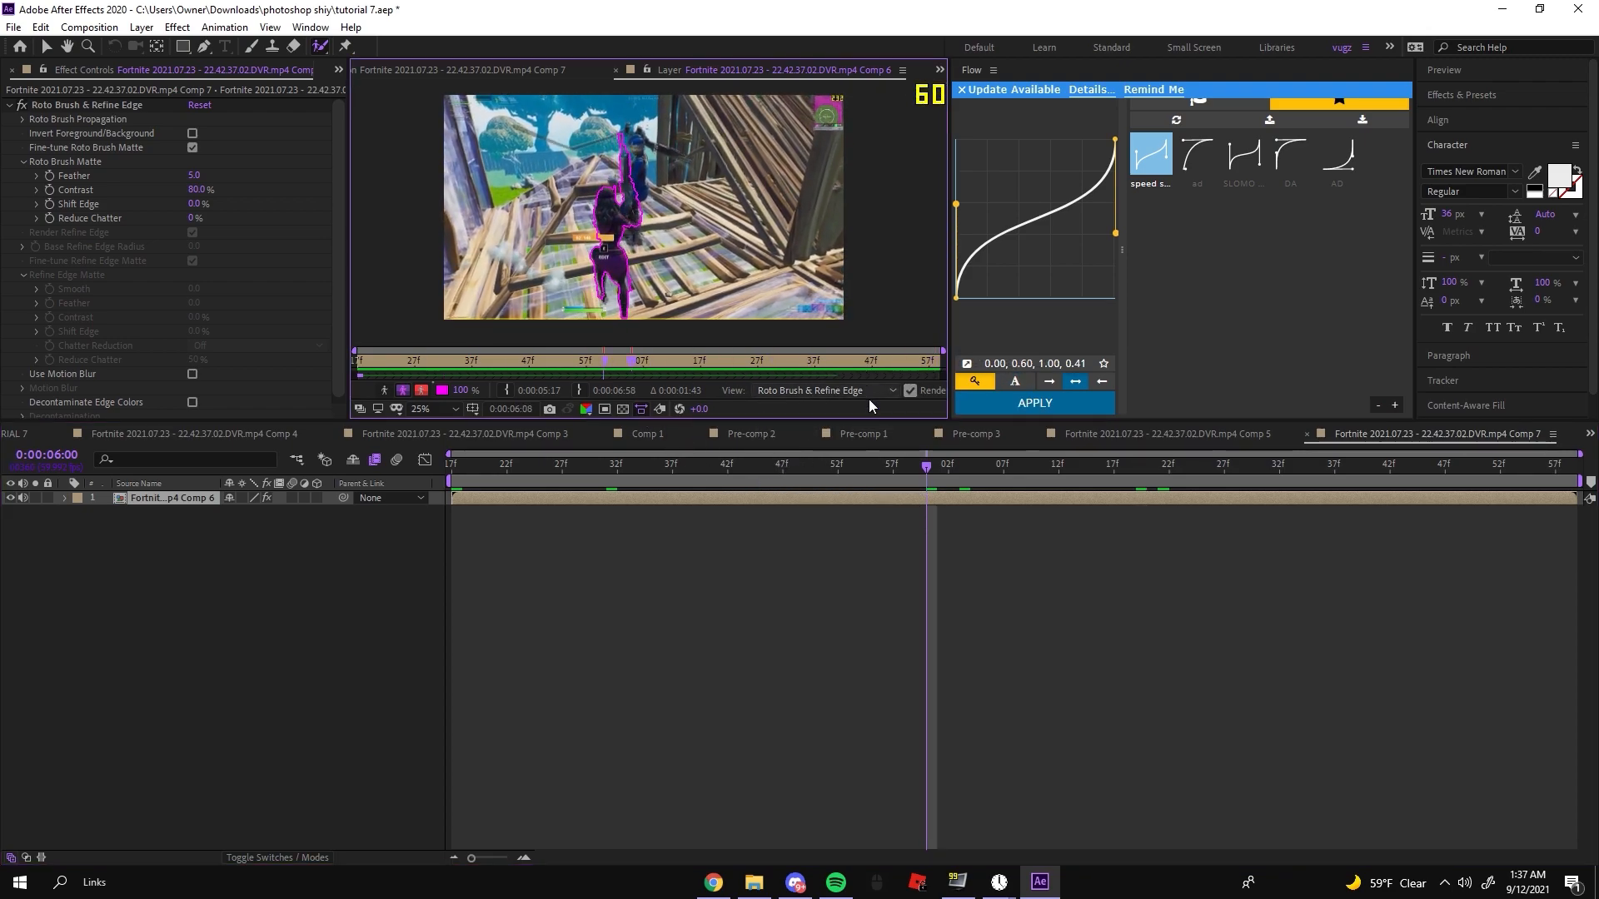
pyautogui.press('space')
# Step: Widen the Layer viewer to reach the Freeze option and freeze the Roto Brush propagation
pyautogui.moveTo(950, 393); pyautogui.dragTo(1033, 393)
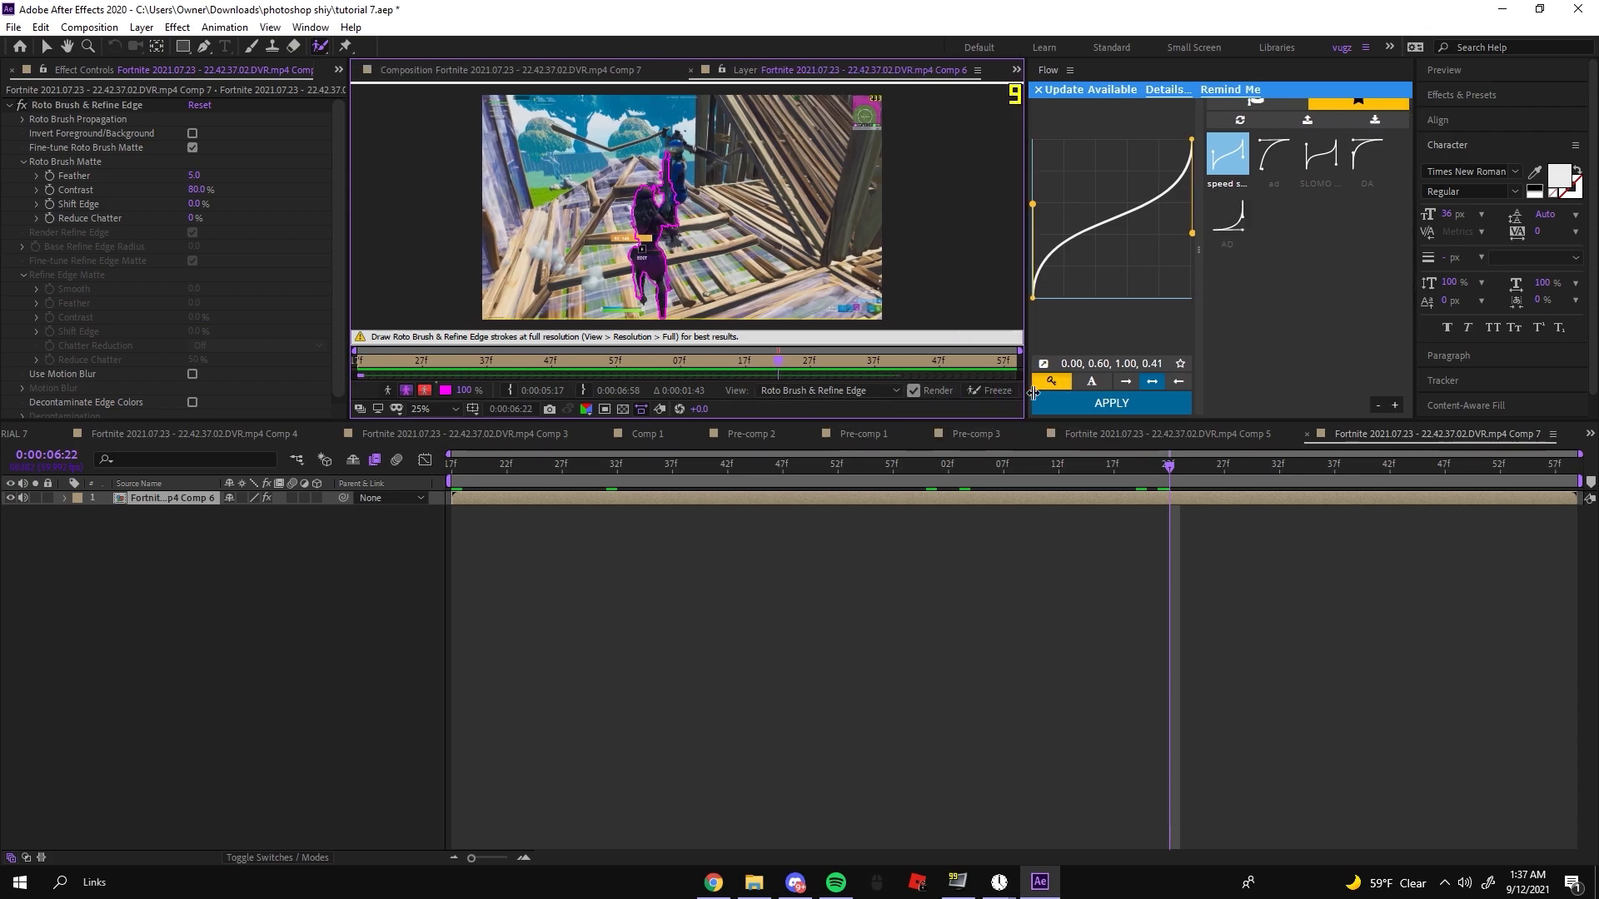
pyautogui.click(991, 391)
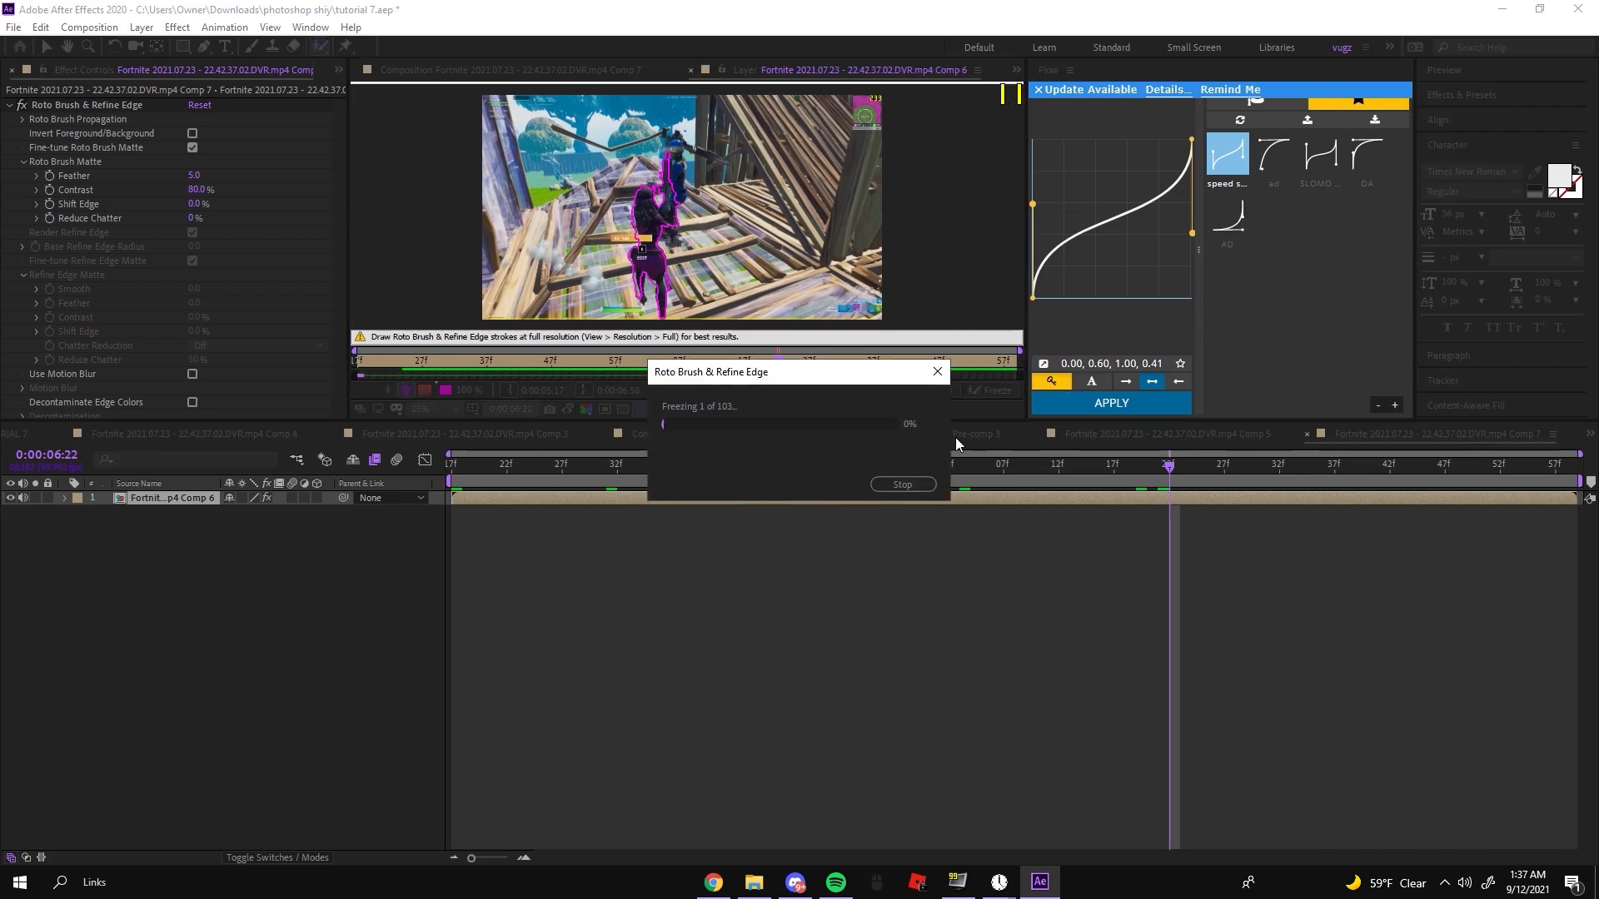
pyautogui.press('space')
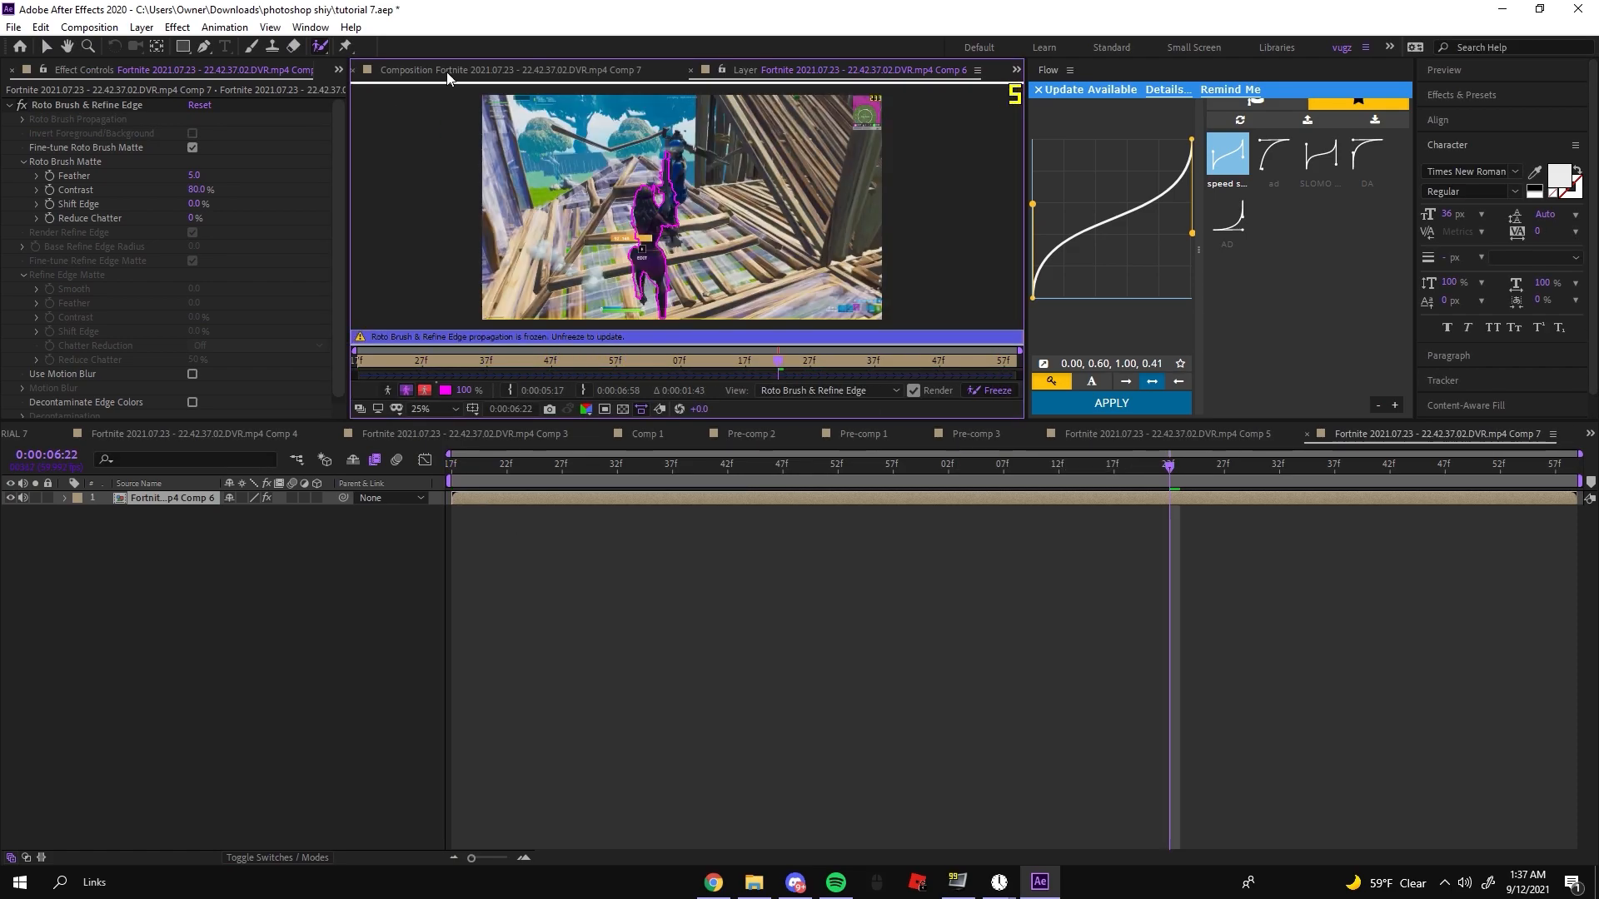
# Step: Return to the composition view and set the Roto Brush matte's Feather to 13.2, then adjust its Contrast
pyautogui.click(448, 71)
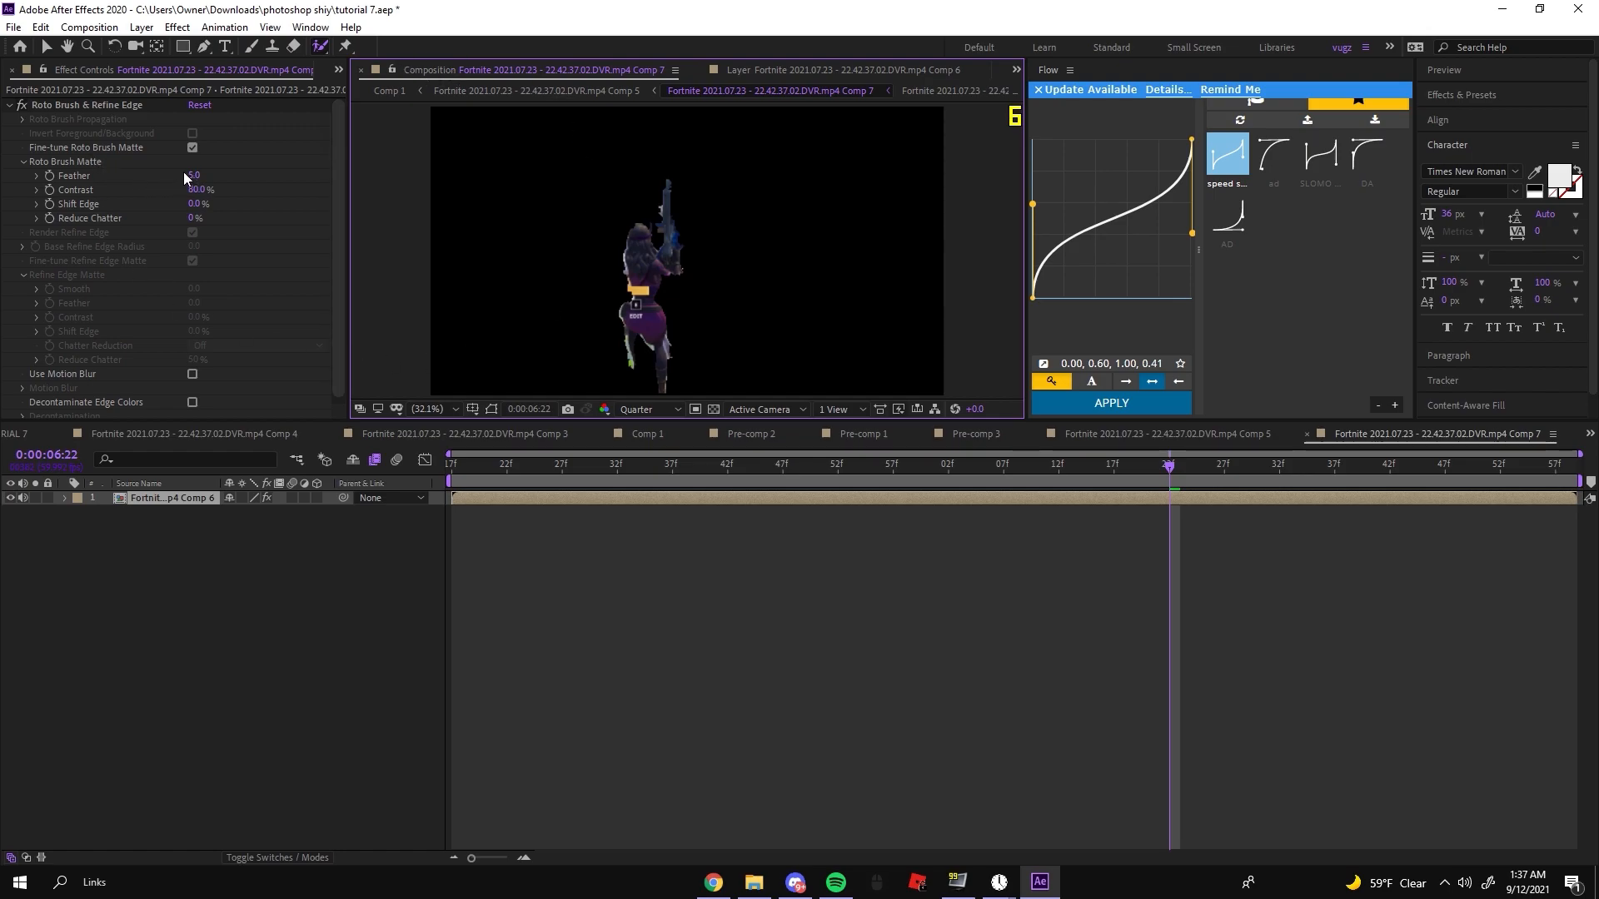
pyautogui.click(187, 178)
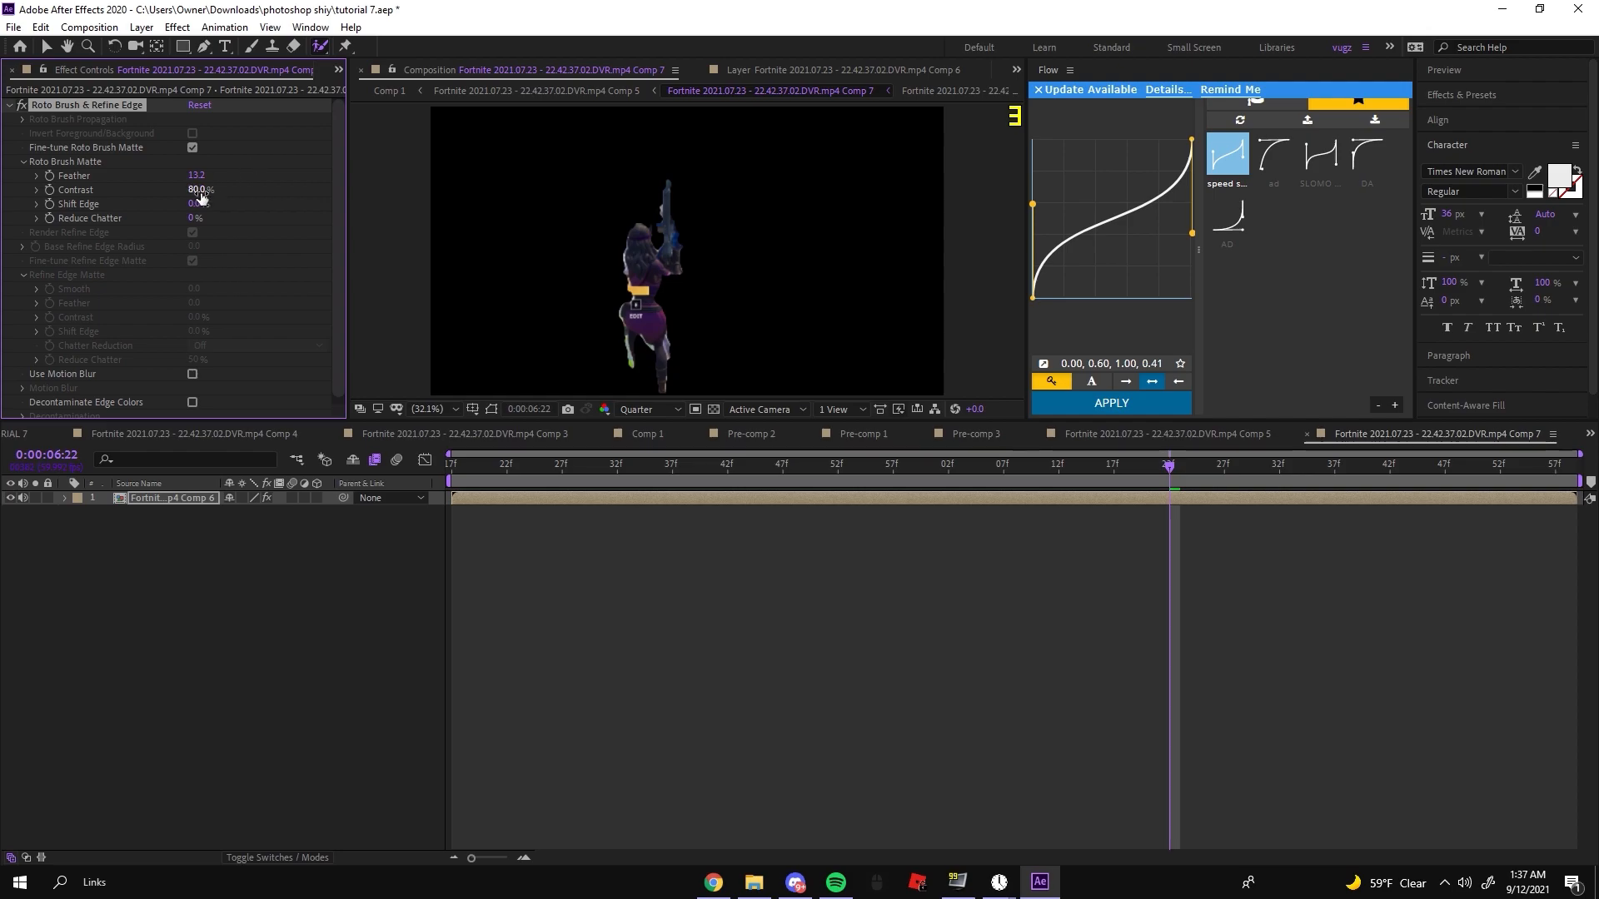
pyautogui.moveTo(241, 203); pyautogui.dragTo(367, 204)
# Step: Return to the parent composition, preview the start of the rotoscoped middle segment, and save the project
pyautogui.click(514, 94)
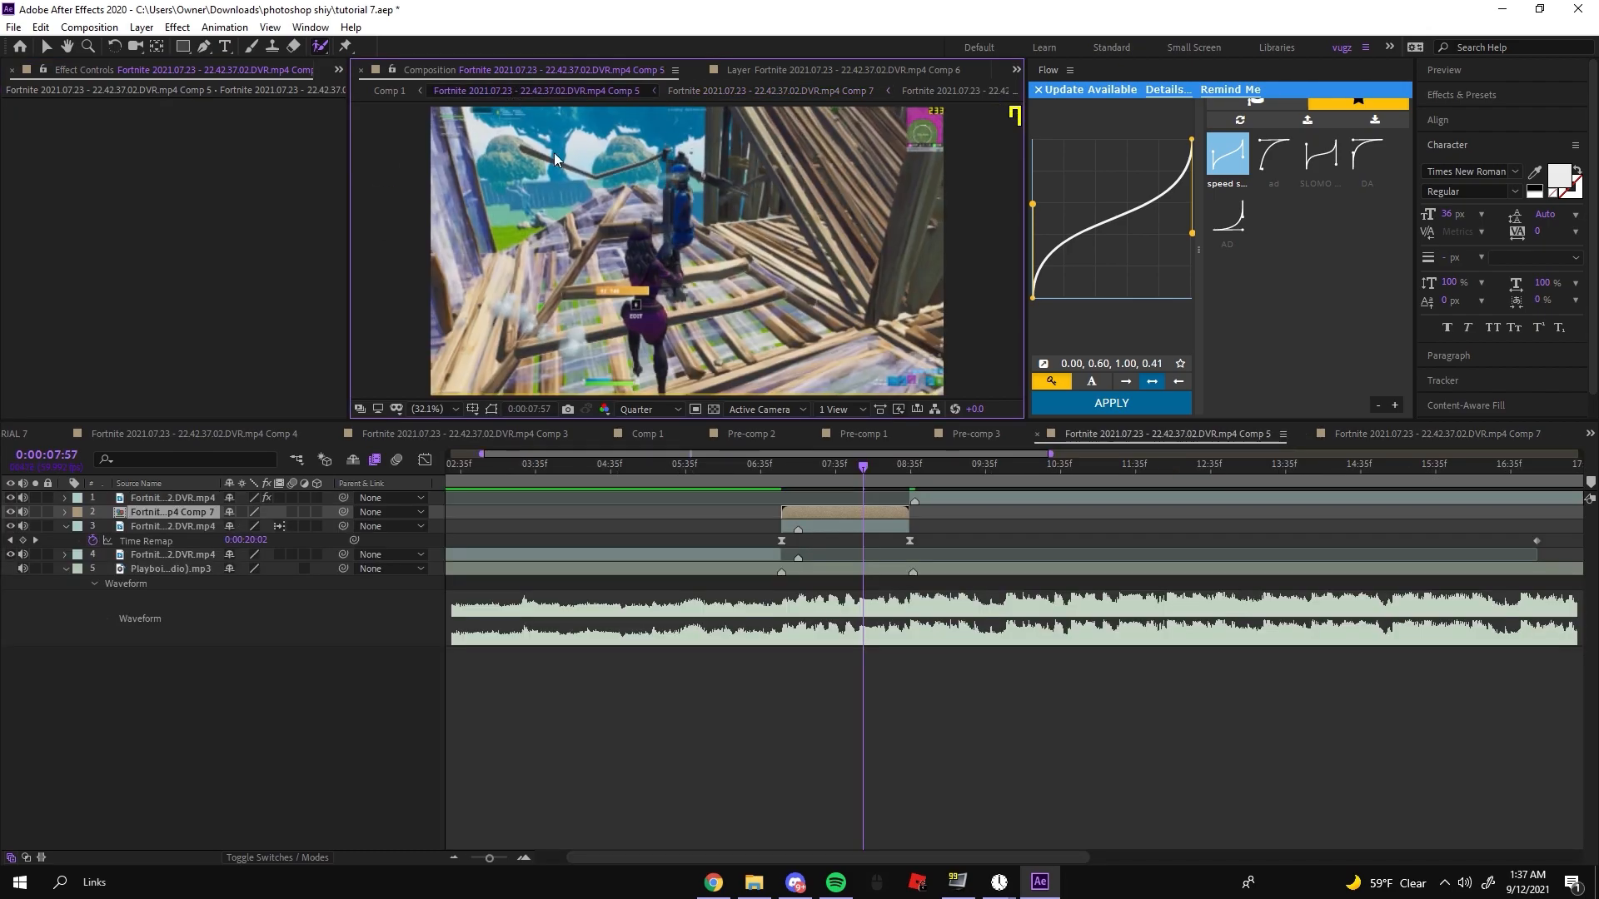
pyautogui.moveTo(796, 455); pyautogui.dragTo(767, 479)
pyautogui.press('space')
pyautogui.hotkey('ctrl', 's')
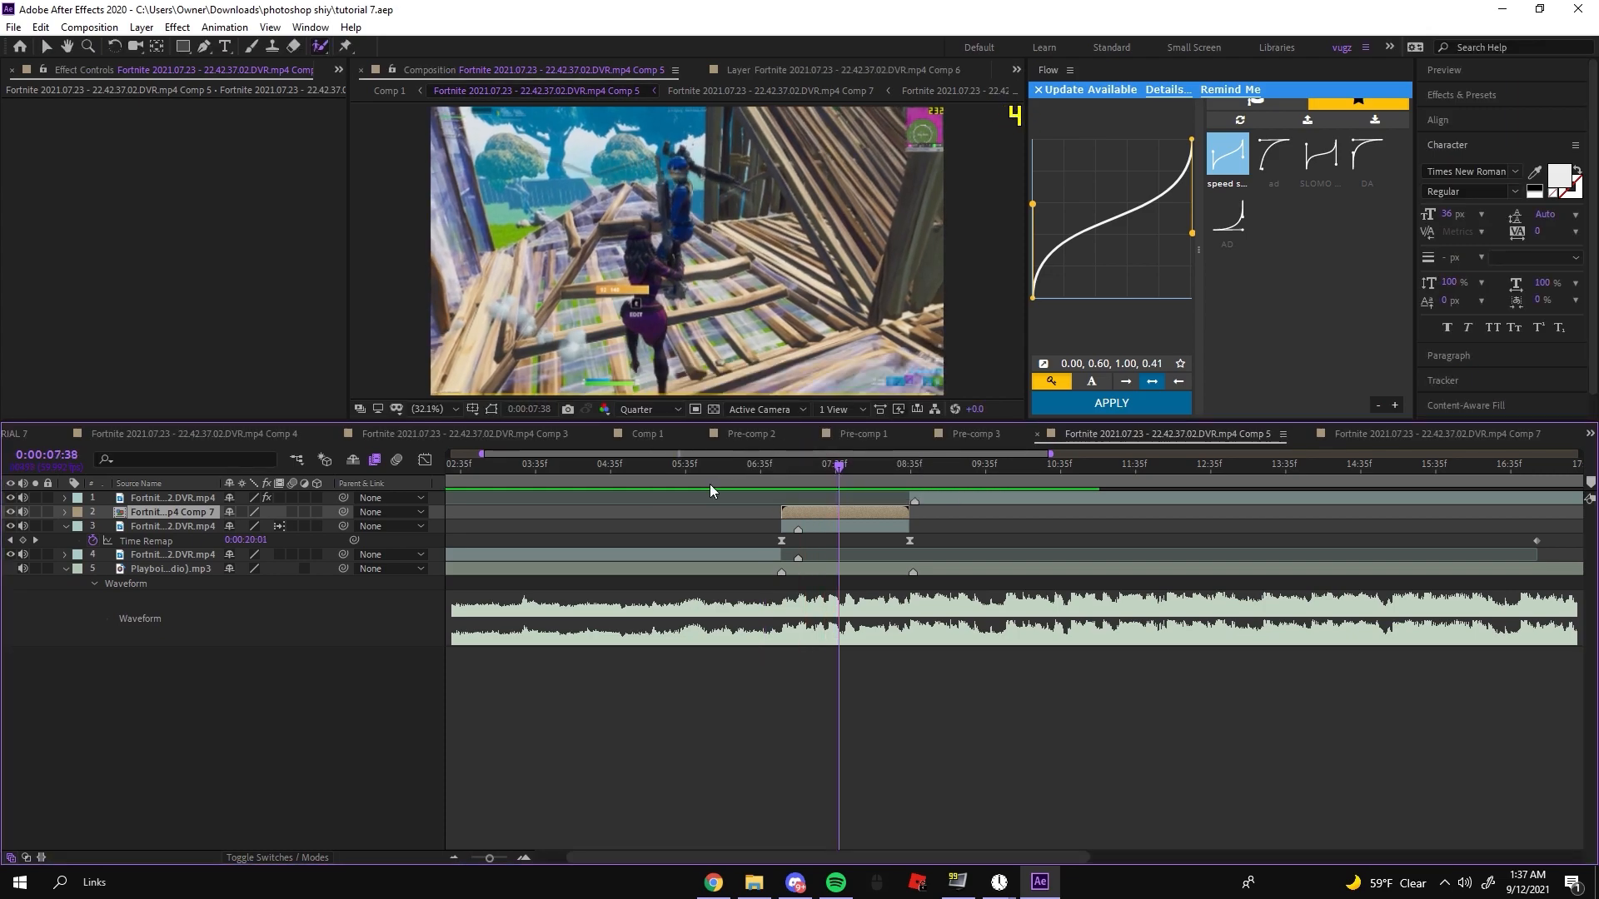
# Step: Duplicate the rotoscoped composition layer and pre-compose the copy, moving all attributes into the new composition
pyautogui.click(35, 512)
pyautogui.click(789, 463)
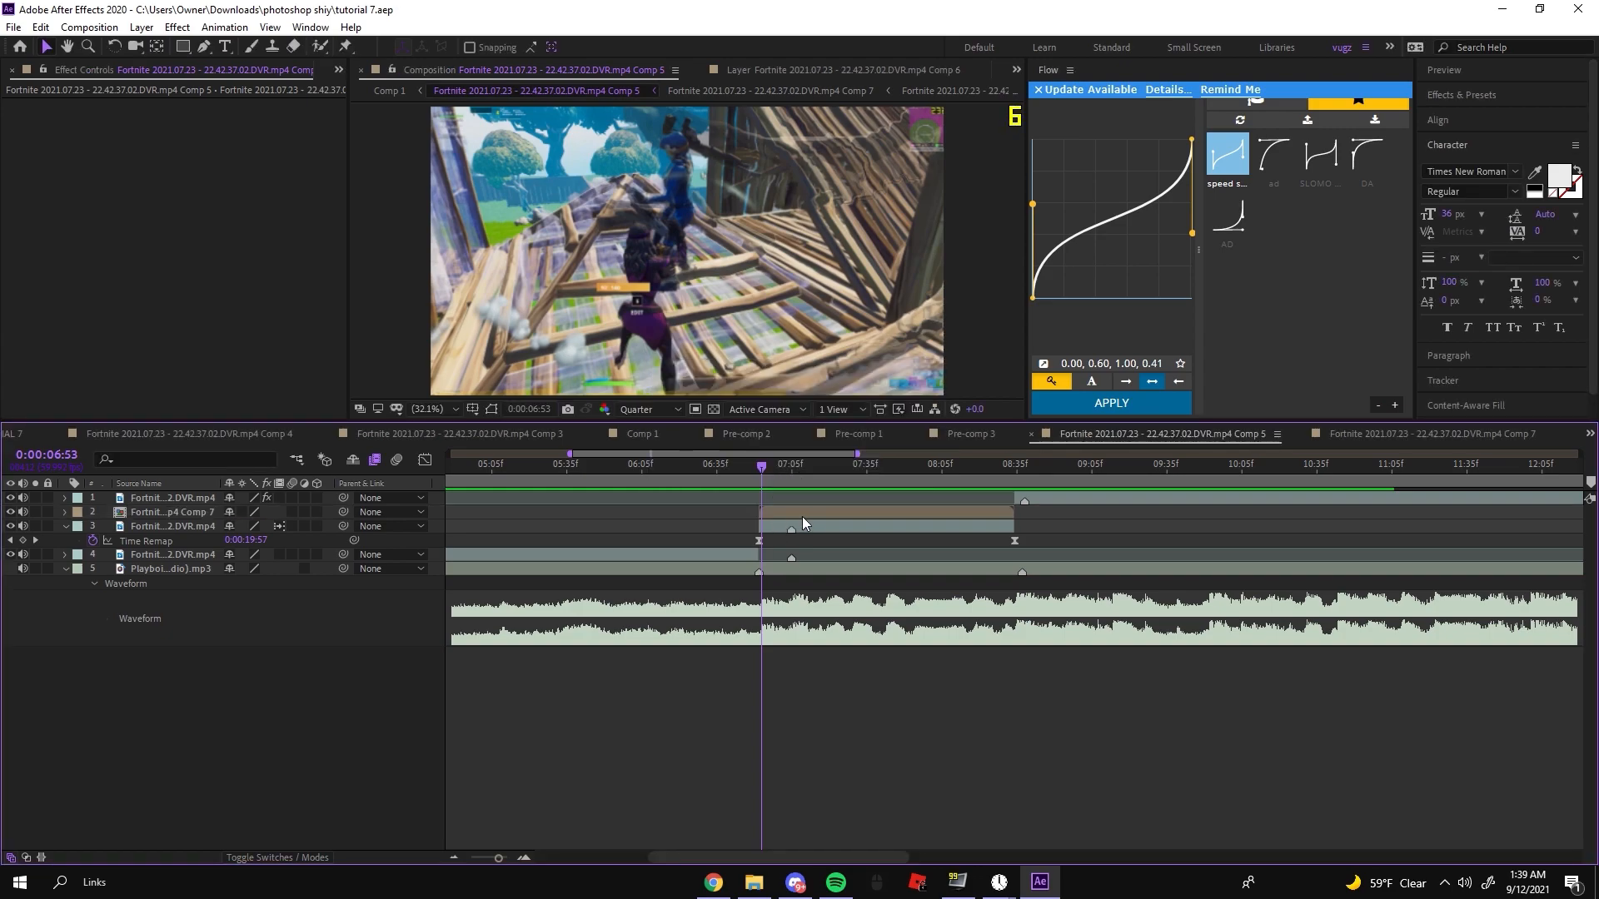
pyautogui.hotkey('ctrl', 'd')
pyautogui.rightClick(784, 533)
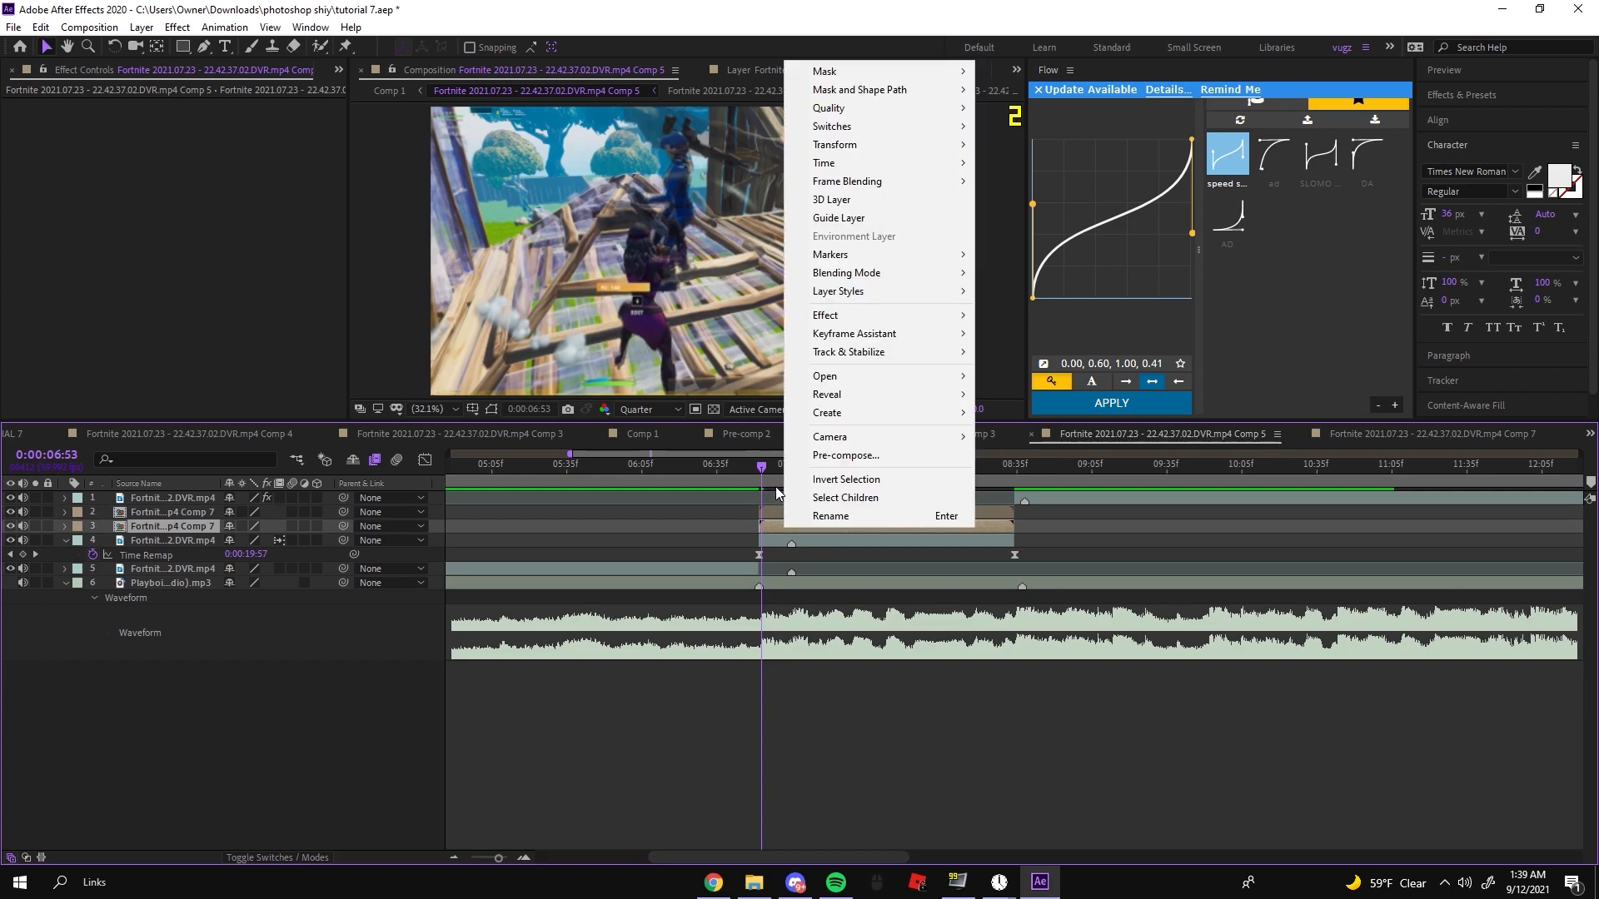
pyautogui.click(843, 456)
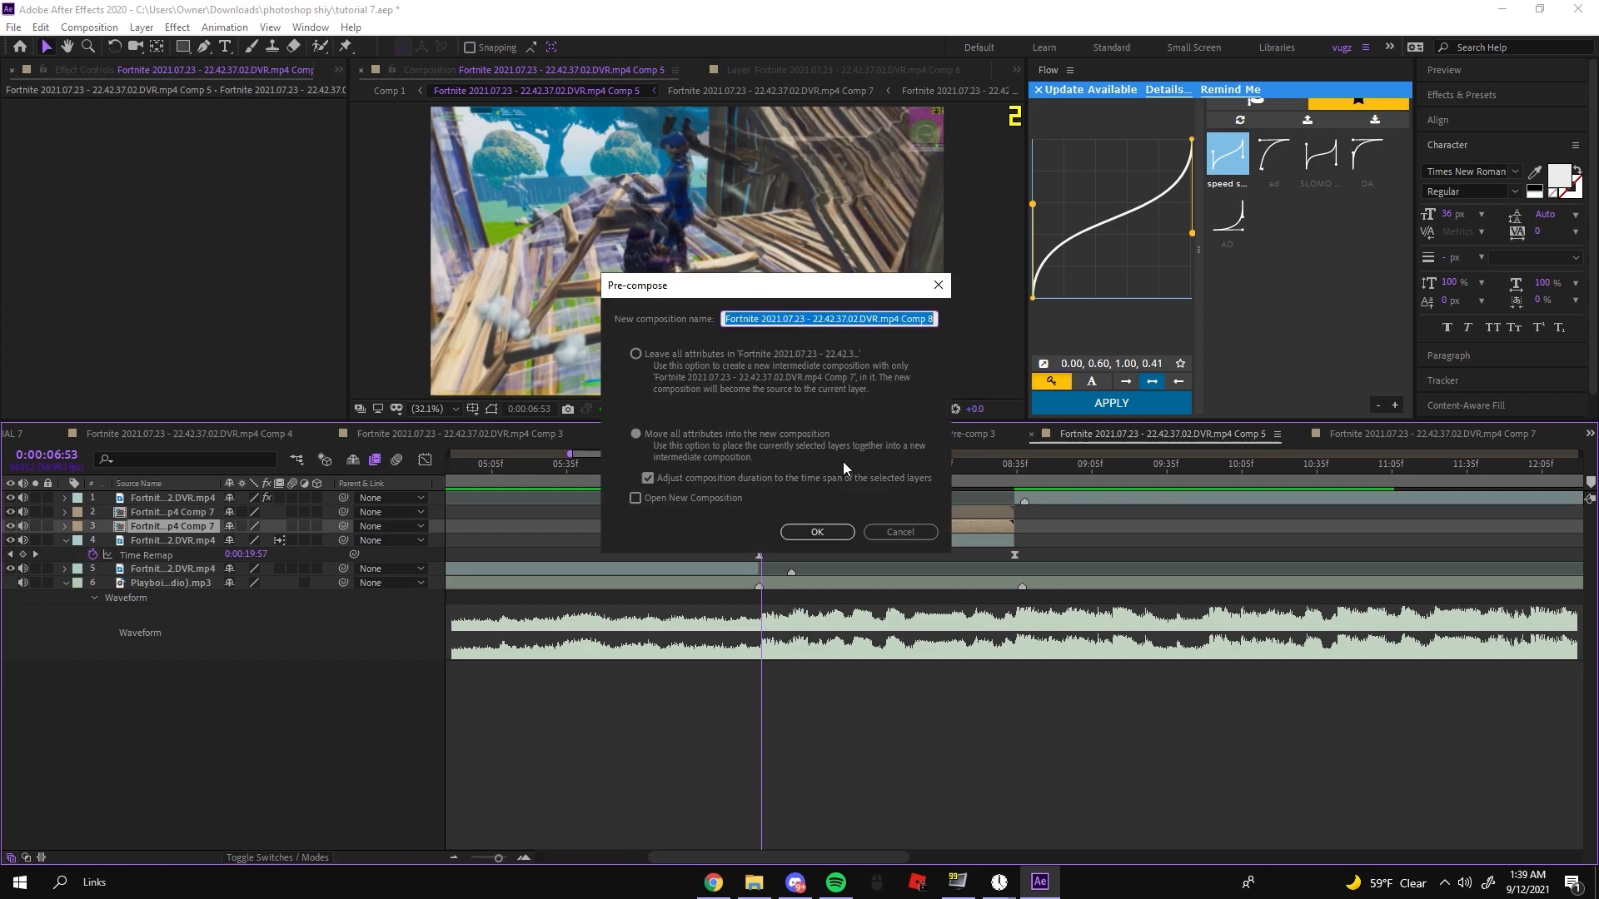
pyautogui.click(808, 532)
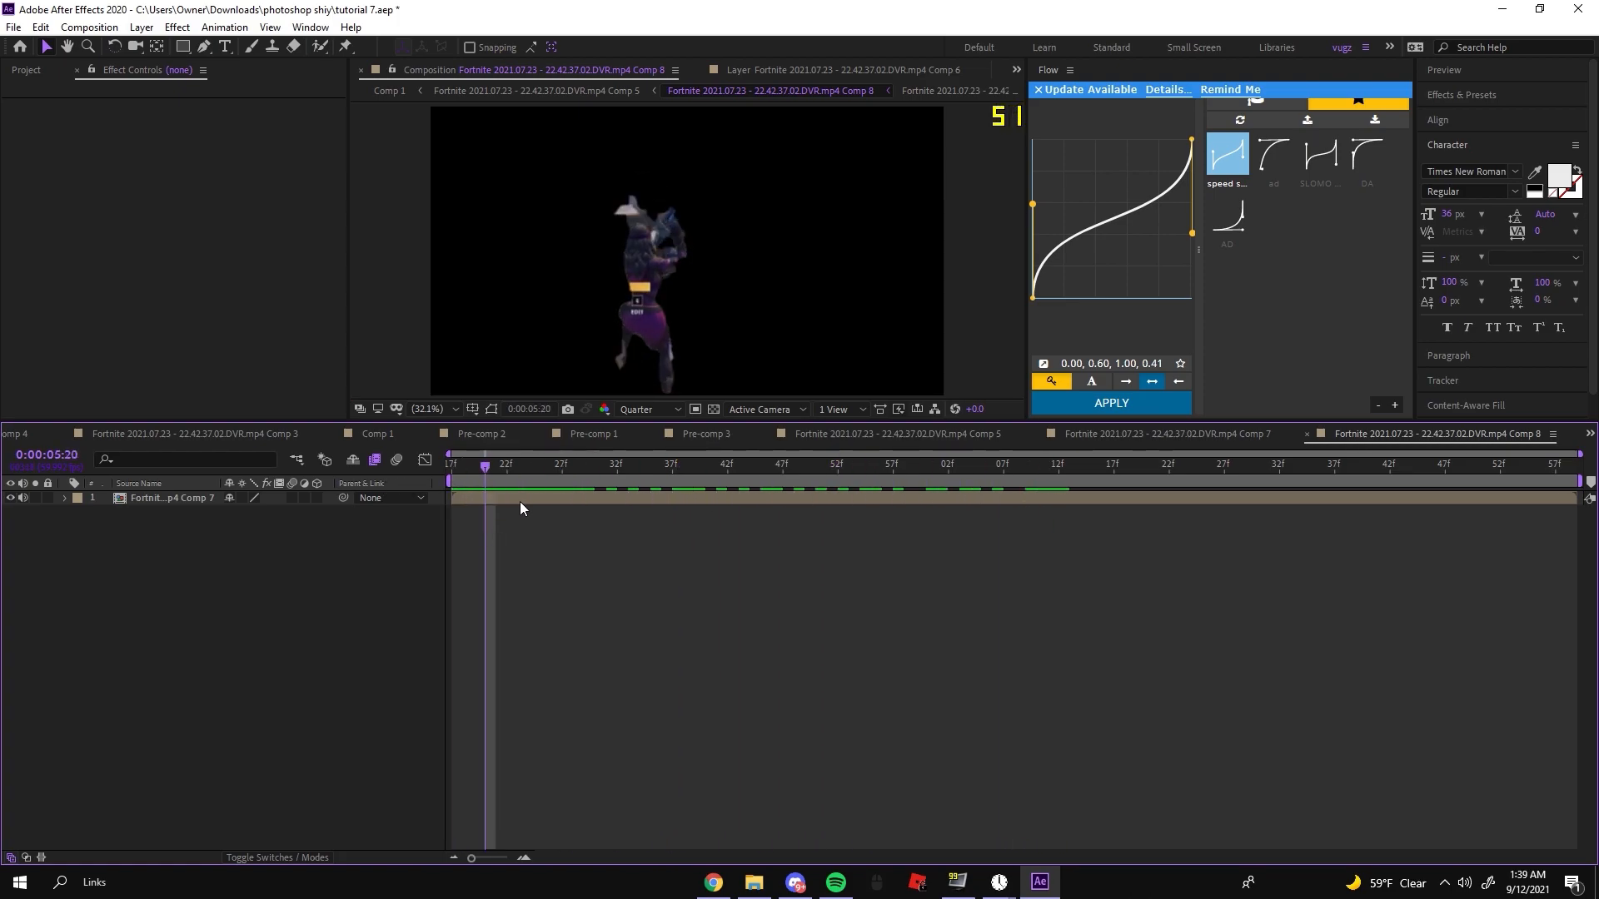
# Step: Reveal the layer's Transform properties and set its Anchor Point to 787, 1080, at the character's feet
pyautogui.click(516, 499)
pyautogui.click(77, 513)
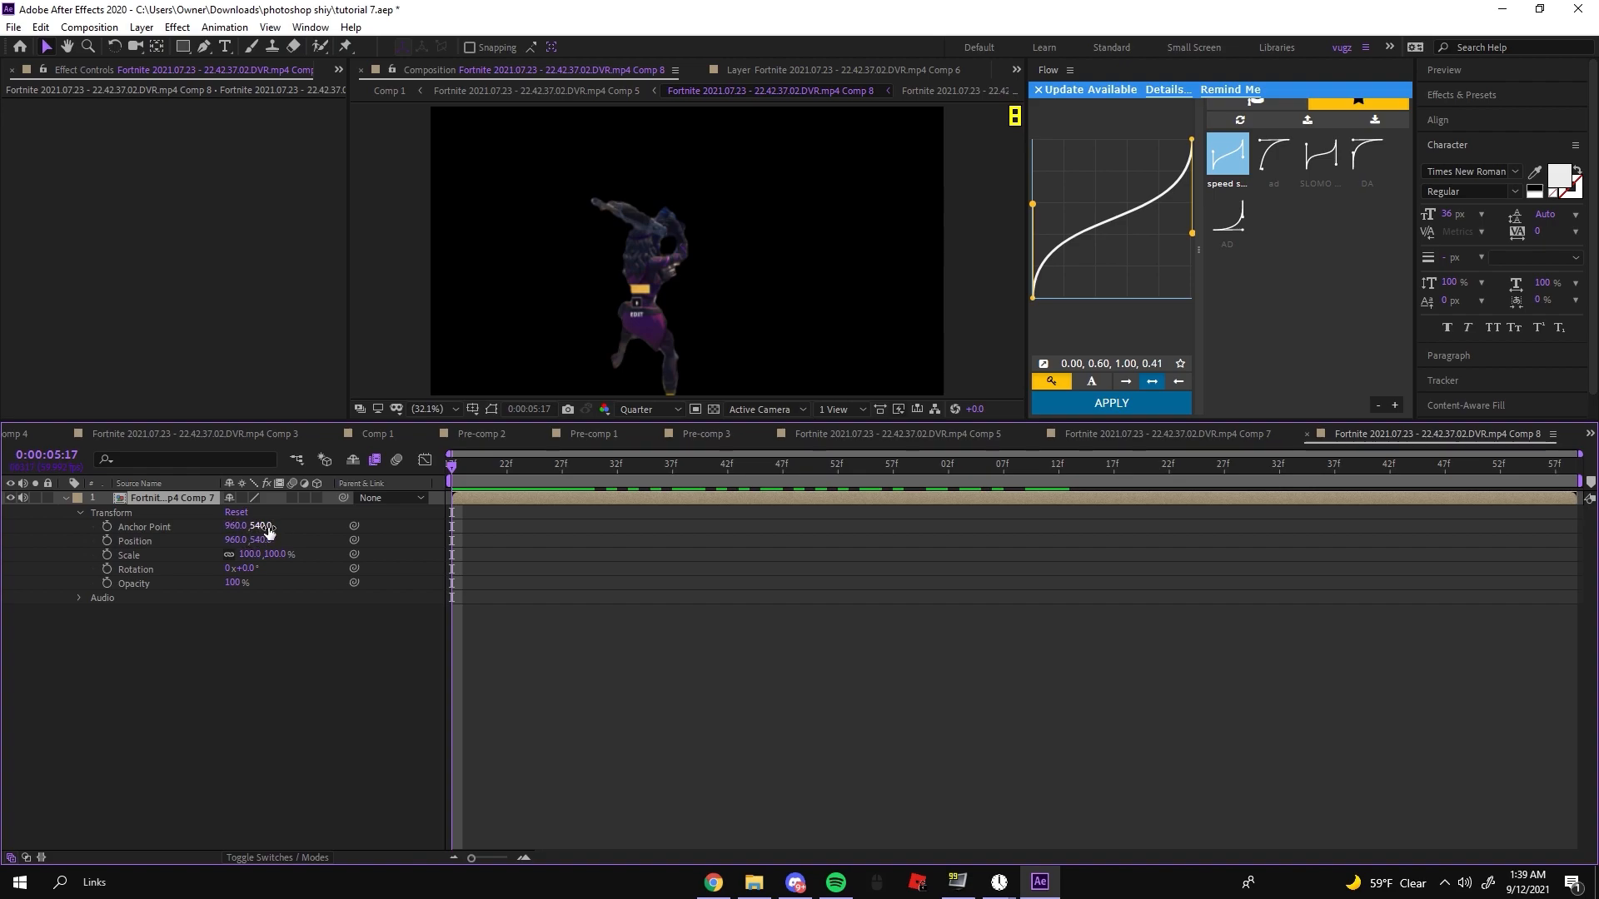
pyautogui.click(491, 411)
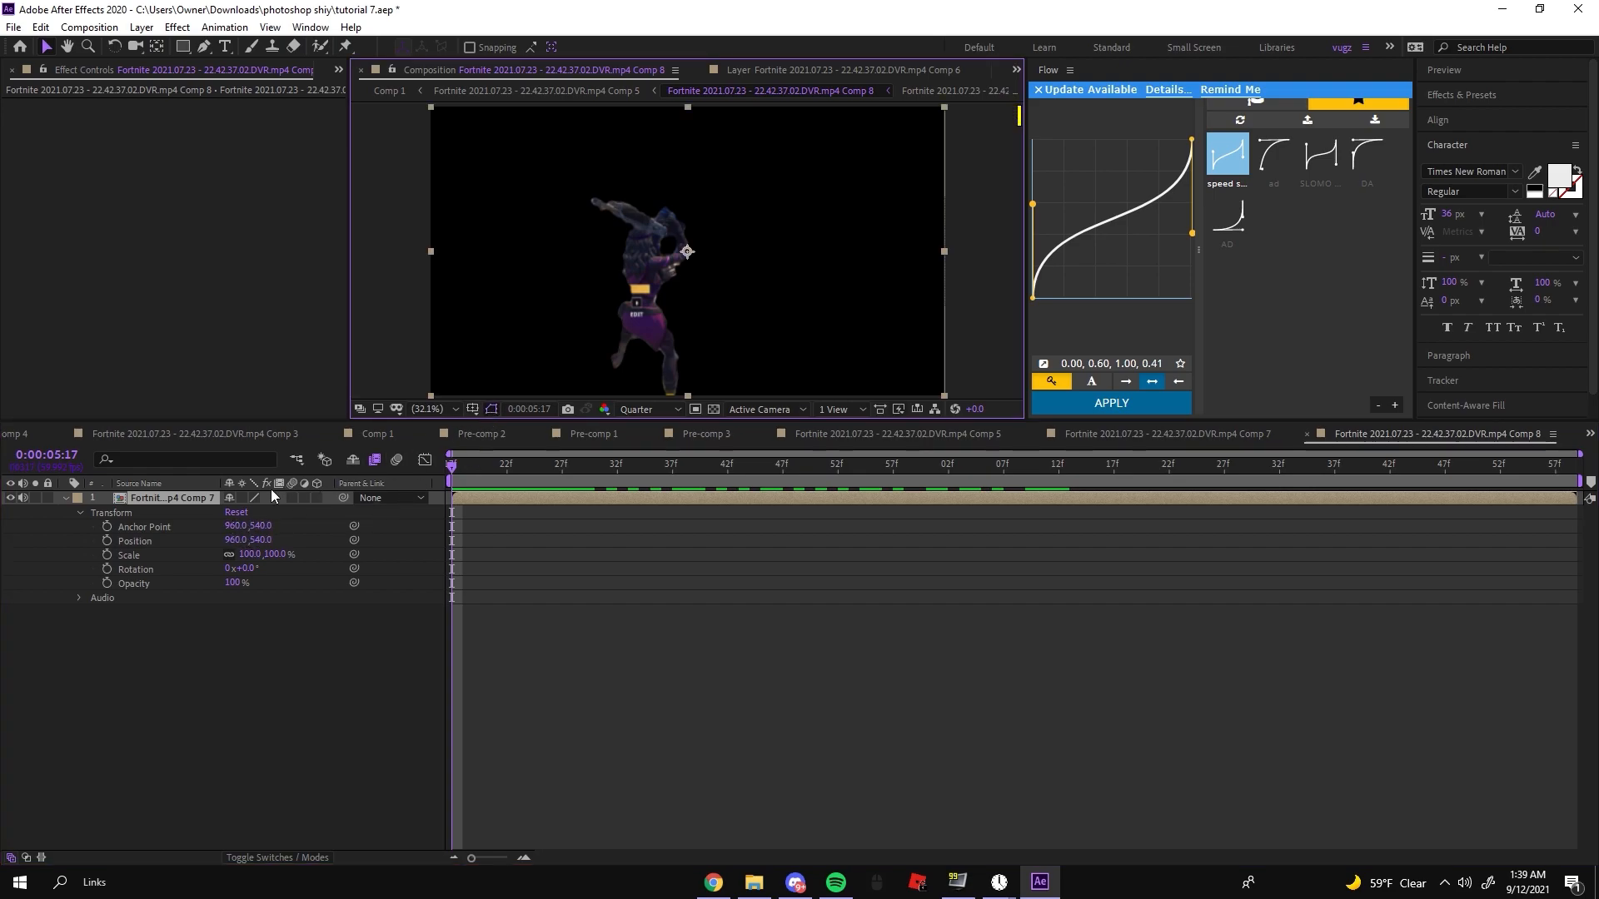
pyautogui.moveTo(258, 526); pyautogui.dragTo(696, 542)
pyautogui.scroll(1, 698, 286)
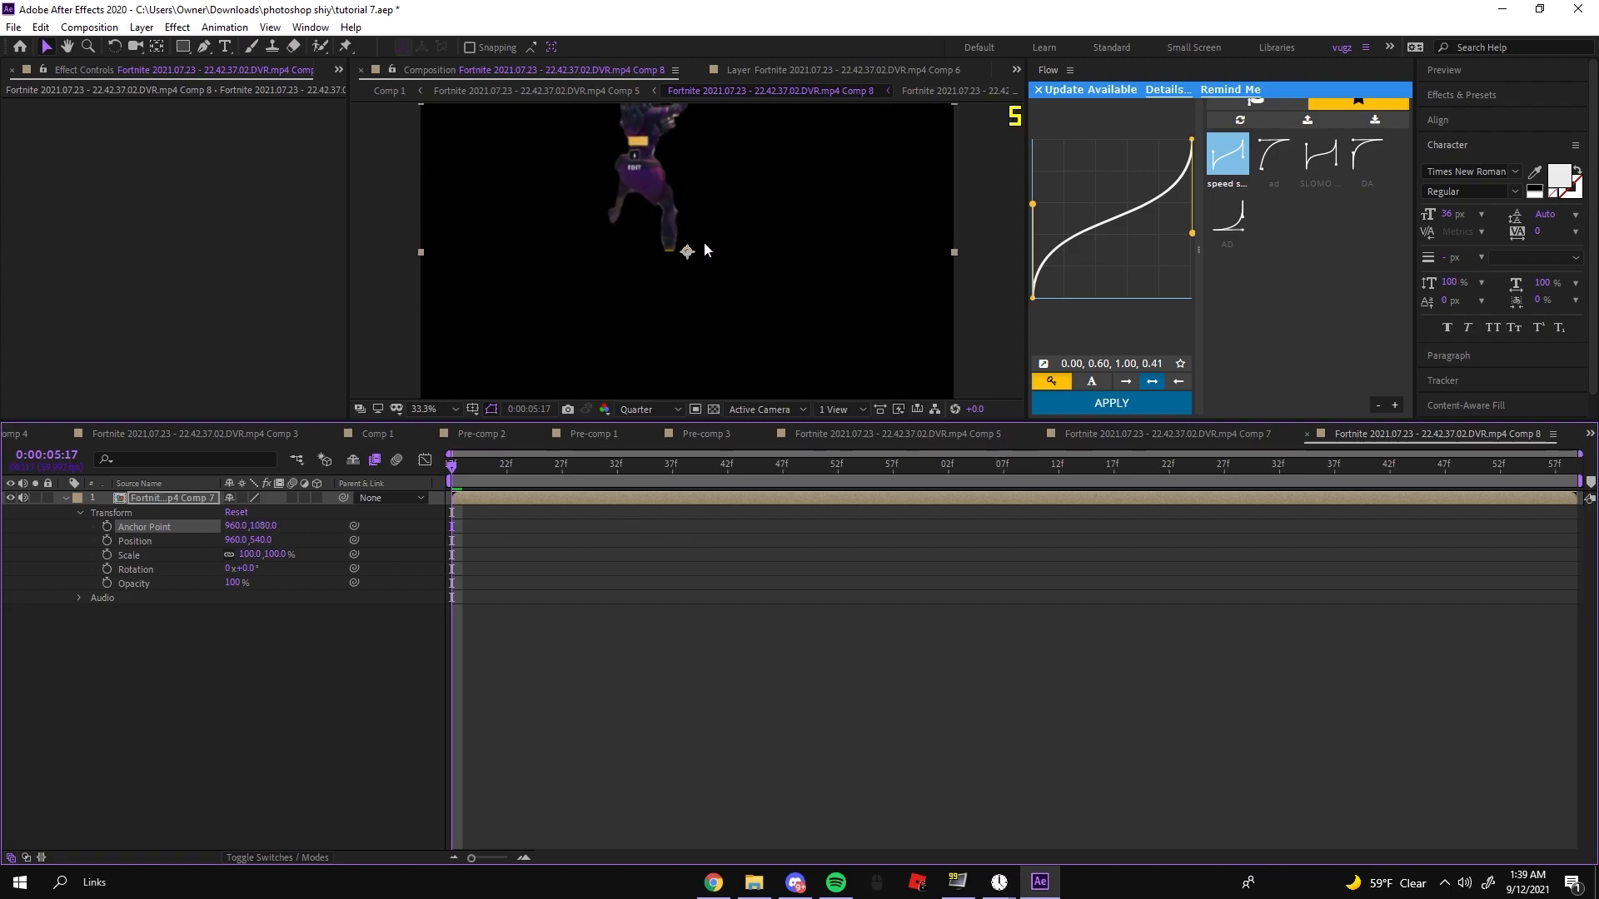
pyautogui.scroll(-2, 700, 268)
pyautogui.scroll(2, 442, 392)
pyautogui.moveTo(242, 533); pyautogui.dragTo(132, 551)
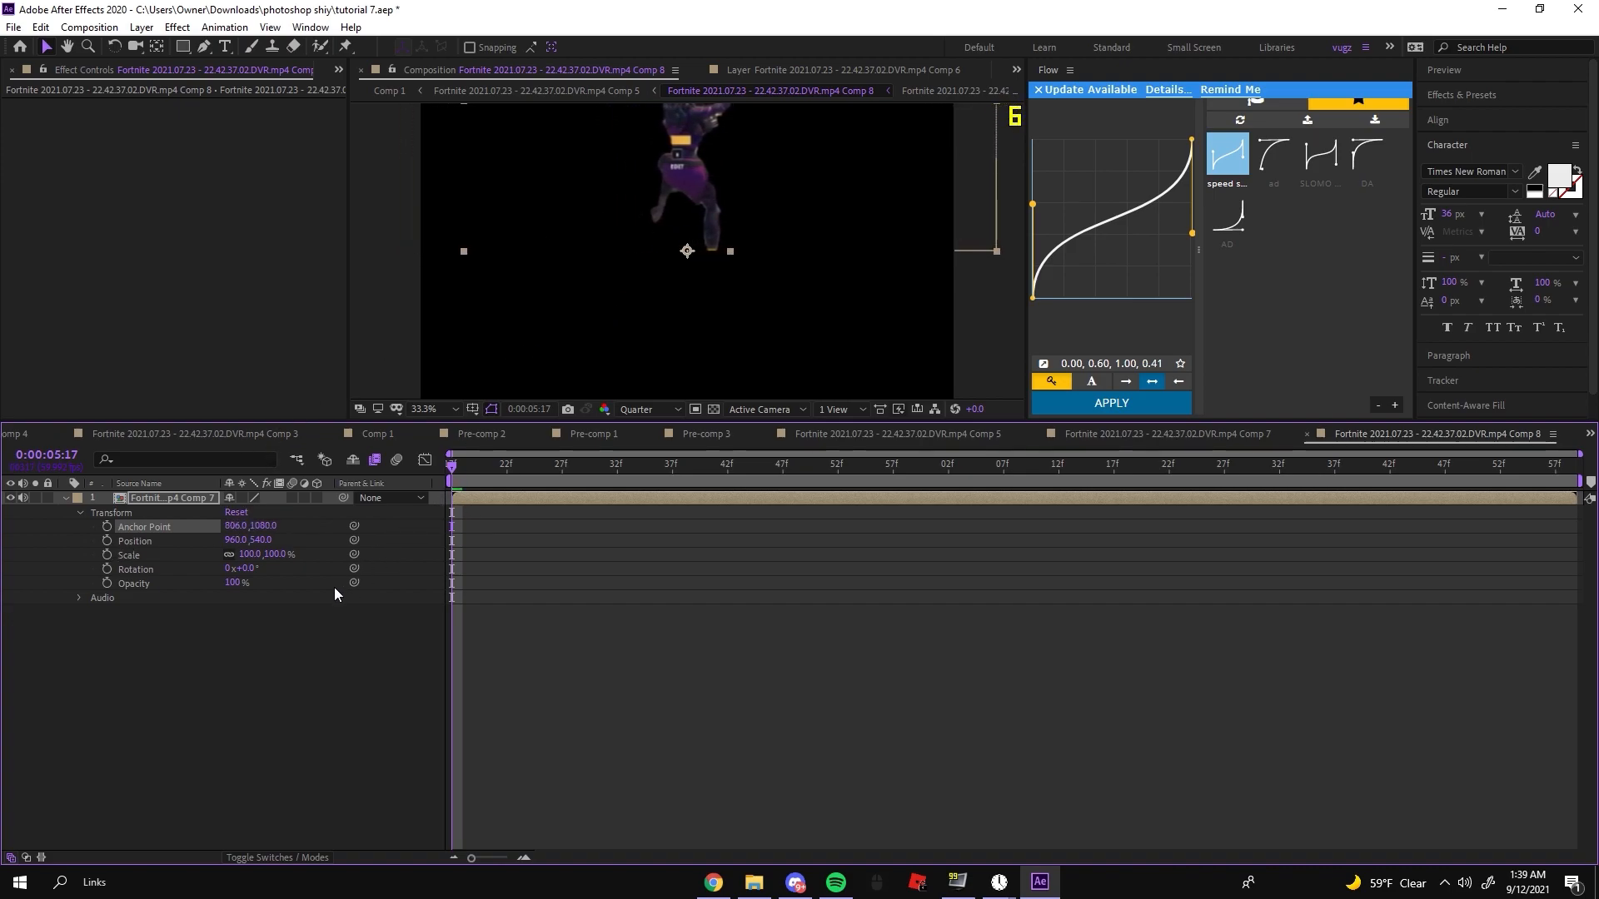
pyautogui.moveTo(241, 527); pyautogui.dragTo(225, 533)
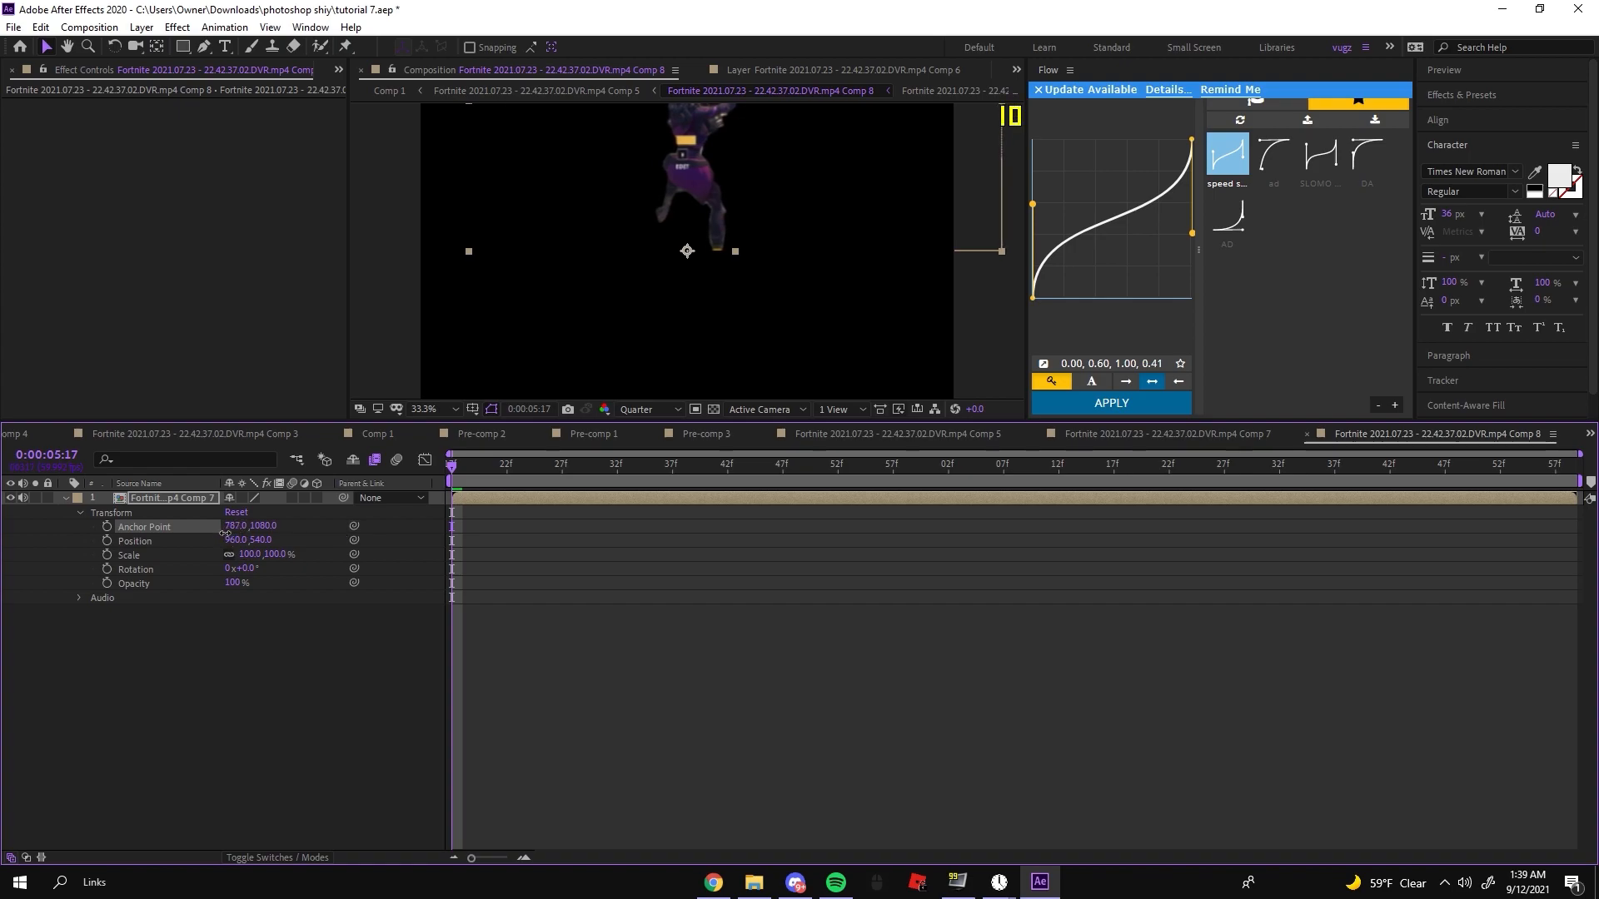
# Step: Set the layer's Position to 787, 1080 to match its Anchor Point
pyautogui.click(237, 540)
pyautogui.write('787')
pyautogui.press('Return')
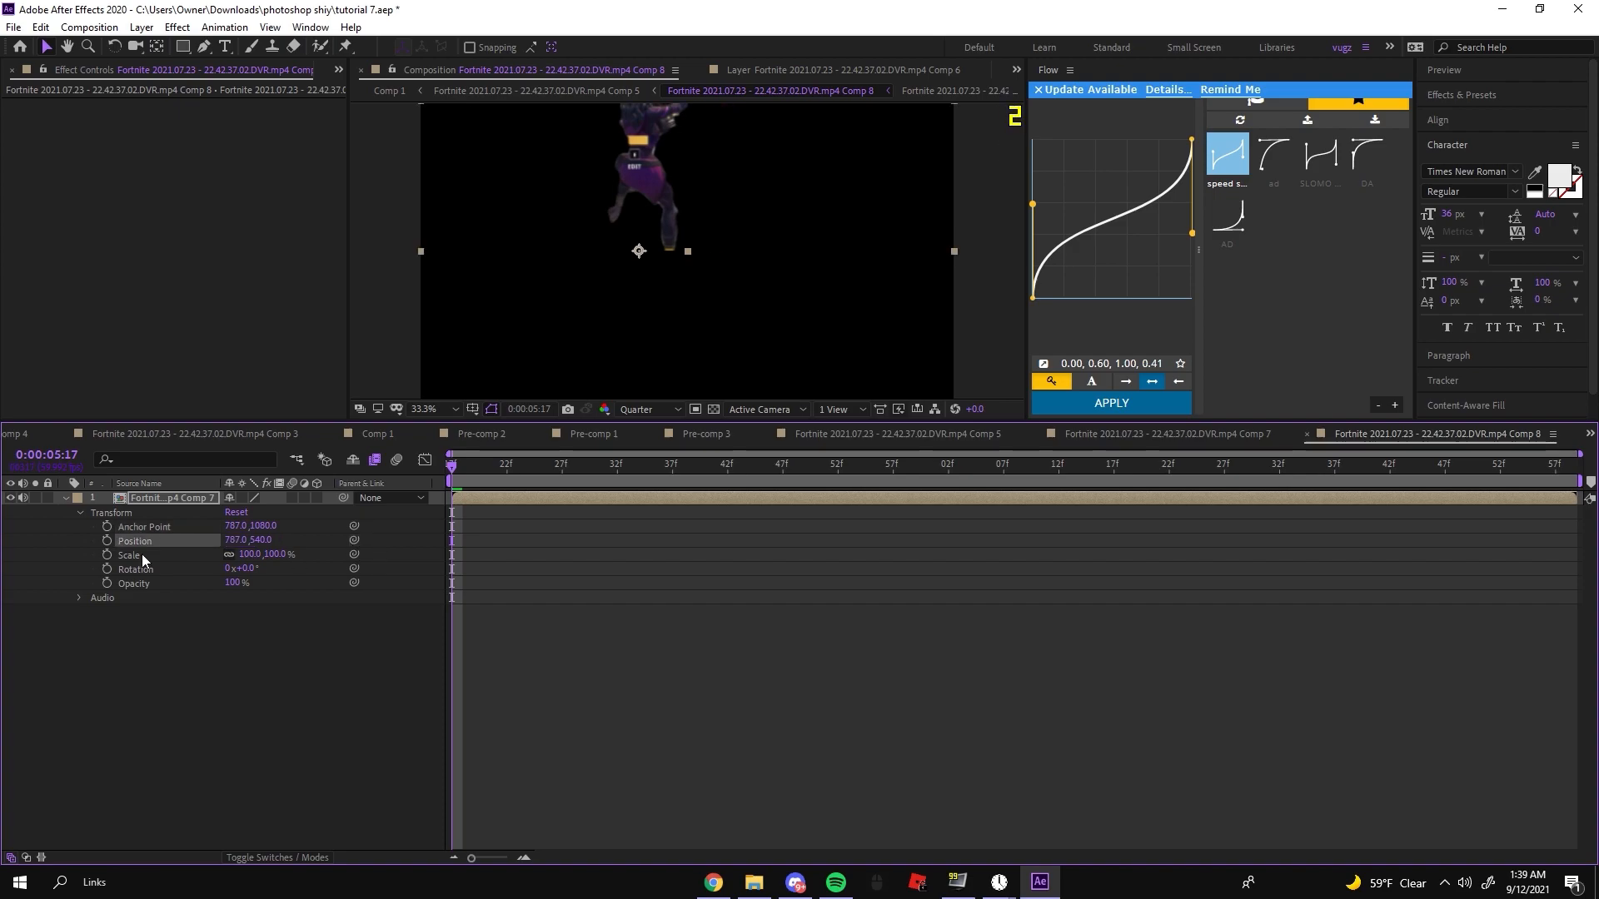
pyautogui.click(263, 539)
pyautogui.write('1080')
pyautogui.press('Return')
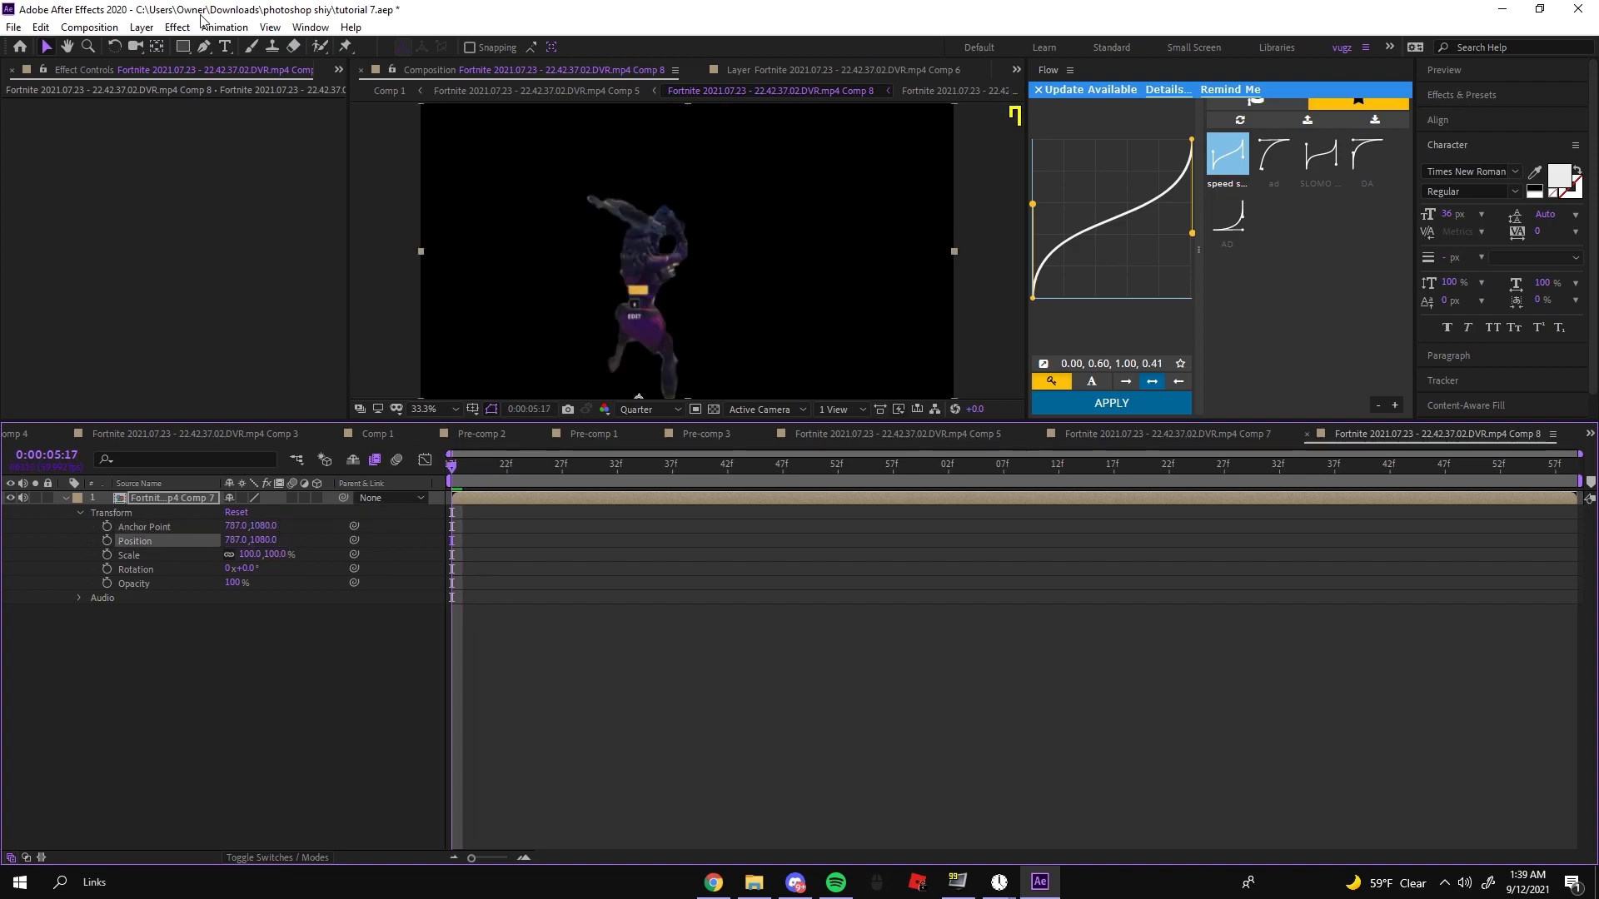
pyautogui.click(225, 27)
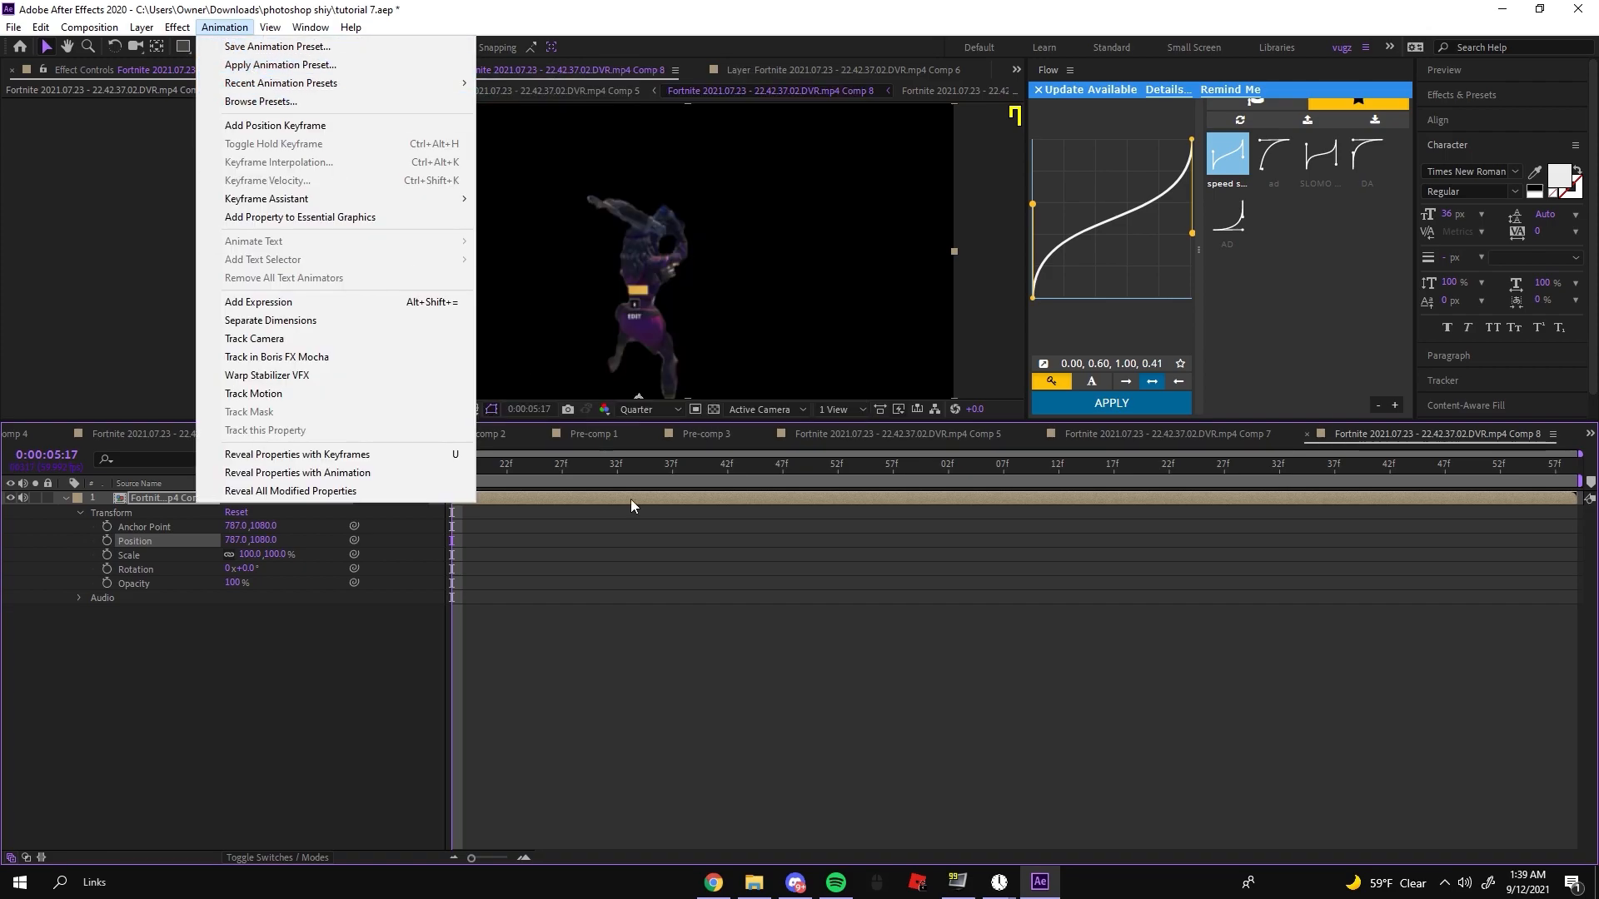
pyautogui.click(603, 453)
pyautogui.click(566, 581)
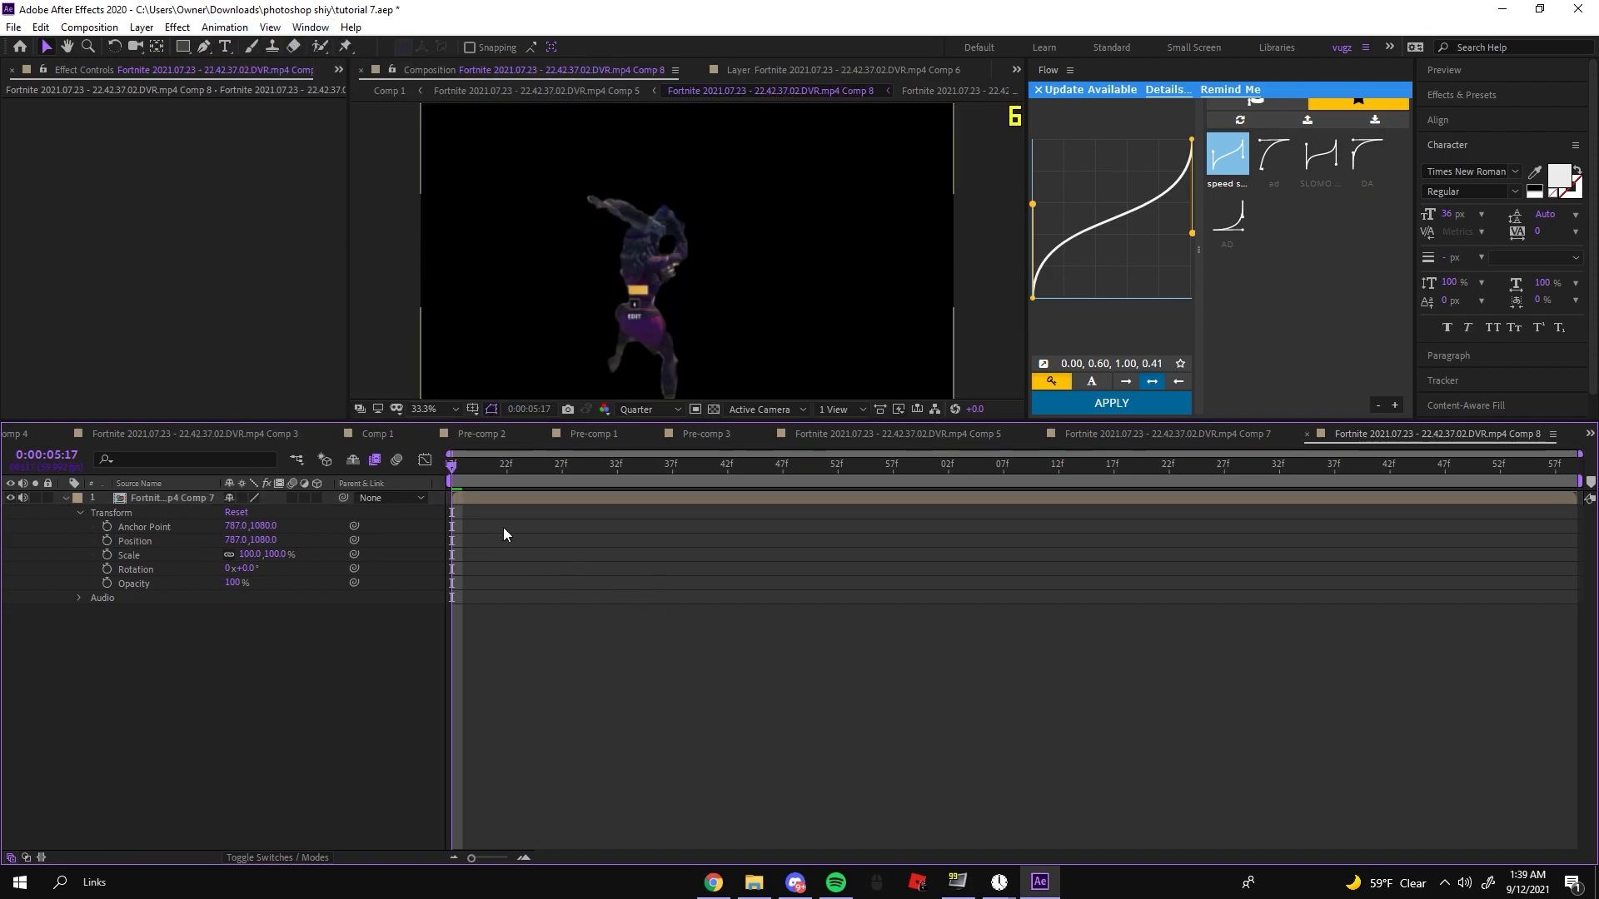
# Step: Duplicate the rotoscoped character layer and collapse its Transform properties
pyautogui.click(477, 500)
pyautogui.hotkey('ctrl', 'd')
pyautogui.click(70, 520)
pyautogui.click(66, 513)
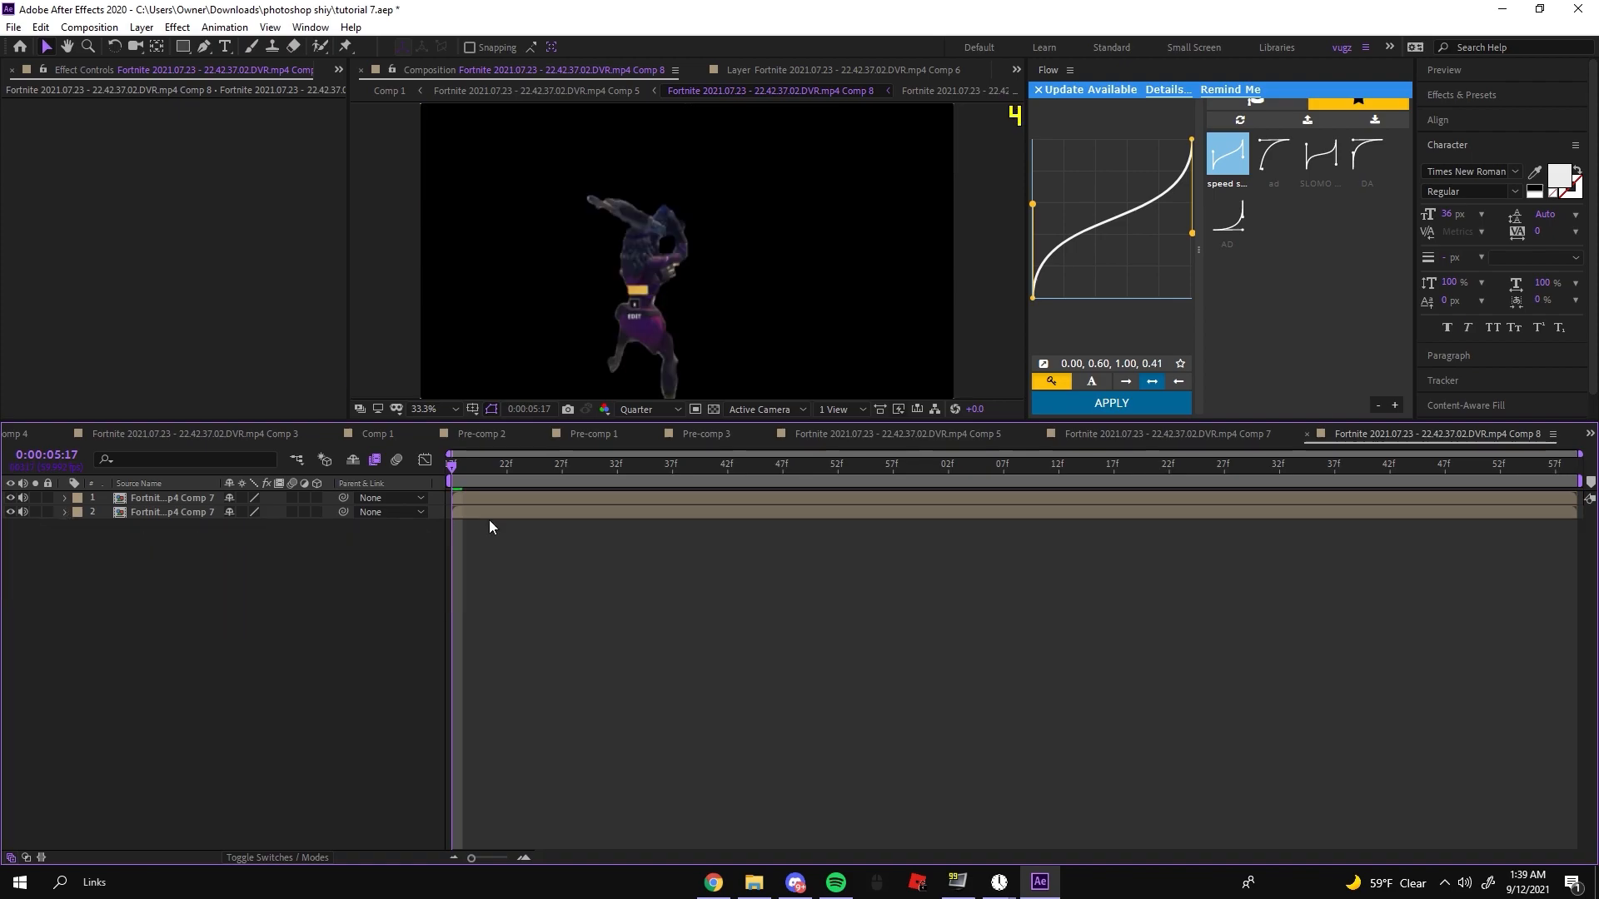
# Step: Apply the left and right "Rainbow clone overflow" animation presets to the two character layers, one preset per layer
pyautogui.click(435, 498)
pyautogui.click(225, 26)
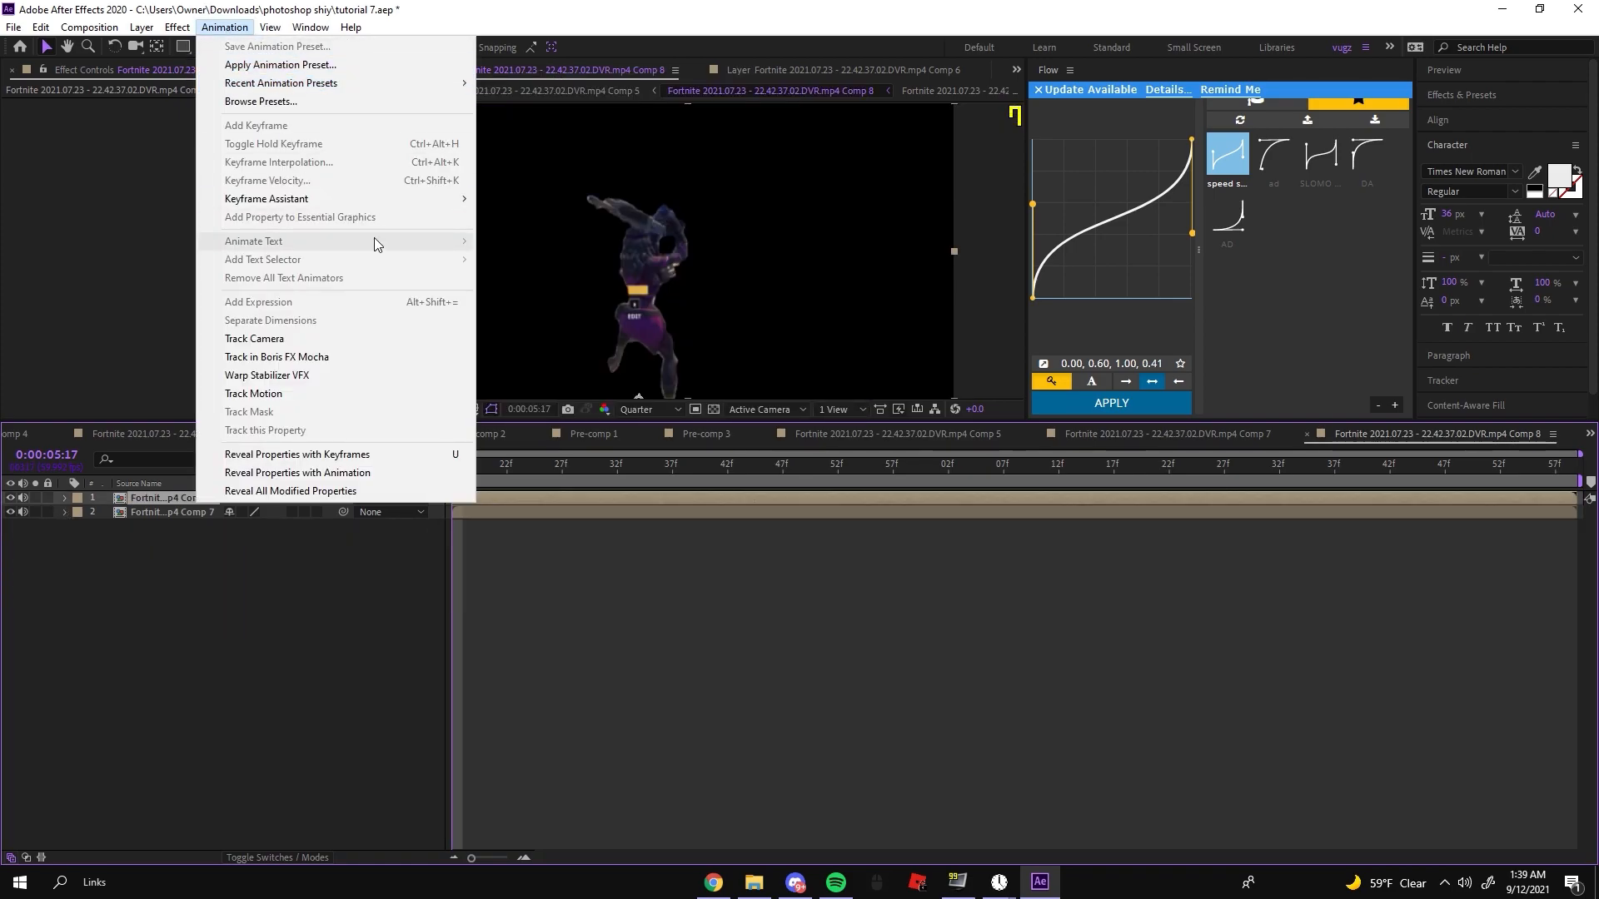
pyautogui.click(283, 64)
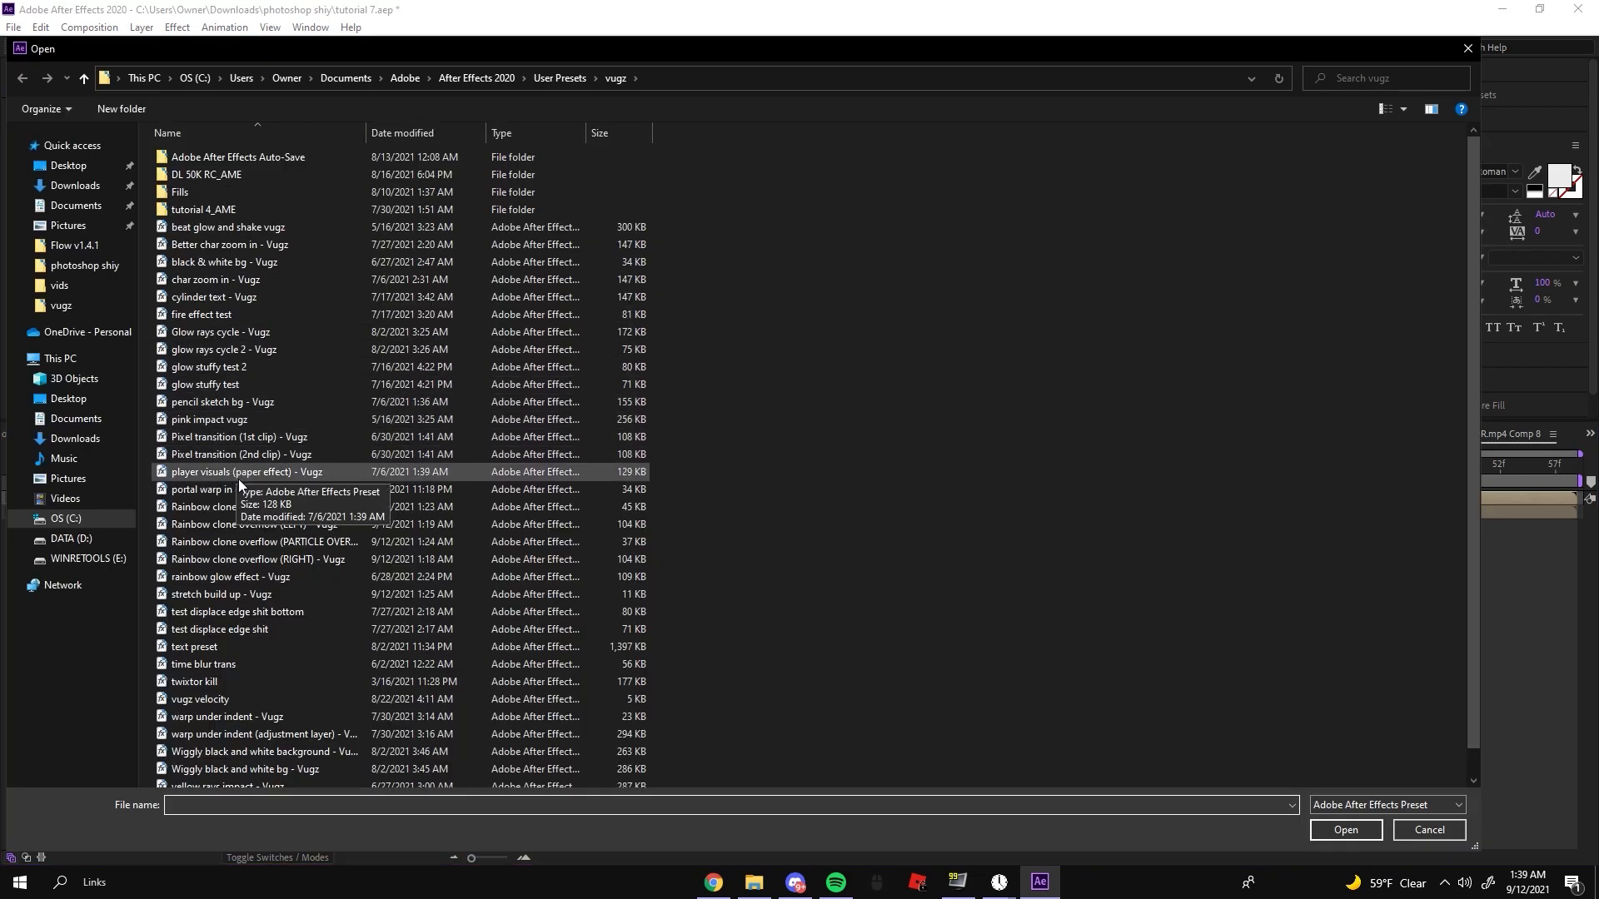
pyautogui.doubleClick(323, 538)
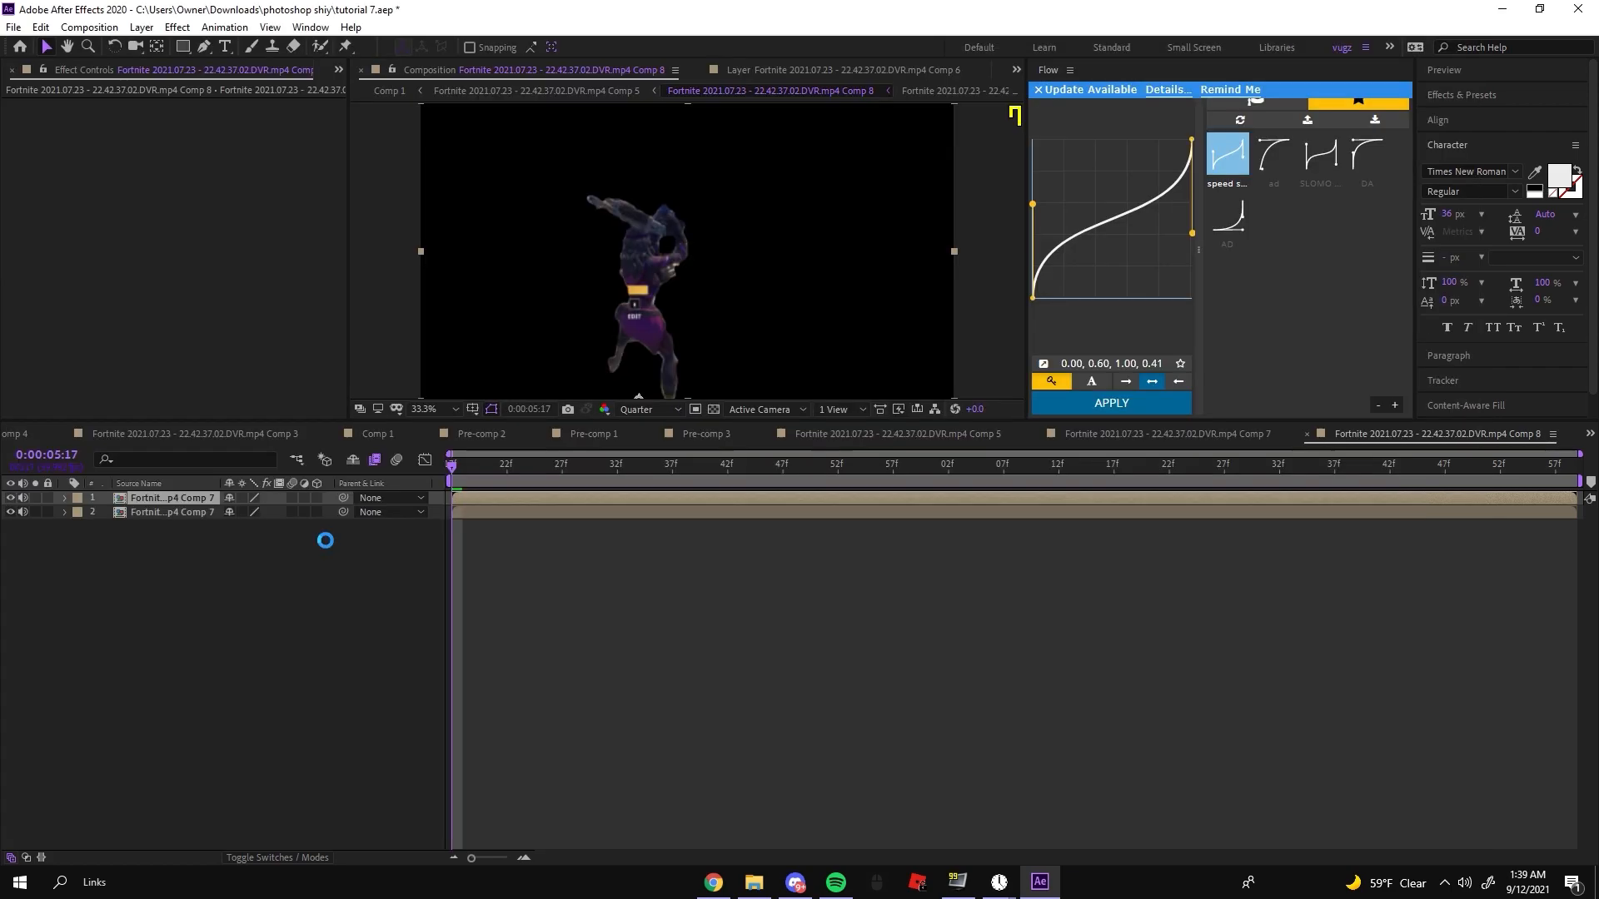
pyautogui.click(488, 513)
pyautogui.click(229, 26)
pyautogui.click(250, 64)
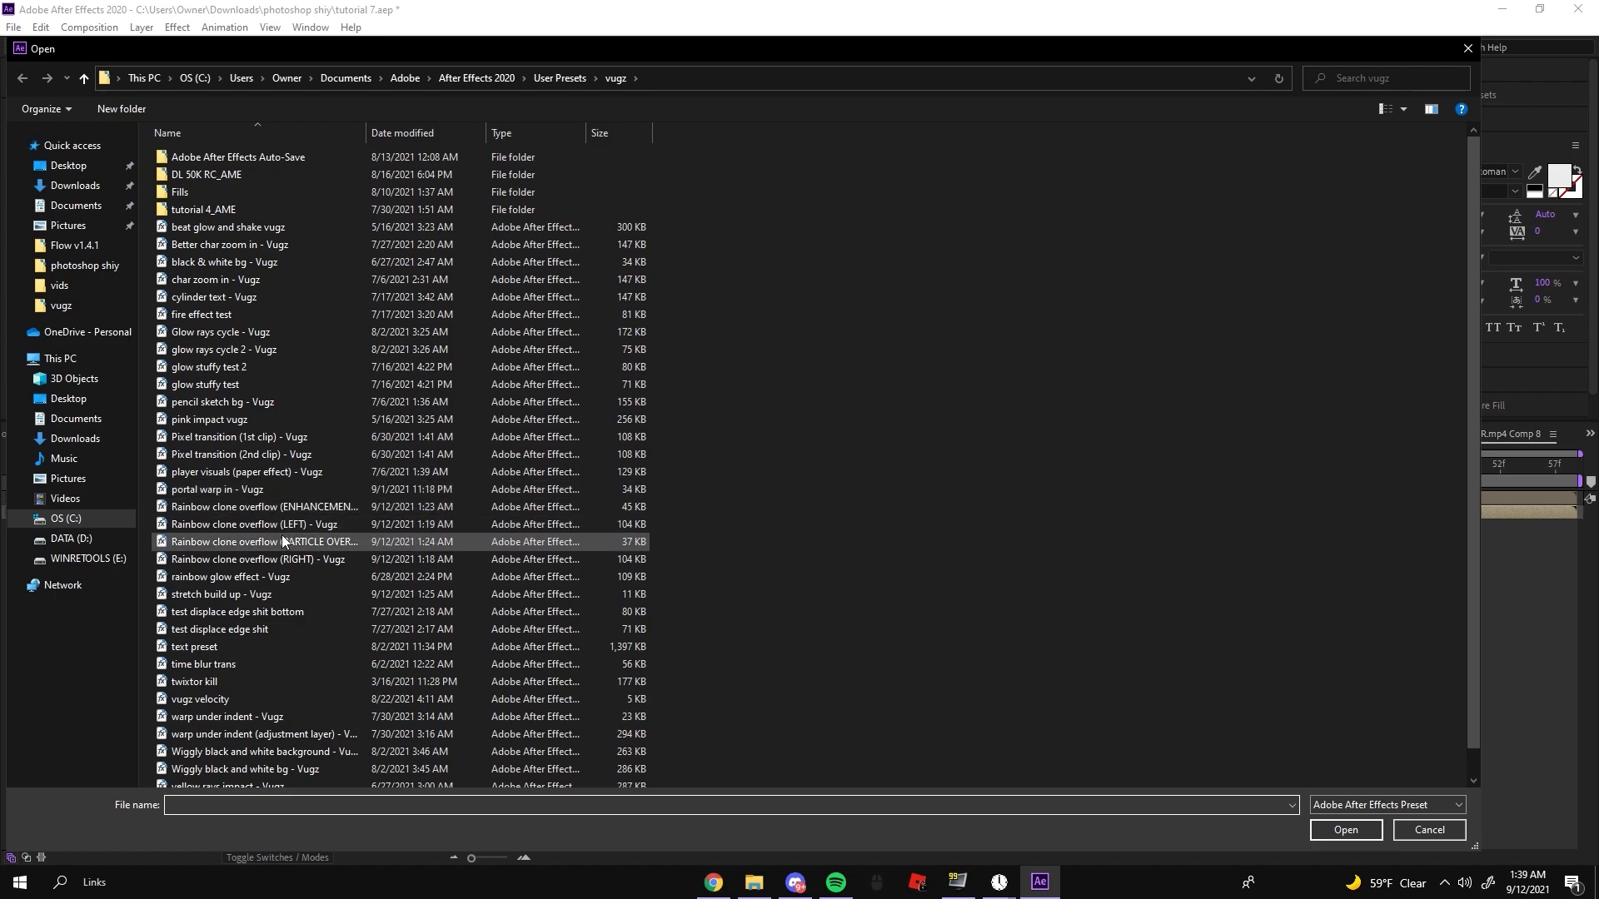
pyautogui.doubleClick(320, 542)
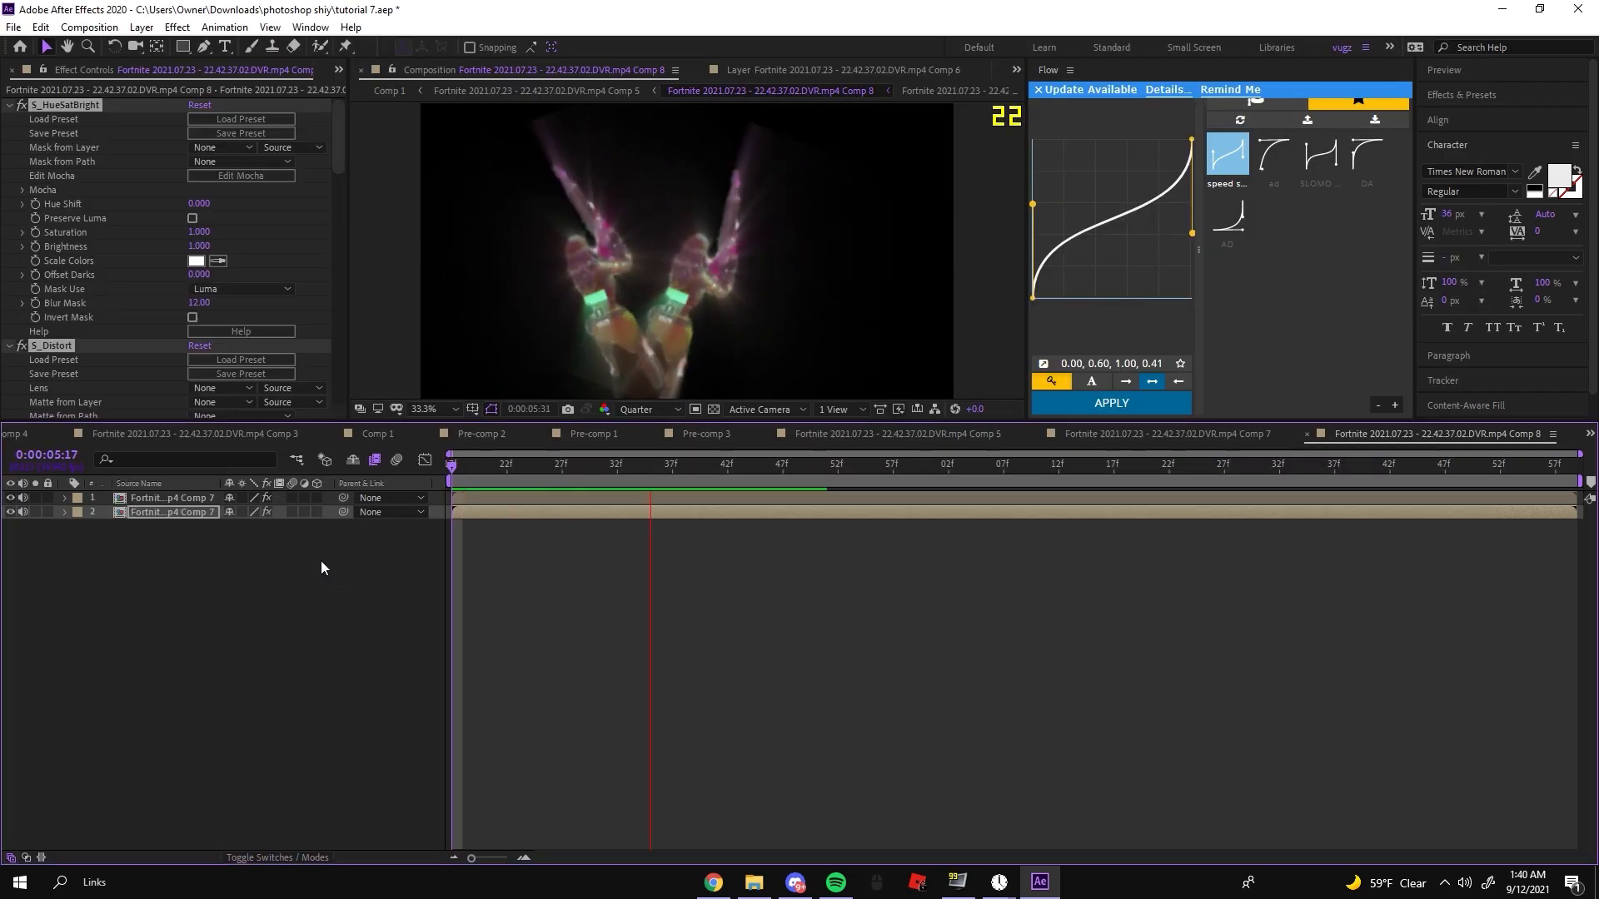
# Step: Preview the mirrored clone animation from the start of the composition and save the project
pyautogui.press('capslock')
pyautogui.press('capslock')
pyautogui.moveTo(741, 521); pyautogui.dragTo(498, 482)
pyautogui.press('capslock')
pyautogui.press('capslock')
pyautogui.hotkey('ctrl', 'z')
pyautogui.press('space')
pyautogui.press('capslock')
pyautogui.click(468, 472)
pyautogui.press('capslock')
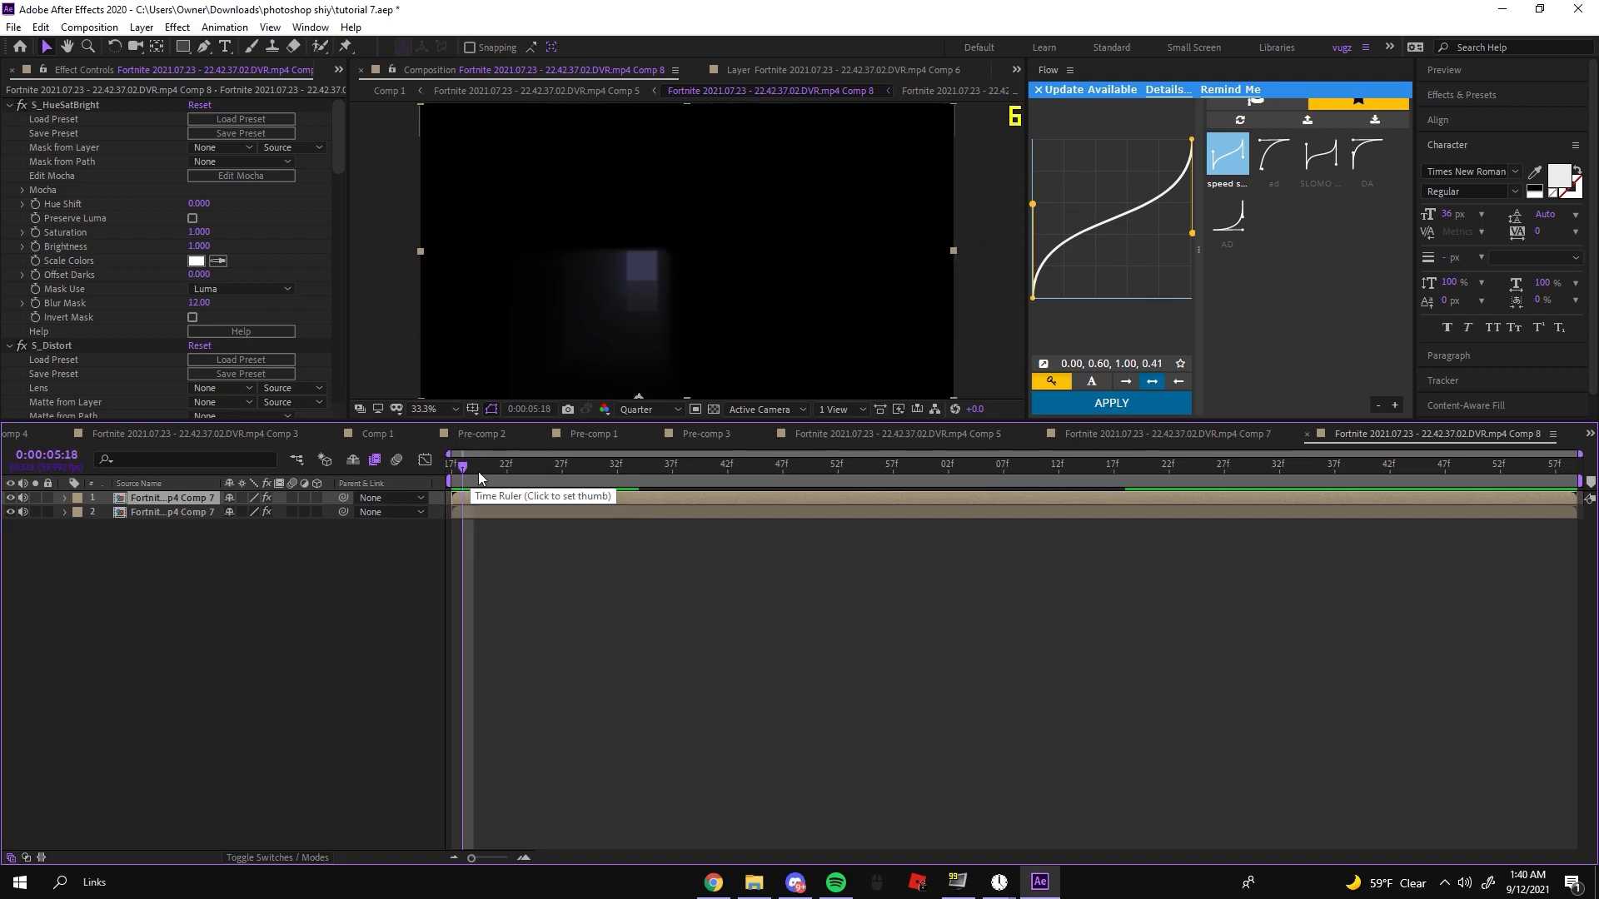
pyautogui.hotkey('ctrl', 's')
# Step: Return to the parent composition and pre-compose the Comp 8 layer, moving all attributes into the new composition
pyautogui.click(483, 91)
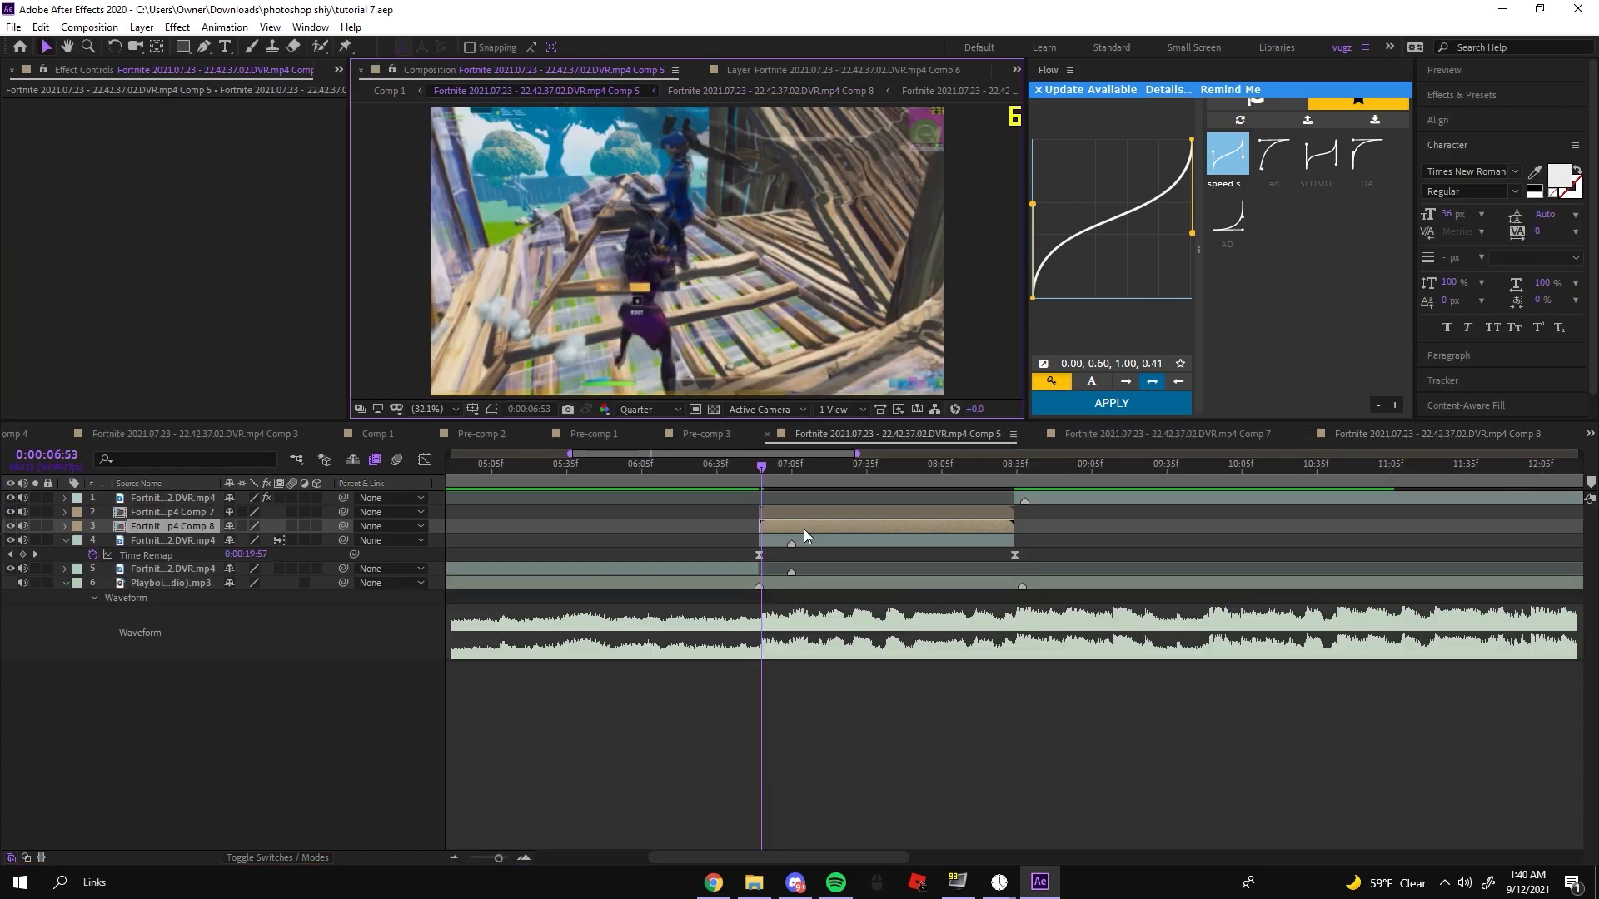
pyautogui.rightClick(804, 529)
pyautogui.click(863, 456)
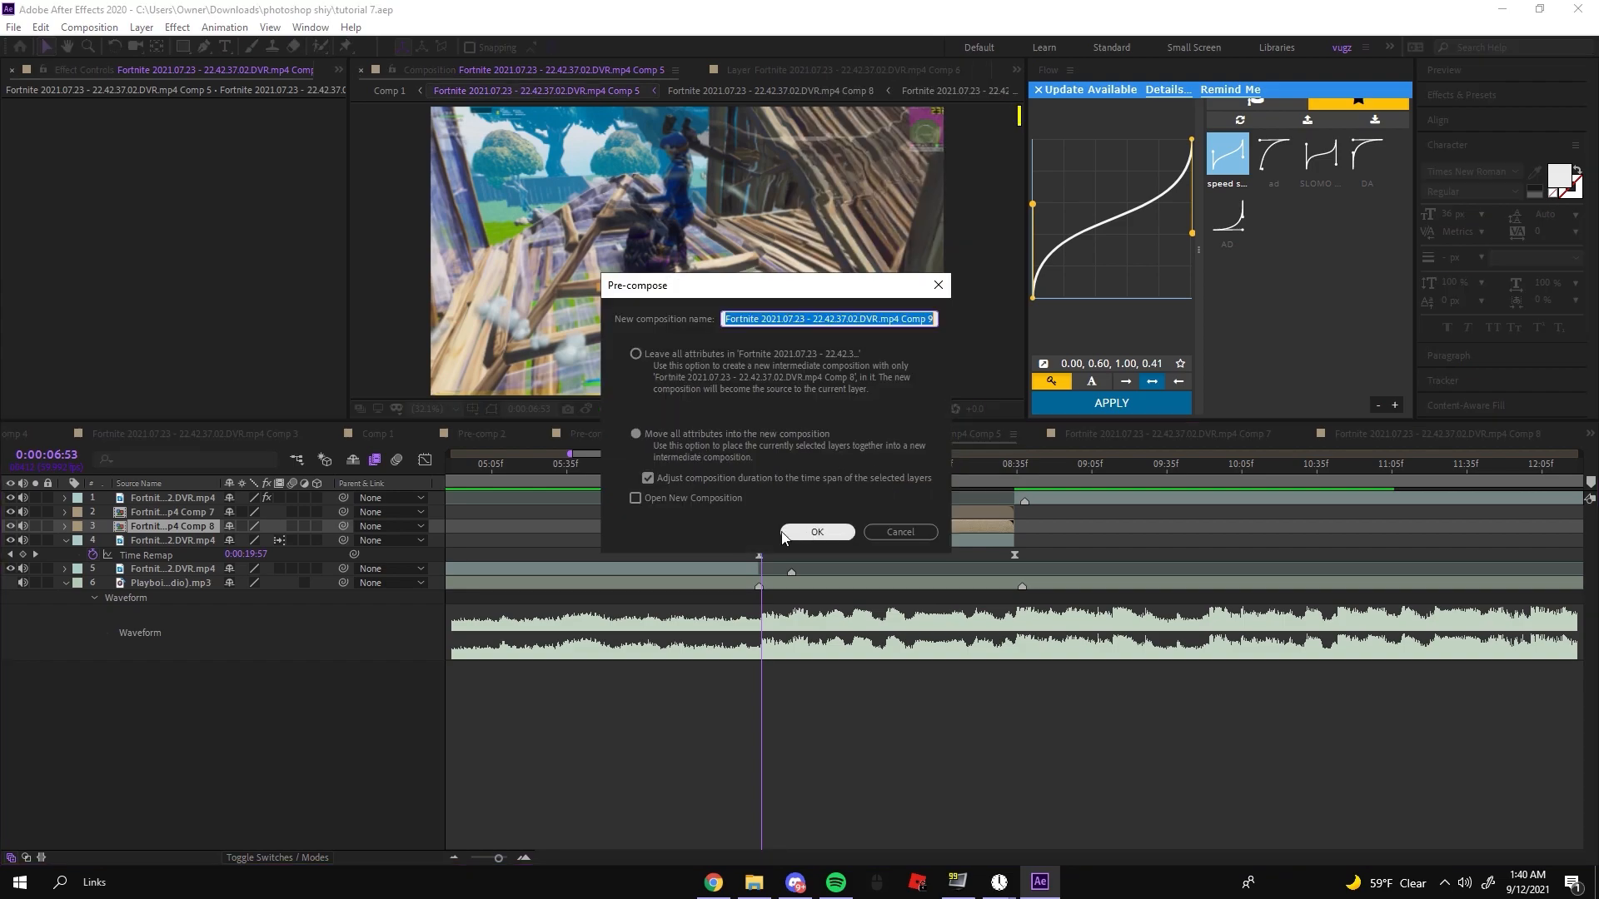
pyautogui.click(828, 538)
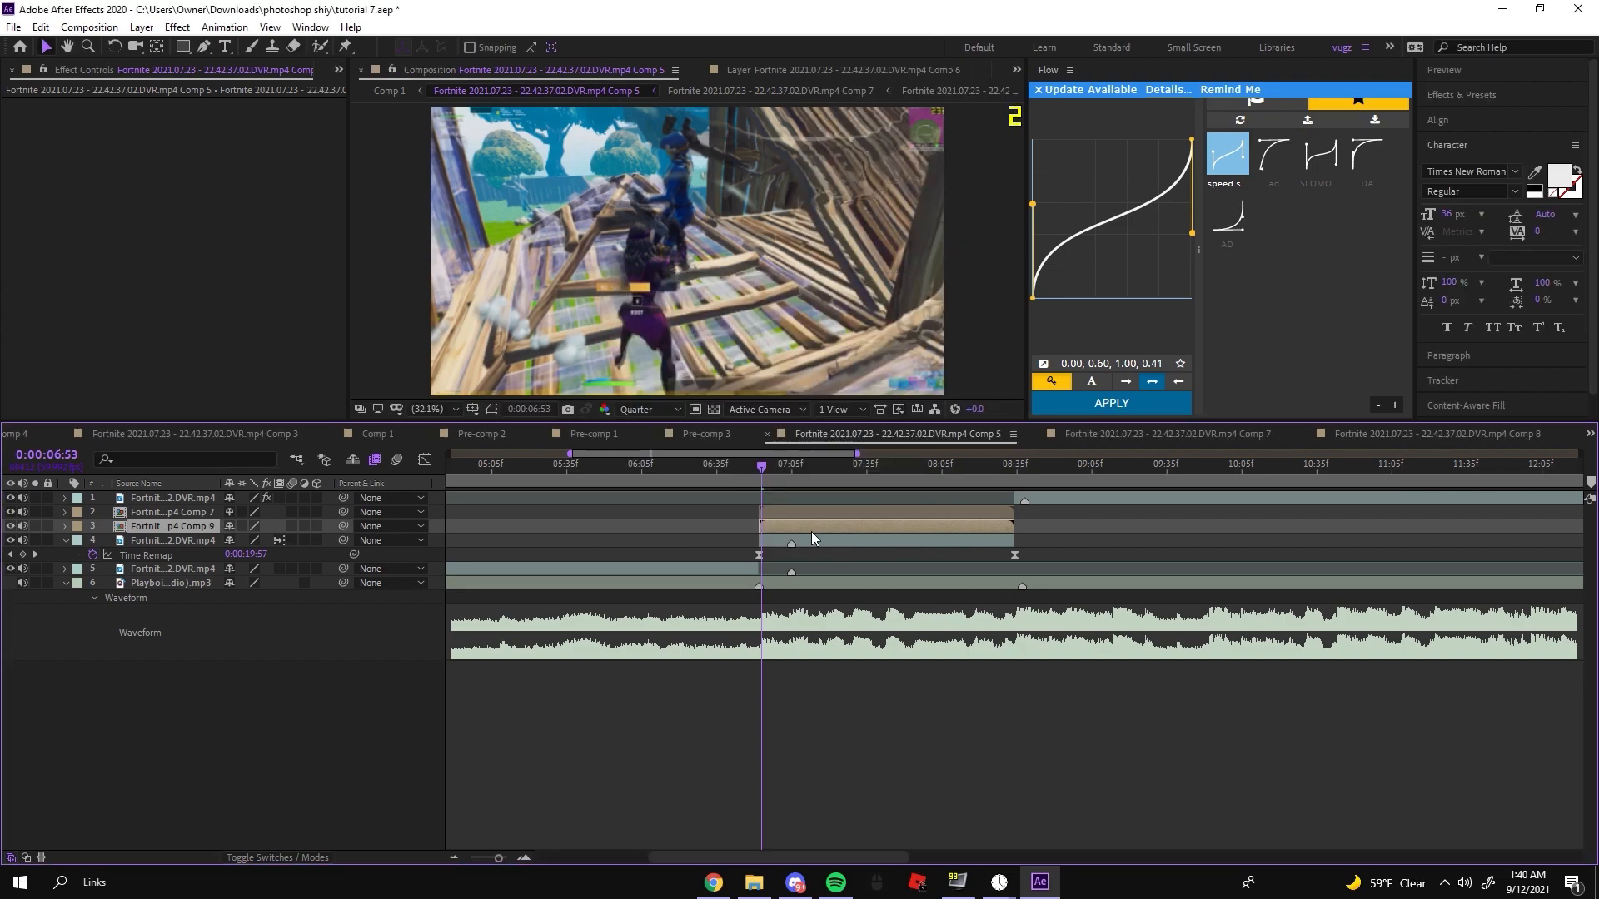
# Step: Open the Comp 9 pre-composition and add a marker to its layer at 0:00:05:32
pyautogui.doubleClick(813, 527)
pyautogui.click(522, 497)
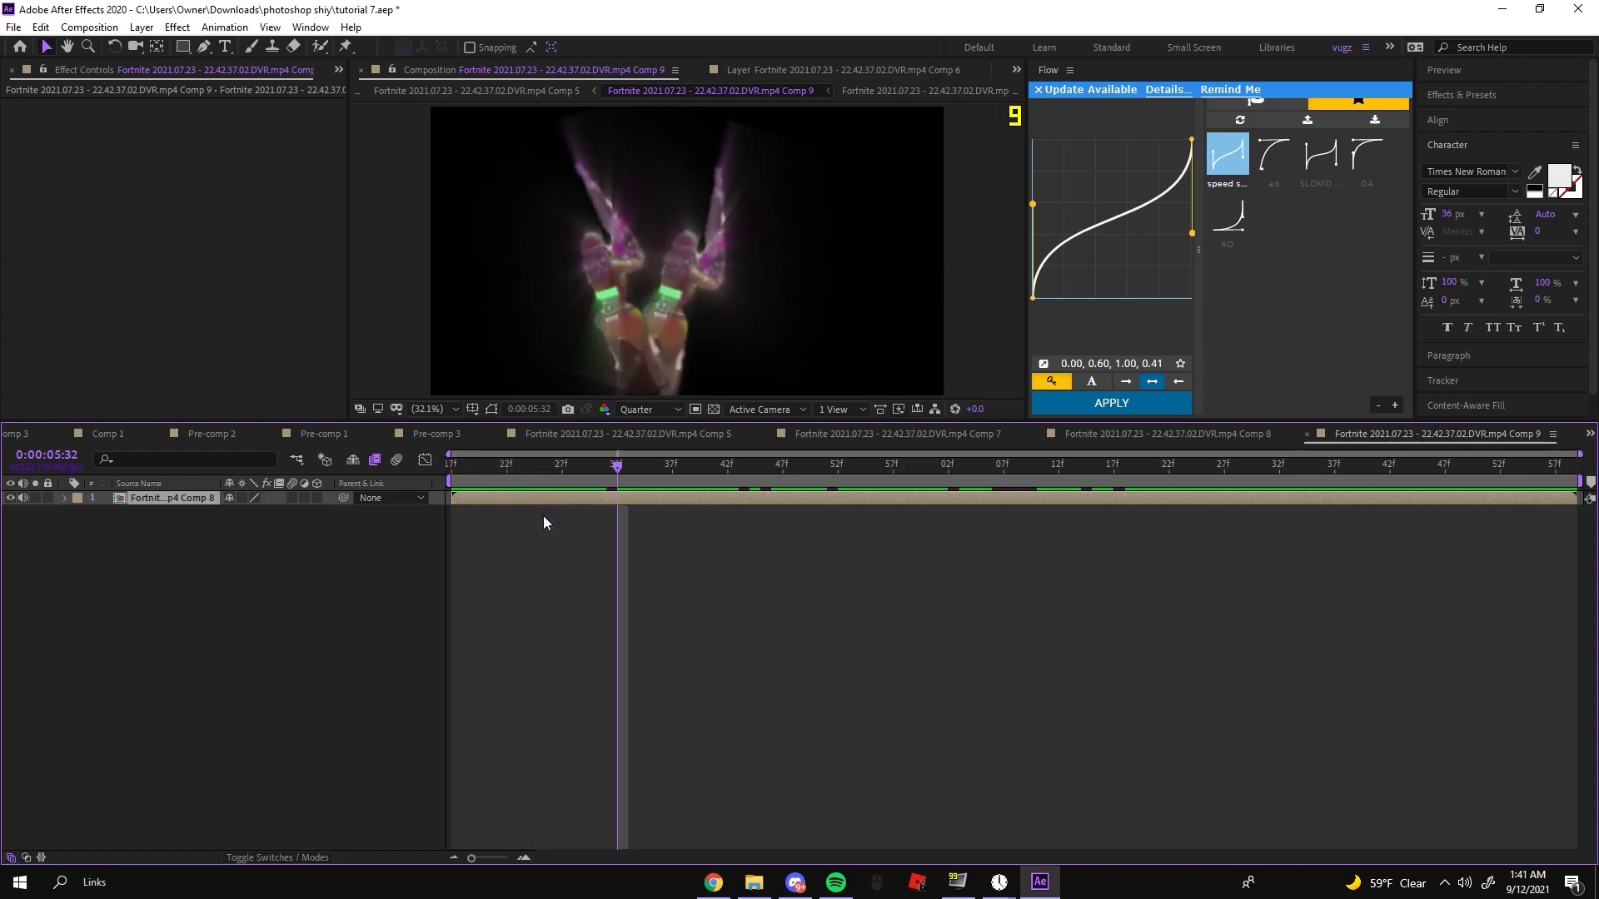
pyautogui.press('KP_Multiply')
# Step: Duplicate the marked clone layer until the composition holds six copies
pyautogui.hotkey('ctrl', 'd')
pyautogui.hotkey('ctrl', 'd')
pyautogui.hotkey('ctrl', 'd')
pyautogui.hotkey('ctrl', 'd')
pyautogui.hotkey('ctrl', 'd')
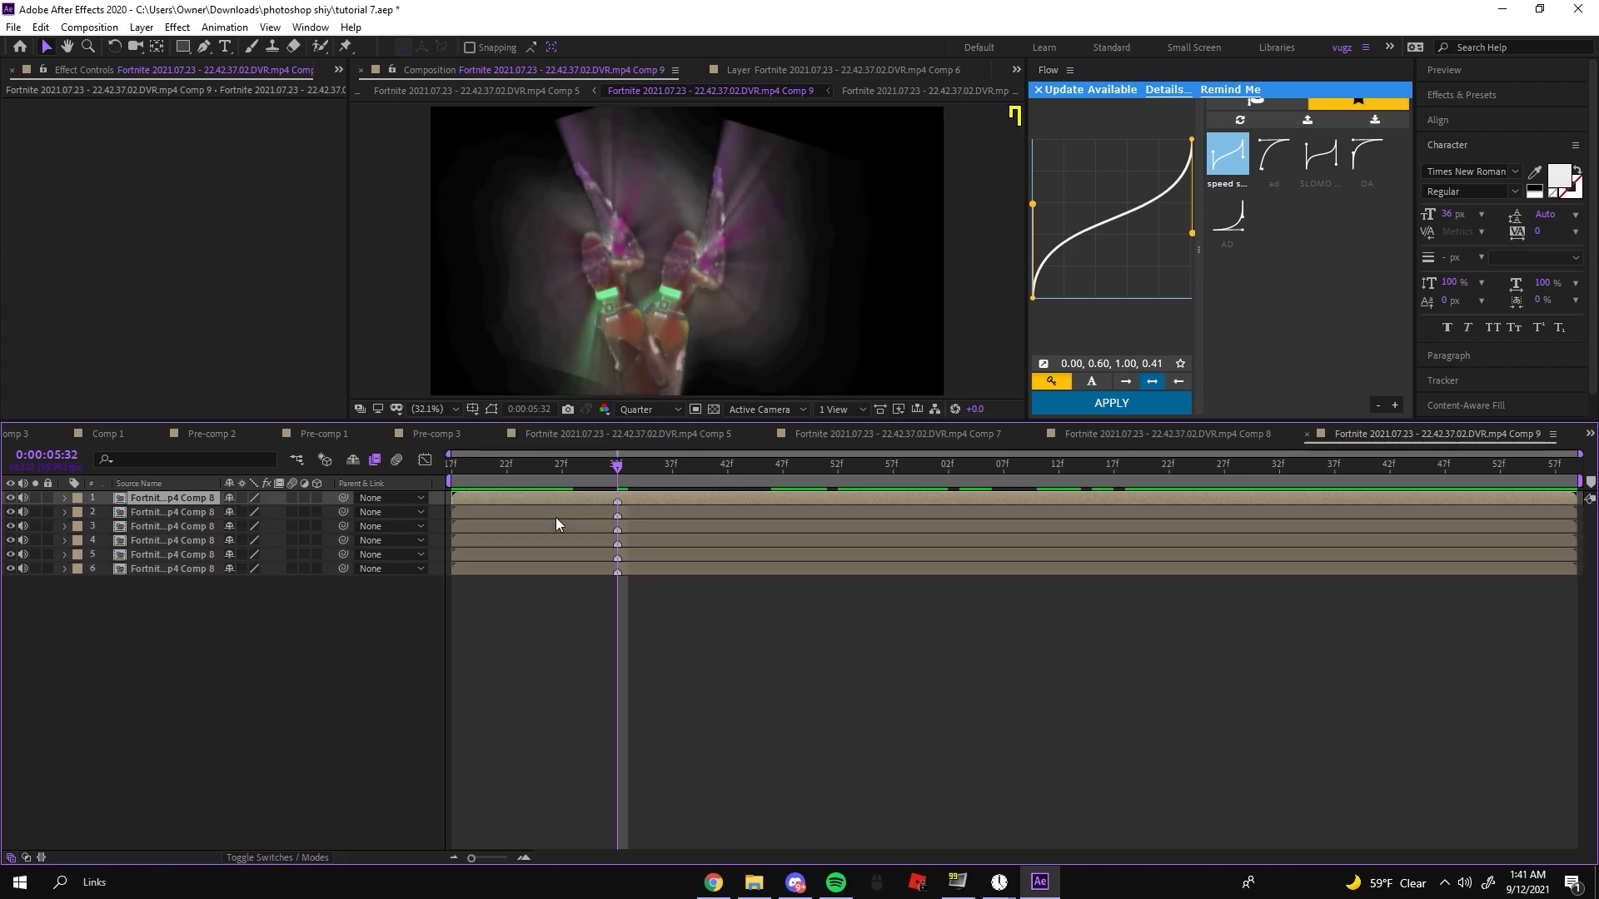
pyautogui.hotkey('ctrl', 'z')
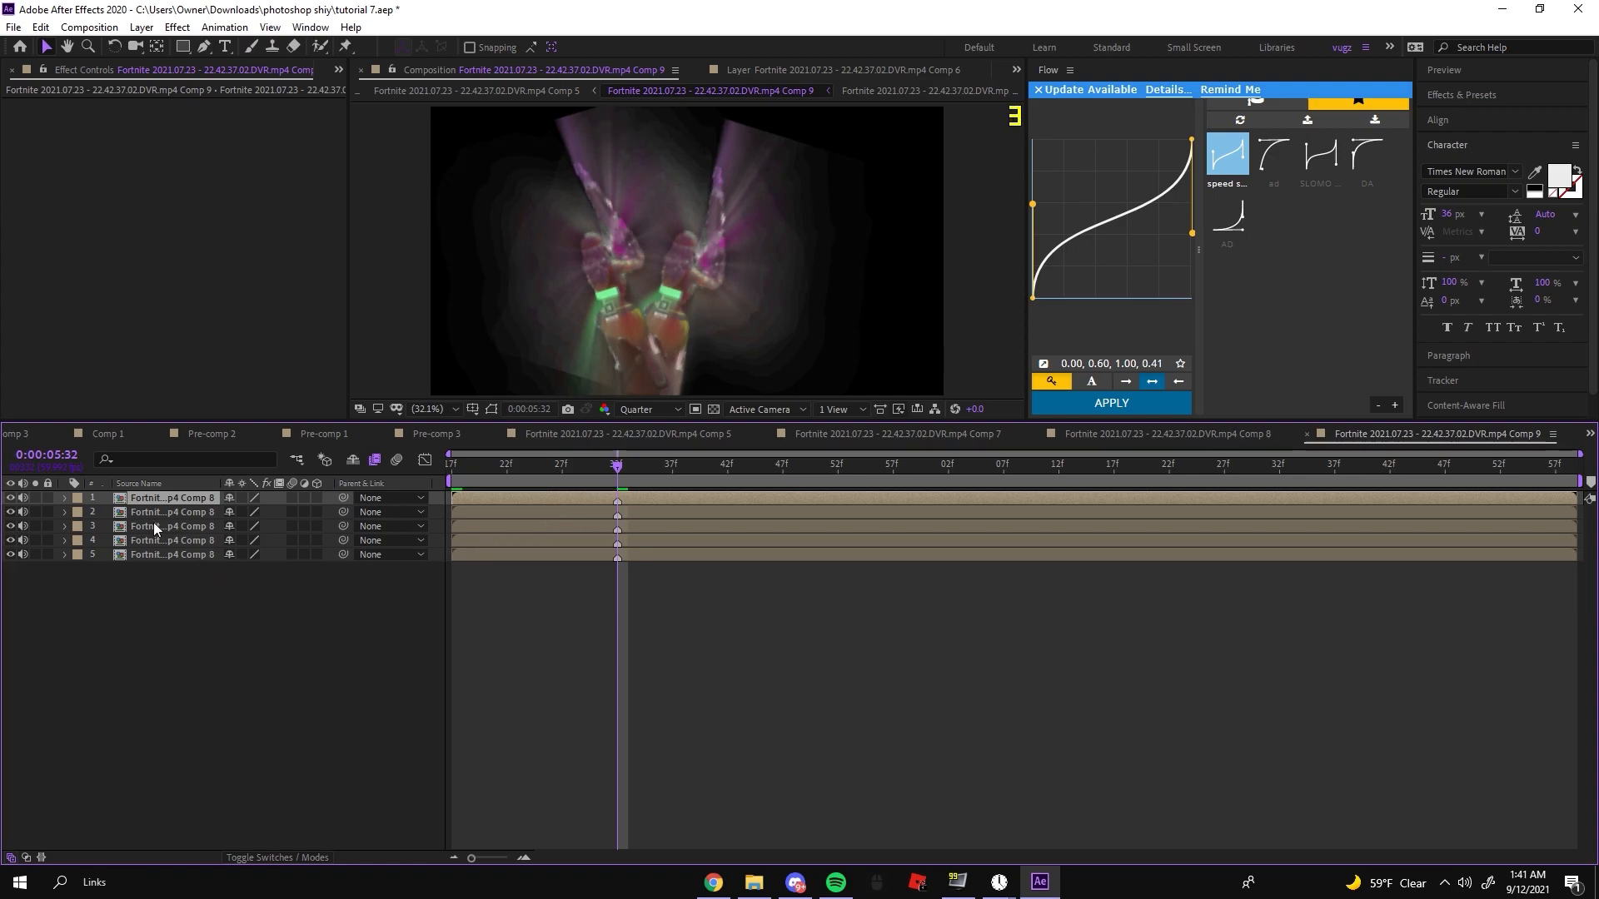
pyautogui.hotkey('ctrl', 'd')
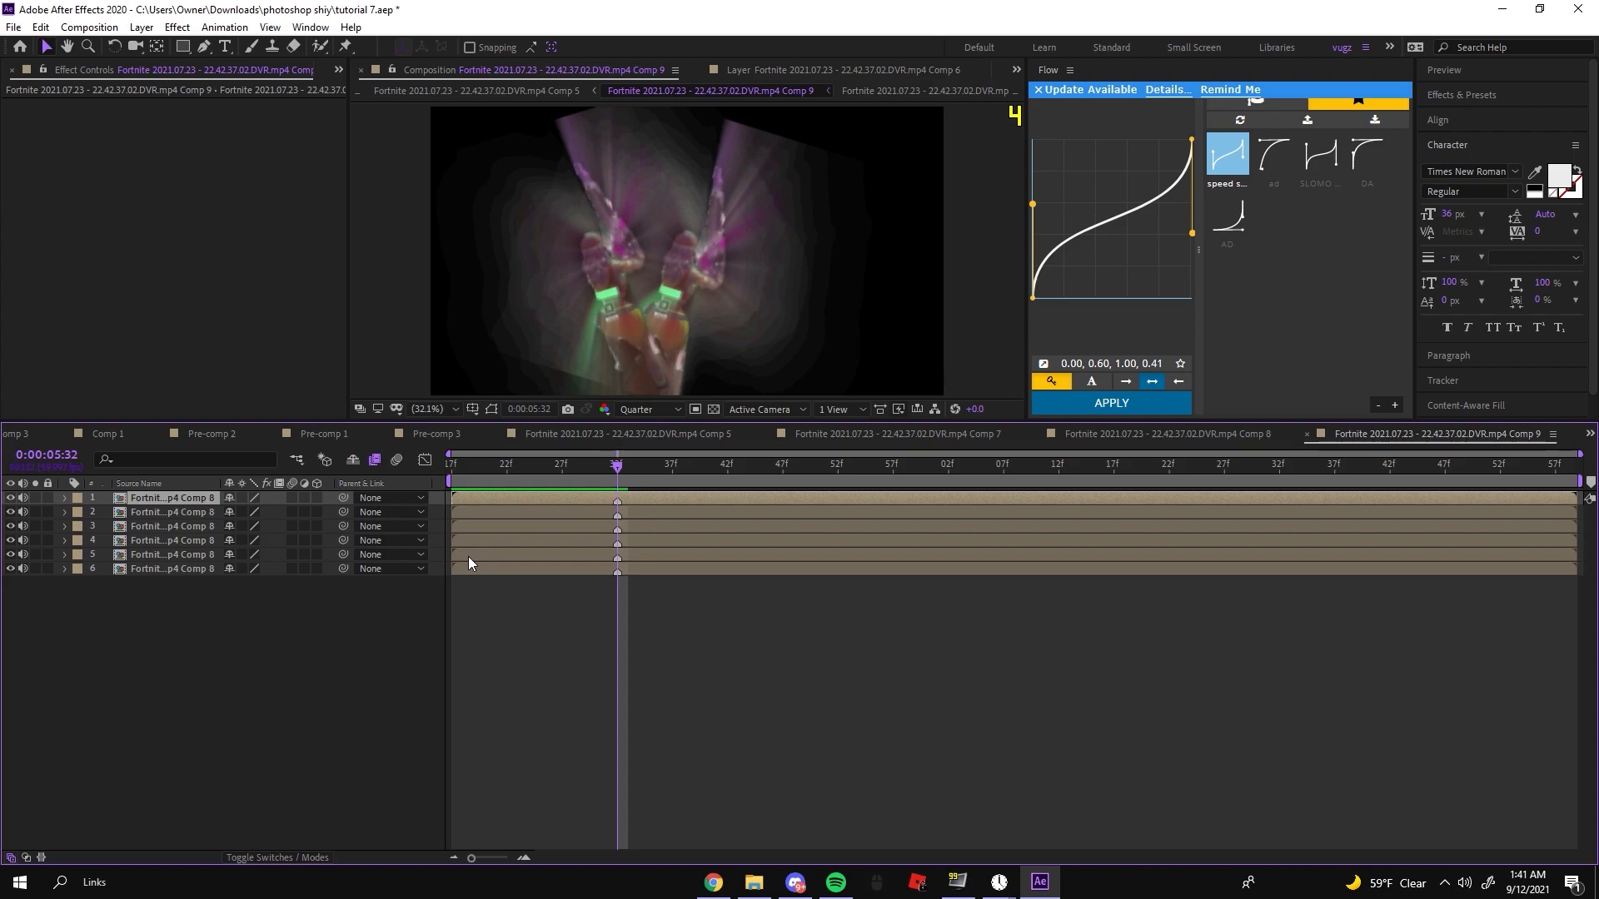
# Step: Stagger the five upper copies in time so each one starts at the marker of the layer beneath it
pyautogui.click(468, 554)
pyautogui.moveTo(469, 555); pyautogui.dragTo(624, 571)
pyautogui.press('capslock')
pyautogui.press('capslock')
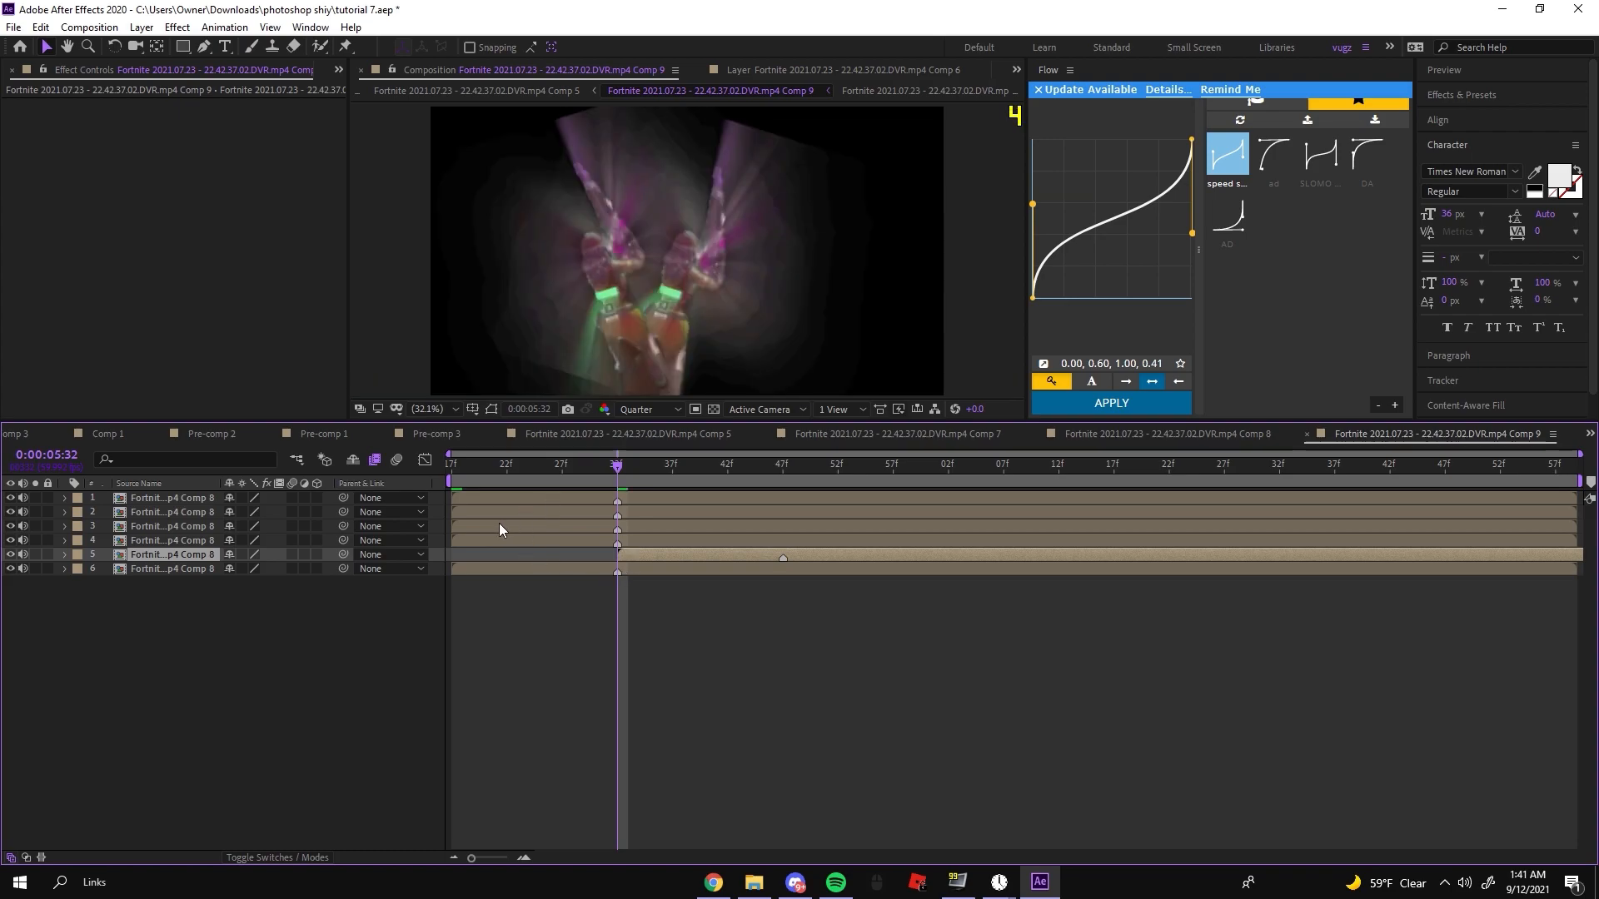
pyautogui.moveTo(466, 541); pyautogui.dragTo(718, 549)
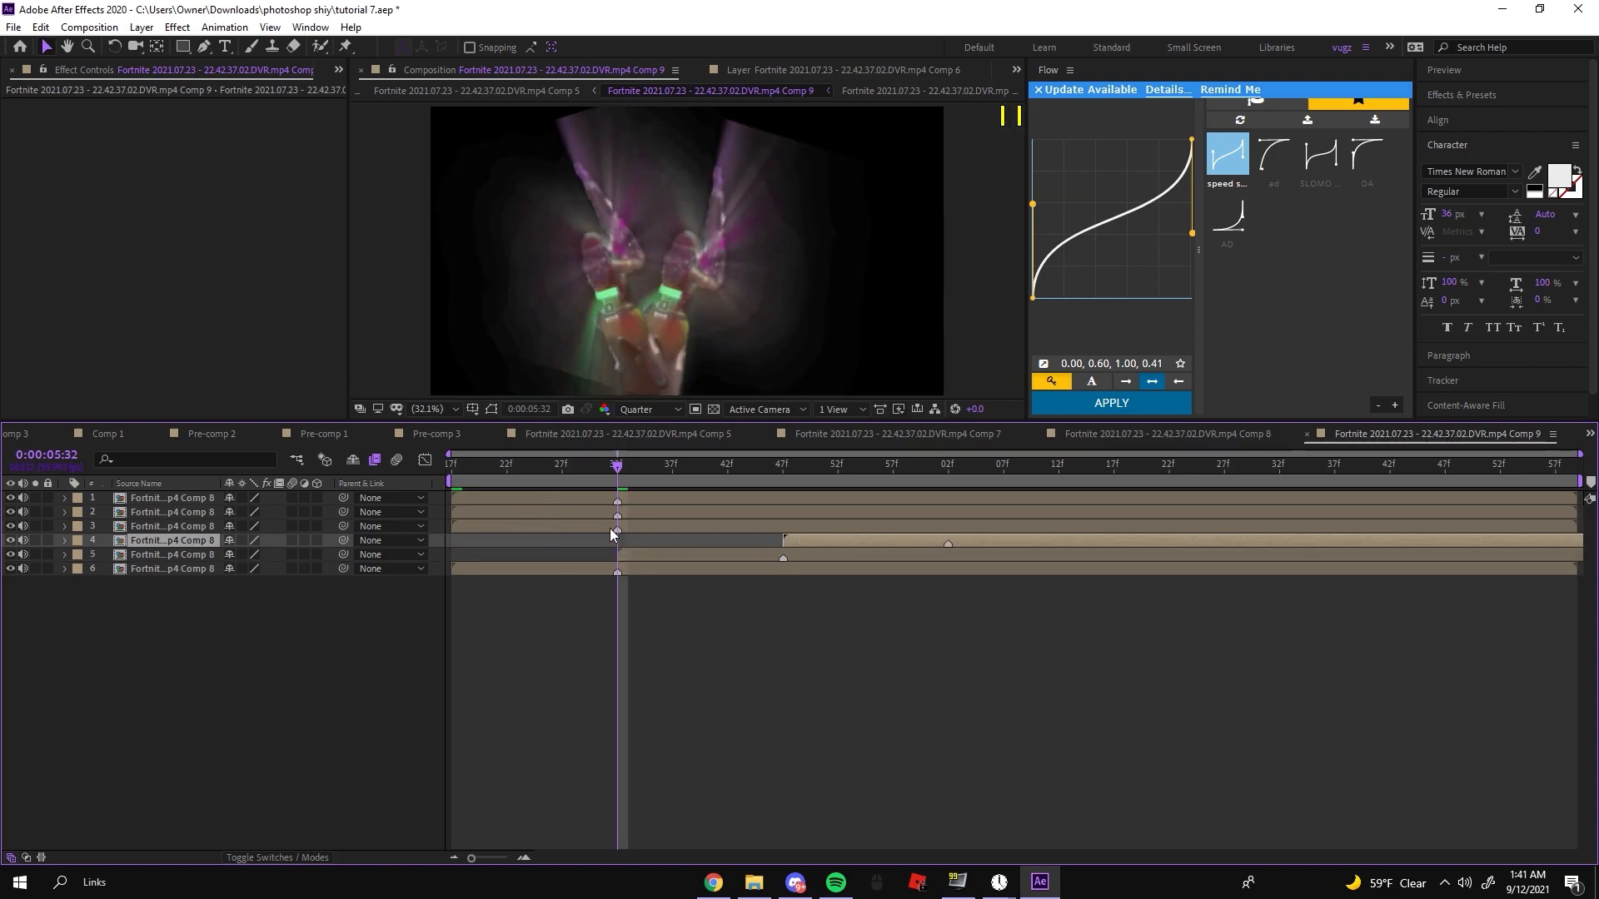
pyautogui.moveTo(543, 521); pyautogui.dragTo(1031, 535)
pyautogui.click(638, 558)
pyautogui.click(635, 578)
pyautogui.moveTo(507, 515); pyautogui.dragTo(987, 532)
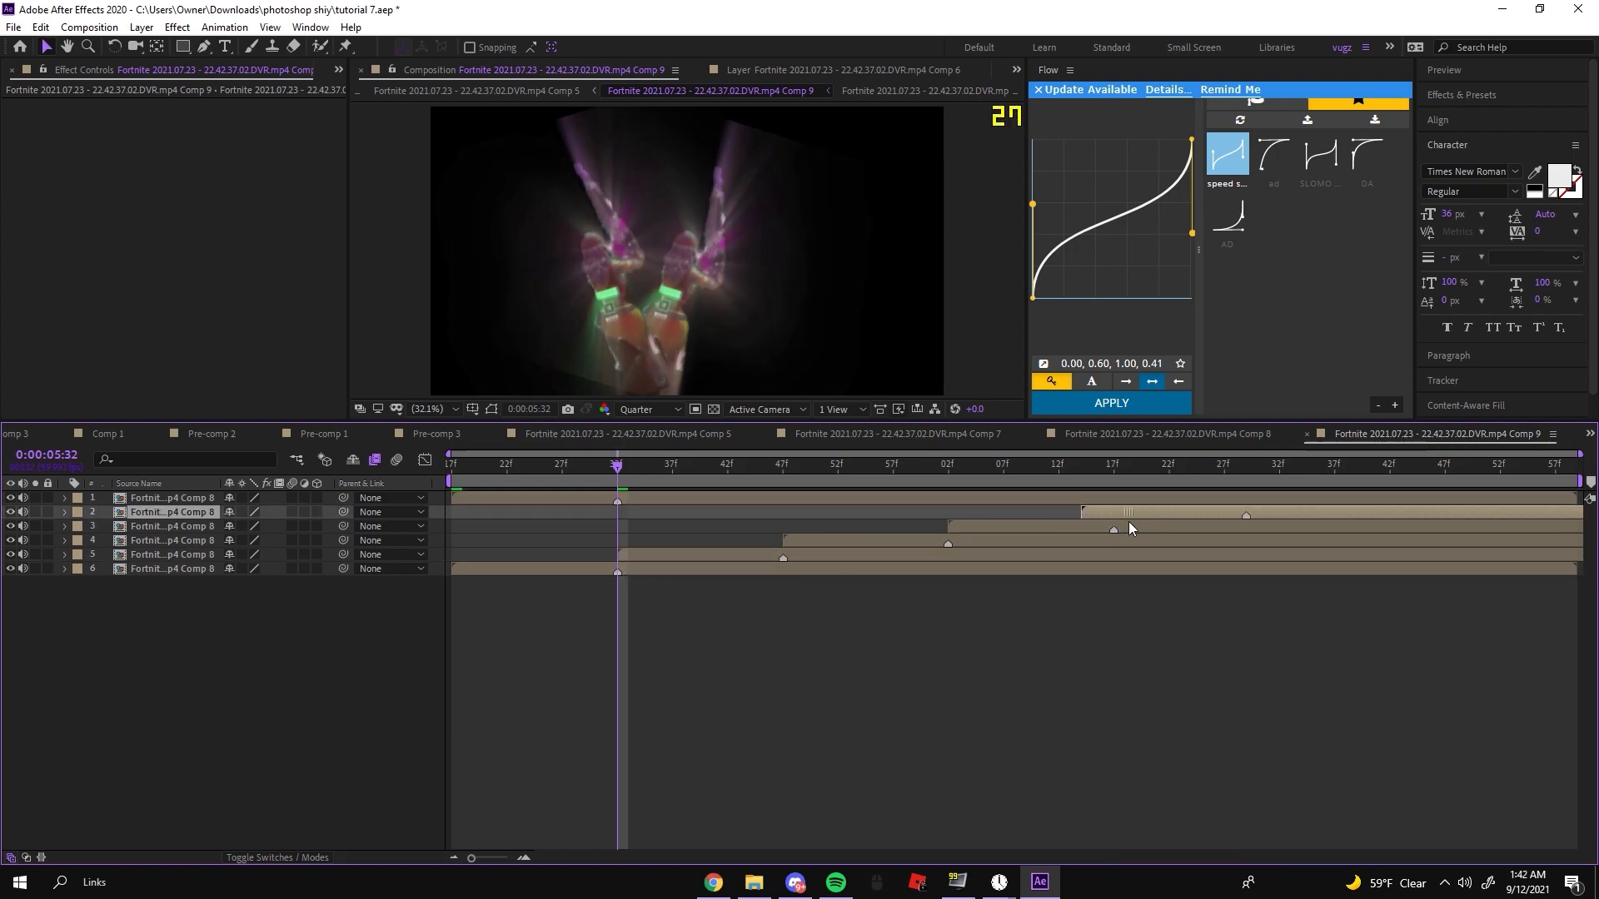
pyautogui.moveTo(528, 501); pyautogui.dragTo(1344, 509)
# Step: Go back to the start of the composition and preview the staggered clone layers
pyautogui.press('pageup')
pyautogui.press('pageup')
pyautogui.press('pageup')
pyautogui.press('pageup')
pyautogui.press('pageup')
pyautogui.press('pageup')
pyautogui.press('pageup')
pyautogui.press('pageup')
pyautogui.press('pageup')
pyautogui.press('pageup')
pyautogui.press('pageup')
pyautogui.press('pageup')
pyautogui.press('pageup')
pyautogui.press('pageup')
pyautogui.press('pageup')
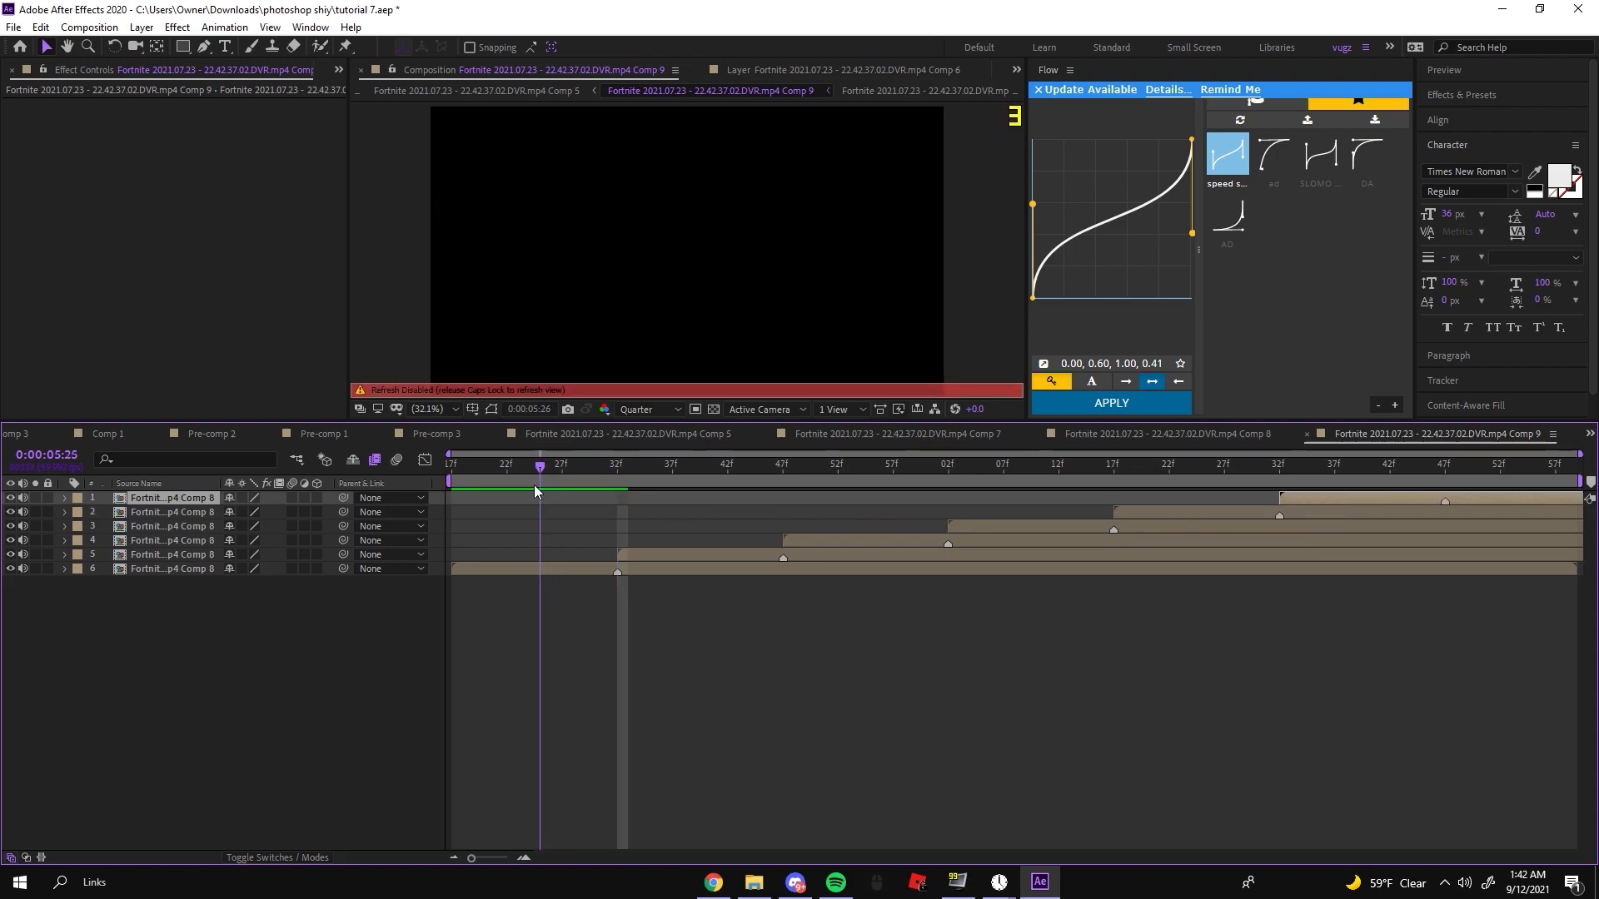
pyautogui.press('space')
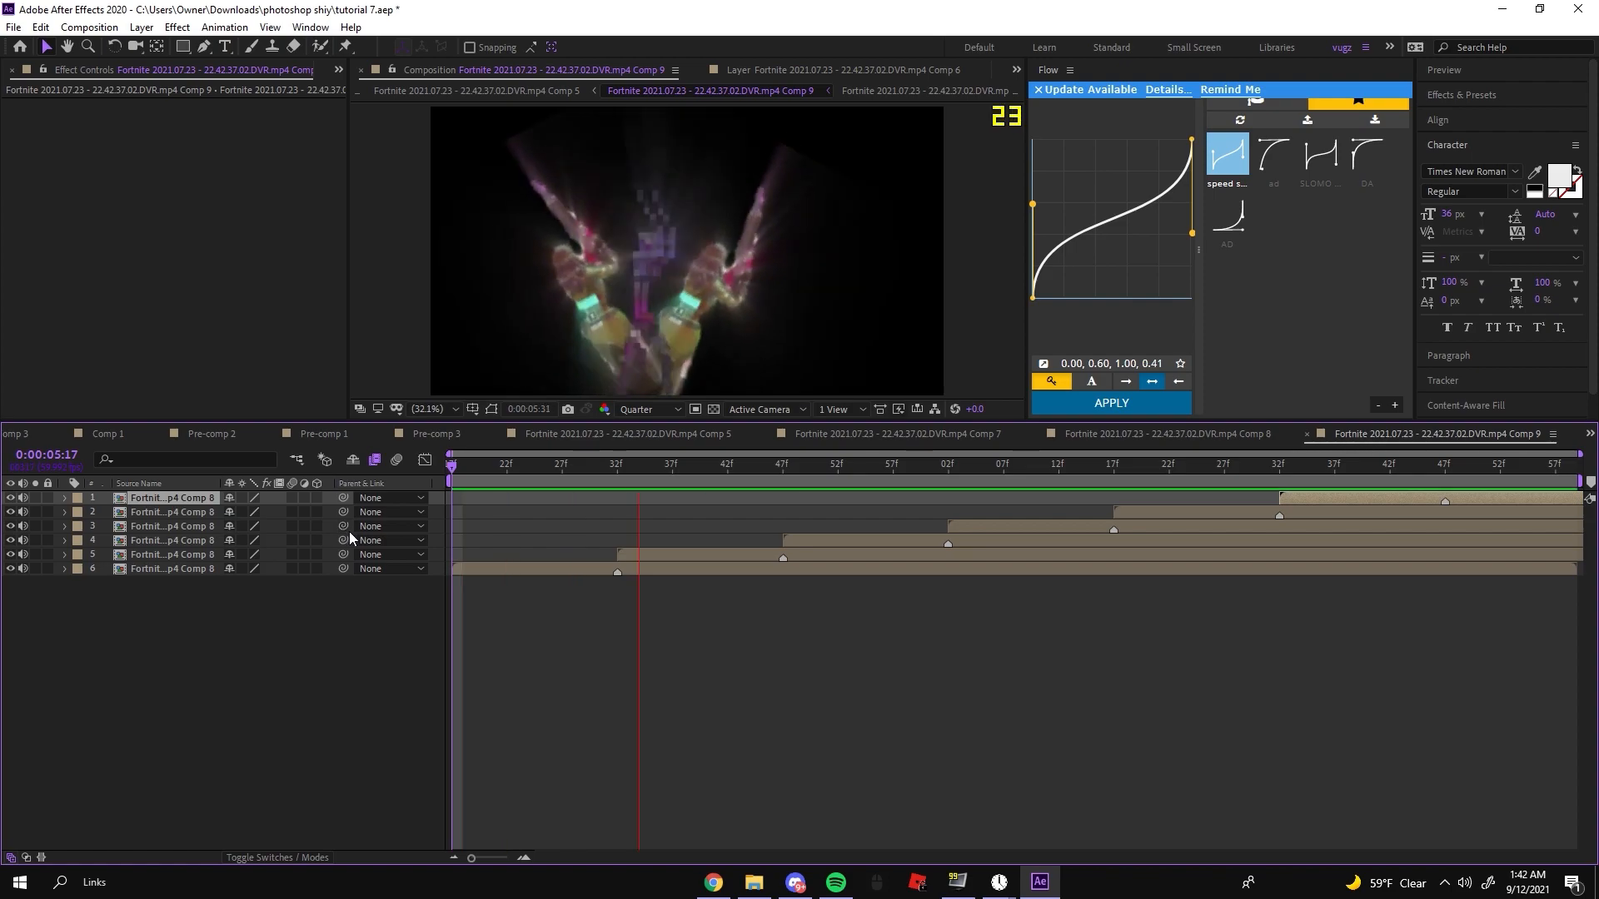
pyautogui.press('space')
# Step: Mute the audio of all six clone layers, replay the composition, and scrub to 0:00:06:22
pyautogui.moveTo(23, 570); pyautogui.dragTo(26, 428)
pyautogui.press('pageup')
pyautogui.press('space')
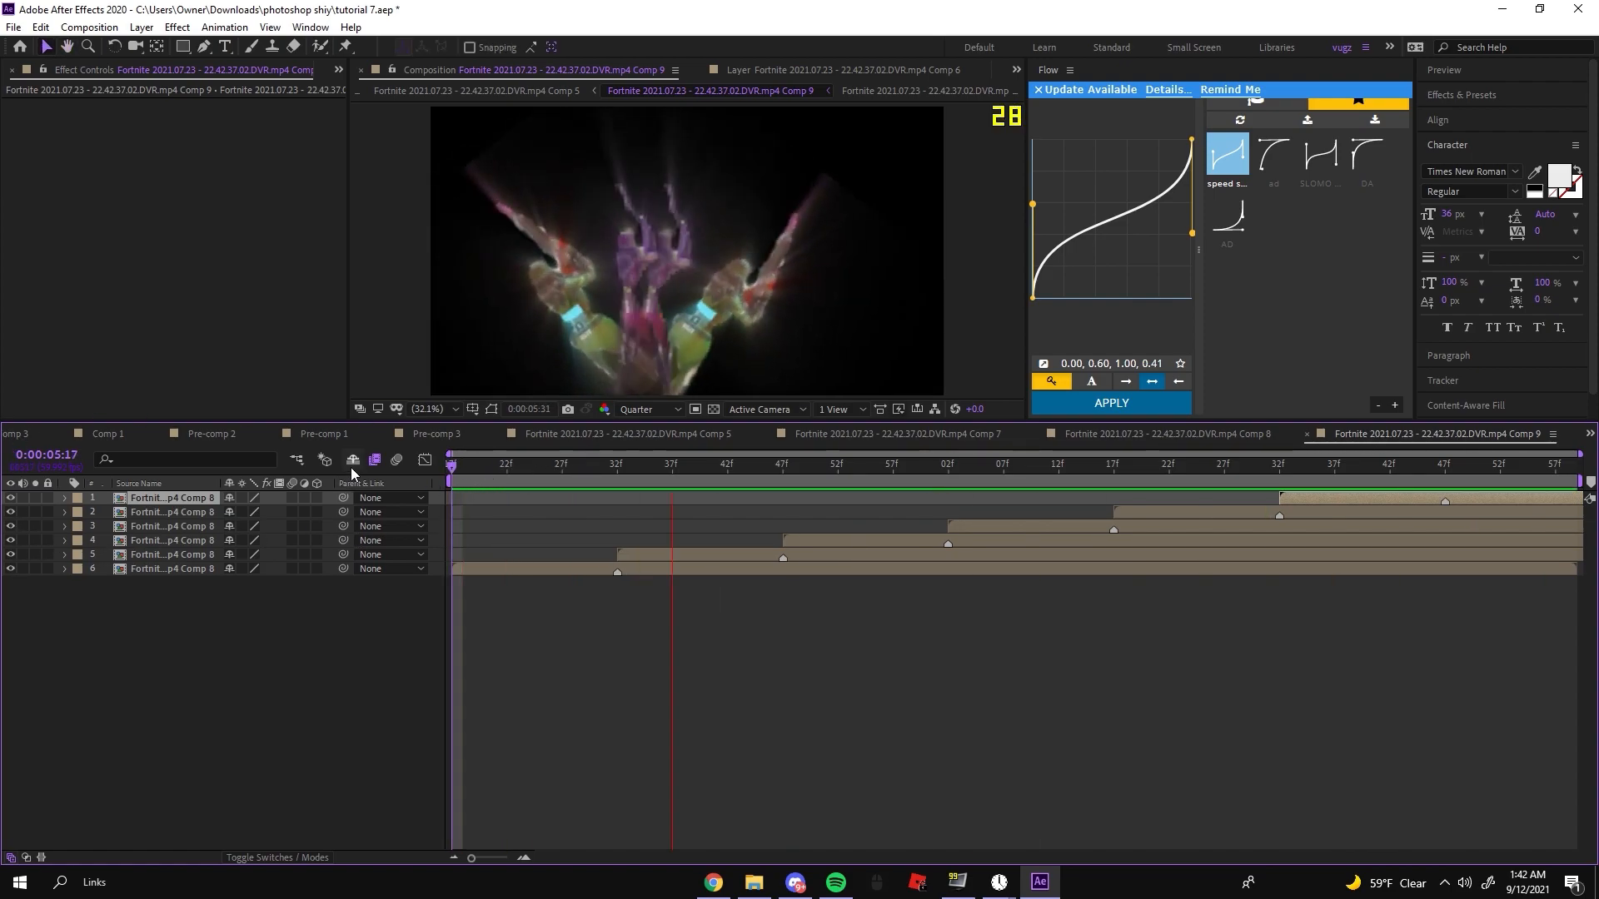
pyautogui.moveTo(500, 468); pyautogui.dragTo(1170, 653)
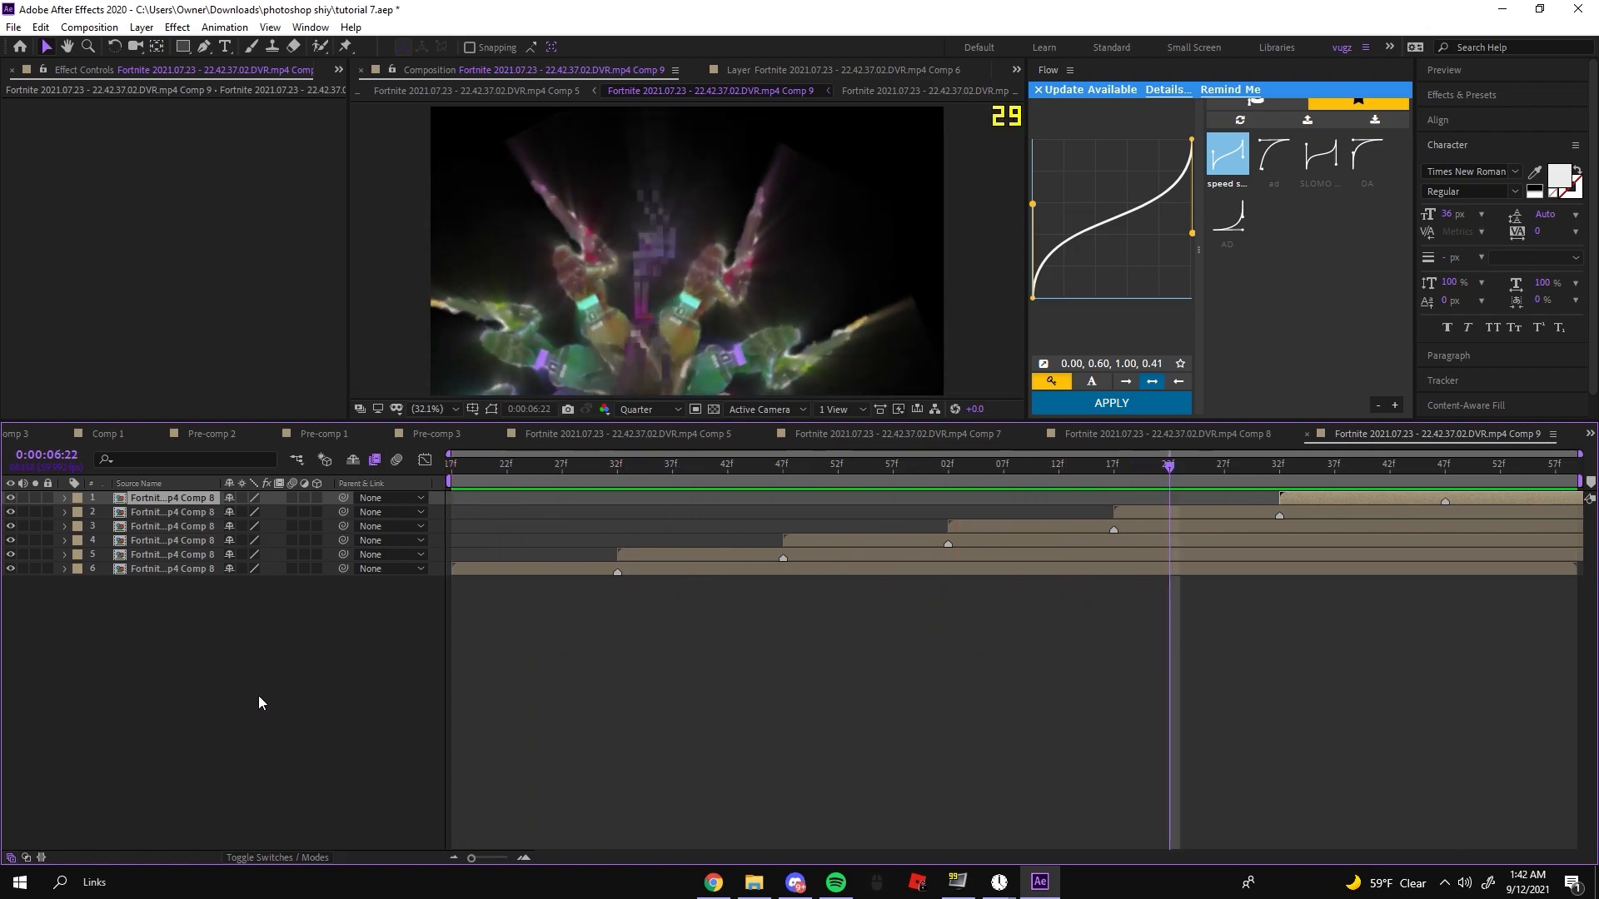
# Step: Add an adjustment layer above the clones and apply the "Rainbow clone overflow" enhancement preset to it at the composition start
pyautogui.rightClick(228, 684)
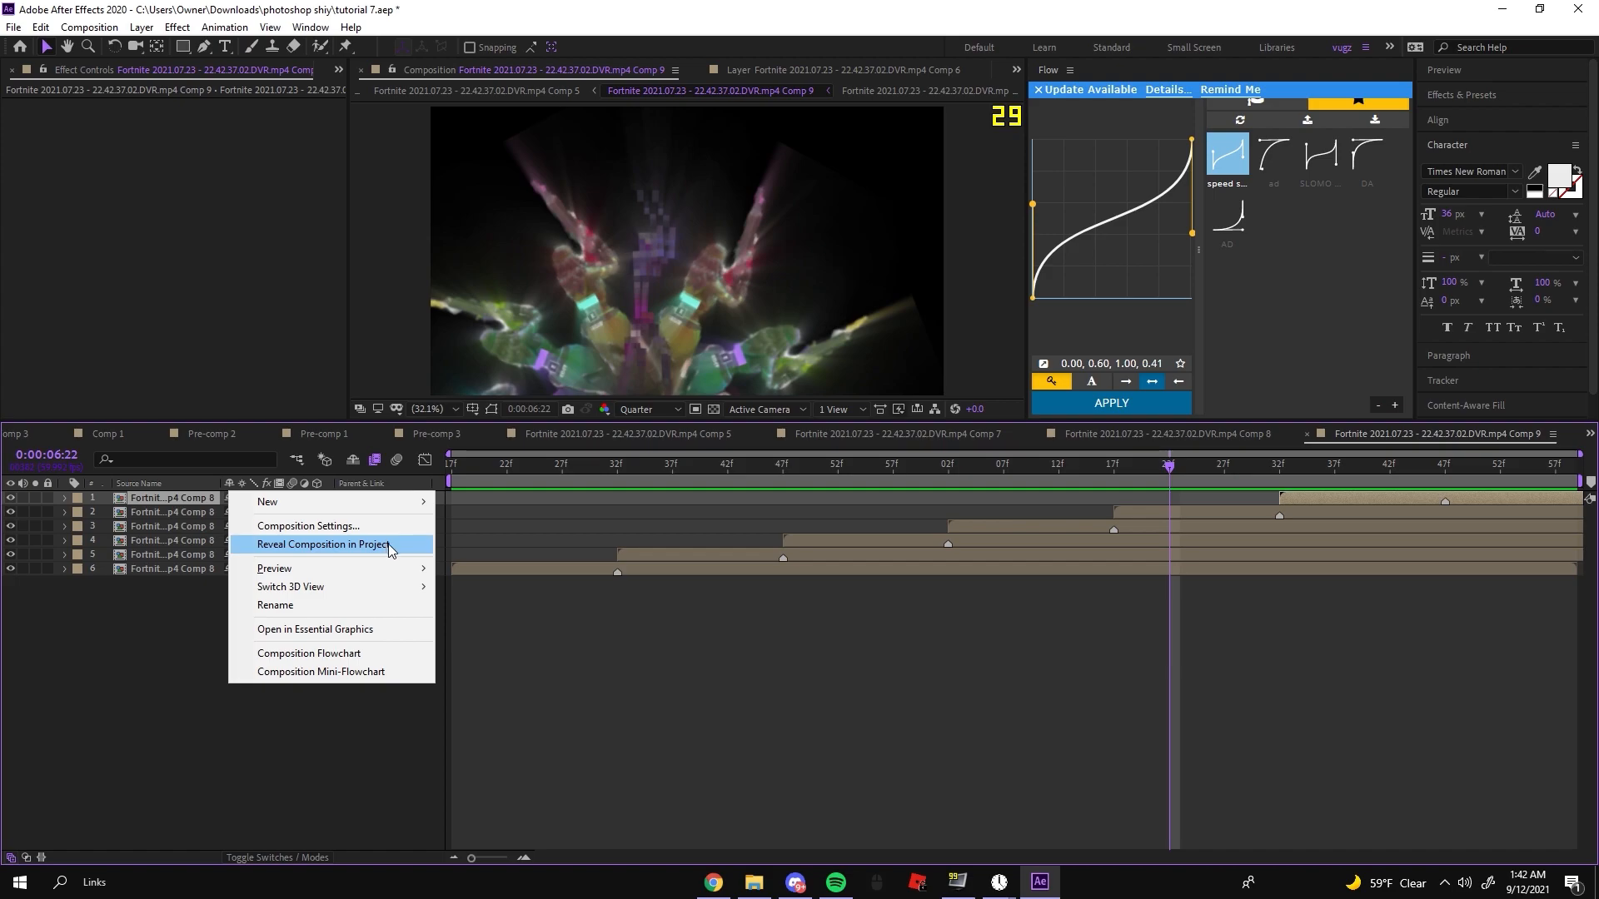
pyautogui.moveTo(367, 501)
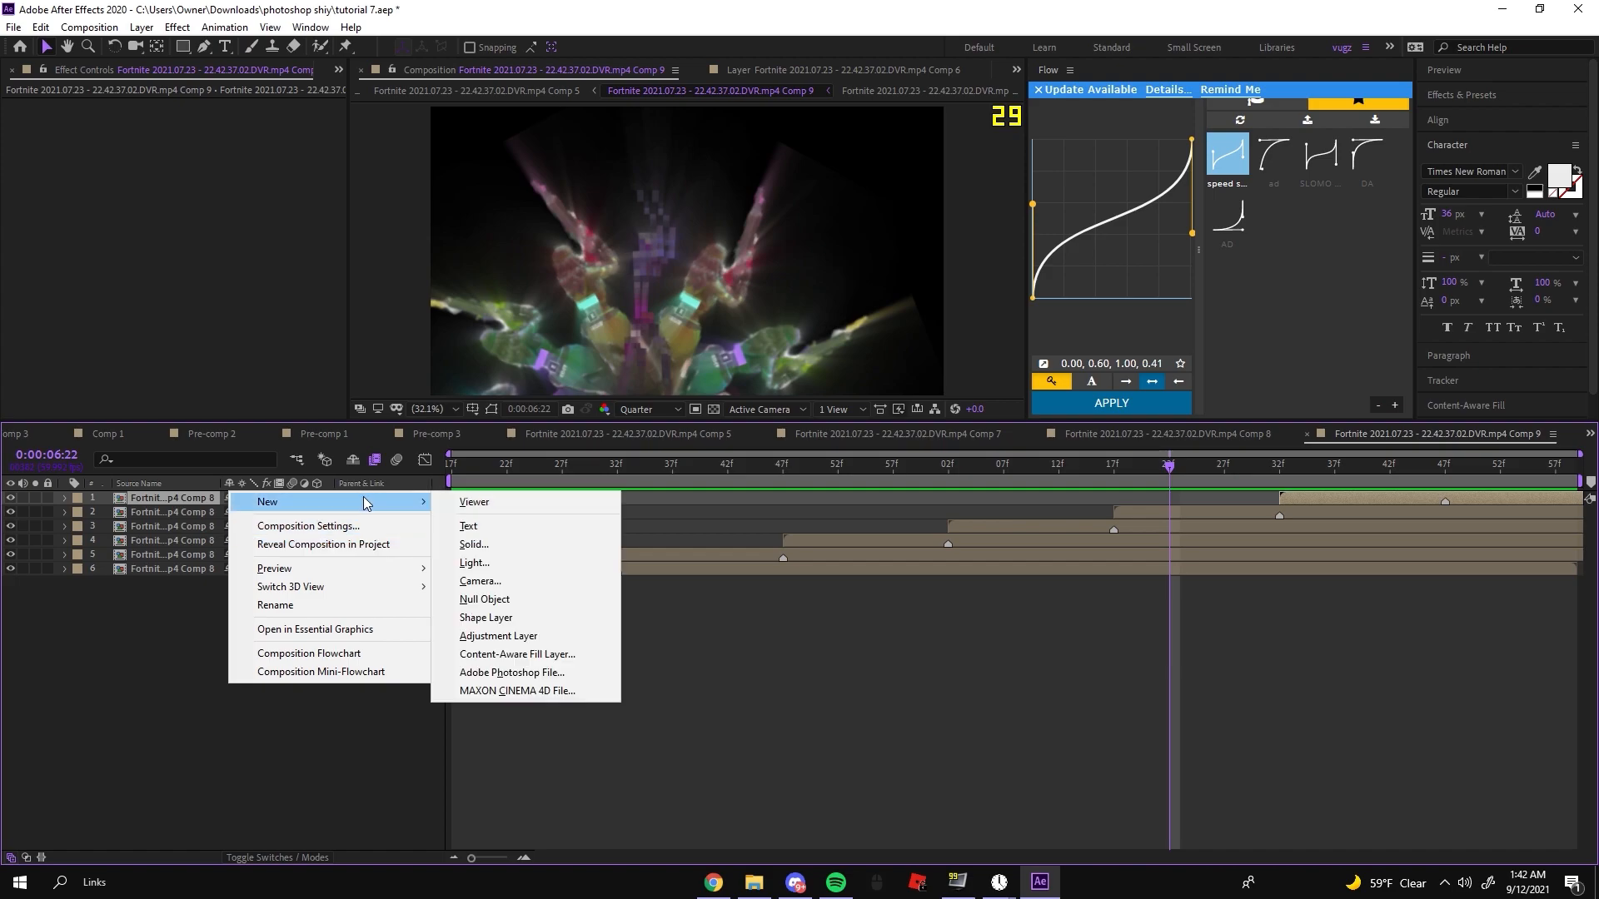
pyautogui.click(497, 637)
pyautogui.moveTo(594, 480); pyautogui.dragTo(410, 499)
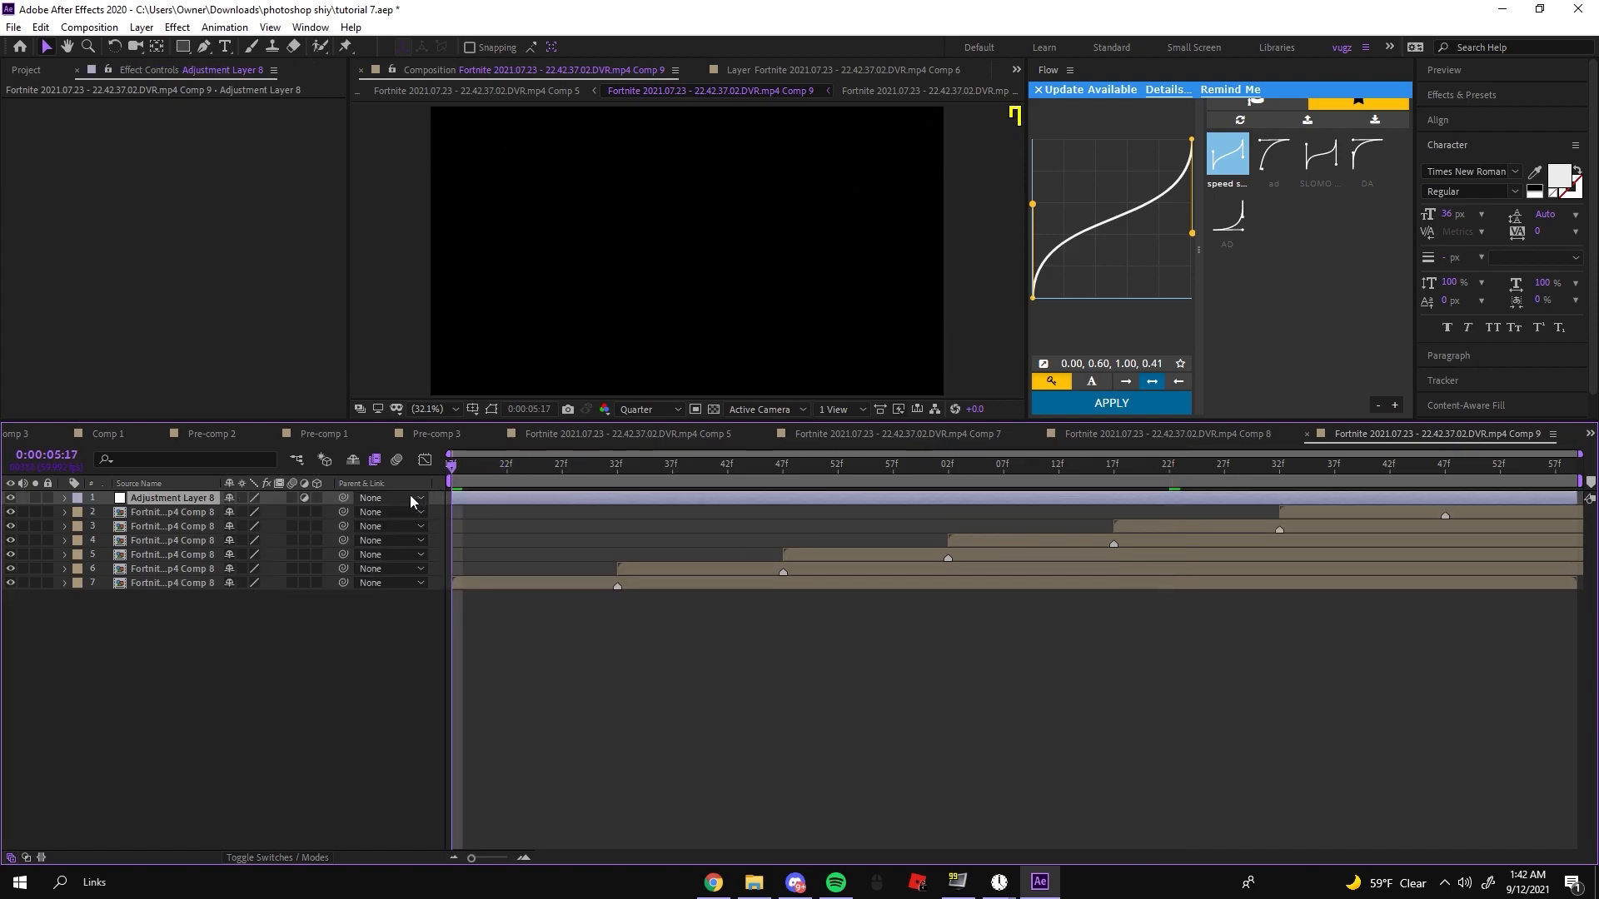
pyautogui.click(225, 27)
pyautogui.click(250, 61)
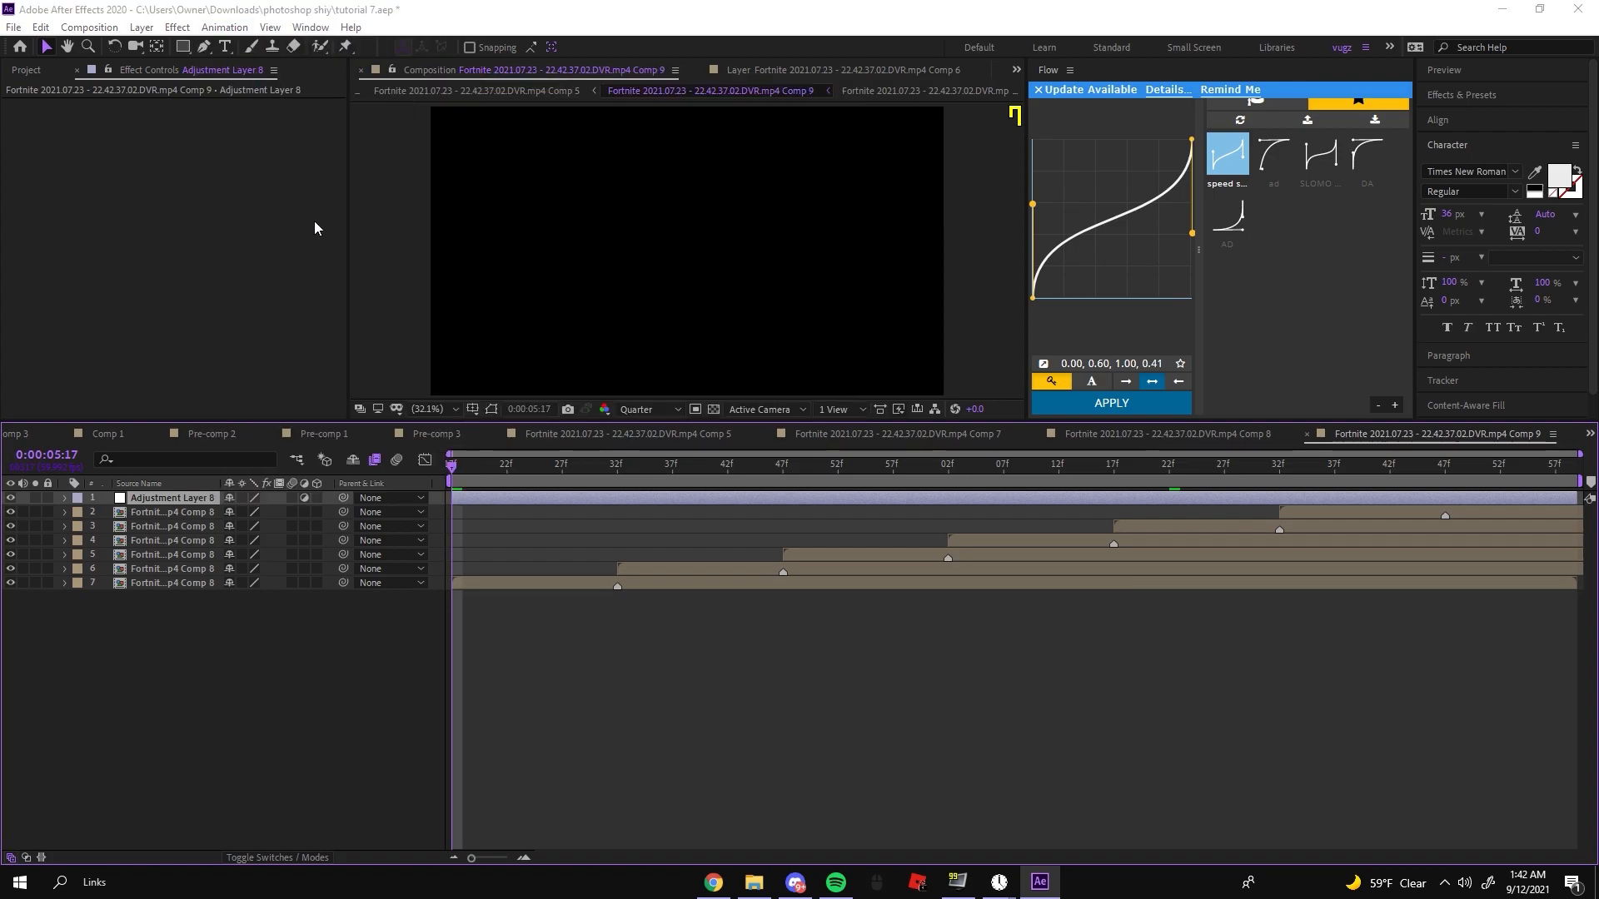
pyautogui.doubleClick(319, 506)
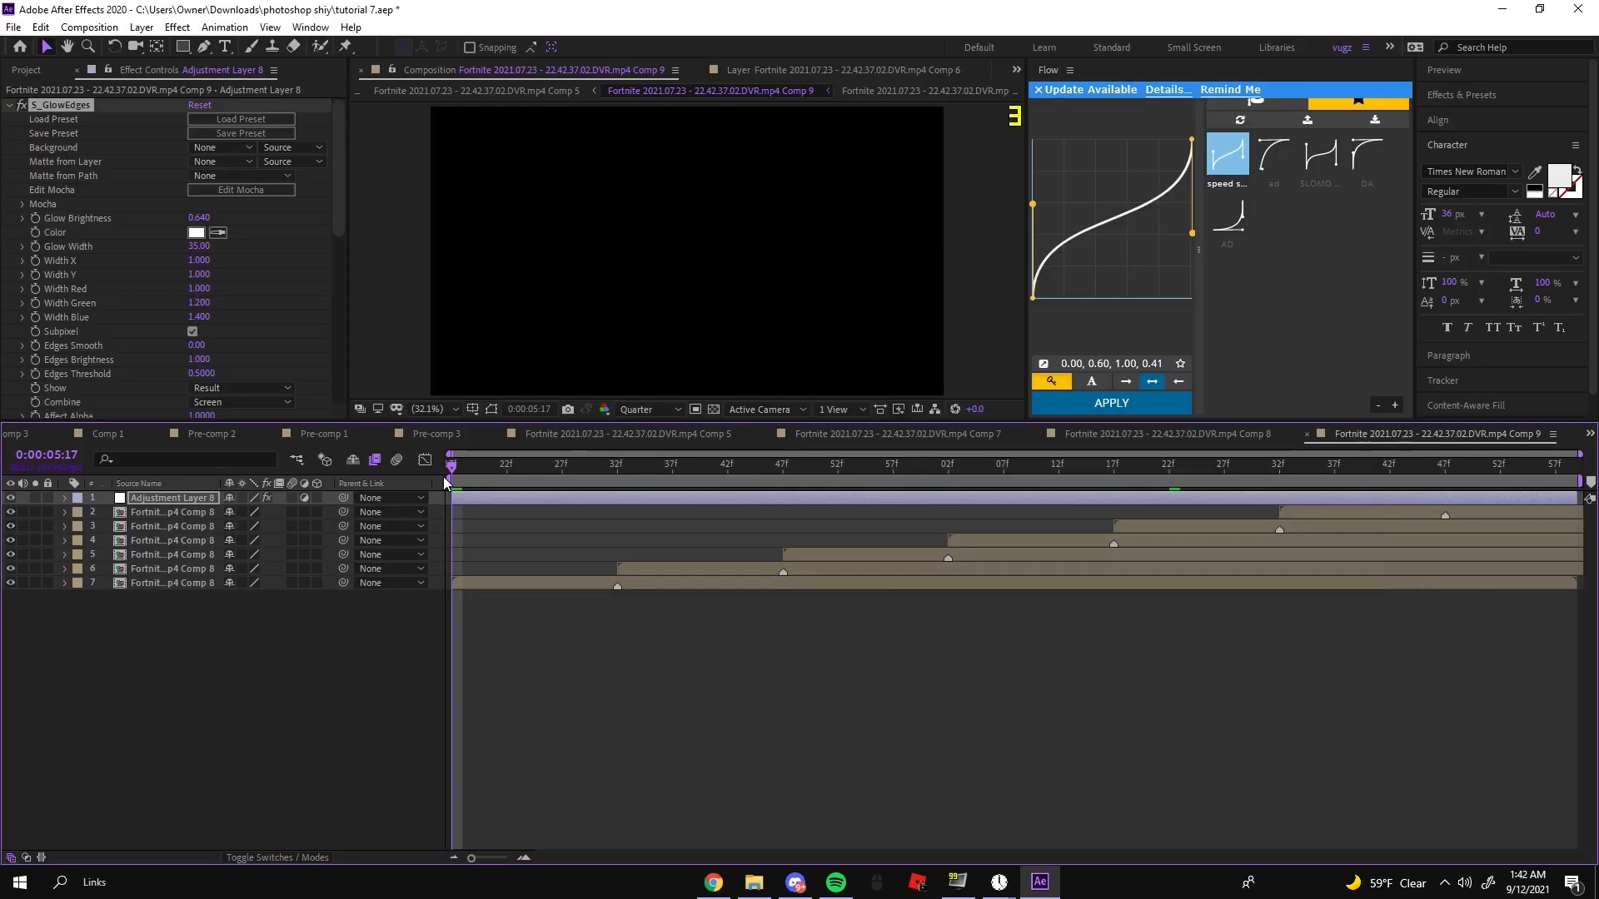
# Step: Preview the glowing rainbow clones in Comp 9, return to the Comp 5 composition, and scrub through the clone section there
pyautogui.press('space')
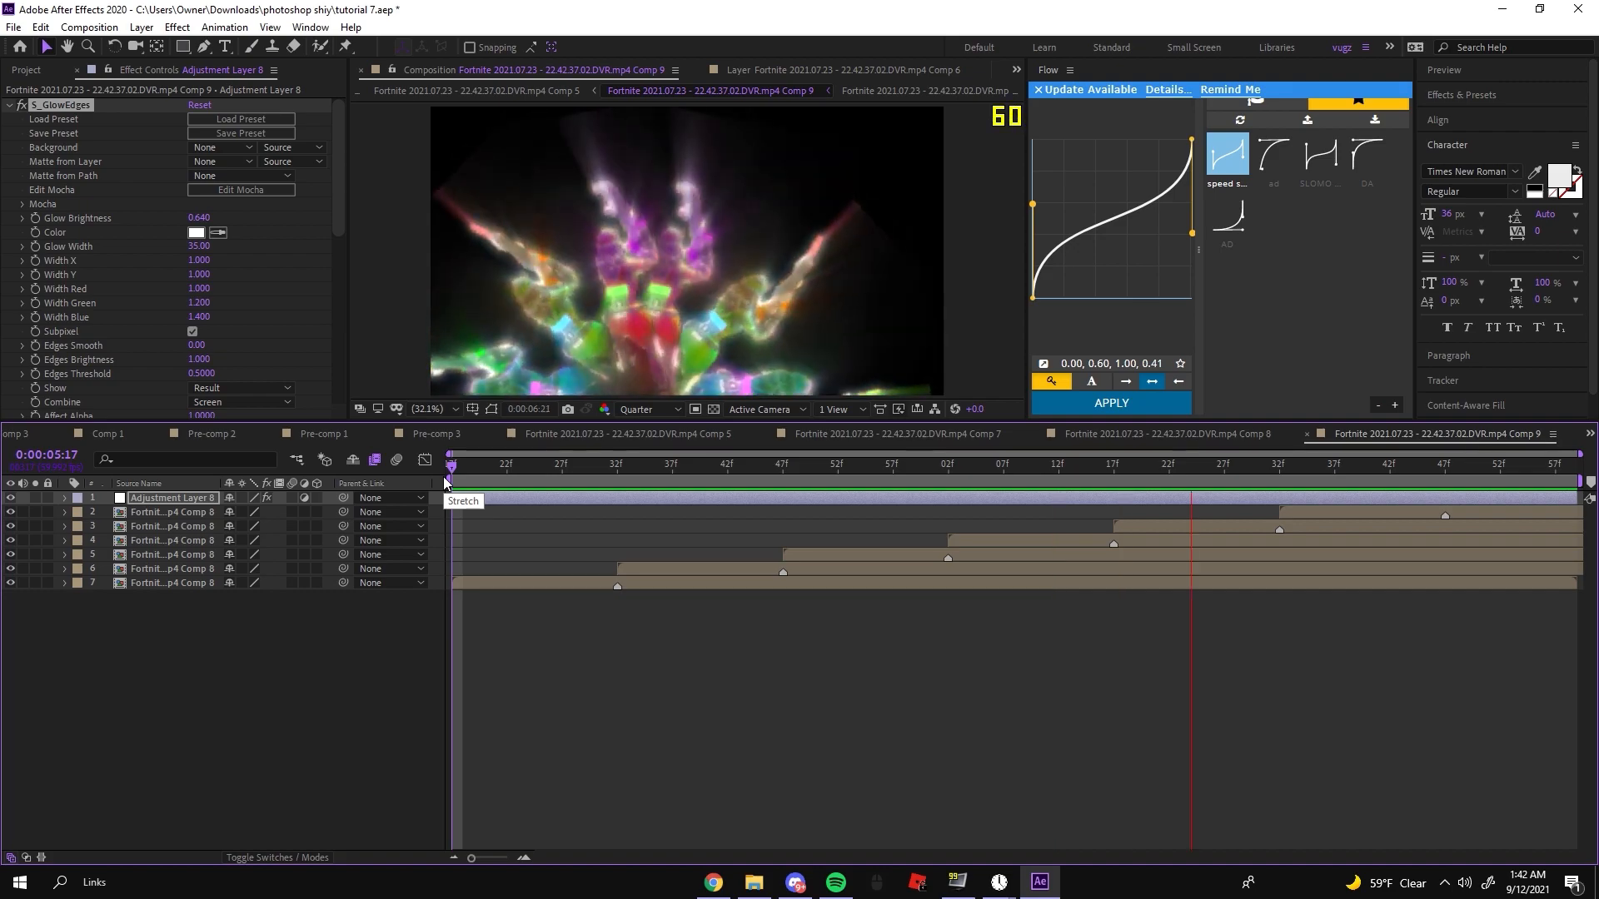
pyautogui.press('space')
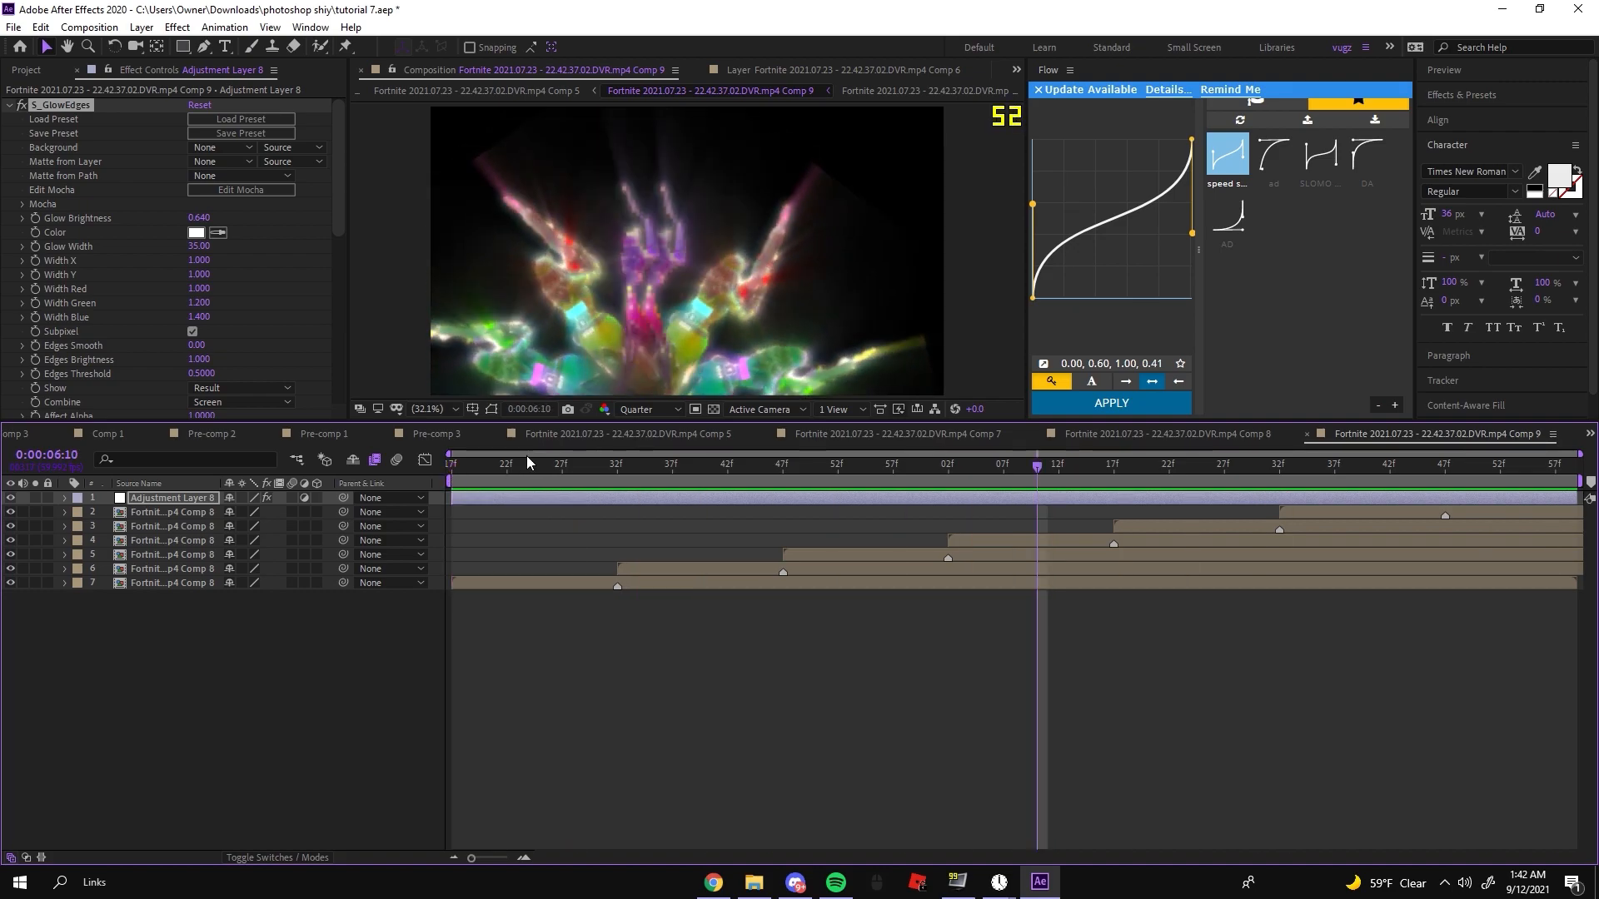
pyautogui.click(483, 91)
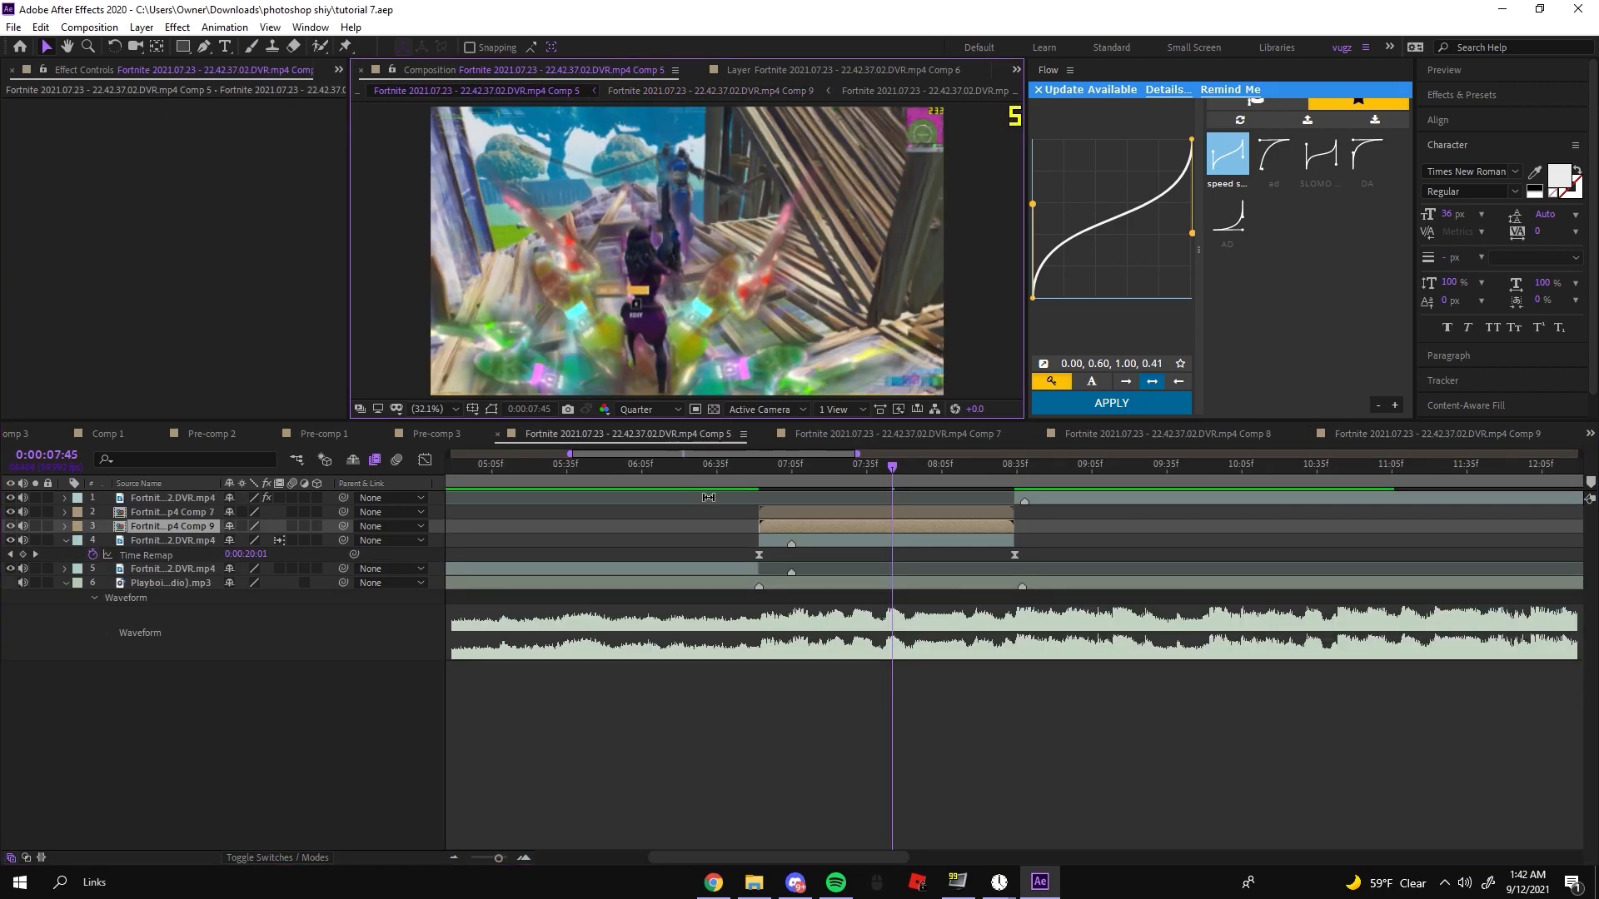
pyautogui.moveTo(754, 471); pyautogui.dragTo(863, 478)
pyautogui.press('space')
pyautogui.click(785, 506)
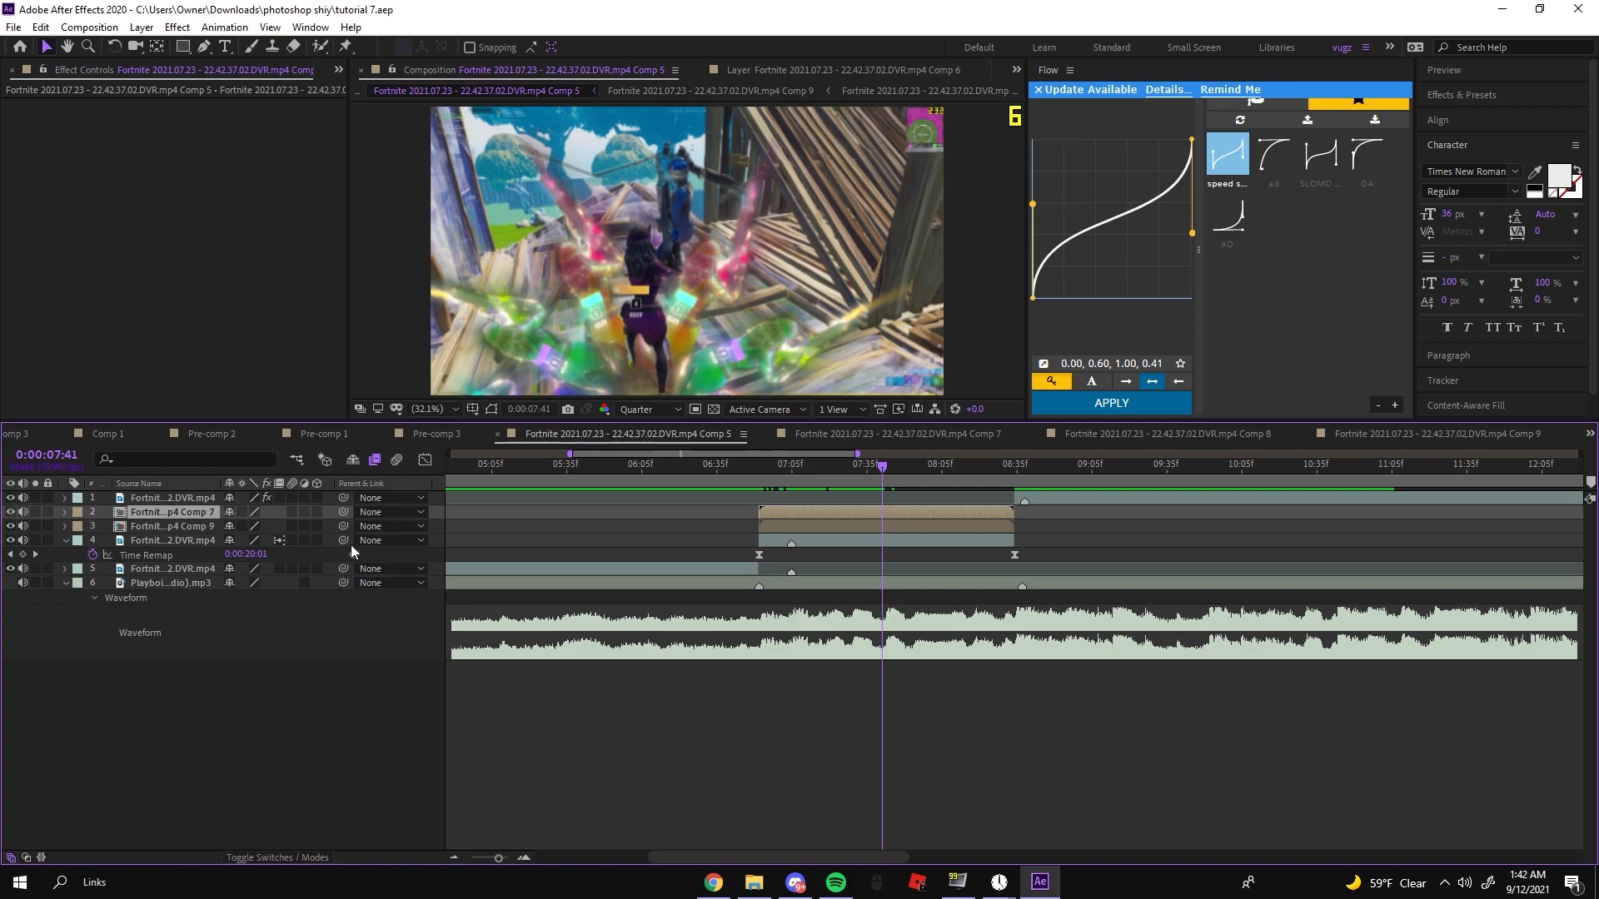
# Step: View the rotoscoped Comp 7 character layer on its own, restore the other layers, and scrub the clone section to 0:00:07:33
pyautogui.click(36, 512)
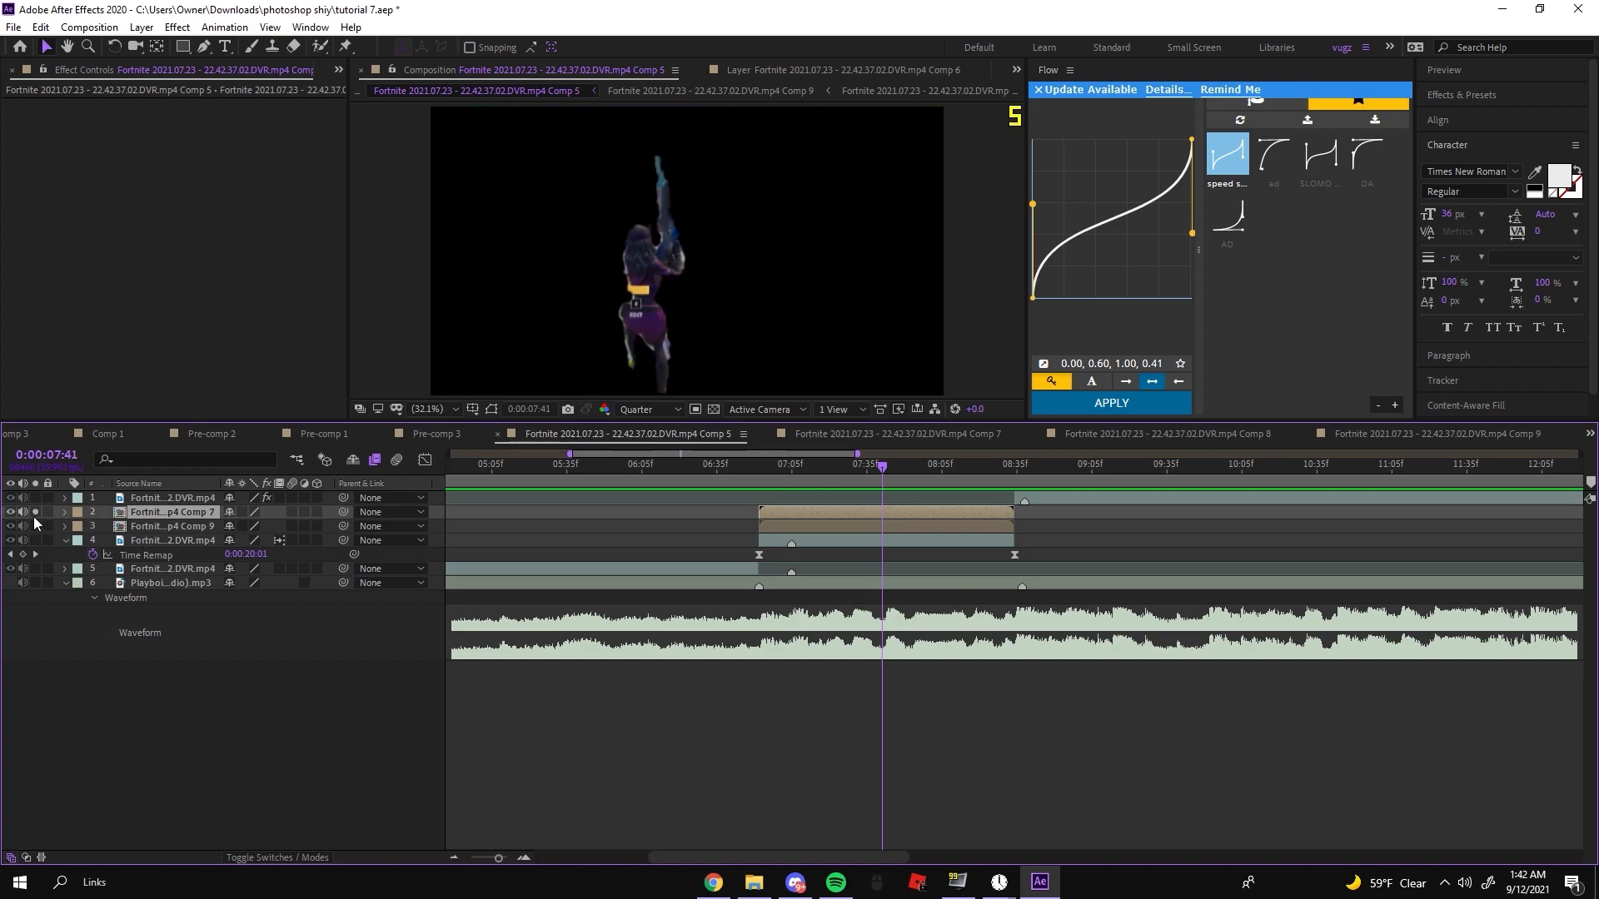
pyautogui.click(36, 512)
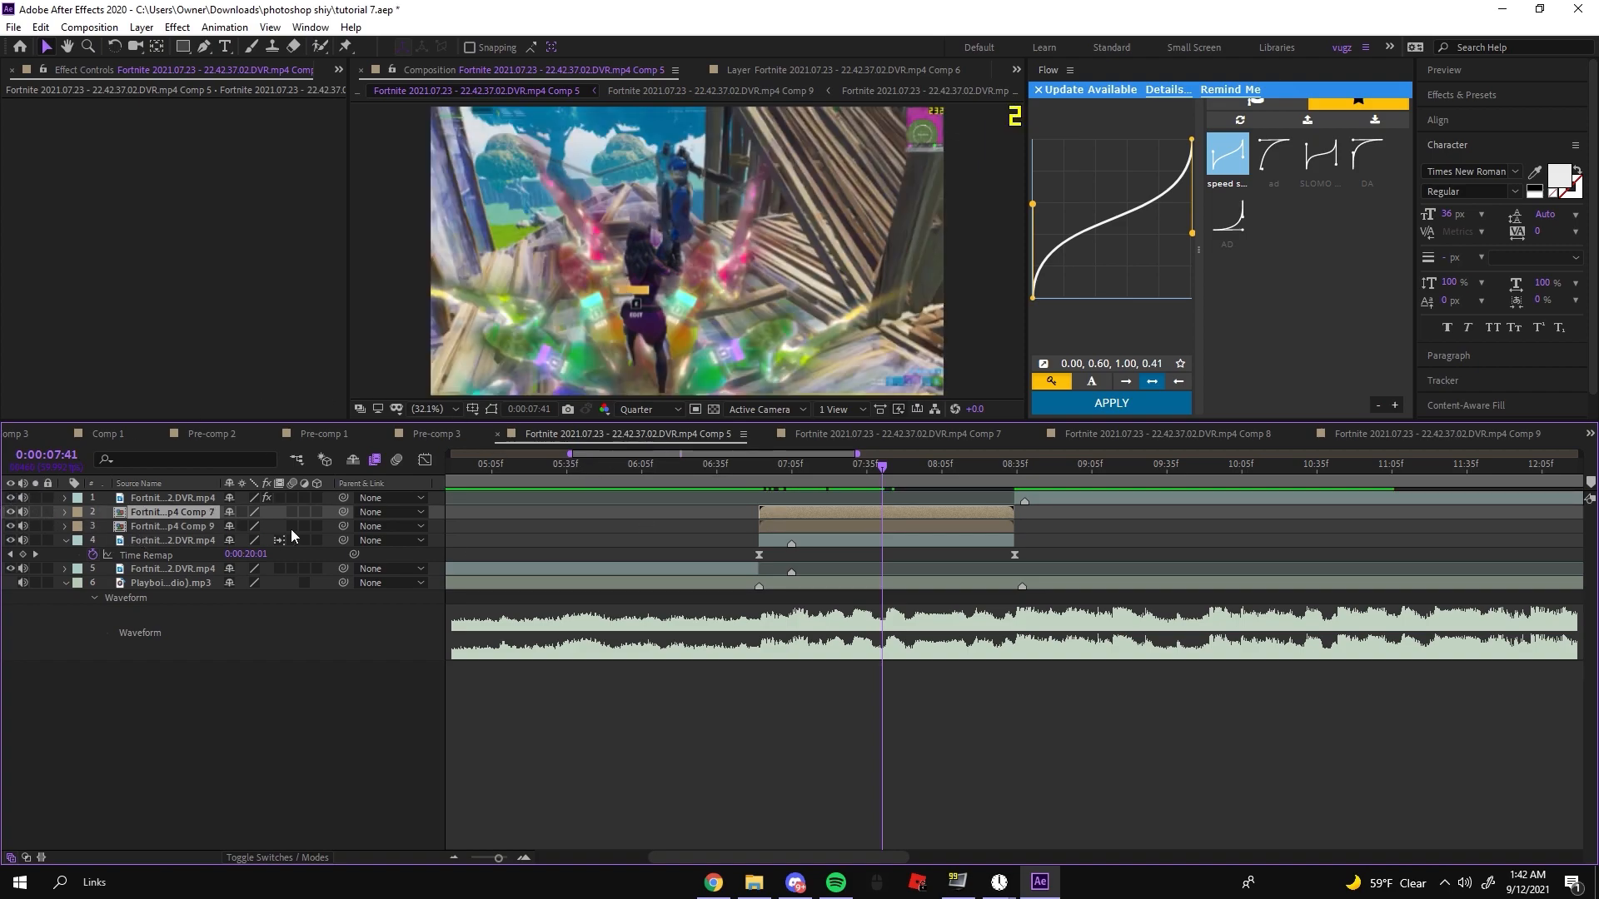
pyautogui.moveTo(192, 518)
pyautogui.mouseDown()
pyautogui.moveTo(198, 537)
pyautogui.moveTo(167, 527)
pyautogui.moveTo(168, 508)
pyautogui.mouseUp()
pyautogui.moveTo(757, 479); pyautogui.dragTo(862, 472)
pyautogui.click(821, 526)
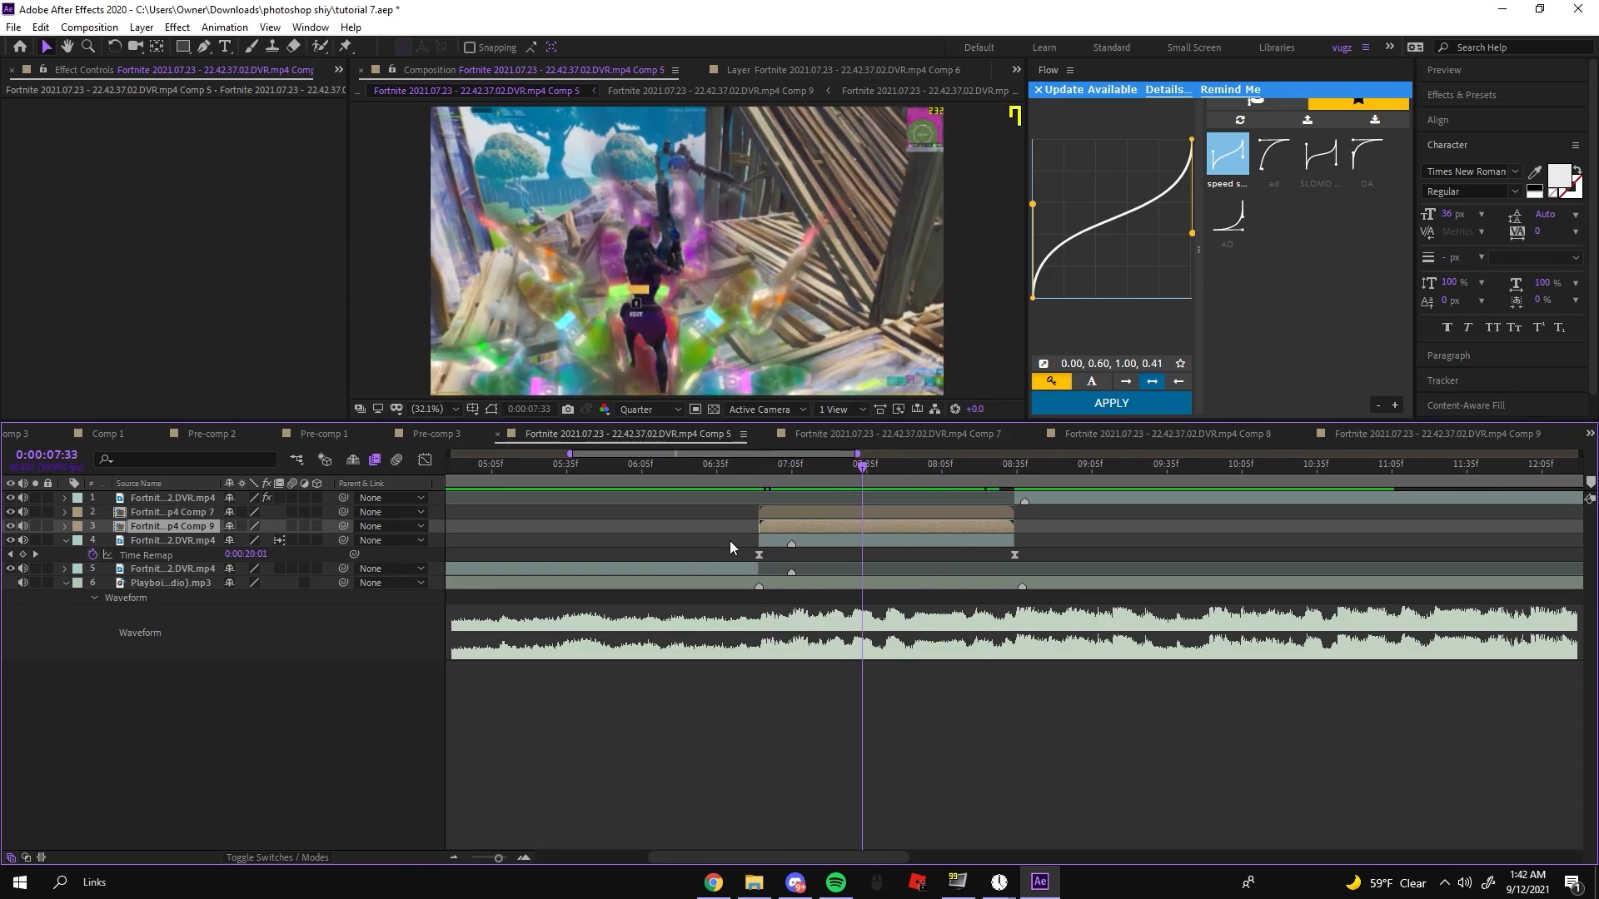
# Step: Enable time remapping on the Comp 9 clone layer and cut off everything after 0:00:08:34
pyautogui.moveTo(738, 543); pyautogui.dragTo(1044, 560)
pyautogui.click(1062, 548)
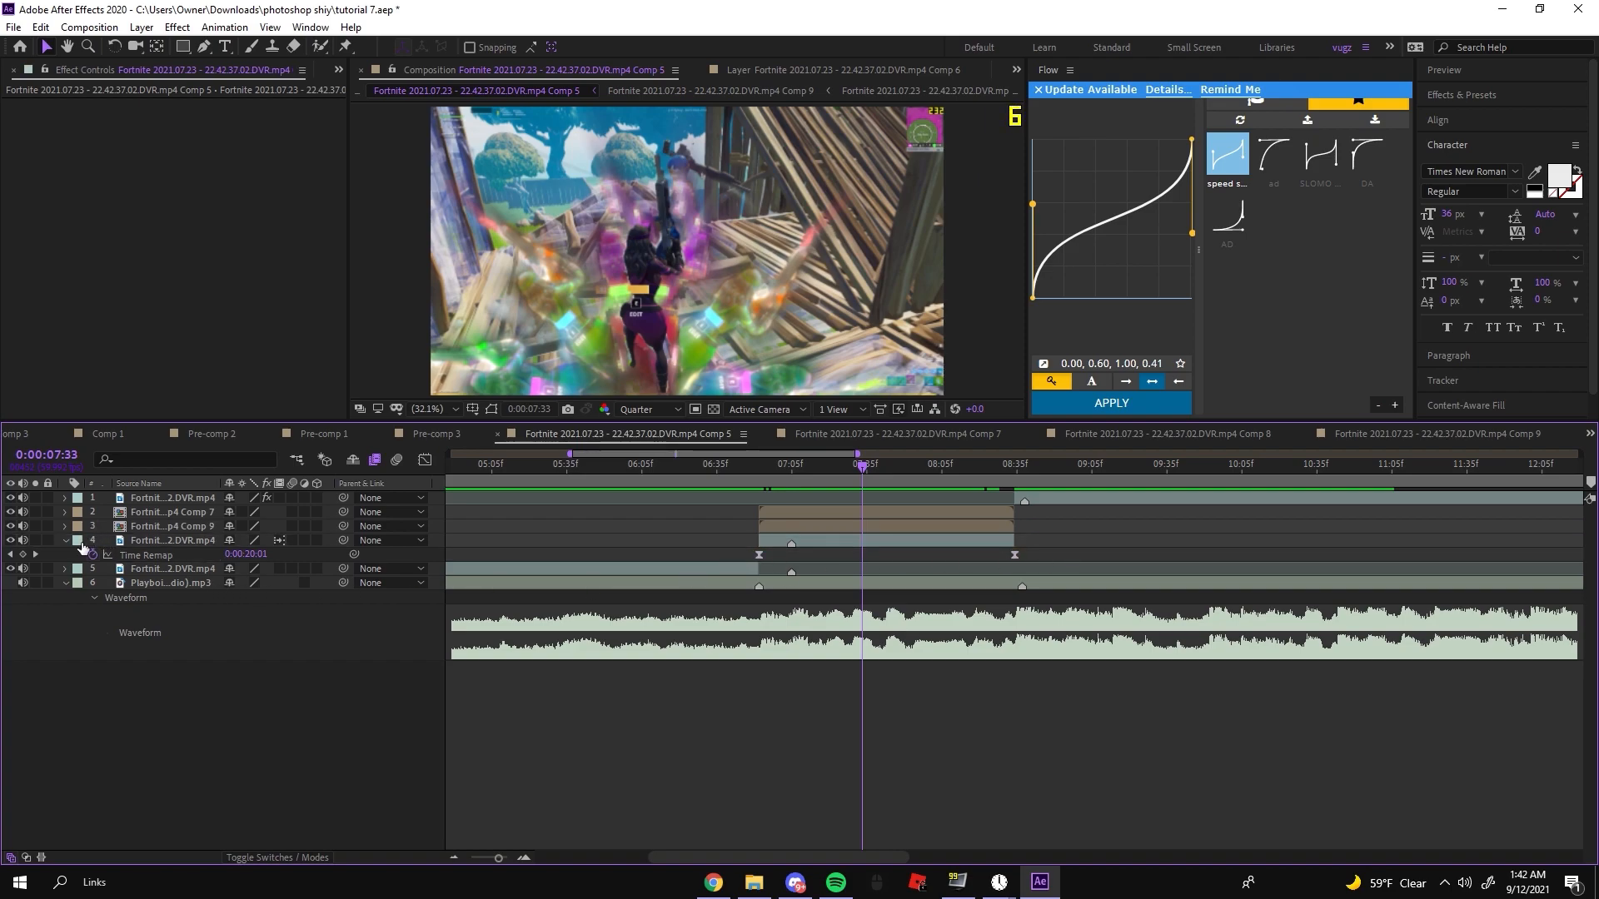
pyautogui.click(65, 541)
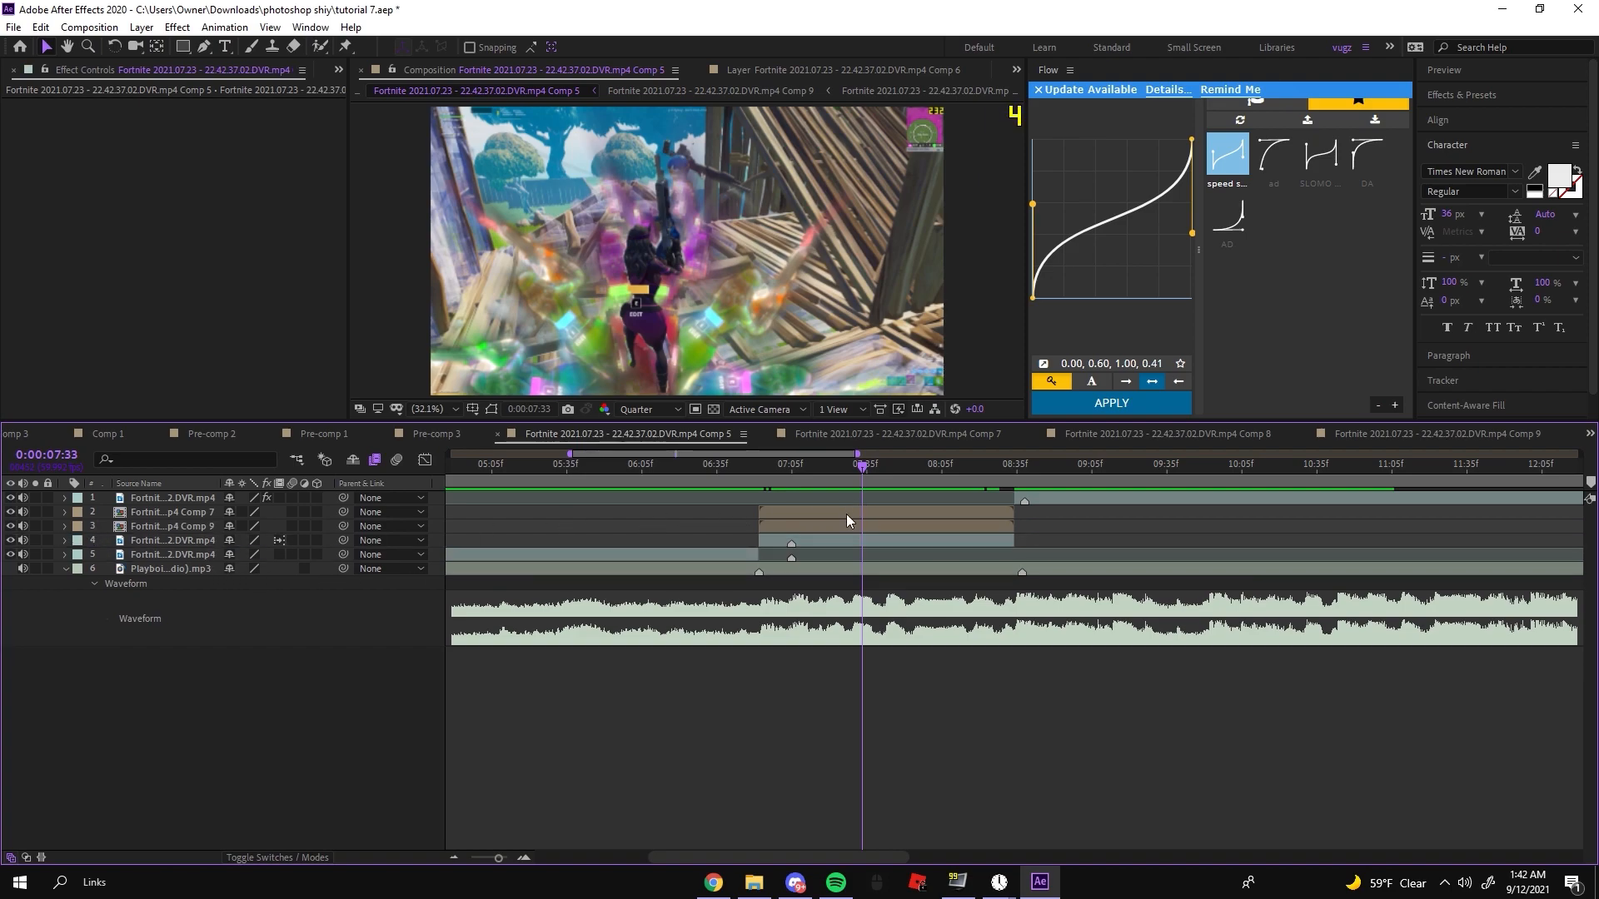
pyautogui.rightClick(837, 522)
pyautogui.moveTo(1020, 158)
pyautogui.click(1082, 157)
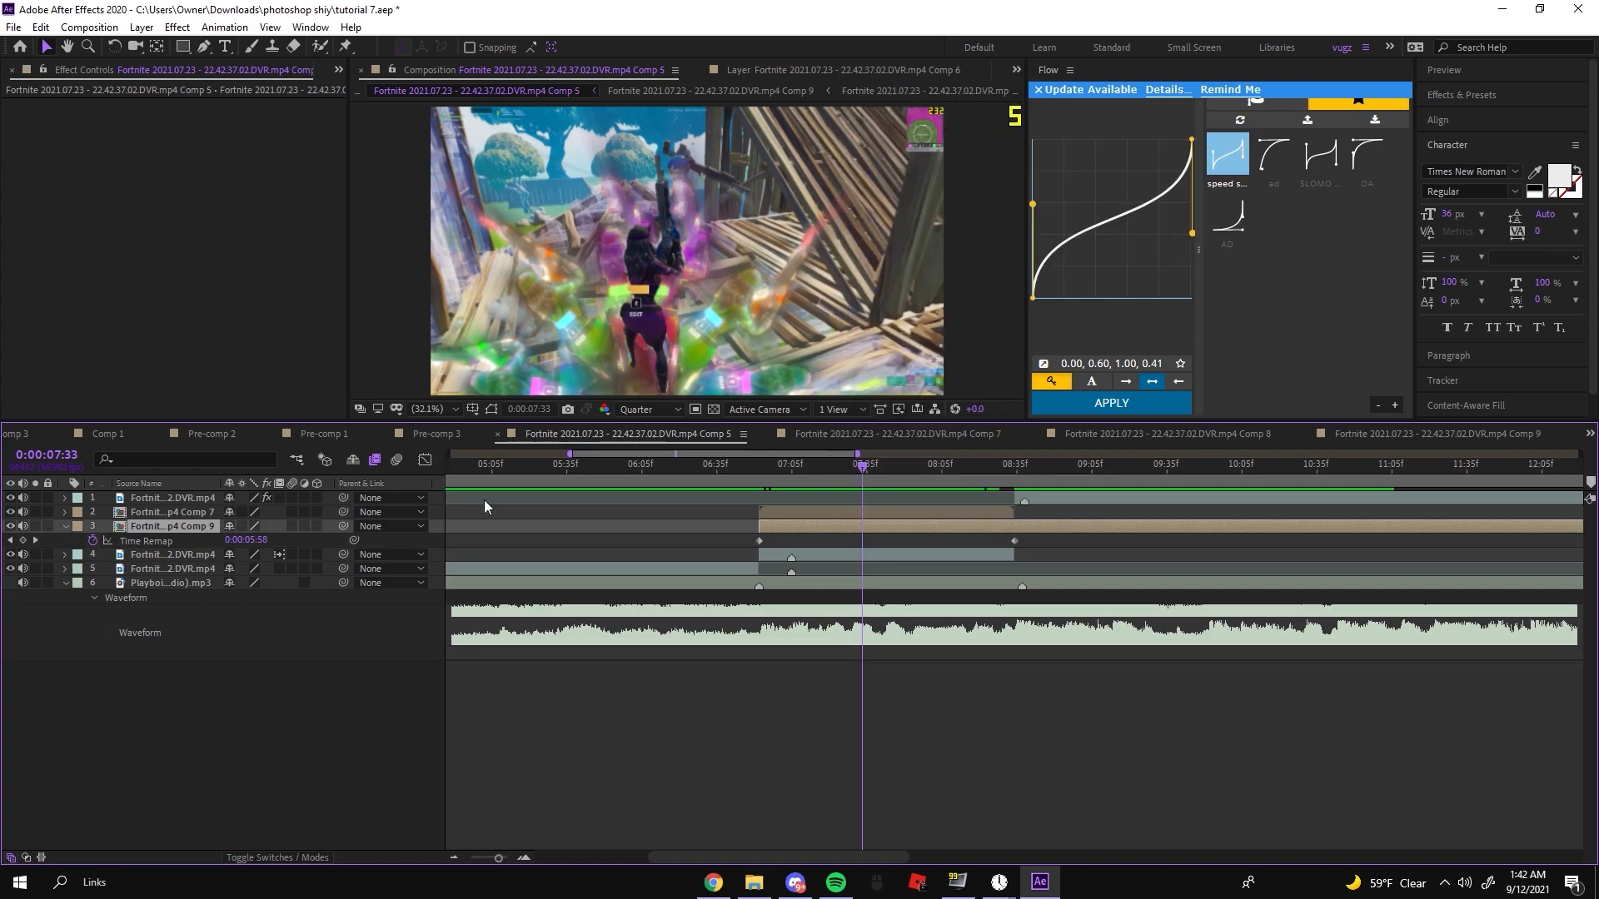
pyautogui.click(1014, 466)
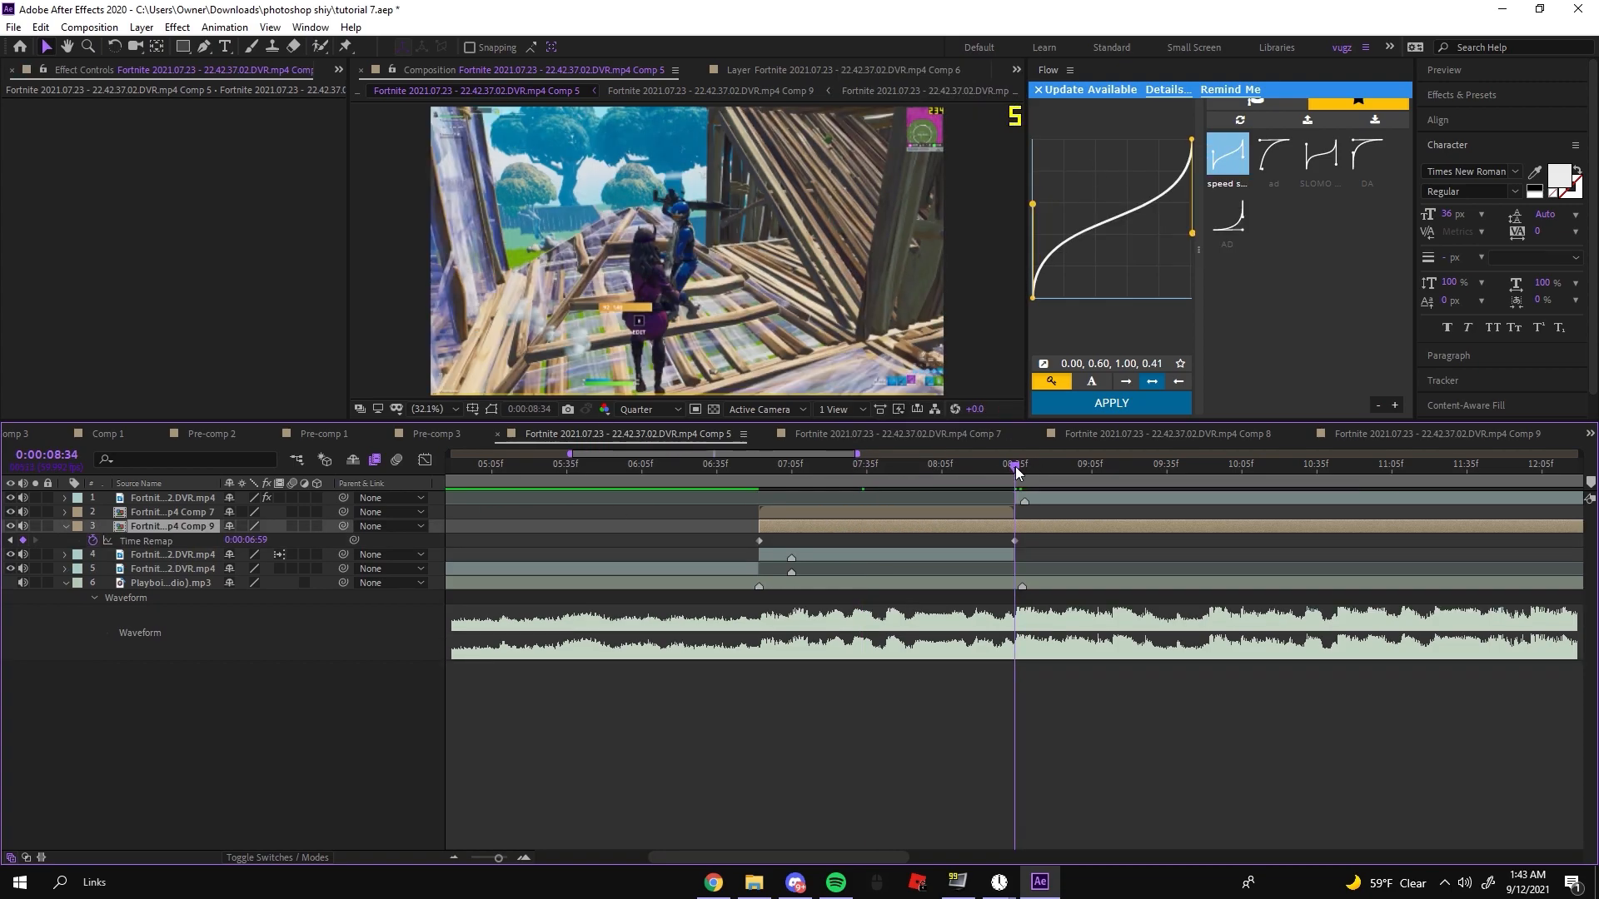
pyautogui.hotkey('ctrl', 'shift', 'd')
pyautogui.press('Delete')
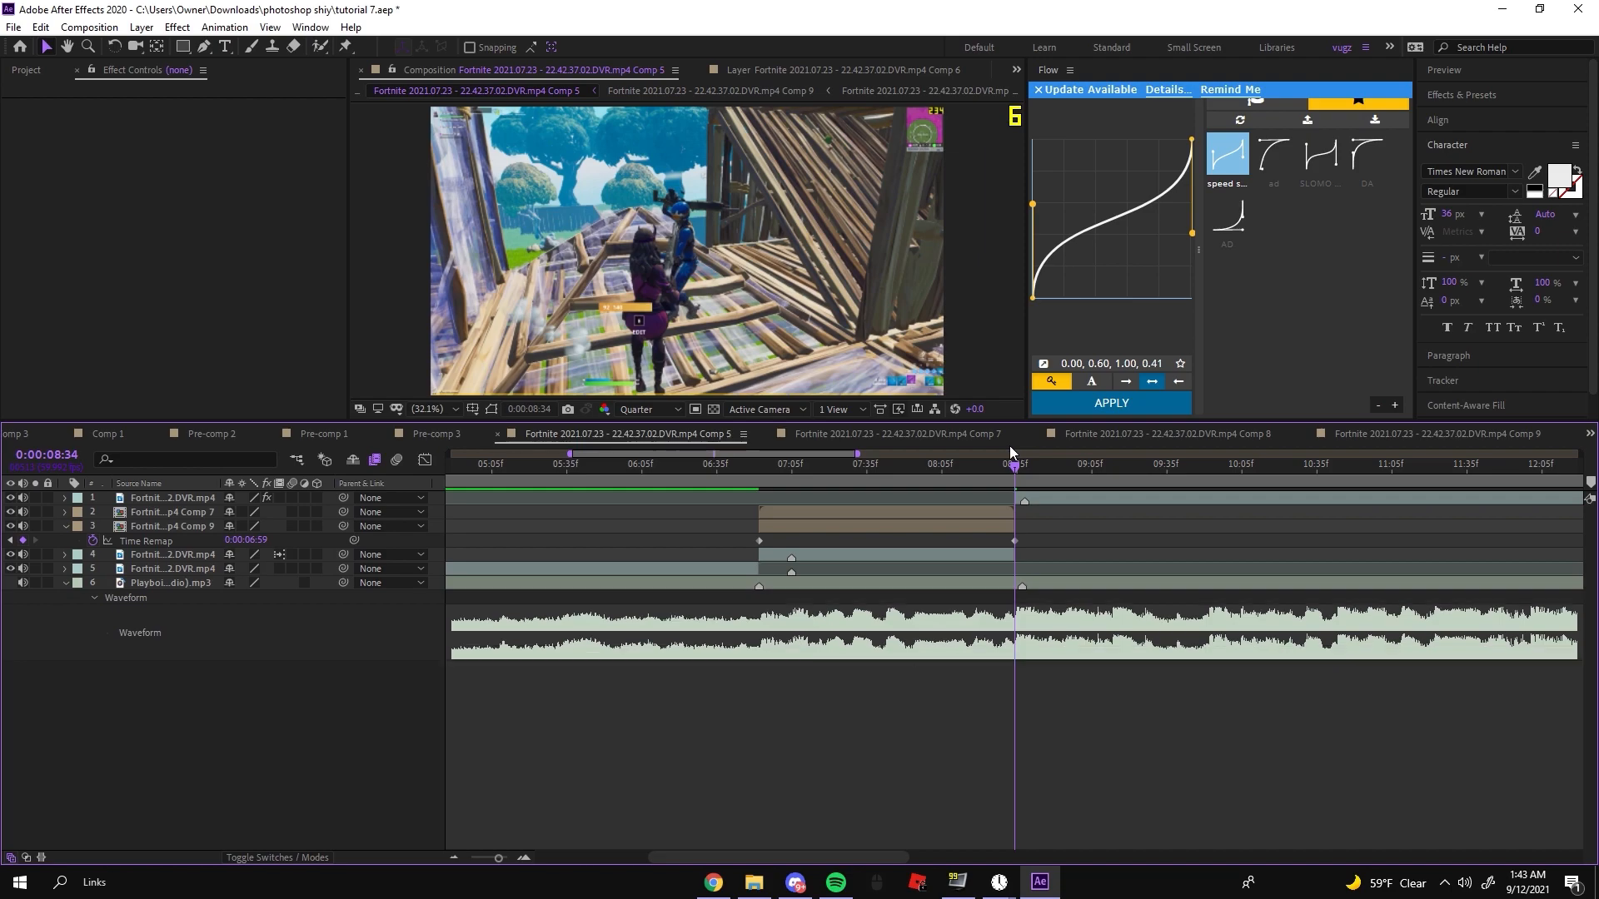
# Step: Reshape the Comp 9 time-remap curve so it is steep at both keyframes and flatter in the middle
pyautogui.click(757, 468)
pyautogui.moveTo(720, 538); pyautogui.dragTo(1086, 537)
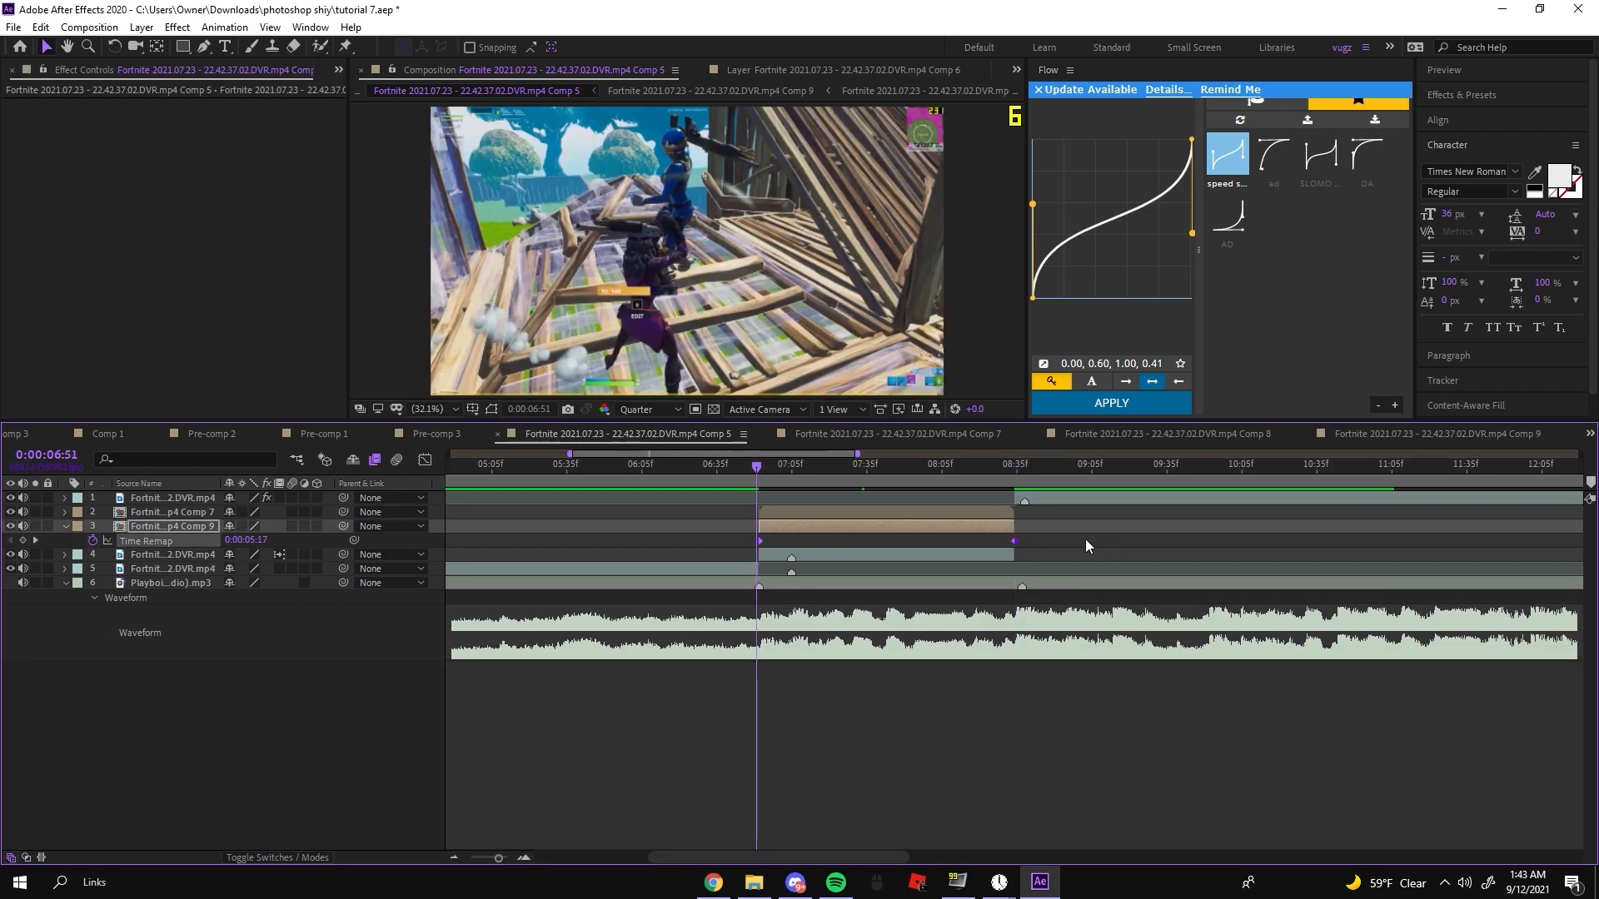
pyautogui.click(424, 460)
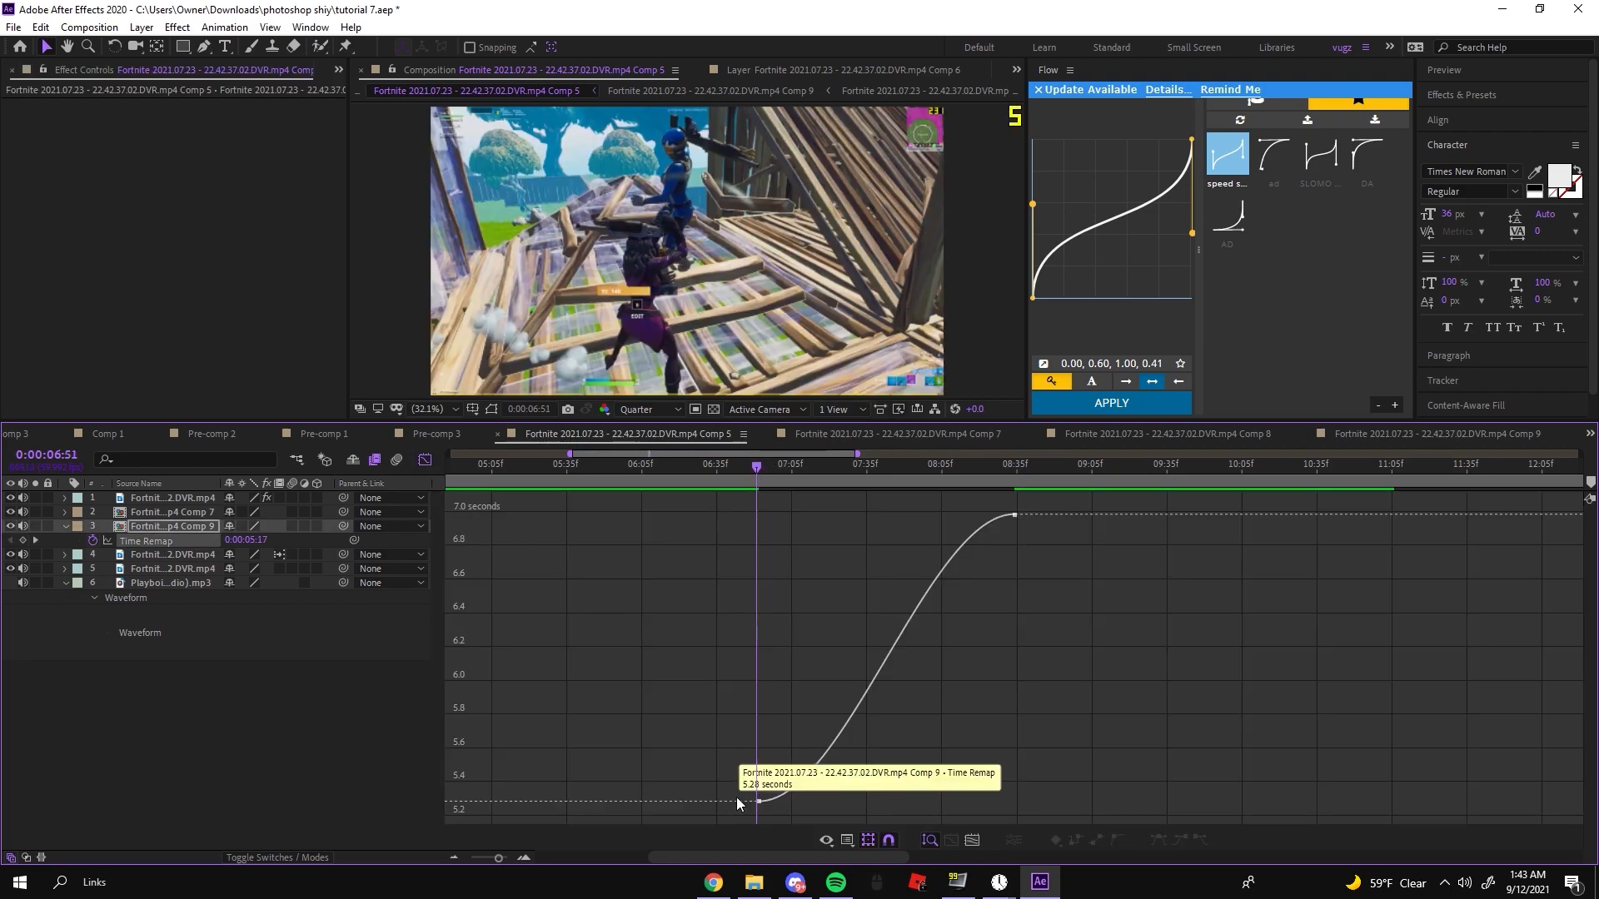
pyautogui.click(759, 801)
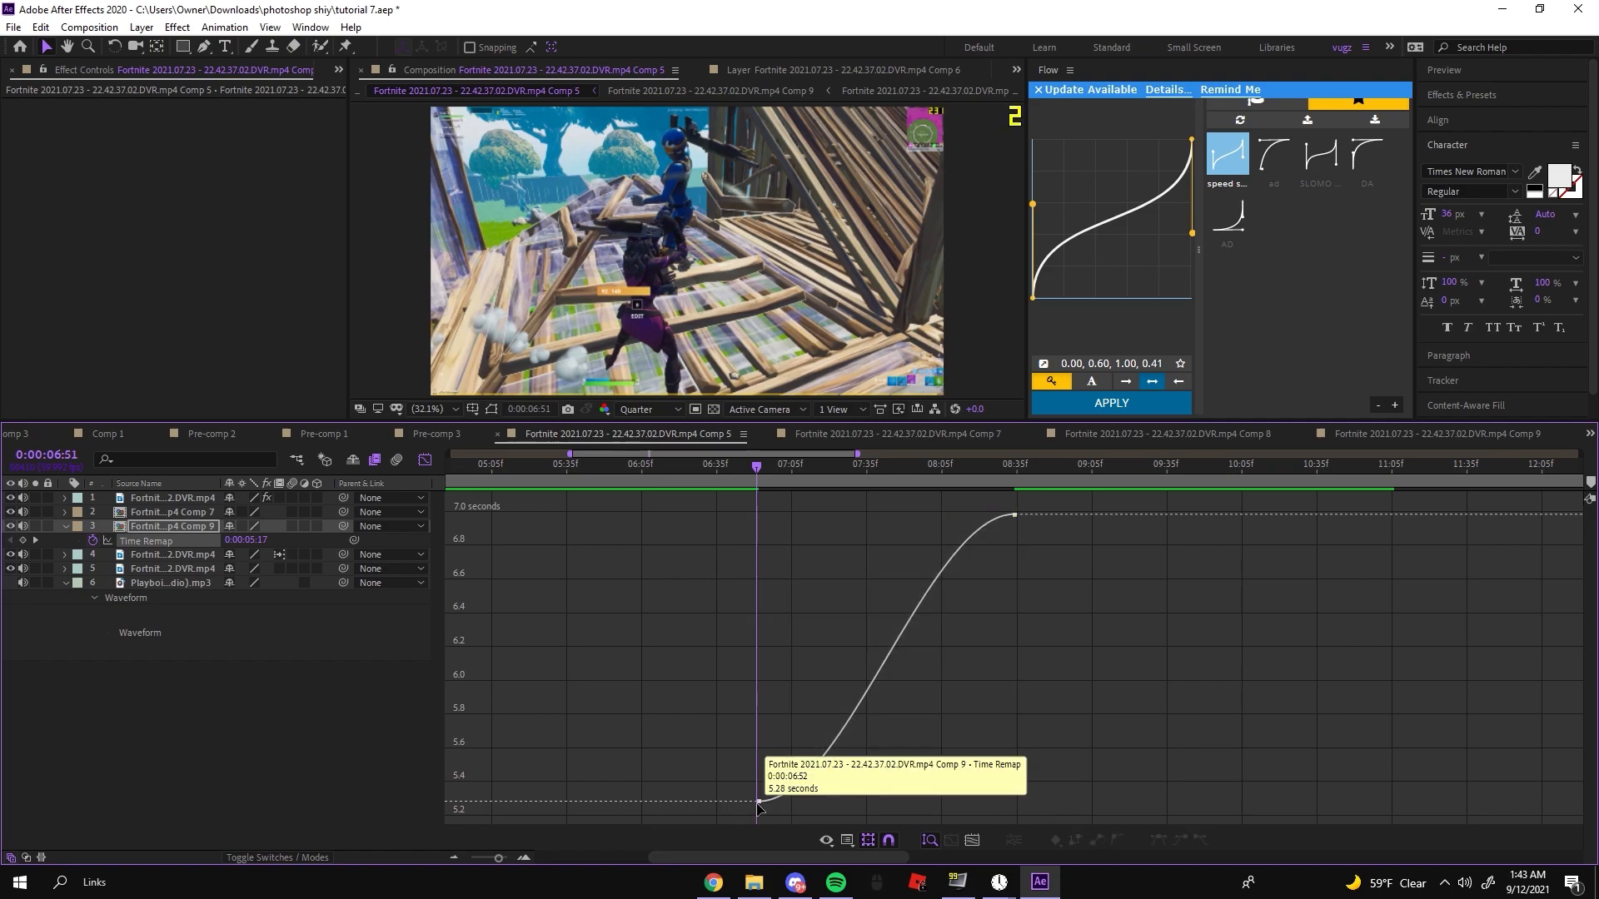
pyautogui.moveTo(844, 804); pyautogui.dragTo(631, 697)
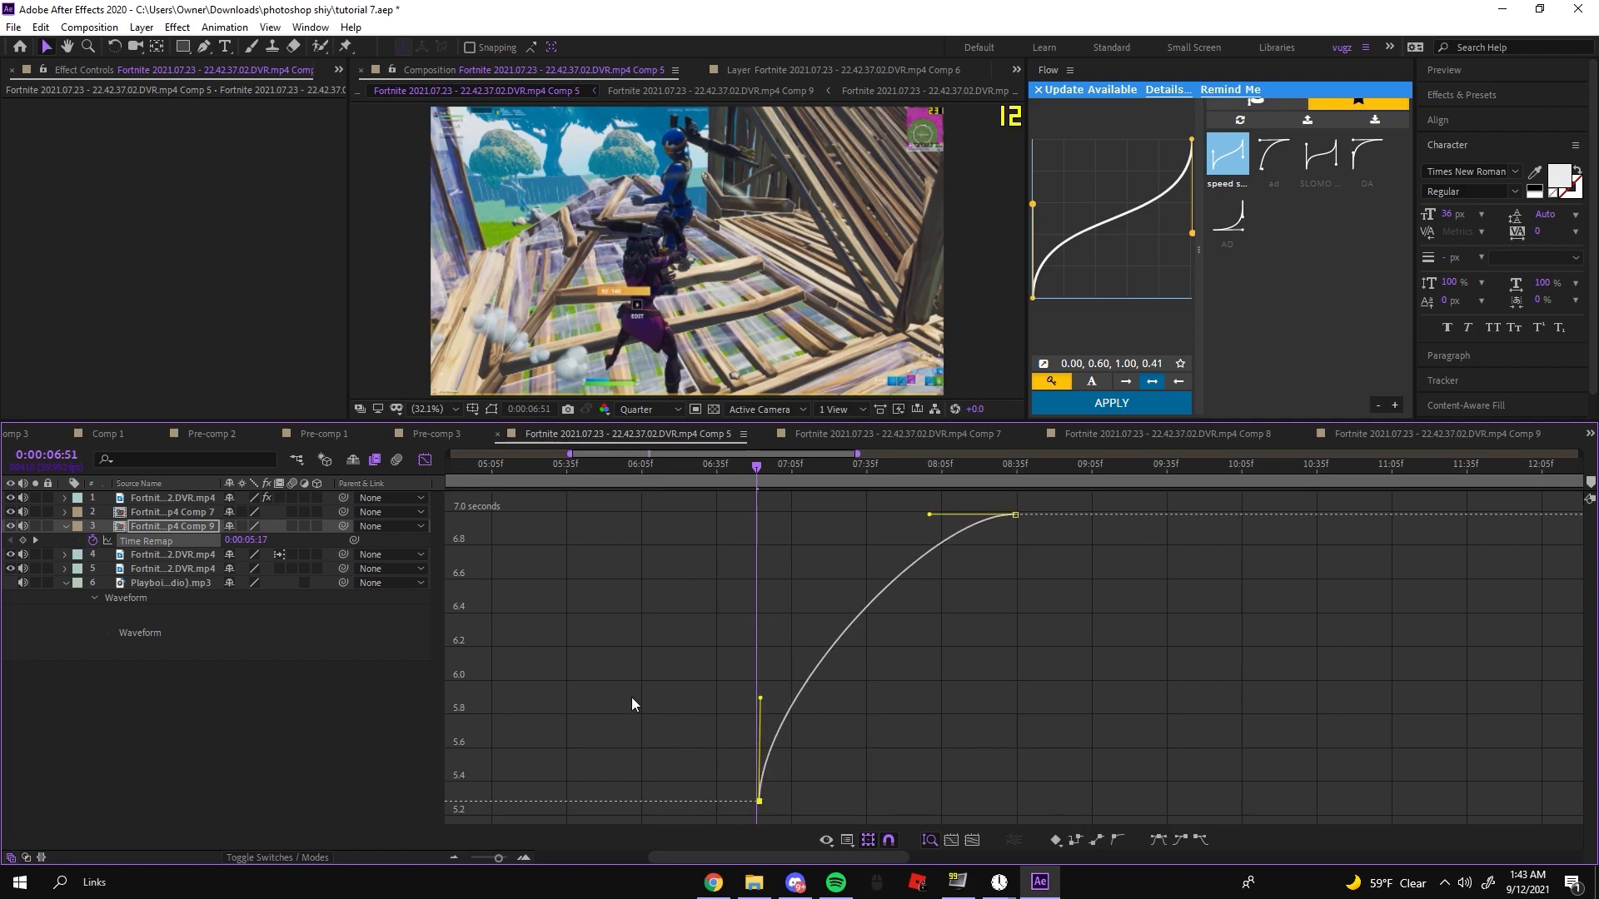
pyautogui.moveTo(929, 515); pyautogui.dragTo(1099, 670)
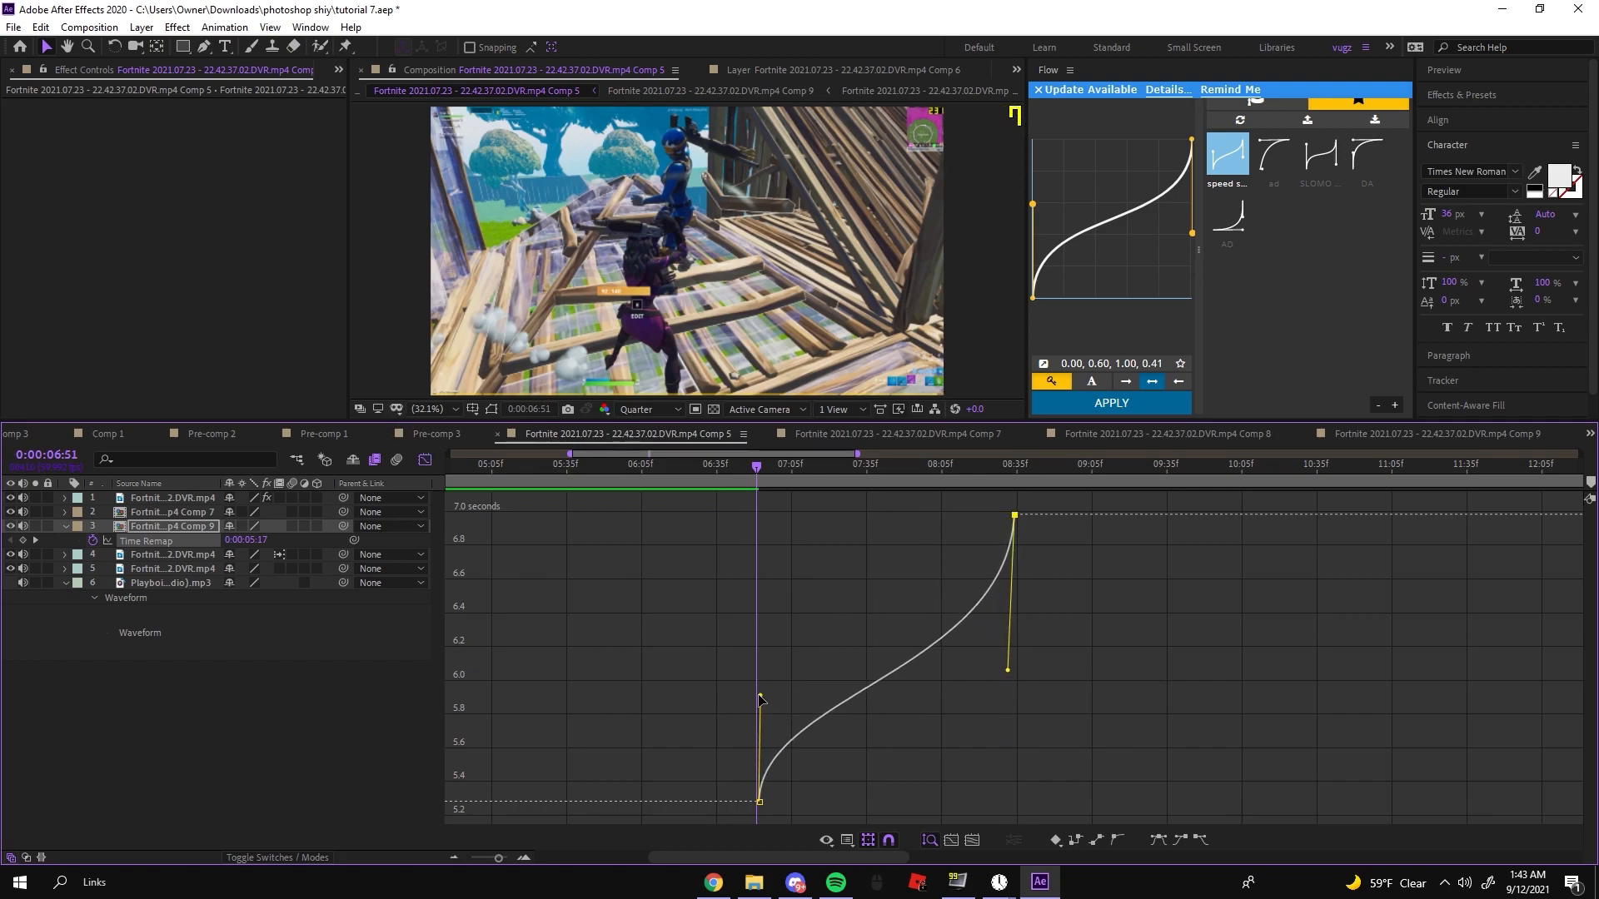
pyautogui.moveTo(762, 697); pyautogui.dragTo(762, 672)
pyautogui.click(424, 459)
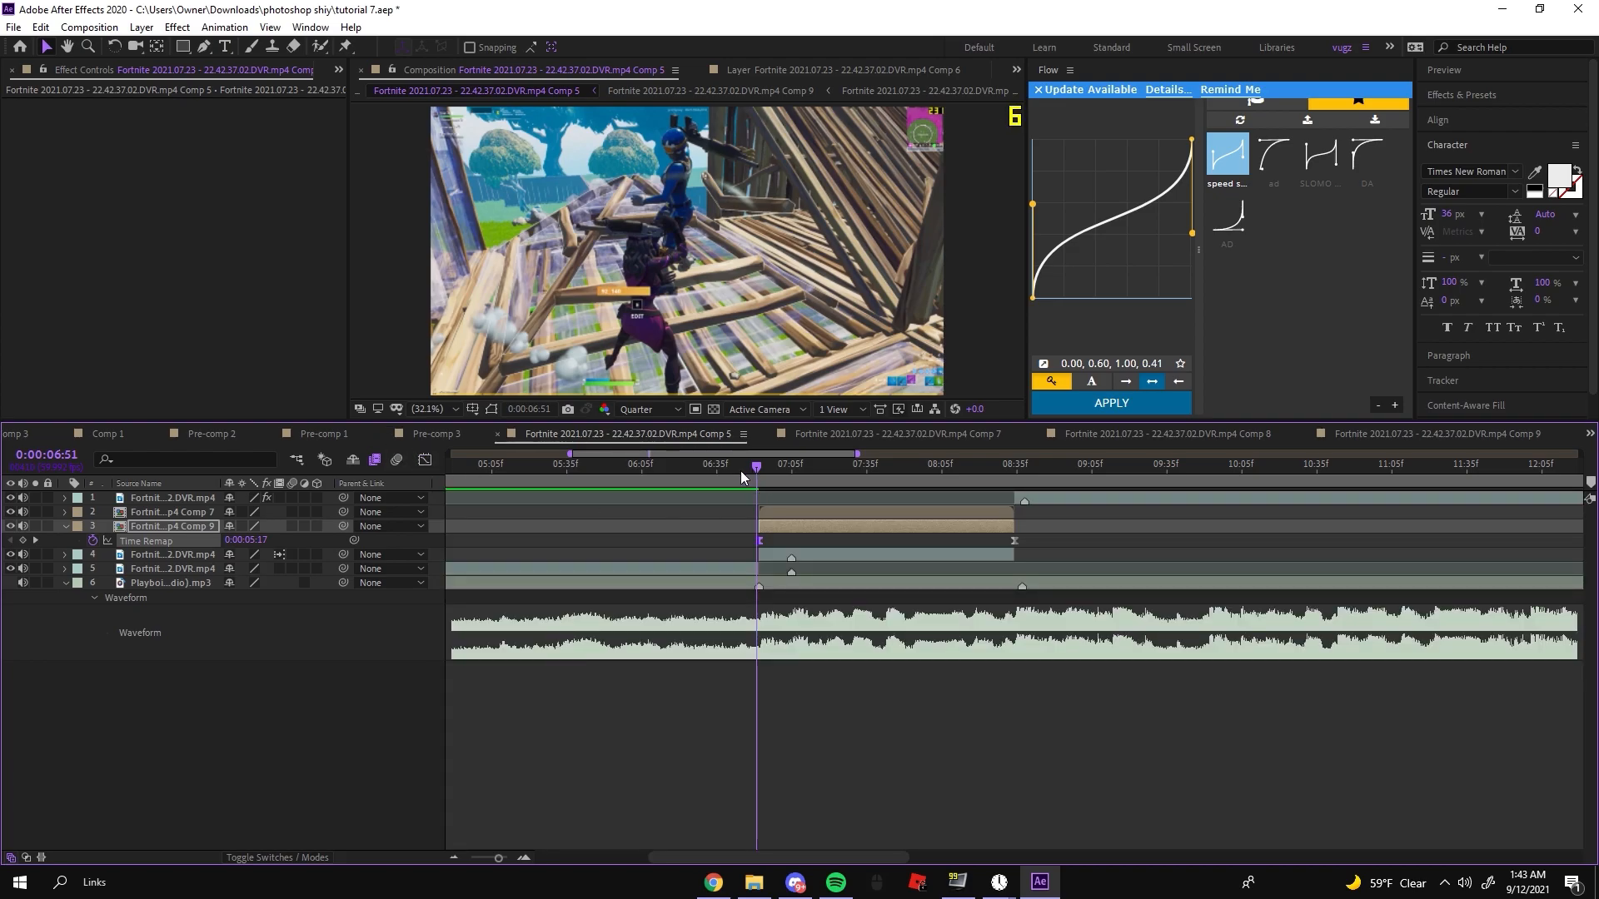
# Step: Play back the composition from shortly before the clone section to check the eased clones against the music
pyautogui.click(691, 468)
pyautogui.click(721, 512)
pyautogui.press('space')
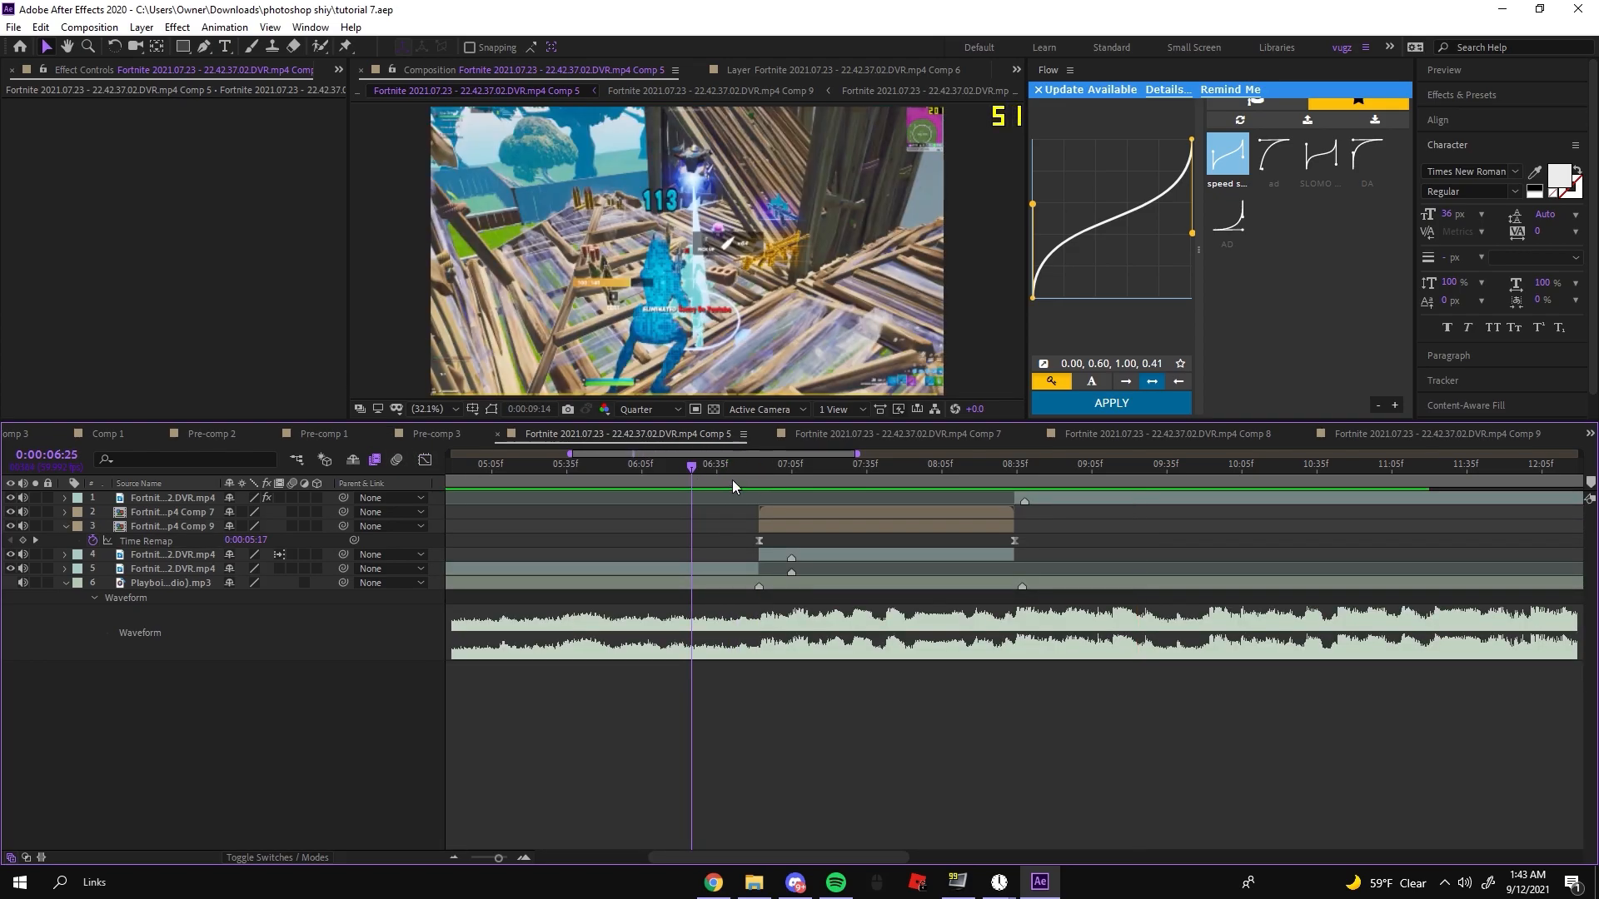
pyautogui.click(676, 478)
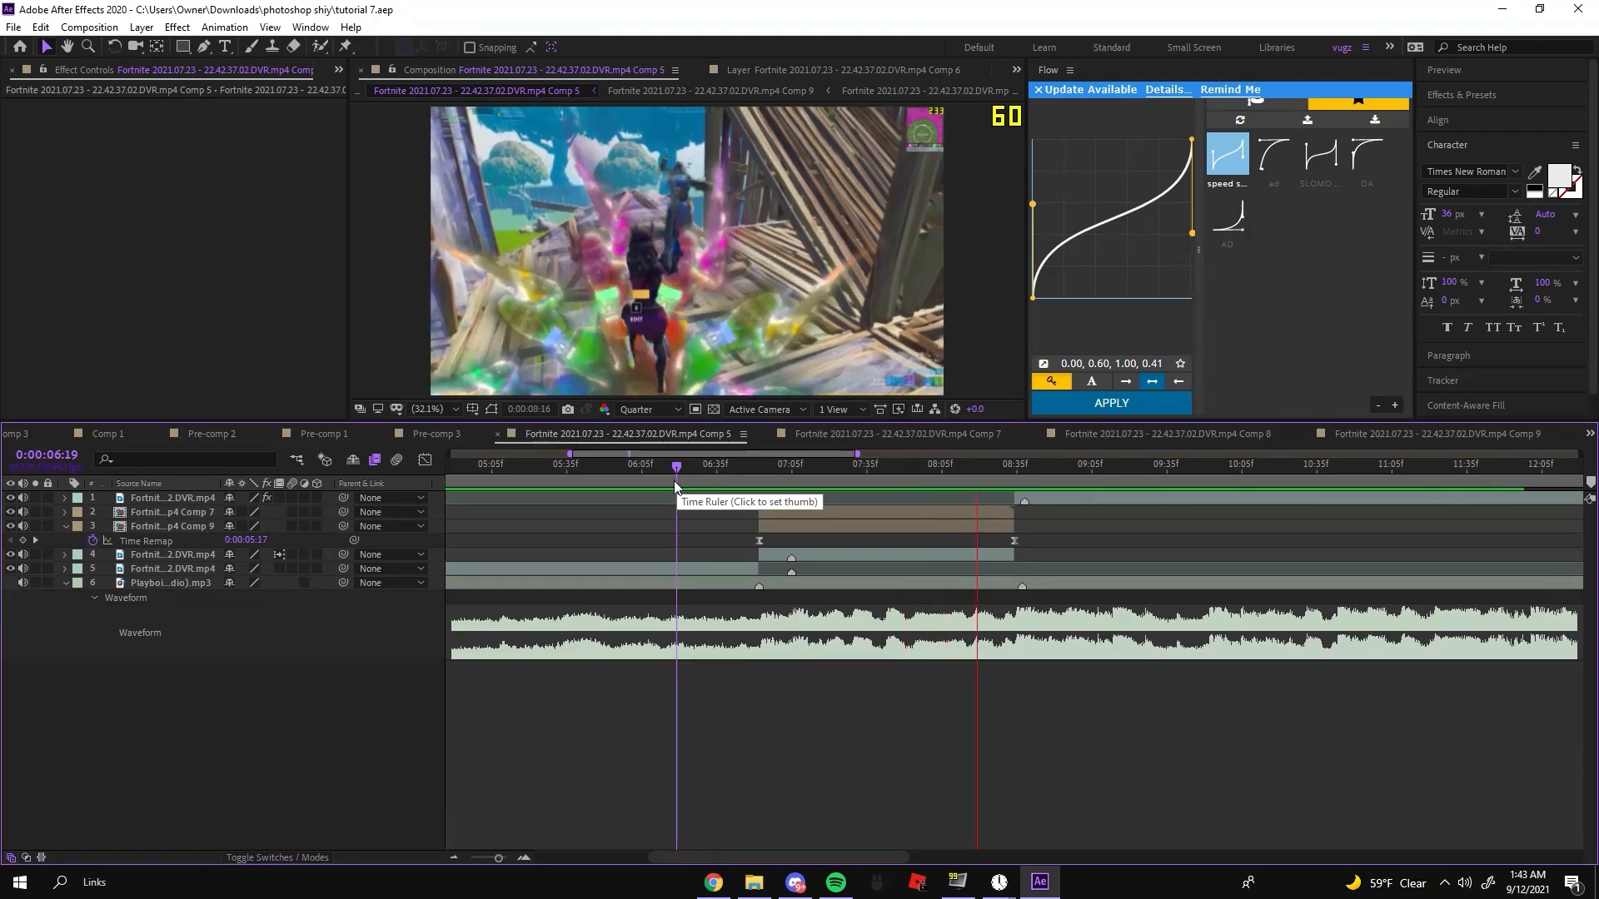
pyautogui.press('space')
pyautogui.moveTo(736, 481); pyautogui.dragTo(745, 487)
pyautogui.press('space')
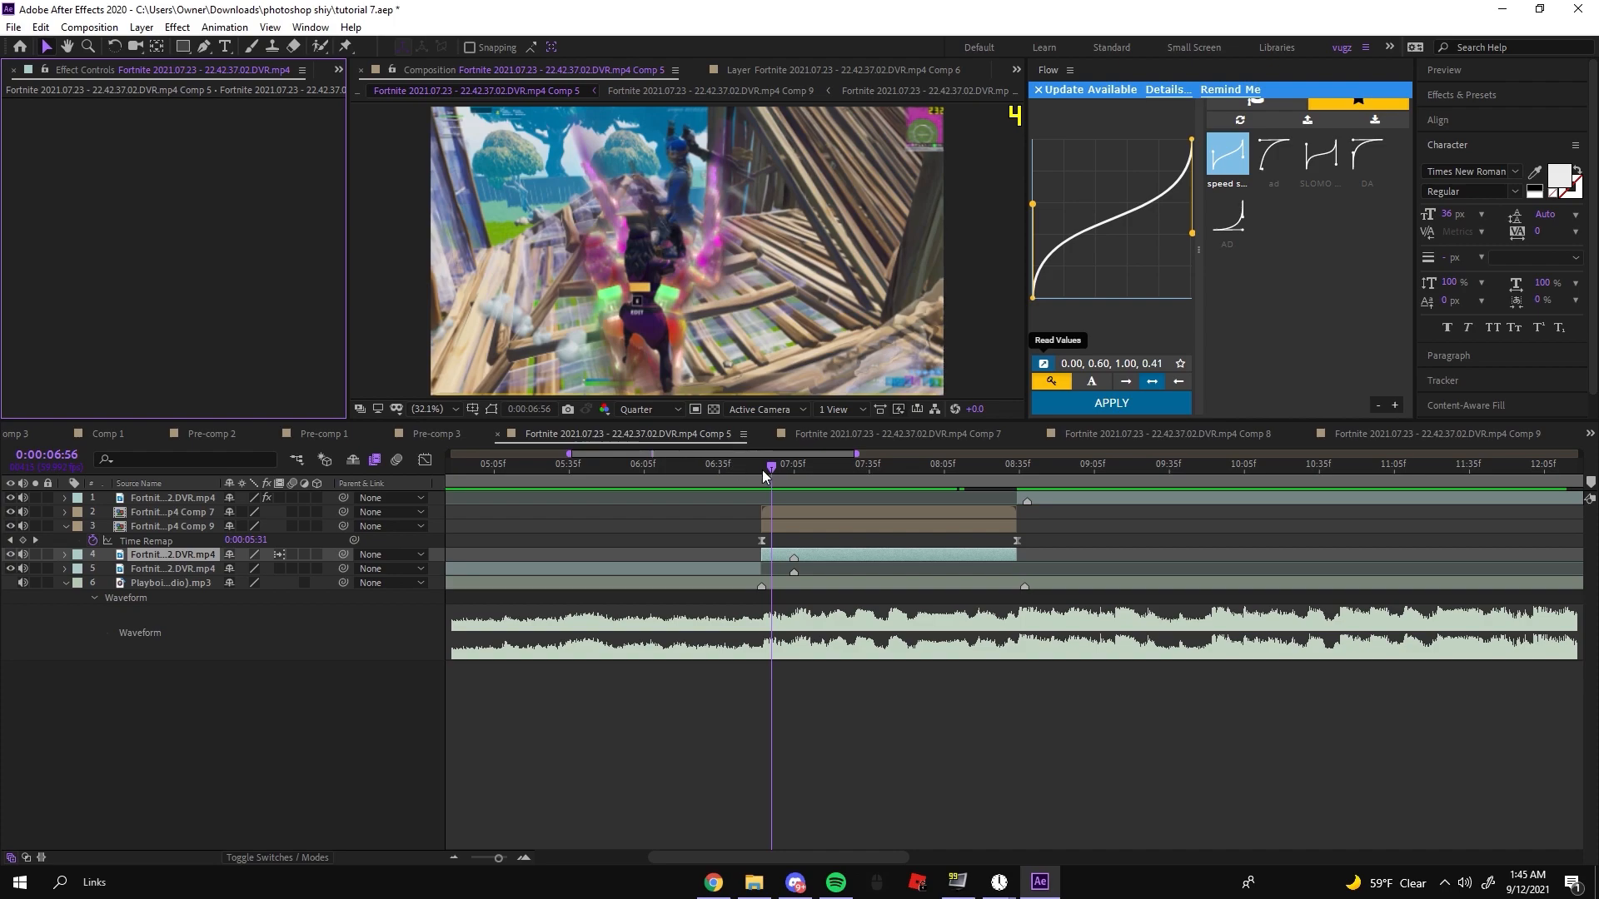
# Step: Replay the start of the clone section and check the slowed base clip layer in isolation
pyautogui.click(762, 470)
pyautogui.press('space')
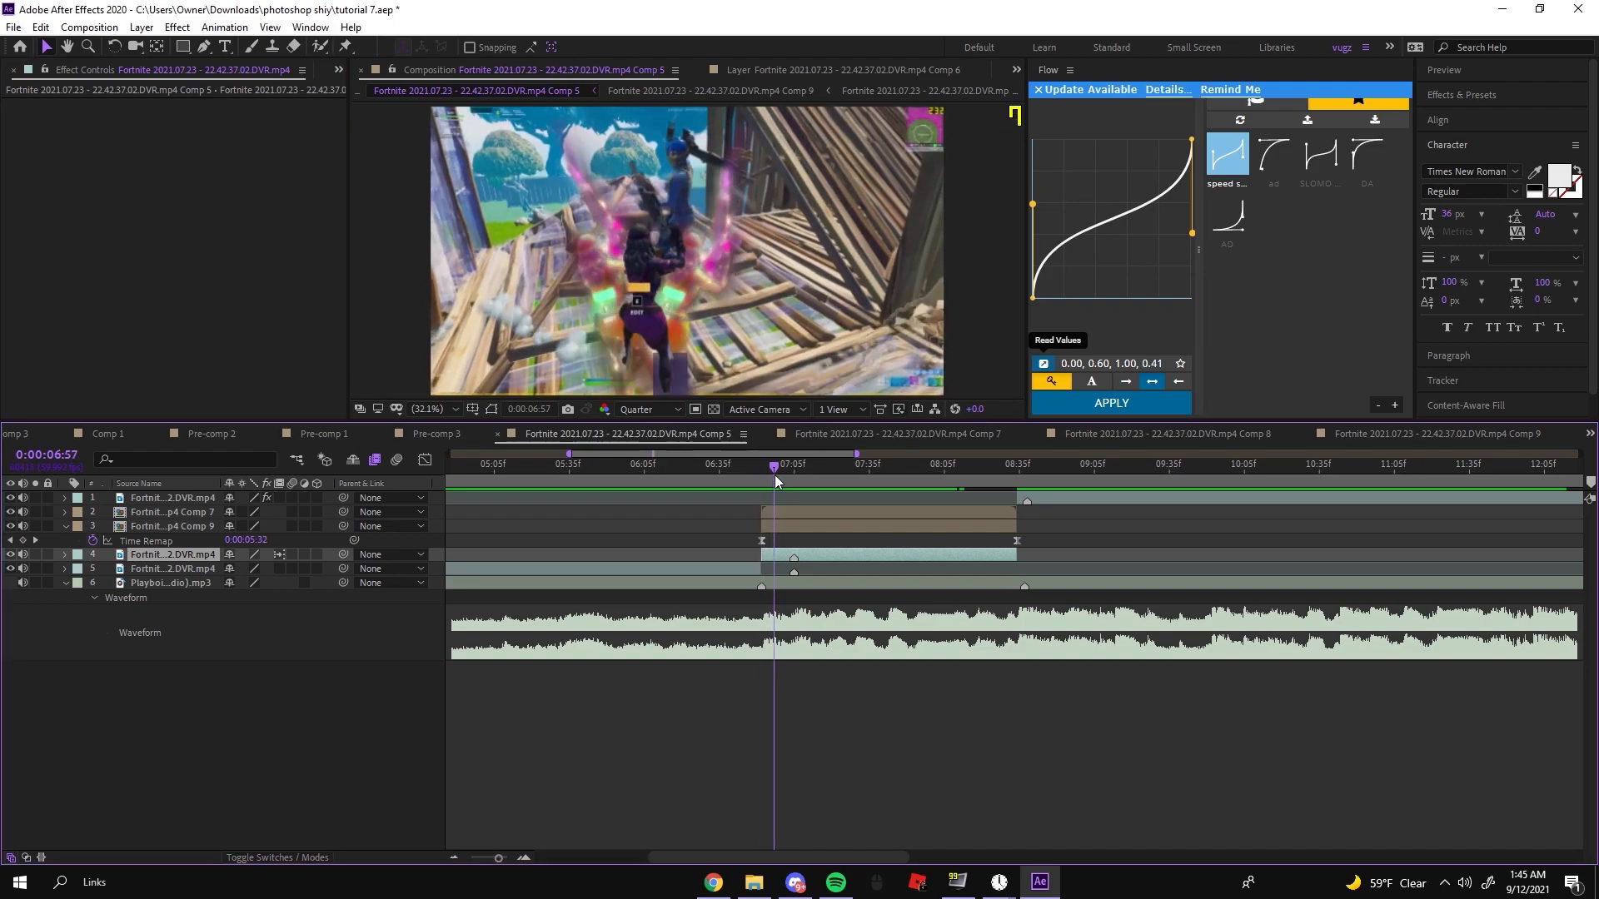
pyautogui.rightClick(36, 561)
pyautogui.click(36, 559)
pyautogui.click(36, 559)
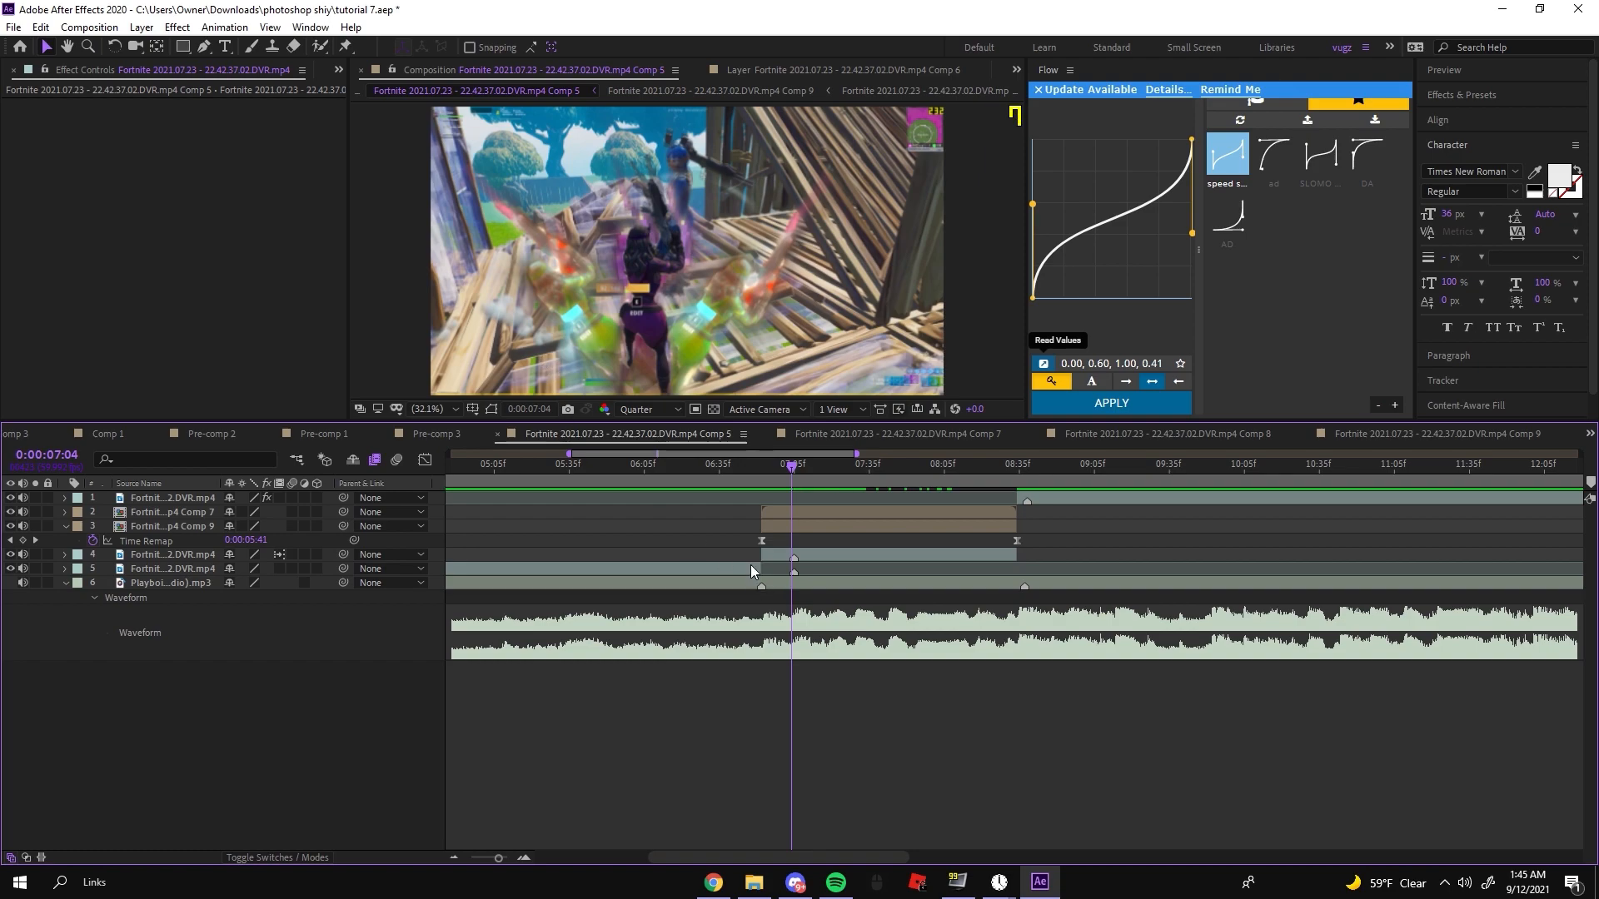
# Step: Apply the black-and-white warped background preset to the slowed base clip layer and scrub through it to 0:00:07:33
pyautogui.click(776, 557)
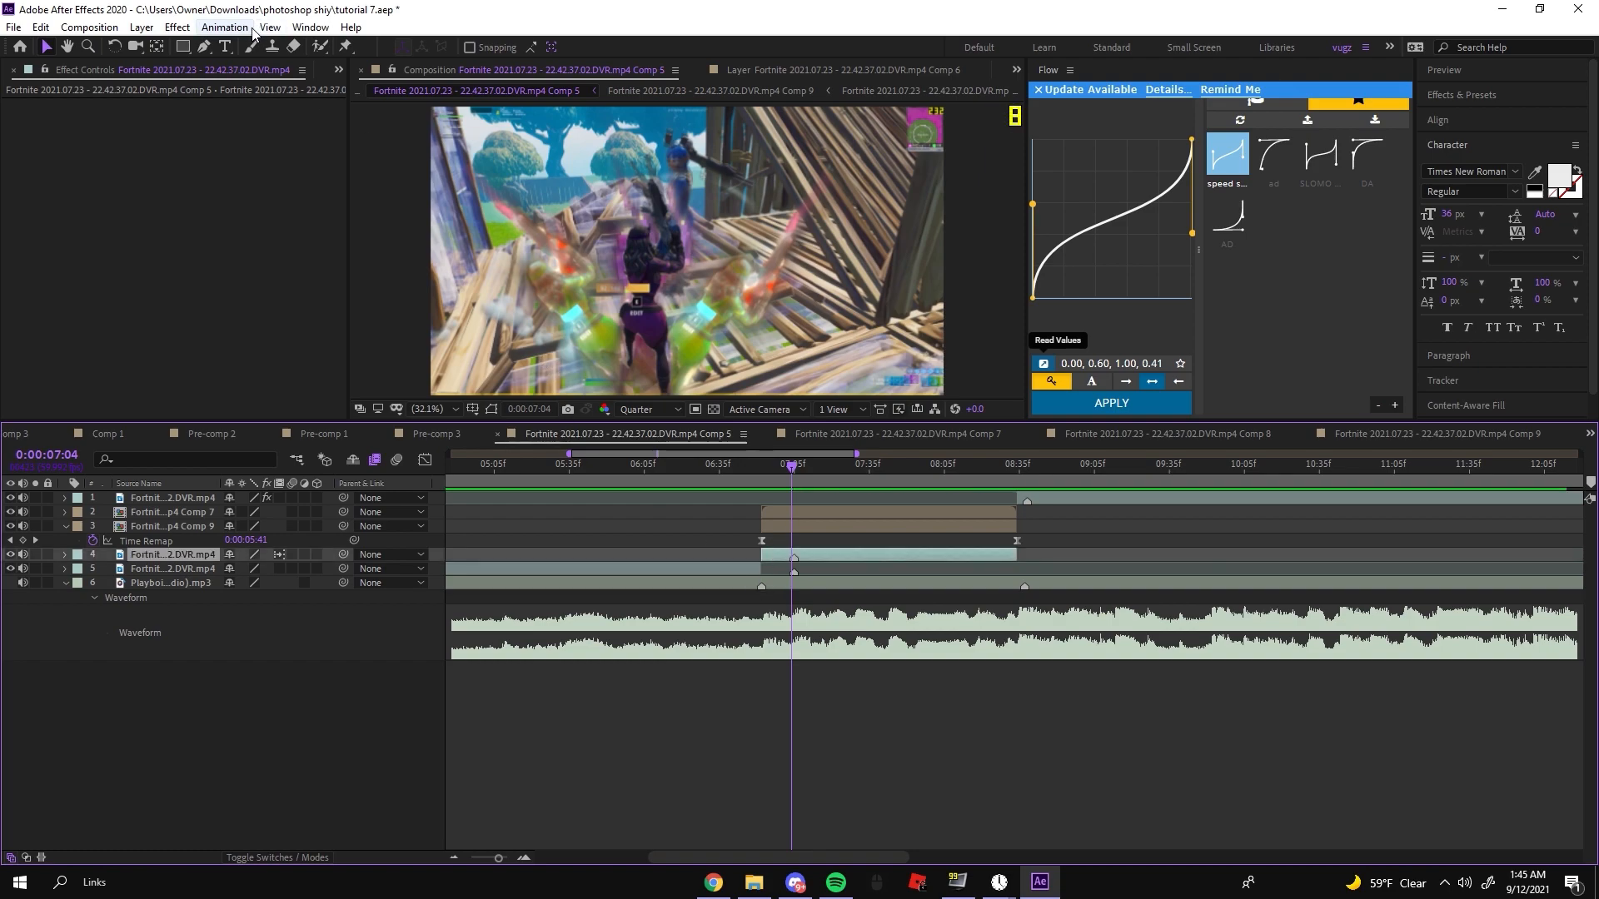
pyautogui.click(250, 30)
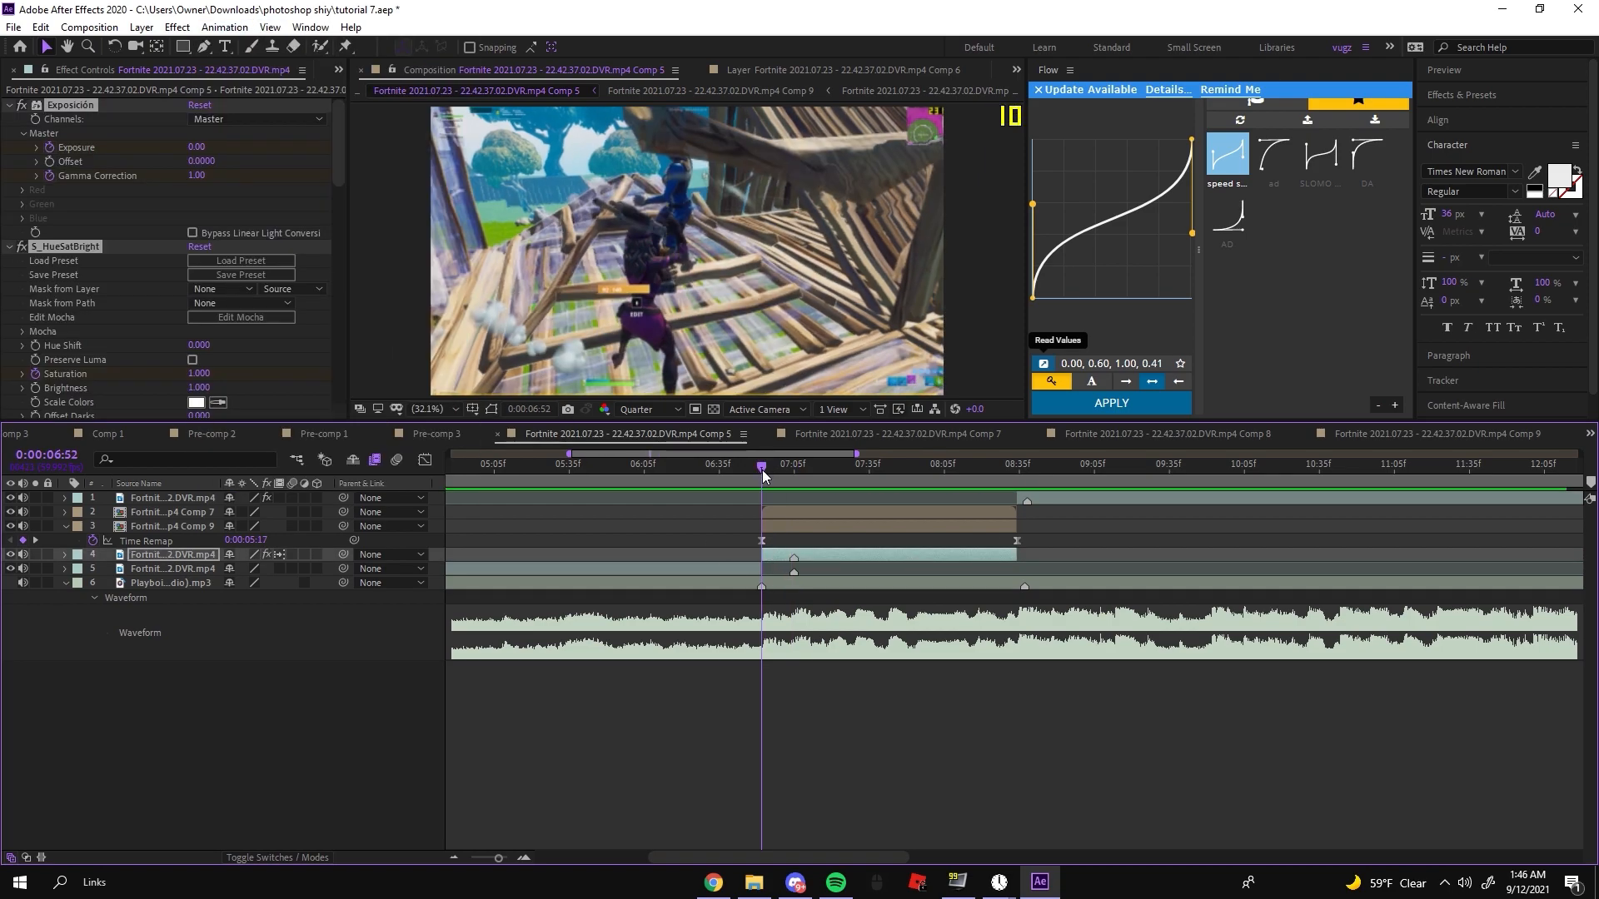
pyautogui.moveTo(762, 469); pyautogui.dragTo(862, 466)
# Step: Collapse the Comp 9 clone layer's properties and duplicate the layer
pyautogui.click(847, 523)
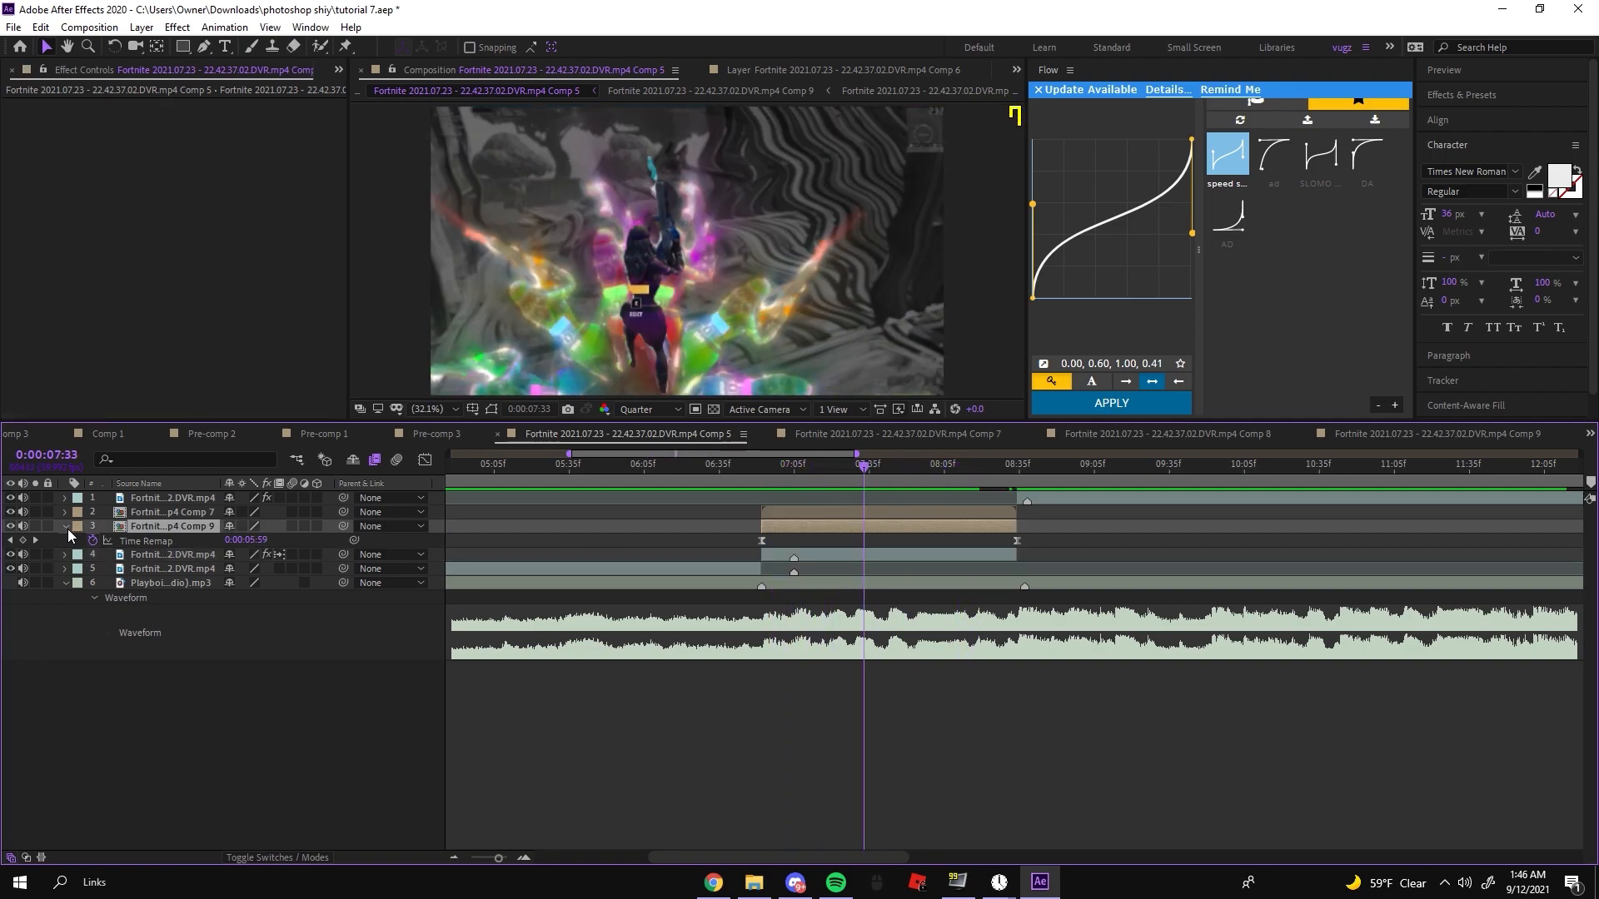
pyautogui.click(67, 528)
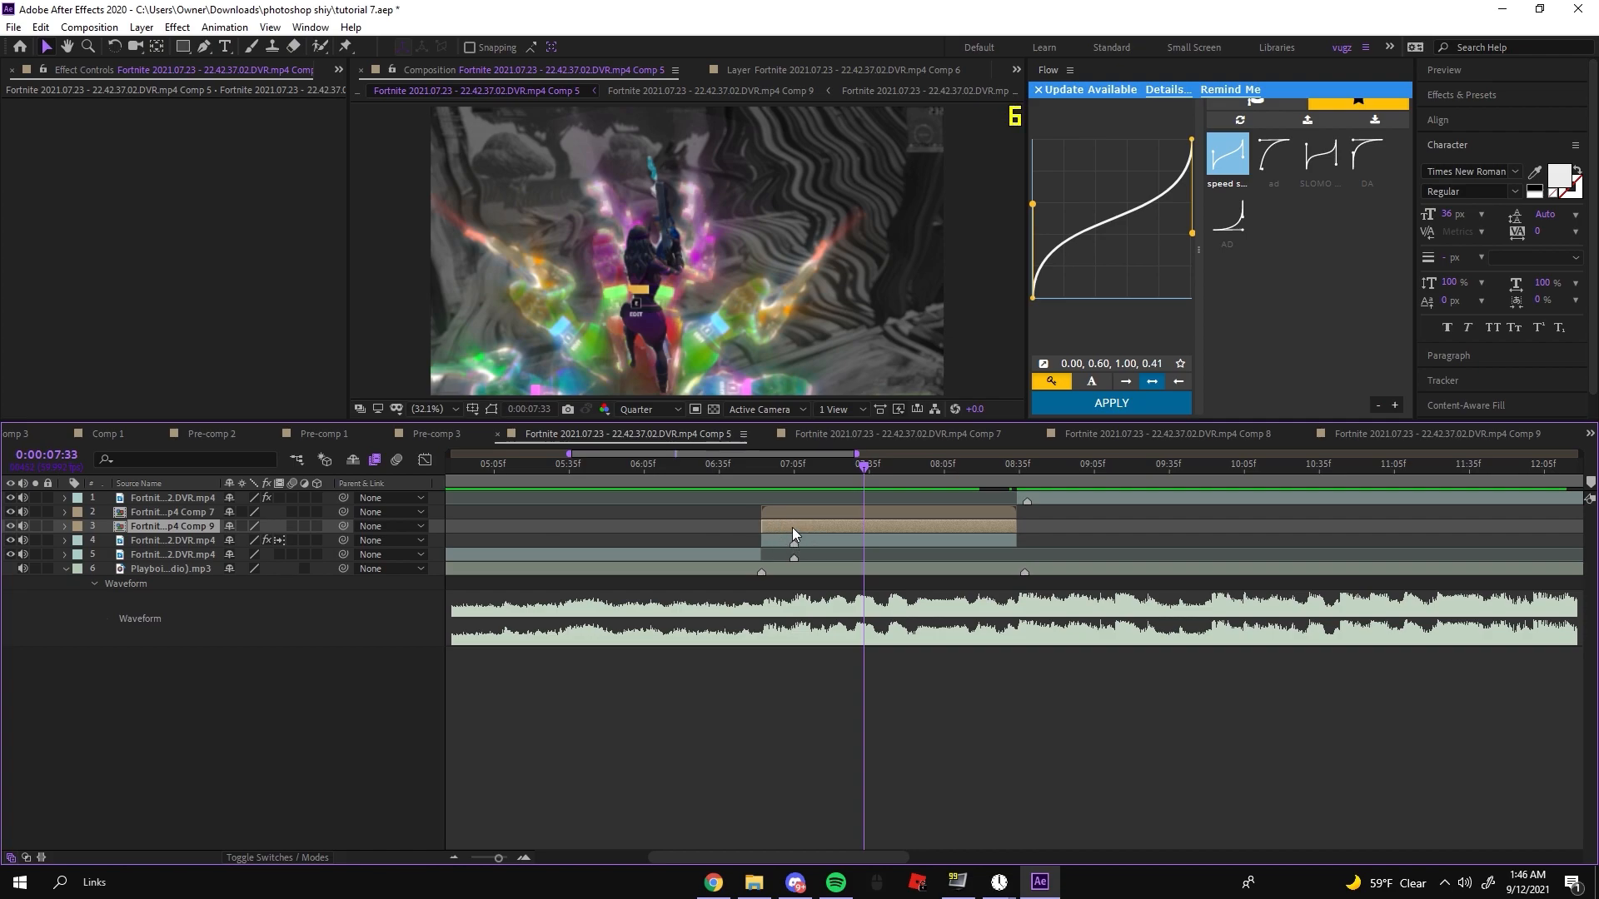
pyautogui.hotkey('ctrl', 'd')
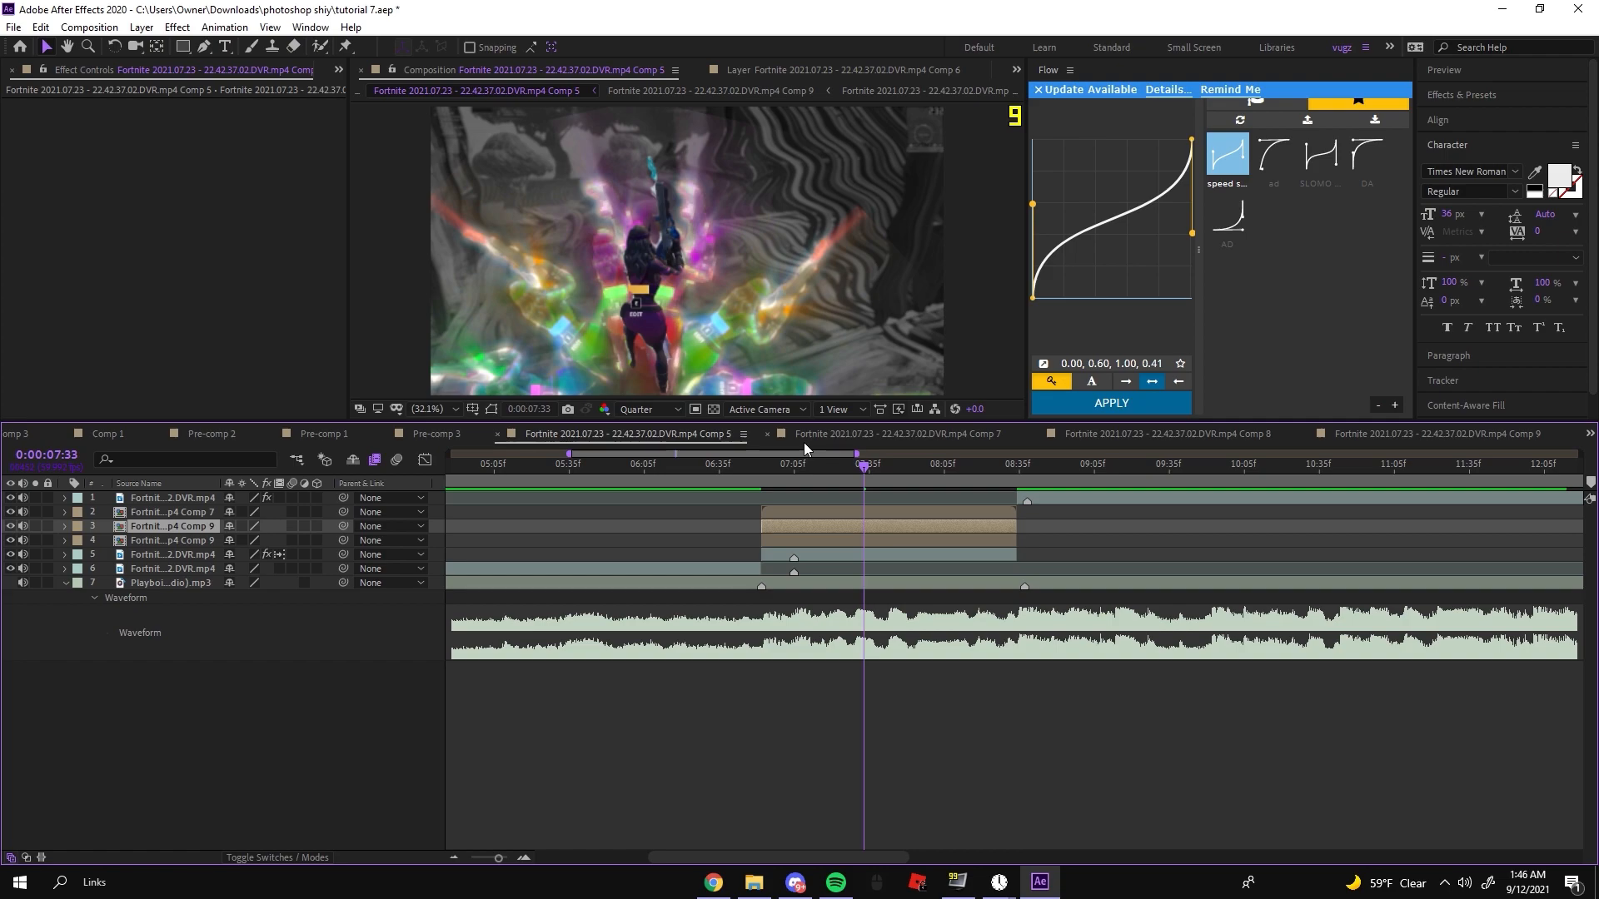
# Step: Apply the "Rainbow clone overflow (PARTICLE OVERLAY)" preset to the lower Comp 9 copy at 0:00:06:52, scrub through it, and save the project
pyautogui.click(762, 468)
pyautogui.click(788, 540)
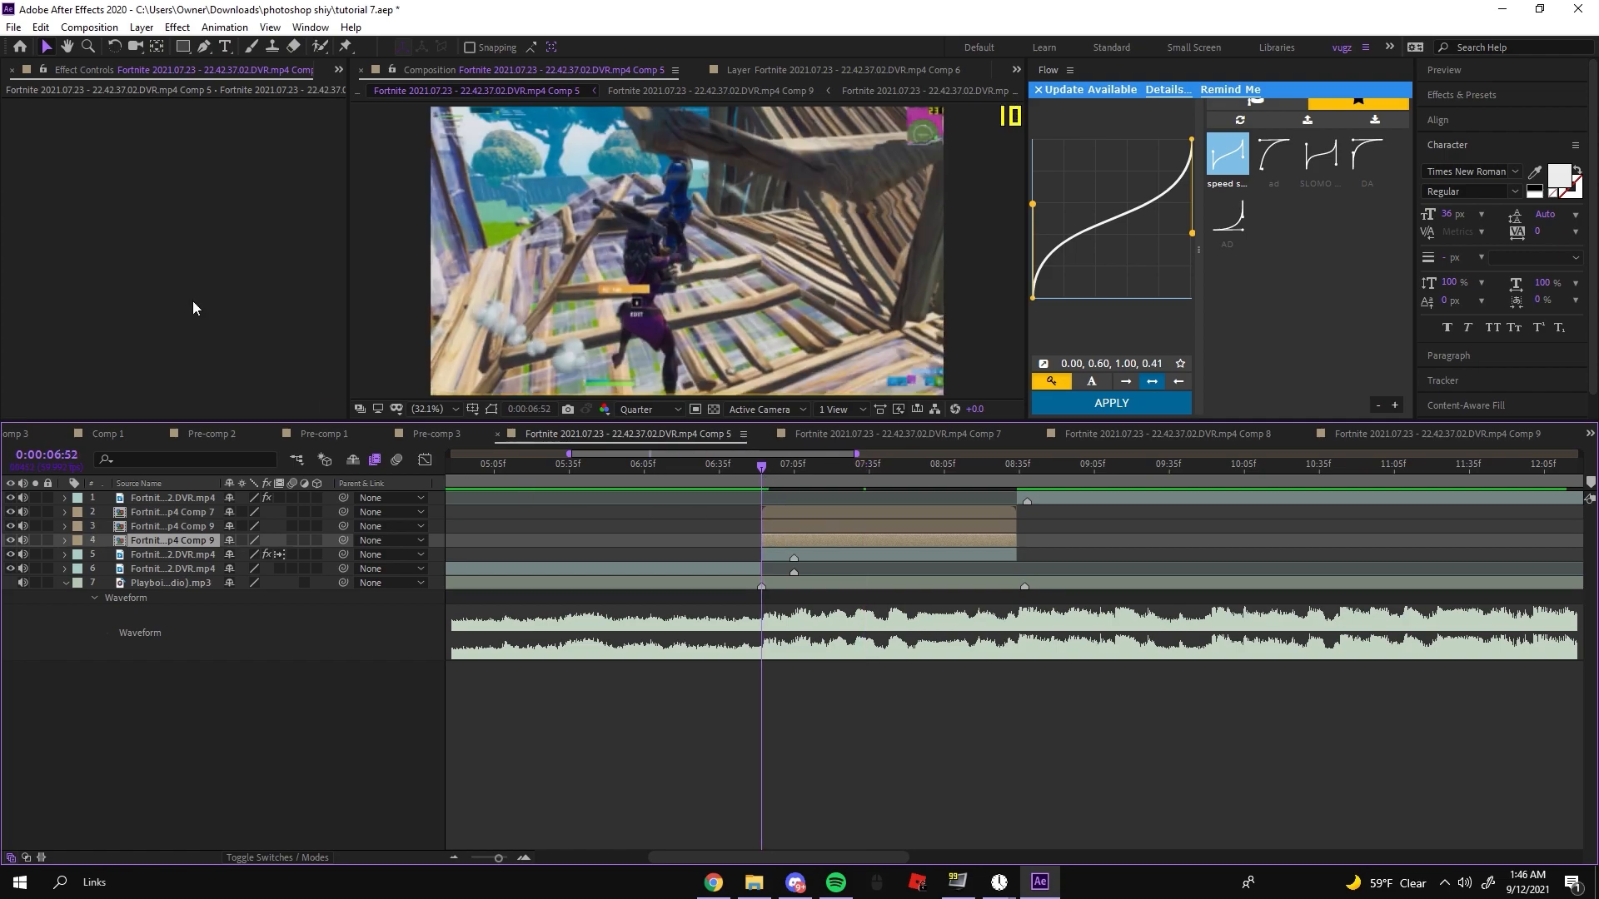
pyautogui.click(225, 26)
pyautogui.click(231, 71)
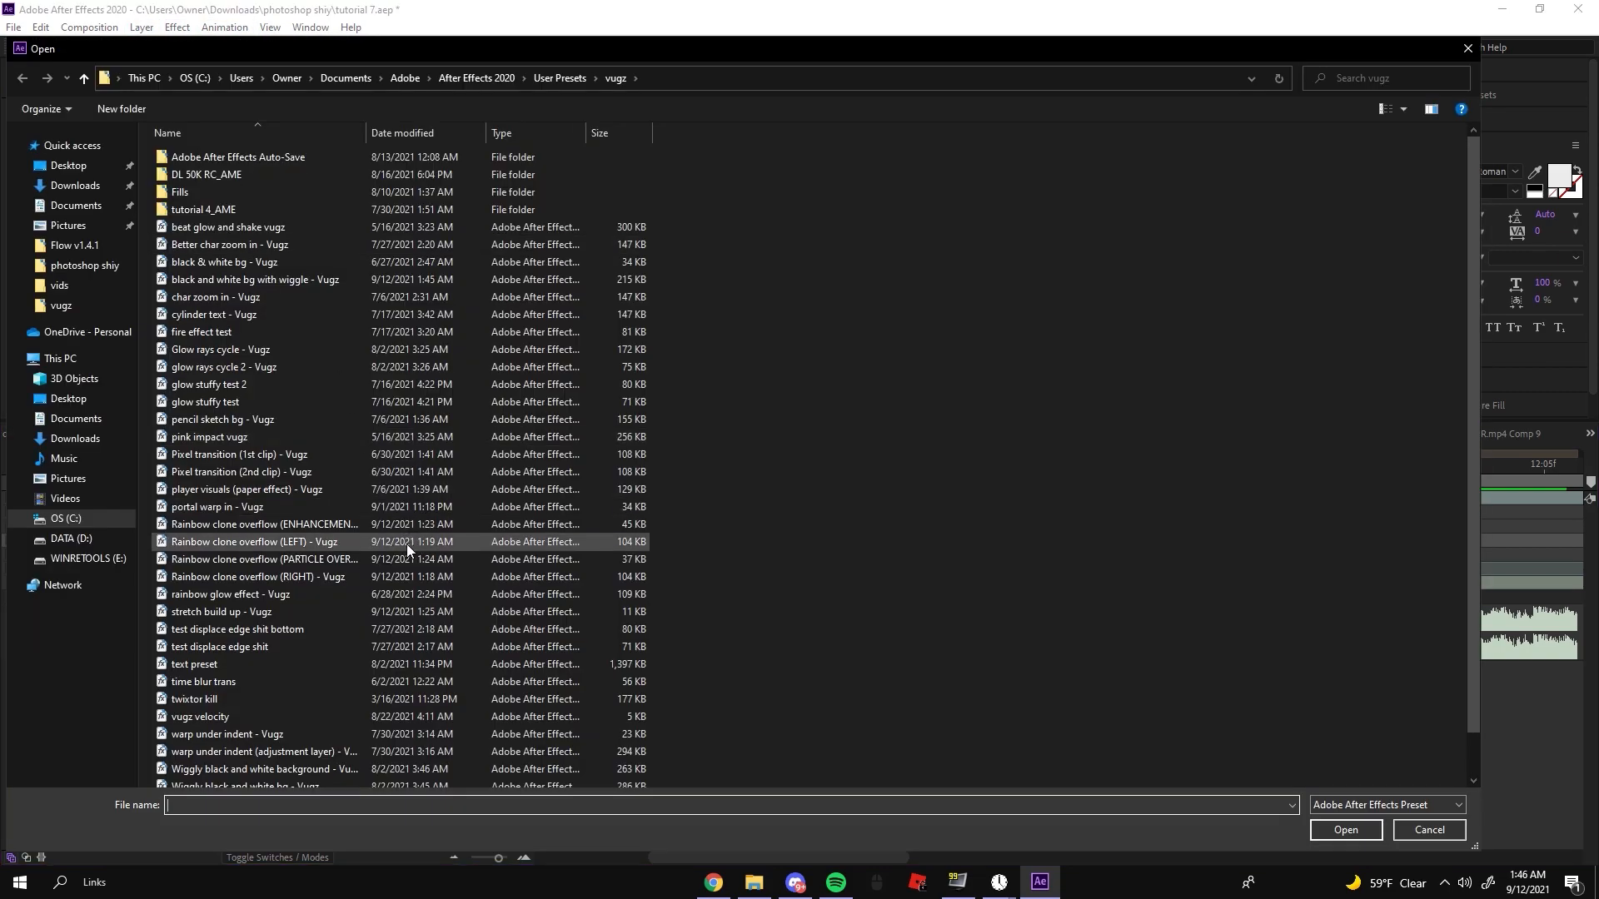
pyautogui.doubleClick(322, 562)
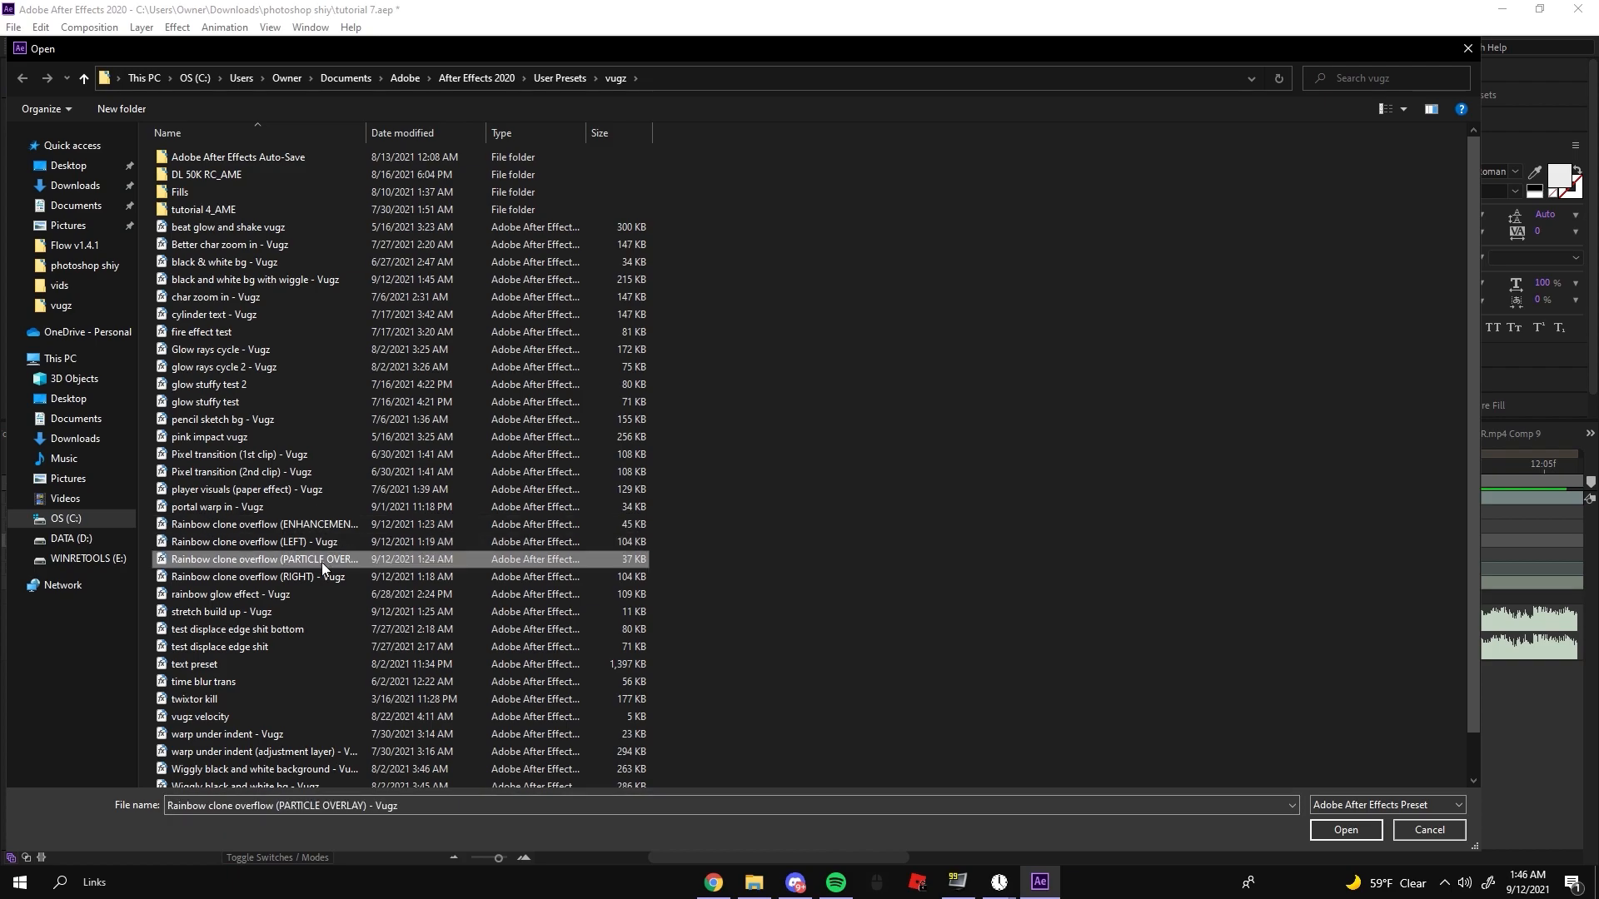
pyautogui.moveTo(762, 474); pyautogui.dragTo(781, 480)
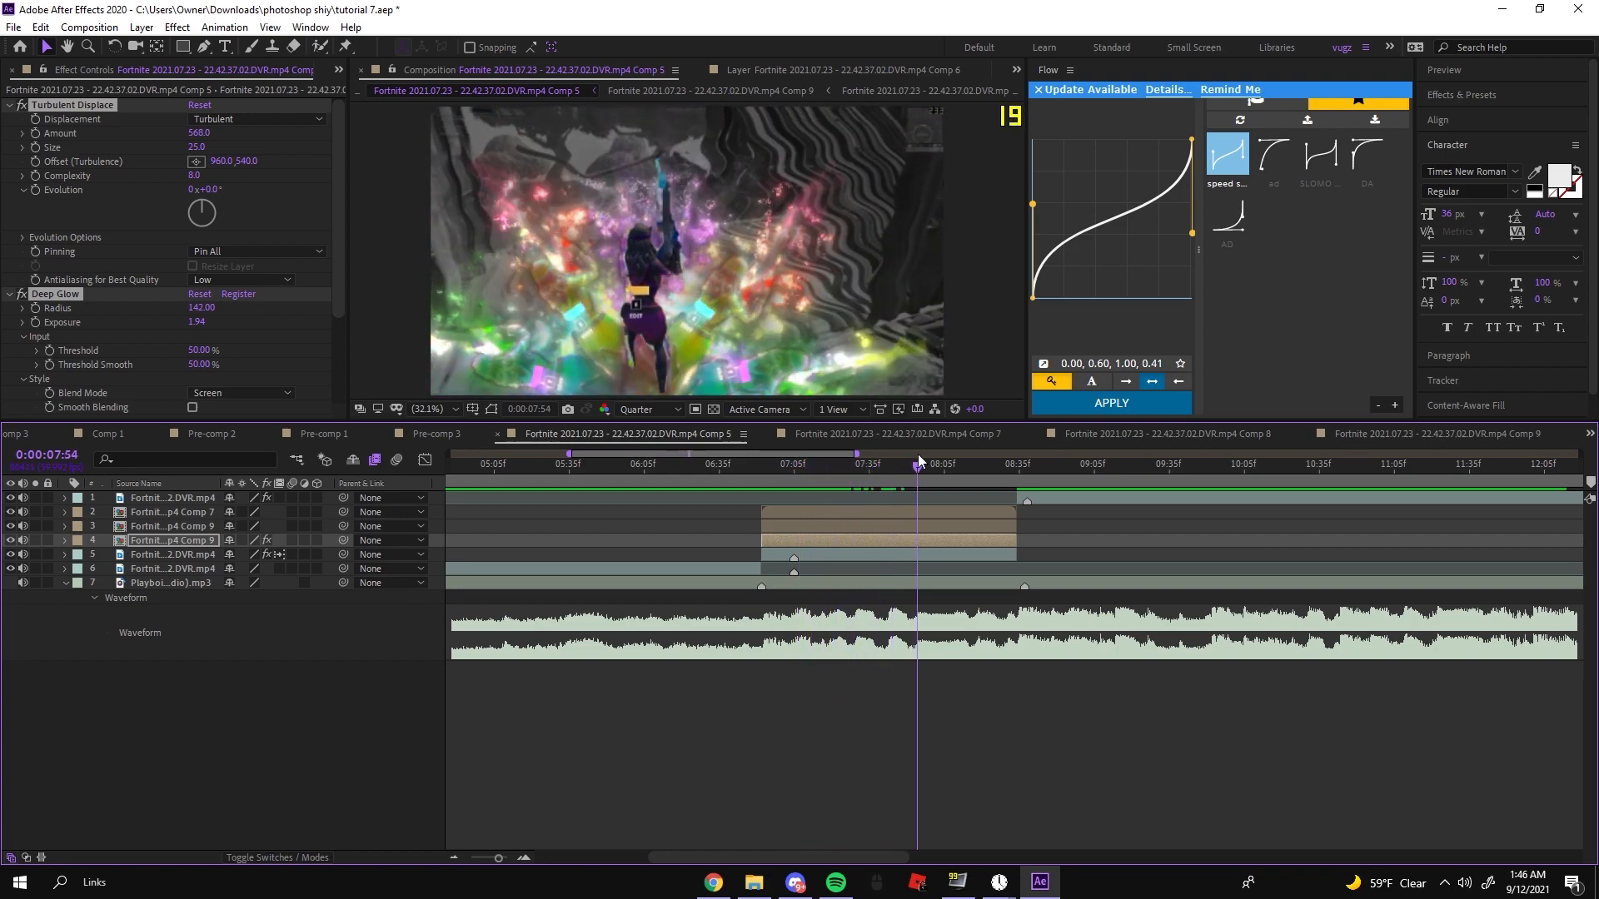
pyautogui.hotkey('ctrl', 's')
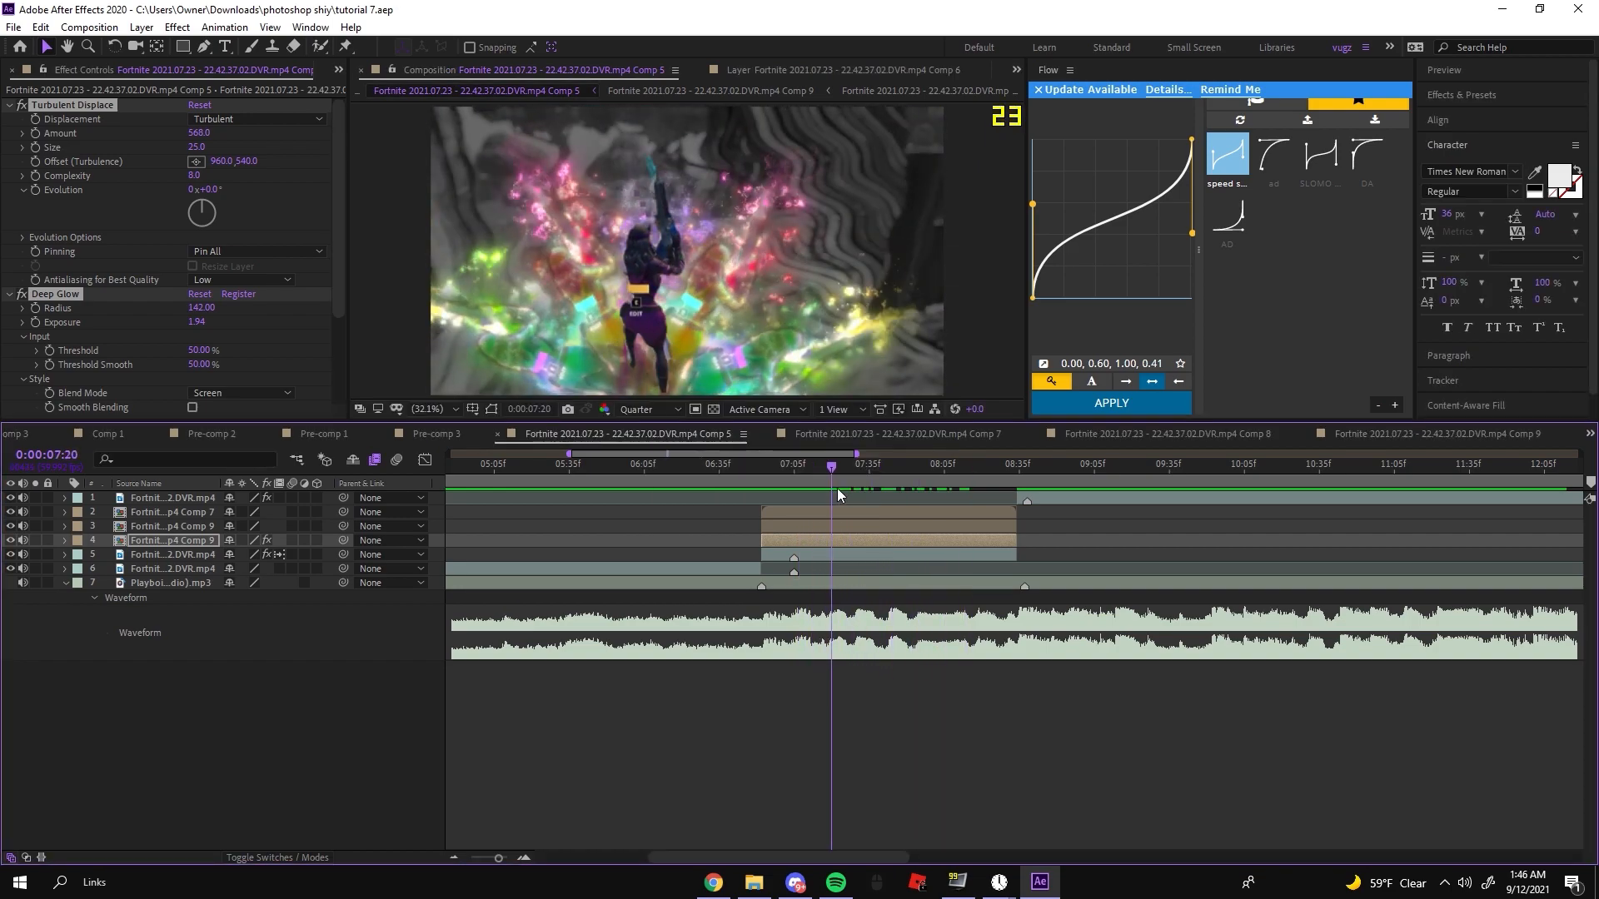
# Step: View the particle overlay layer on its own, then with all layers restored, and return to 0:00:06:39
pyautogui.click(35, 540)
pyautogui.moveTo(767, 466); pyautogui.dragTo(909, 481)
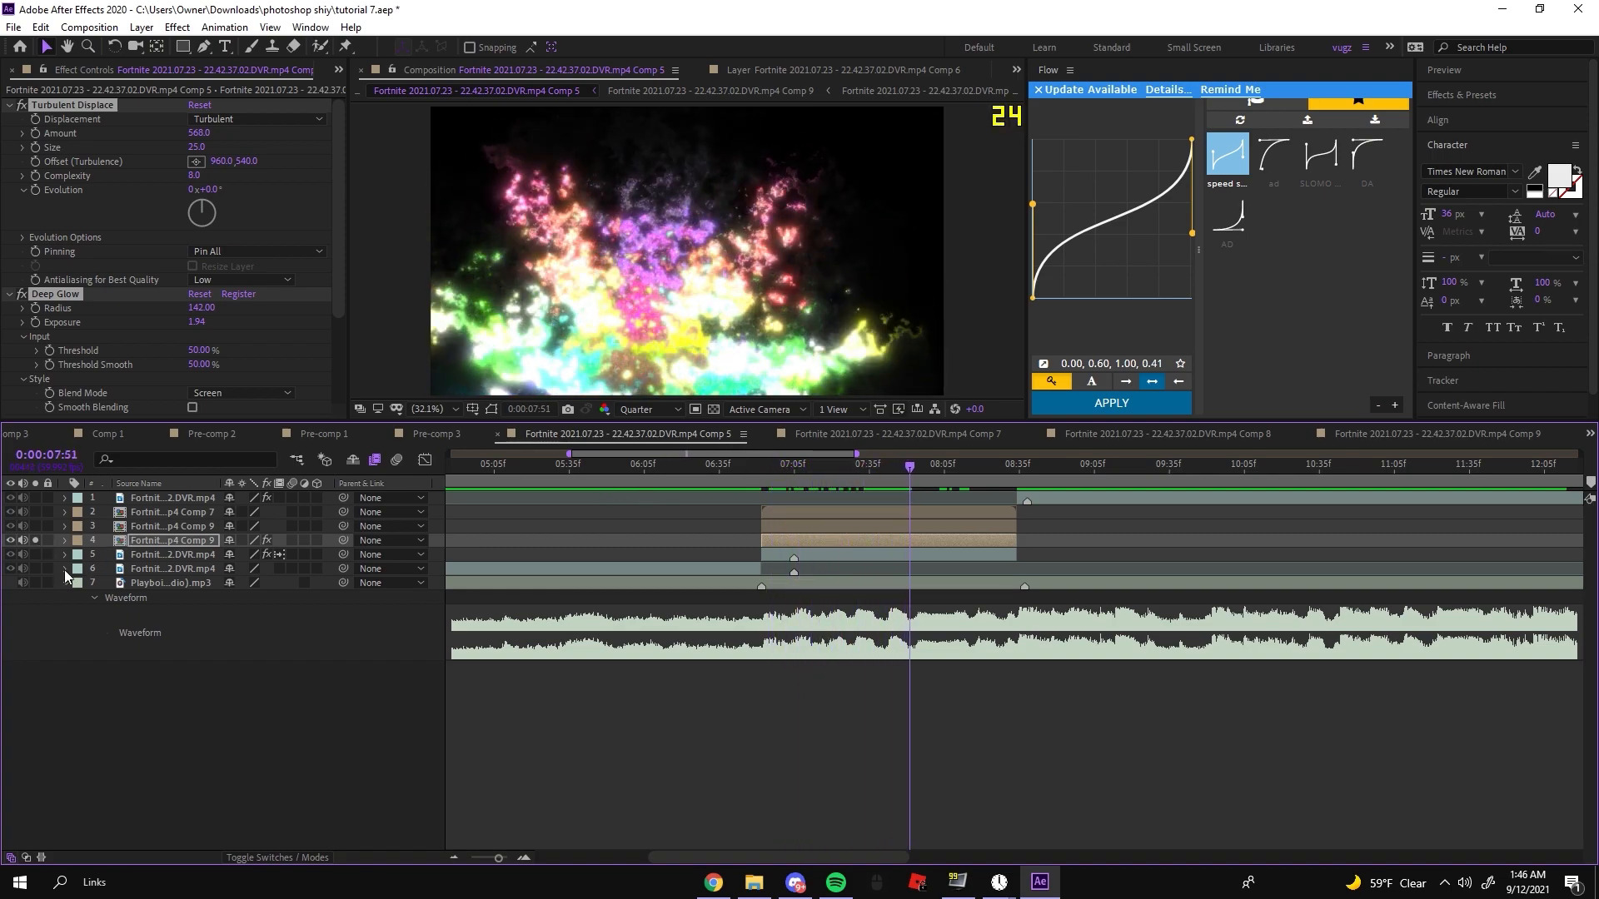
pyautogui.click(35, 540)
pyautogui.moveTo(767, 472); pyautogui.dragTo(966, 448)
pyautogui.press('capslock')
pyautogui.moveTo(731, 477)
pyautogui.mouseDown()
pyautogui.moveTo(910, 471)
pyautogui.moveTo(727, 493)
pyautogui.moveTo(746, 477)
pyautogui.moveTo(743, 496)
pyautogui.moveTo(730, 477)
pyautogui.mouseUp()
pyautogui.press('capslock')
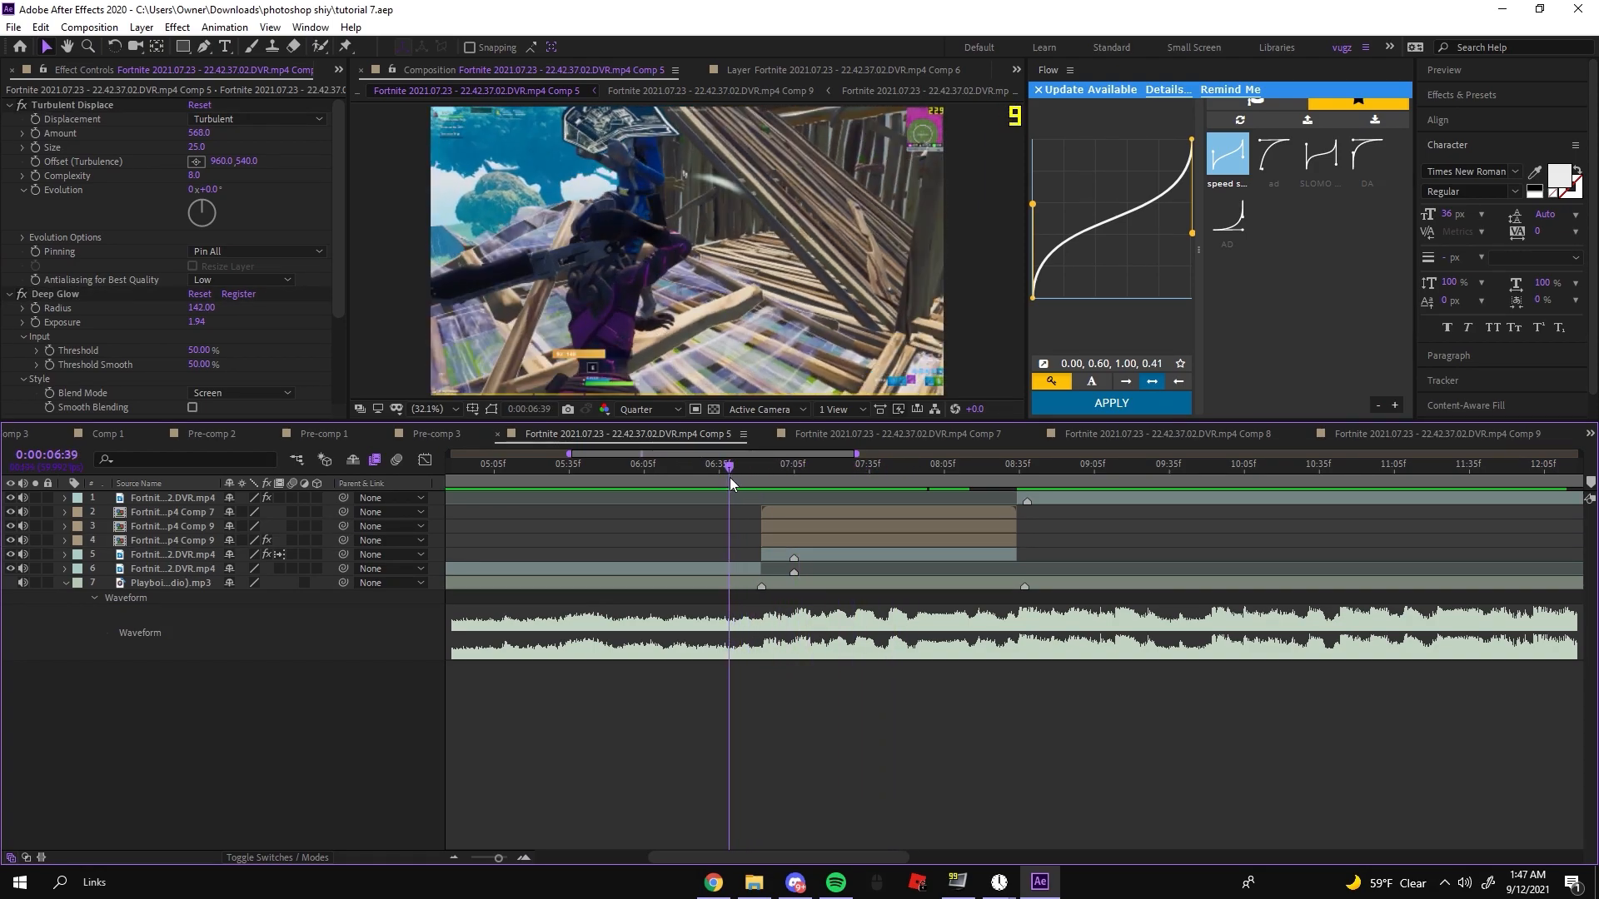
# Step: Add an adjustment layer starting just before the clone section, apply a preset found by searching "vugz", and trim the layer
pyautogui.click(745, 472)
pyautogui.rightClick(400, 560)
pyautogui.click(589, 667)
pyautogui.hotkey('ctrl', 'space')
pyautogui.write('vugz')
pyautogui.click(741, 601)
pyautogui.hotkey('alt', '[')
pyautogui.moveTo(752, 474); pyautogui.dragTo(1014, 468)
pyautogui.hotkey('alt', ']')
# Step: Add another adjustment layer that starts at 0:00:08:33, where the clone section ends, and apply the "RAVE" shake preset to it
pyautogui.press('Tab')
pyautogui.rightClick(293, 664)
pyautogui.moveTo(334, 674)
pyautogui.click(576, 810)
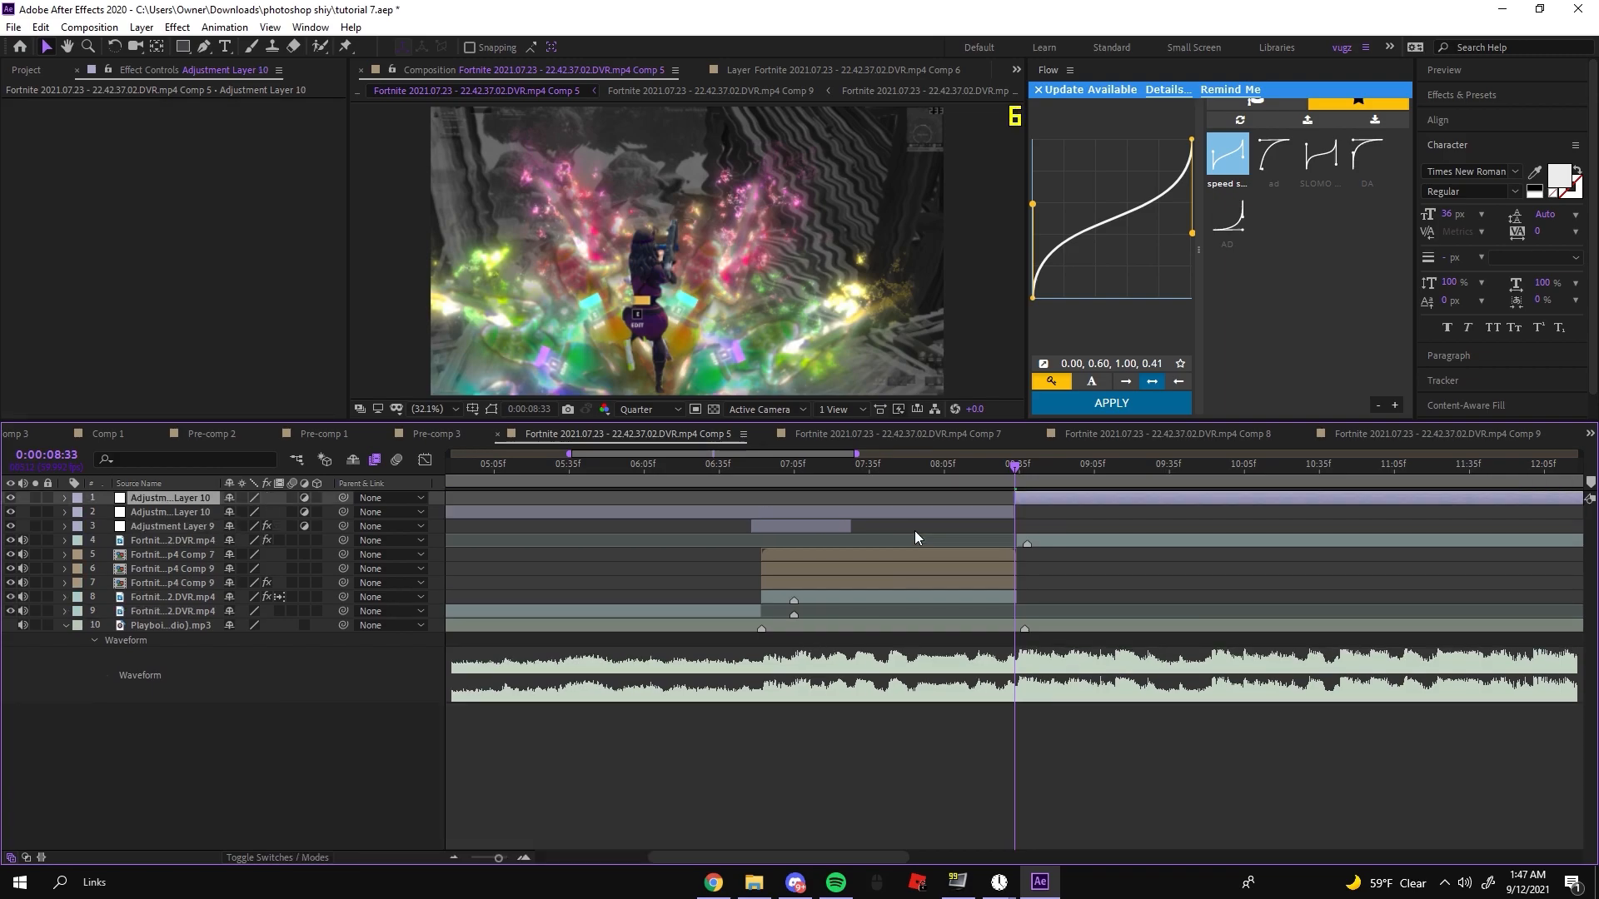
pyautogui.hotkey('alt', '[')
pyautogui.hotkey('ctrl', 'space')
pyautogui.write('RAVE')
pyautogui.click(986, 654)
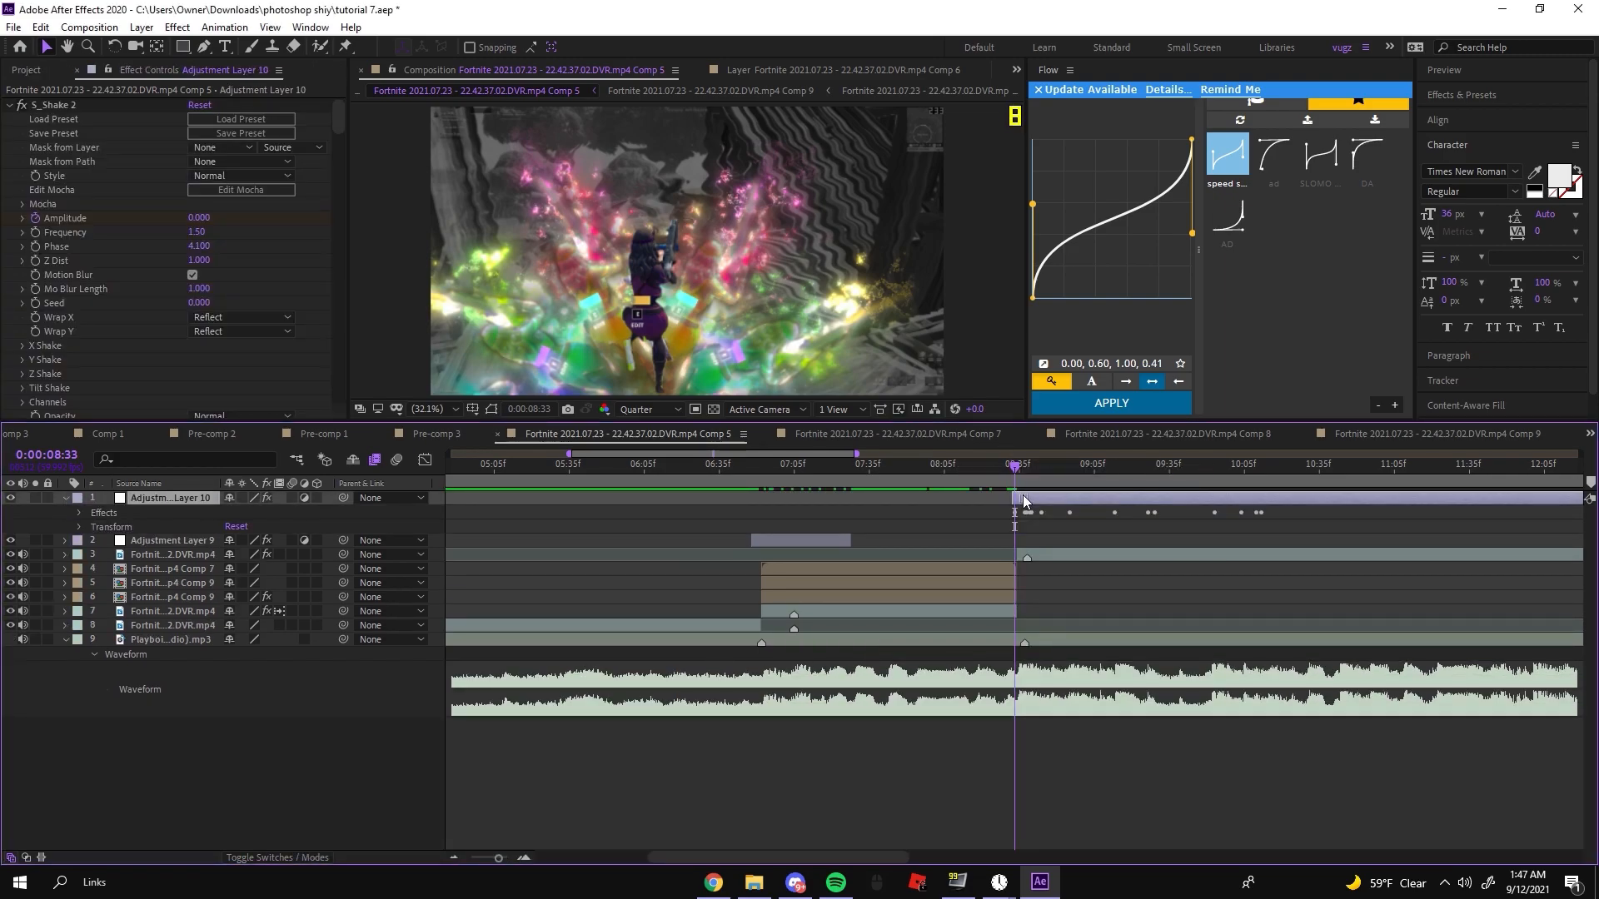
# Step: Shift the shake adjustment layer slightly before the end of the clone section, play back the sequence, and scrub to 0:00:09:26
pyautogui.click(1037, 466)
pyautogui.moveTo(1052, 463); pyautogui.dragTo(661, 463)
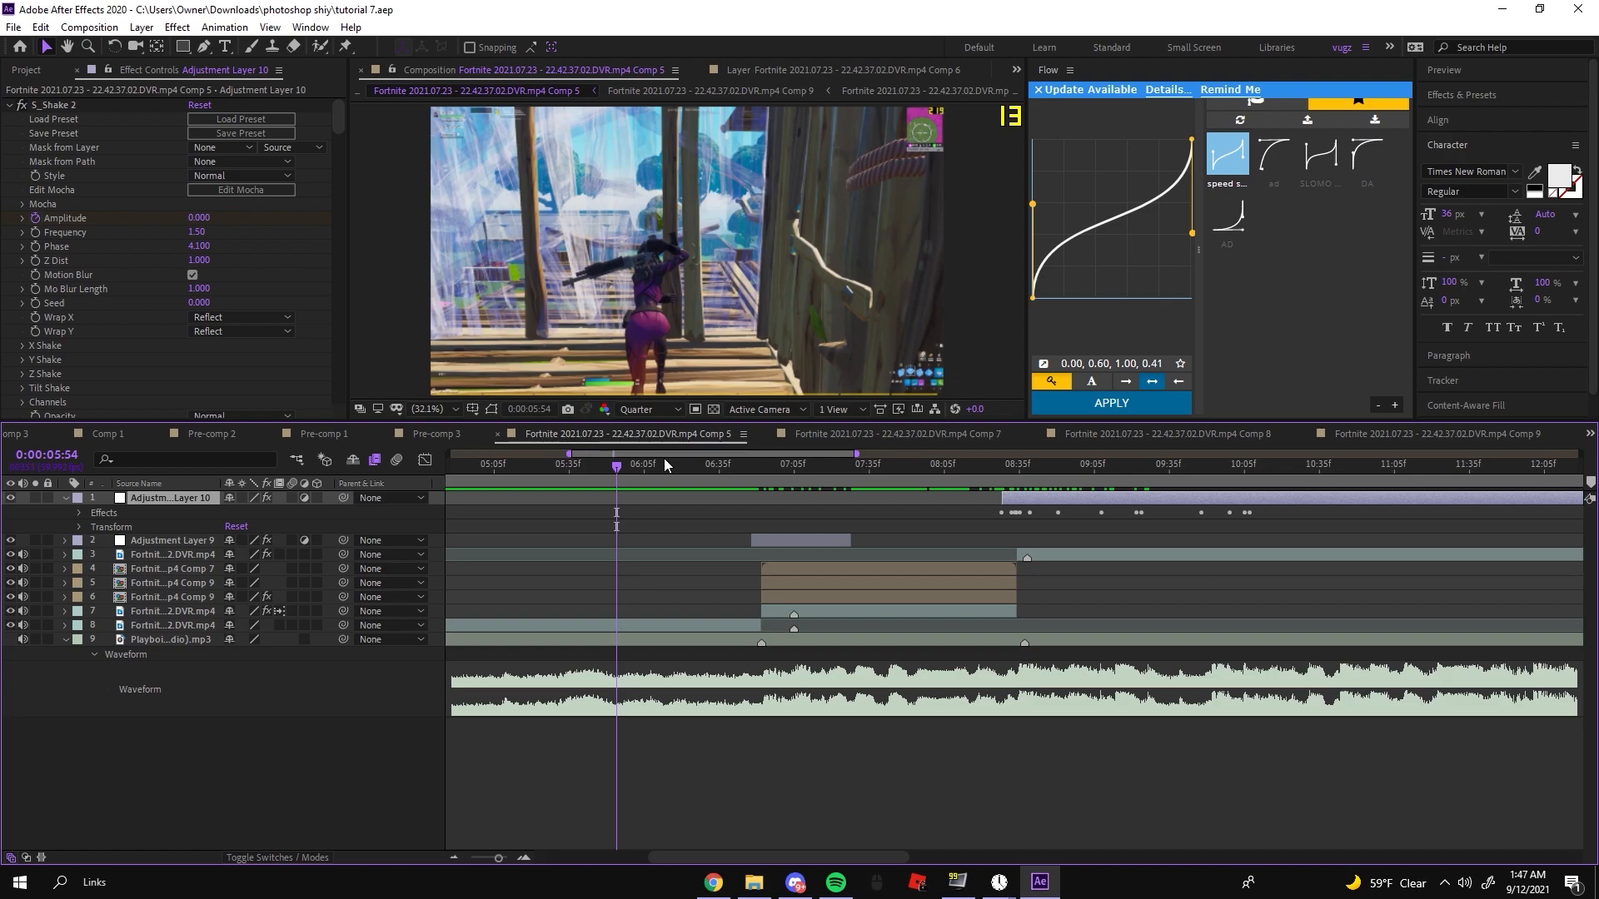
pyautogui.press('space')
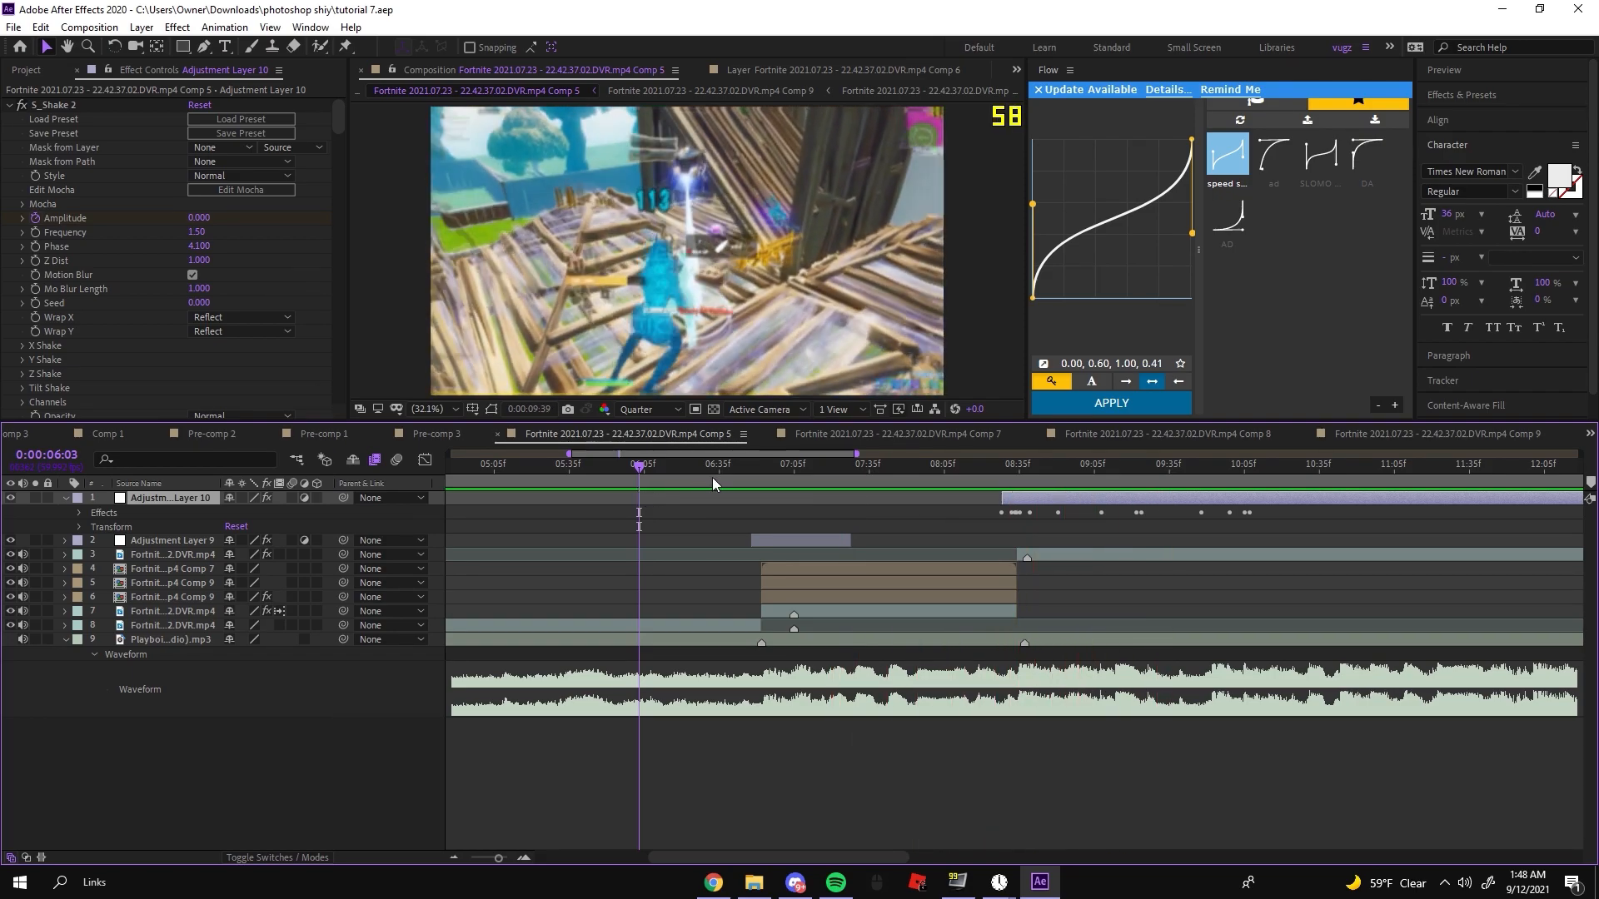
pyautogui.click(711, 474)
pyautogui.moveTo(708, 475); pyautogui.dragTo(1153, 453)
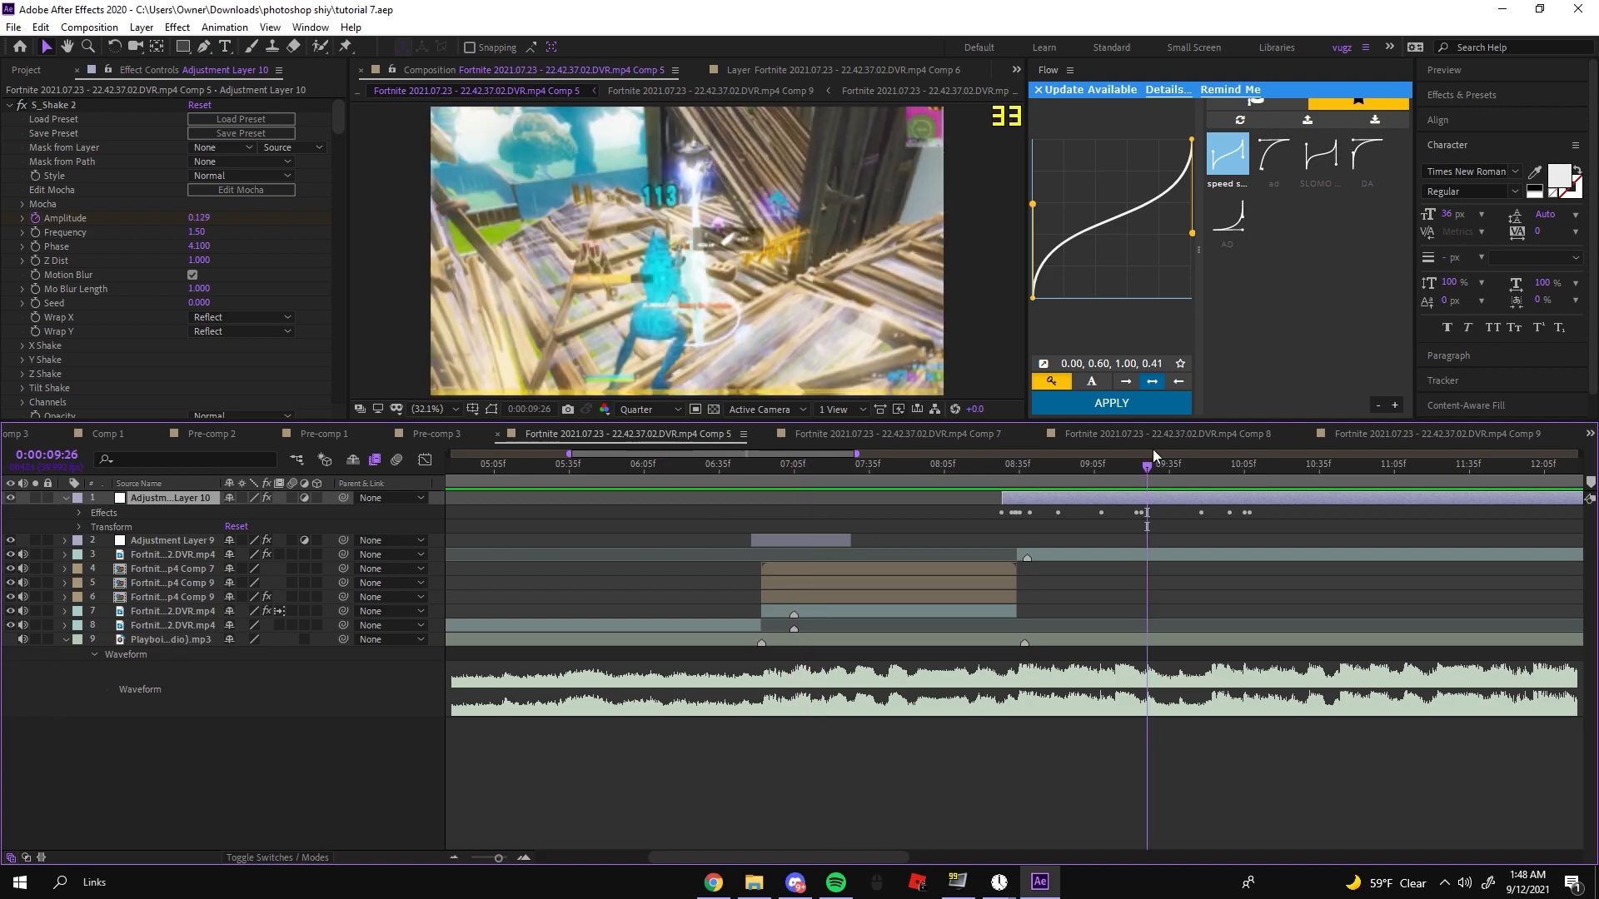